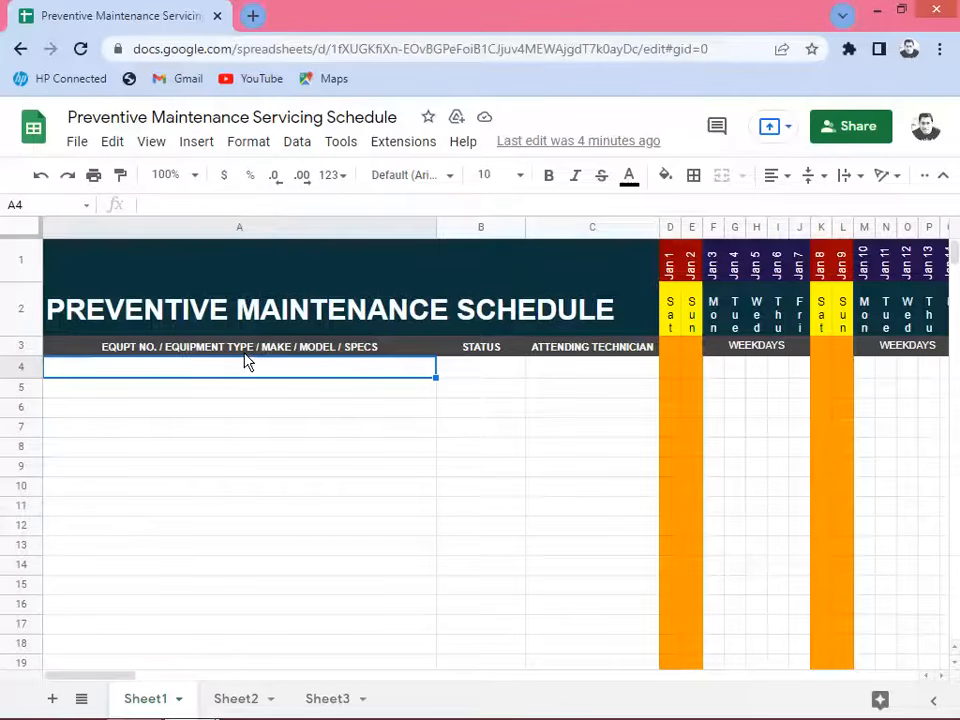
Examine the status and attending technician columns and the January date columns along row 4 of the maintenance schedule.
{"action": "left_click", "coordinate": [465, 379]}
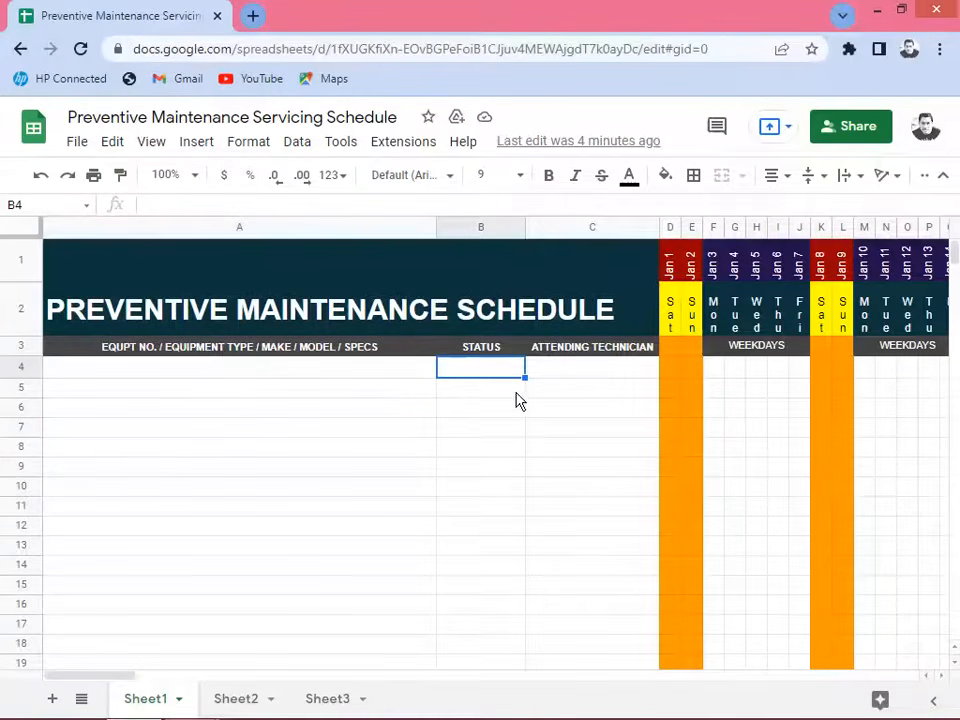
{"action": "left_click", "coordinate": [553, 374]}
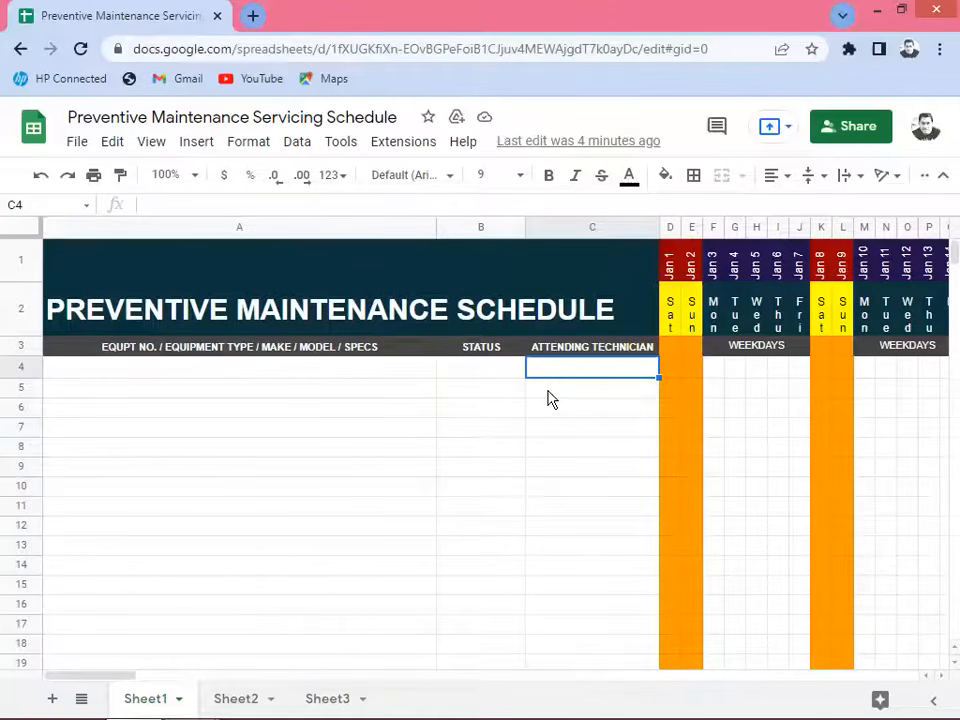
{"action": "key", "text": "Right"}
{"action": "key", "text": "Right"}
{"action": "key", "text": "Right"}
{"action": "key", "text": "Right"}
{"action": "key", "text": "Right"}
{"action": "key", "text": "Right"}
{"action": "key", "text": "Right"}
{"action": "key", "text": "Right"}
{"action": "key", "text": "Right"}
{"action": "key", "text": "Right"}
{"action": "key", "text": "Right"}
{"action": "key", "text": "Right"}
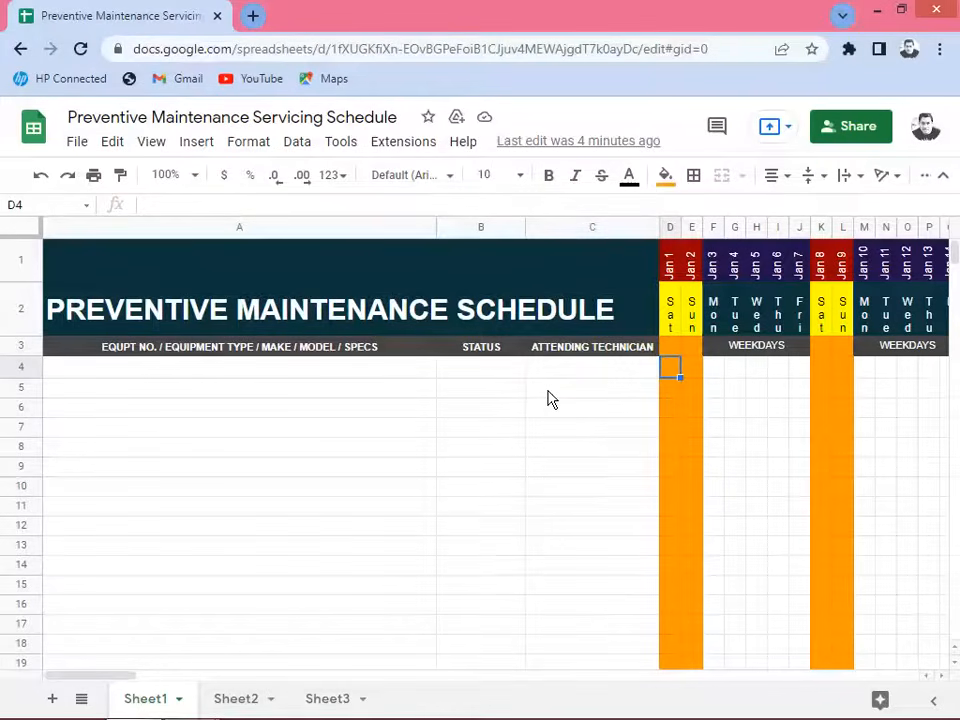
{"action": "key", "text": "Right"}
{"action": "key", "text": "Right"}
{"action": "key", "text": "Right"}
{"action": "key", "text": "Right"}
{"action": "key", "text": "Right"}
{"action": "key", "text": "Right"}
{"action": "key", "text": "Right"}
{"action": "key", "text": "Right"}
{"action": "key", "text": "Right"}
{"action": "key", "text": "Right"}
{"action": "key", "text": "Right"}
{"action": "key", "text": "Right"}
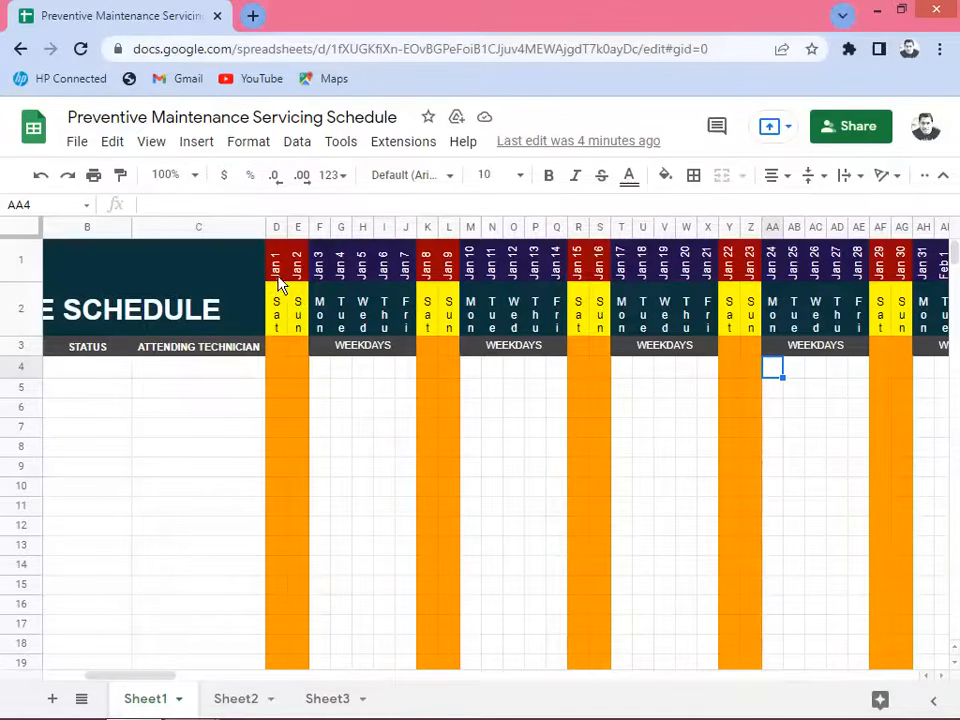
Examine the daily date columns along row 4 of the schedule, from early January through to October 9.
{"action": "left_click", "coordinate": [322, 370]}
{"action": "key", "text": "Right"}
{"action": "key", "text": "Right"}
{"action": "key", "text": "Right"}
{"action": "key", "text": "Right"}
{"action": "key", "text": "Right"}
{"action": "key", "text": "Right"}
{"action": "key", "text": "Right"}
{"action": "key", "text": "Right"}
{"action": "key", "text": "Right"}
{"action": "key", "text": "Right"}
{"action": "key", "text": "Right"}
{"action": "key", "text": "Right"}
{"action": "key", "text": "Right"}
{"action": "key", "text": "Right"}
{"action": "key", "text": "Right"}
{"action": "key", "text": "Right"}
{"action": "key", "text": "Right"}
{"action": "key", "text": "Right"}
{"action": "key", "text": "Right"}
{"action": "key", "text": "Right"}
{"action": "key", "text": "Right"}
{"action": "key", "text": "Right"}
{"action": "key", "text": "Right"}
{"action": "key", "text": "Right"}
{"action": "key", "text": "Right"}
{"action": "key", "text": "Right"}
{"action": "key", "text": "Right"}
{"action": "key", "text": "Right"}
{"action": "key", "text": "Right"}
{"action": "key", "text": "Right"}
{"action": "key", "text": "Right"}
{"action": "key", "text": "Right"}
{"action": "key", "text": "Right"}
{"action": "key", "text": "Right"}
{"action": "key", "text": "Right"}
{"action": "key", "text": "Right"}
{"action": "key", "text": "Right"}
{"action": "key", "text": "Right"}
{"action": "key", "text": "Right"}
{"action": "key", "text": "Right"}
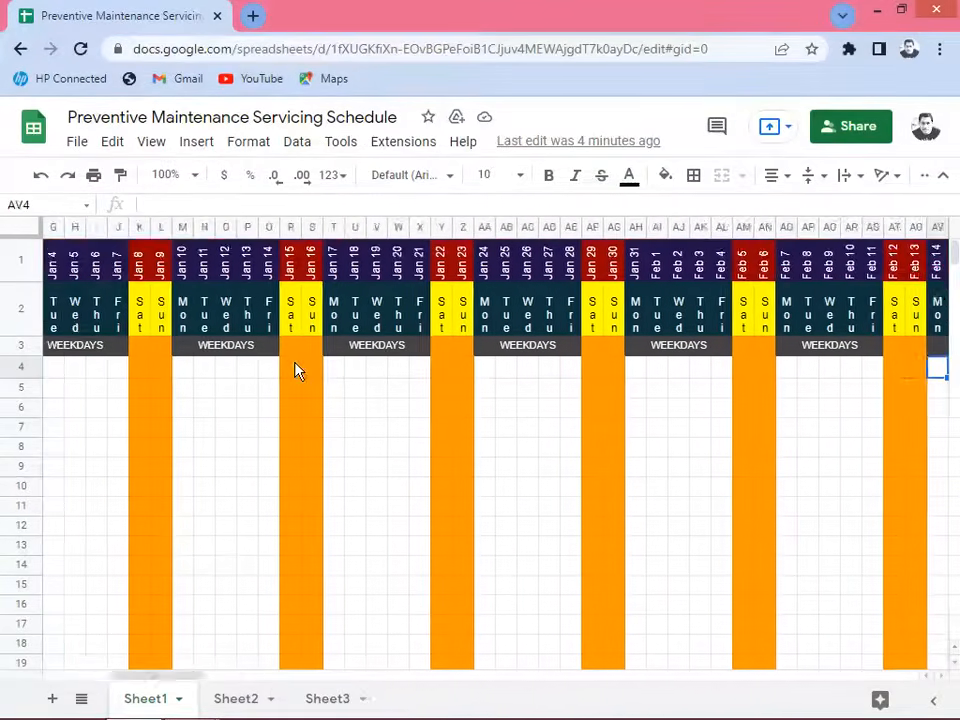
{"action": "key", "text": "Right"}
{"action": "key", "text": "Right"}
{"action": "key", "text": "Right"}
{"action": "key", "text": "Right"}
{"action": "key", "text": "Right"}
{"action": "key", "text": "Right"}
{"action": "key", "text": "Right"}
{"action": "key", "text": "Right"}
{"action": "key", "text": "Right"}
{"action": "key", "text": "Right"}
{"action": "key", "text": "Right"}
{"action": "key", "text": "Right"}
{"action": "key", "text": "Right"}
{"action": "key", "text": "Right"}
{"action": "key", "text": "Right"}
{"action": "key", "text": "Right"}
{"action": "key", "text": "Right"}
{"action": "key", "text": "Right"}
{"action": "key", "text": "Right"}
{"action": "key", "text": "Right"}
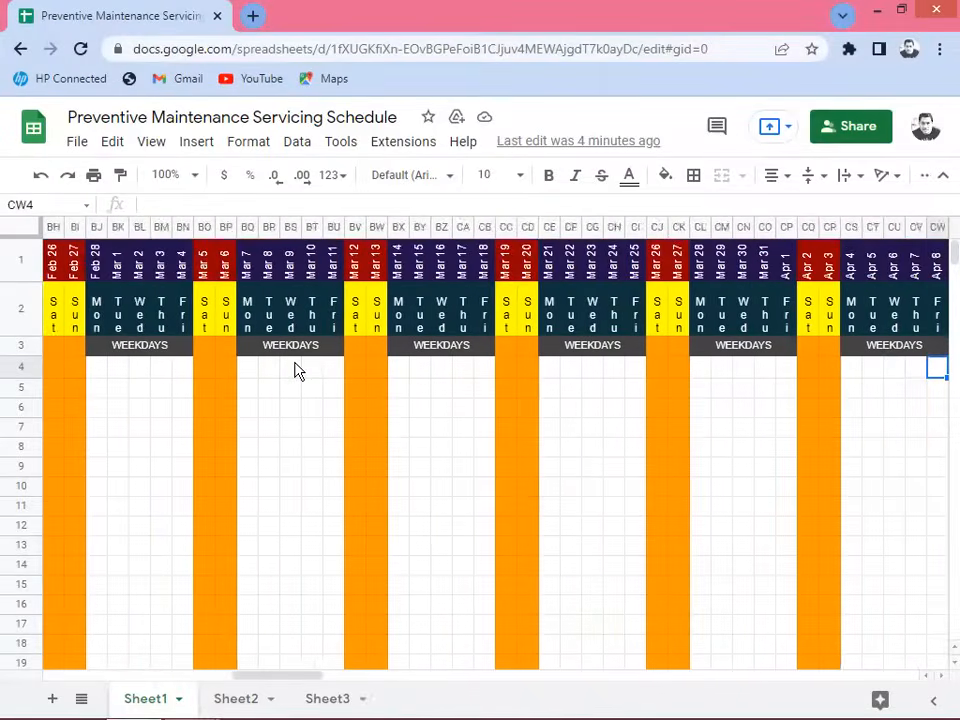
{"action": "key", "text": "Right"}
{"action": "key", "text": "Right"}
{"action": "key", "text": "Right"}
{"action": "key", "text": "Right"}
{"action": "key", "text": "Right"}
{"action": "key", "text": "Right"}
{"action": "key", "text": "Right"}
{"action": "key", "text": "Right"}
{"action": "key", "text": "Right"}
{"action": "key", "text": "Right"}
{"action": "key", "text": "Right"}
{"action": "key", "text": "Right"}
{"action": "key", "text": "Right"}
{"action": "key", "text": "Right"}
{"action": "key", "text": "Right"}
{"action": "key", "text": "Right"}
{"action": "key", "text": "Right"}
{"action": "key", "text": "Right"}
{"action": "key", "text": "Right"}
{"action": "key", "text": "Right"}
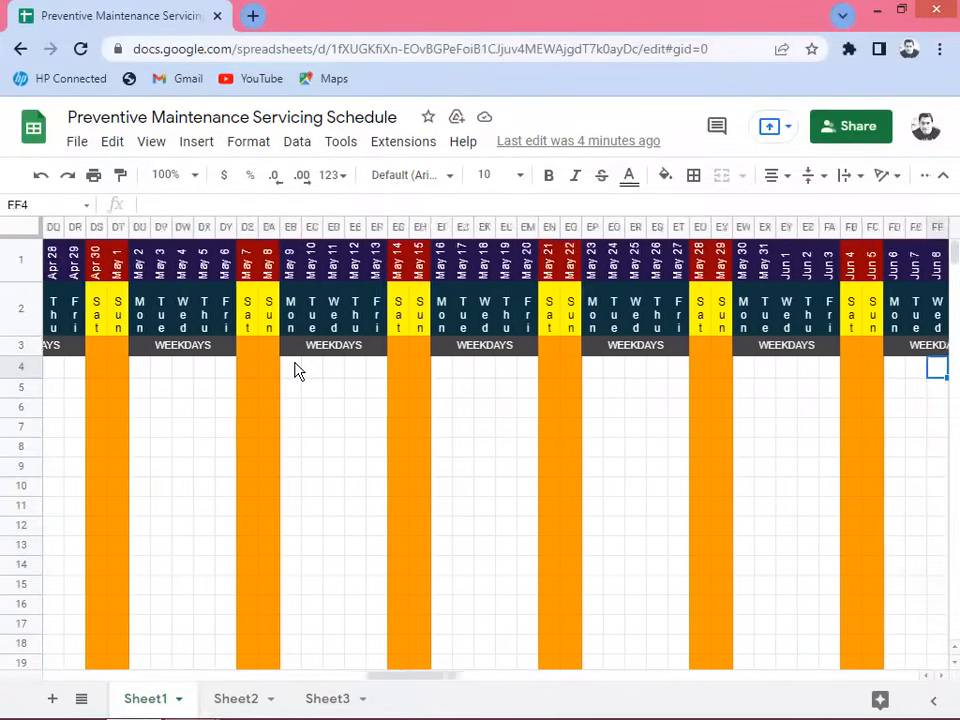
{"action": "key", "text": "Right"}
{"action": "key", "text": "Right"}
{"action": "key", "text": "Right"}
{"action": "key", "text": "Right"}
{"action": "key", "text": "Right"}
{"action": "key", "text": "Right"}
{"action": "key", "text": "Right"}
{"action": "key", "text": "Right"}
{"action": "key", "text": "Right"}
{"action": "key", "text": "Right"}
{"action": "key", "text": "Right"}
{"action": "key", "text": "Right"}
{"action": "key", "text": "Right"}
{"action": "key", "text": "Right"}
{"action": "key", "text": "Right"}
{"action": "key", "text": "Right"}
{"action": "key", "text": "Right"}
{"action": "key", "text": "Right"}
{"action": "key", "text": "Right"}
{"action": "key", "text": "Right"}
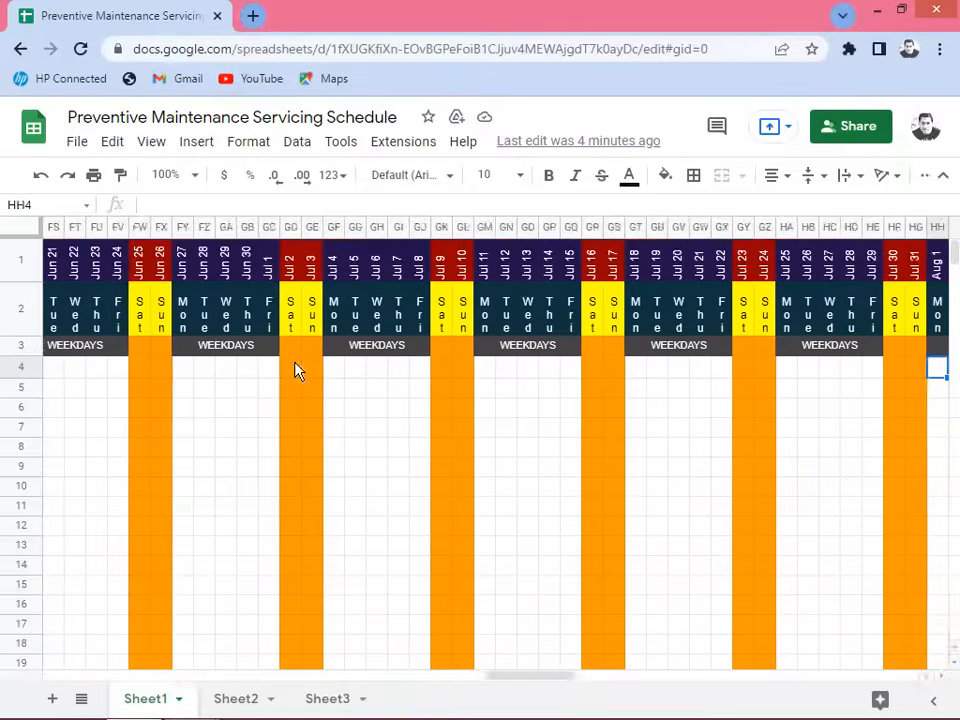
{"action": "key", "text": "Right"}
{"action": "key", "text": "Right"}
{"action": "key", "text": "Right"}
{"action": "key", "text": "Right"}
{"action": "key", "text": "Right"}
{"action": "key", "text": "Right"}
{"action": "key", "text": "Right"}
{"action": "key", "text": "Right"}
{"action": "key", "text": "Right"}
{"action": "key", "text": "Right"}
{"action": "key", "text": "Right"}
{"action": "key", "text": "Right"}
{"action": "key", "text": "Right"}
{"action": "key", "text": "Right"}
{"action": "key", "text": "Right"}
{"action": "key", "text": "Right"}
{"action": "key", "text": "Right"}
{"action": "key", "text": "Right"}
{"action": "key", "text": "Right"}
{"action": "key", "text": "Right"}
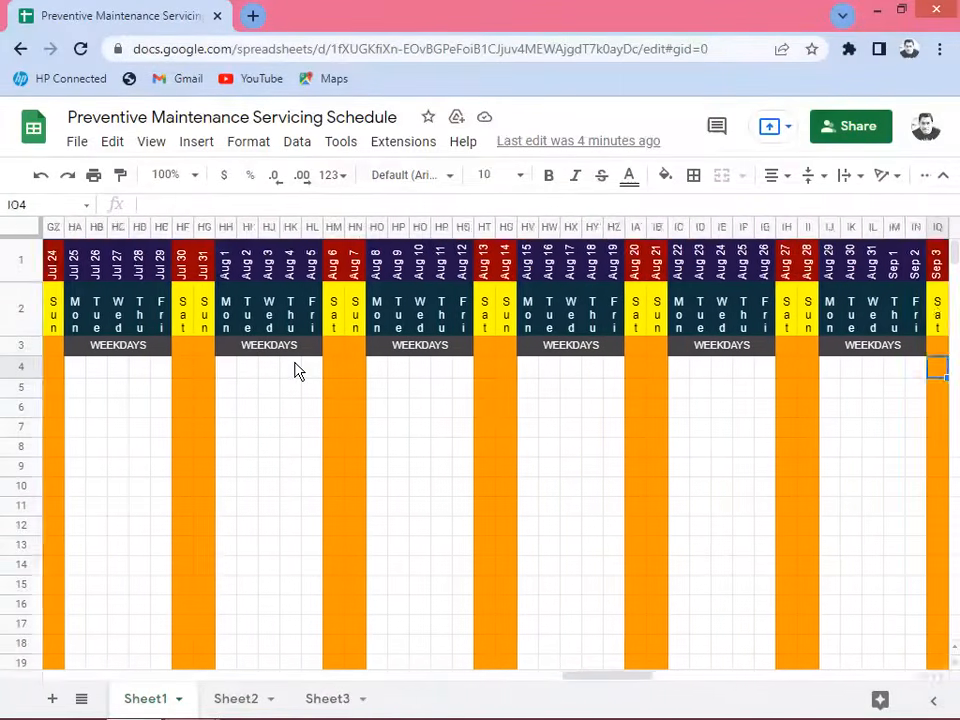
{"action": "key", "text": "Right"}
{"action": "key", "text": "Right"}
{"action": "key", "text": "Right"}
{"action": "key", "text": "Right"}
{"action": "key", "text": "Right"}
{"action": "key", "text": "Right"}
{"action": "key", "text": "Right"}
{"action": "key", "text": "Right"}
{"action": "key", "text": "Right"}
{"action": "key", "text": "Right"}
{"action": "key", "text": "Right"}
{"action": "key", "text": "Right"}
{"action": "key", "text": "Right"}
{"action": "key", "text": "Right"}
{"action": "key", "text": "Right"}
{"action": "key", "text": "Right"}
{"action": "key", "text": "Right"}
{"action": "key", "text": "Right"}
{"action": "key", "text": "Right"}
{"action": "key", "text": "Right"}
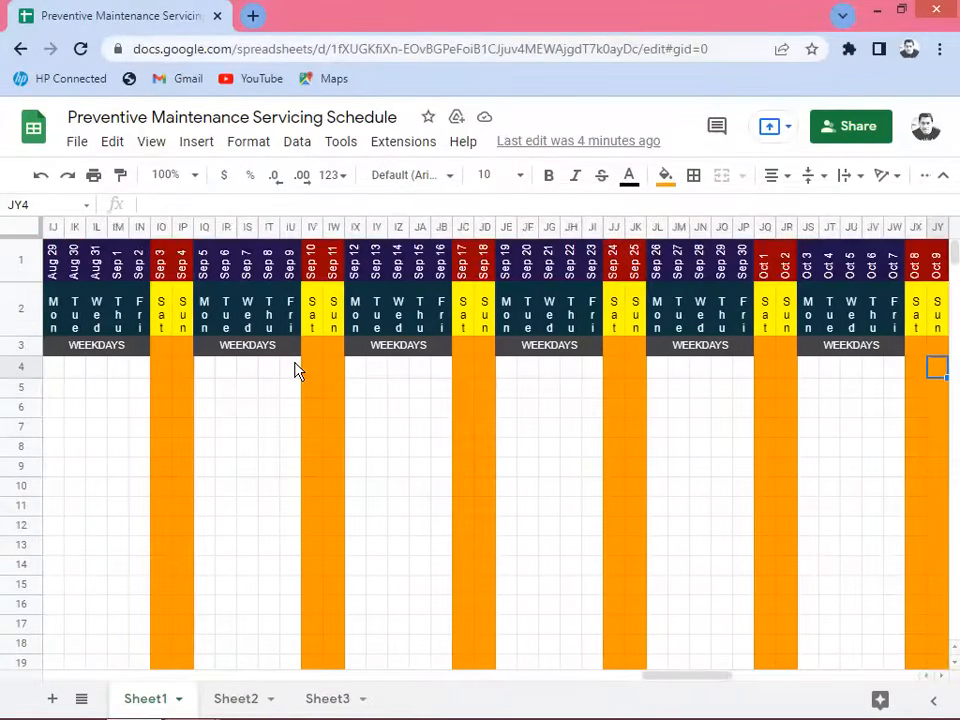
Examine the daily date columns along row 4 of the schedule, from October 9 through to December 31.
{"action": "key", "text": "Right"}
{"action": "key", "text": "Right"}
{"action": "key", "text": "Right"}
{"action": "key", "text": "Right"}
{"action": "key", "text": "Right"}
{"action": "key", "text": "Right"}
{"action": "key", "text": "Right"}
{"action": "key", "text": "Right"}
{"action": "key", "text": "Right"}
{"action": "key", "text": "Right"}
{"action": "key", "text": "Right"}
{"action": "key", "text": "Right"}
{"action": "key", "text": "Right"}
{"action": "key", "text": "Right"}
{"action": "key", "text": "Right"}
{"action": "key", "text": "Right"}
{"action": "key", "text": "Right"}
{"action": "key", "text": "Right"}
{"action": "key", "text": "Right"}
{"action": "key", "text": "Right"}
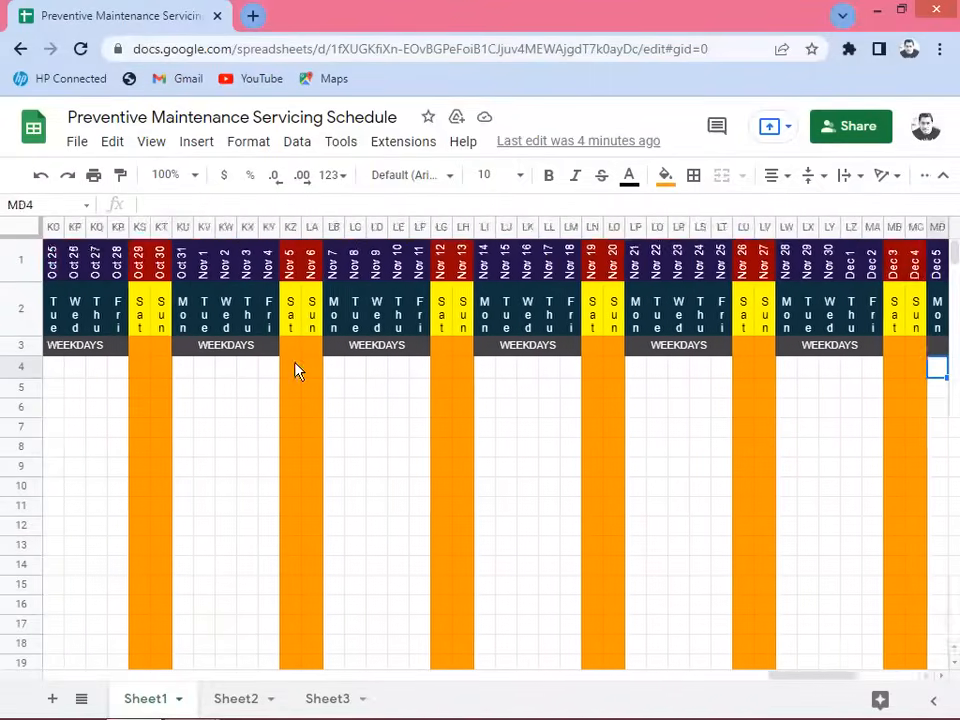
{"action": "key", "text": "Right"}
{"action": "key", "text": "Right"}
{"action": "key", "text": "Right"}
{"action": "key", "text": "Right"}
{"action": "key", "text": "Right"}
{"action": "key", "text": "Right"}
{"action": "key", "text": "Right"}
{"action": "key", "text": "Right"}
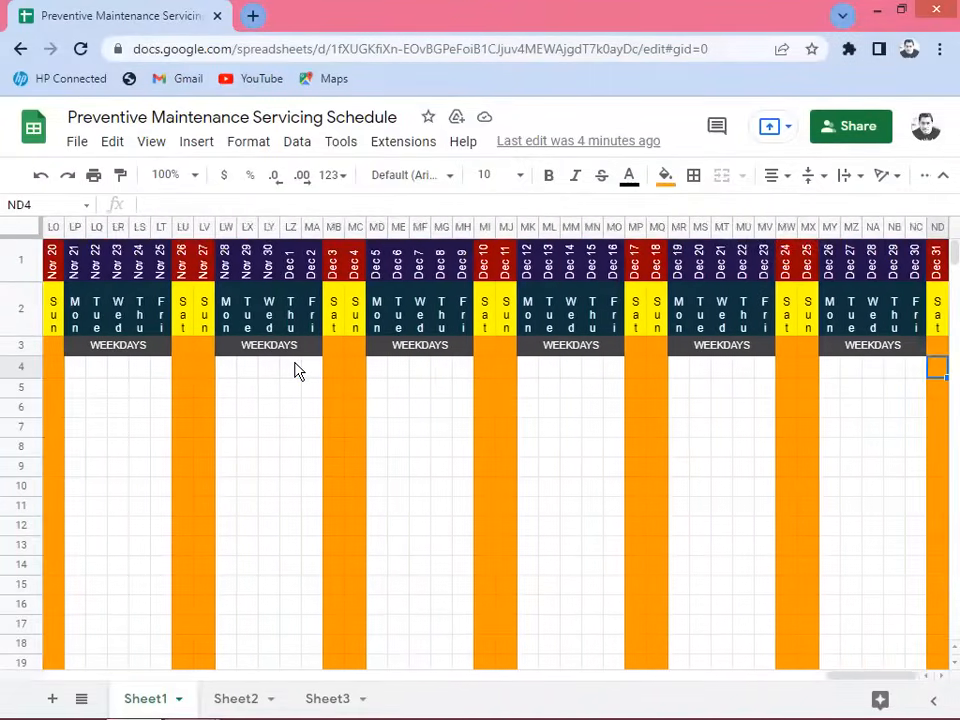
{"action": "key", "text": "Left"}
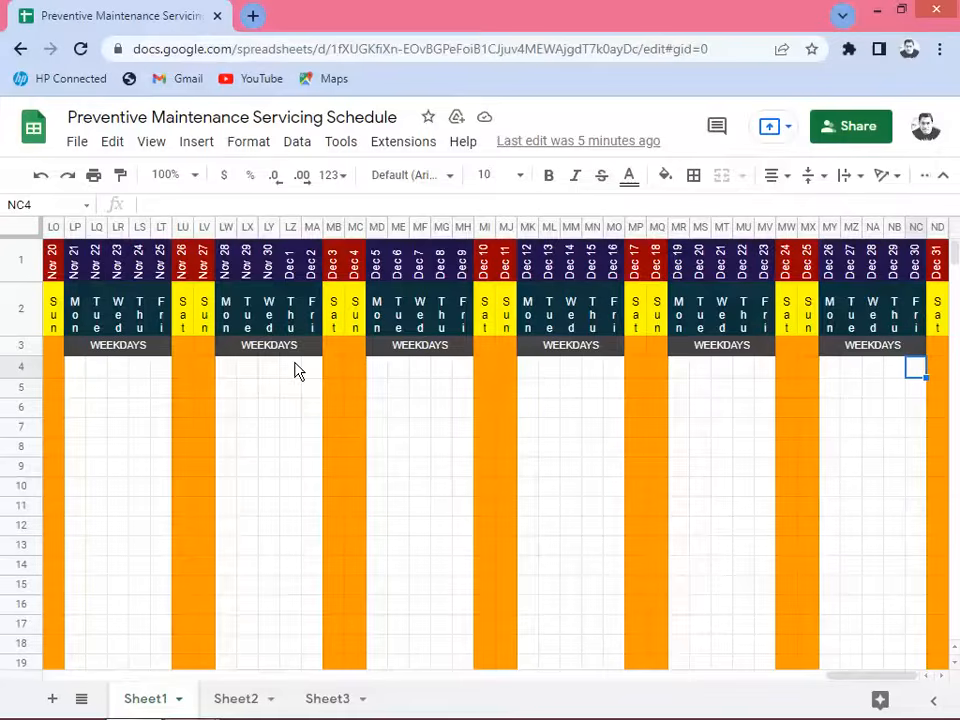
Return to the start of row 4 and examine the status, attending technician and first-week January columns.
{"action": "key", "text": "Home"}
{"action": "key", "text": "Right"}
{"action": "key", "text": "Right"}
{"action": "key", "text": "Right"}
{"action": "key", "text": "Right"}
{"action": "key", "text": "Right"}
{"action": "key", "text": "Right"}
{"action": "key", "text": "Right"}
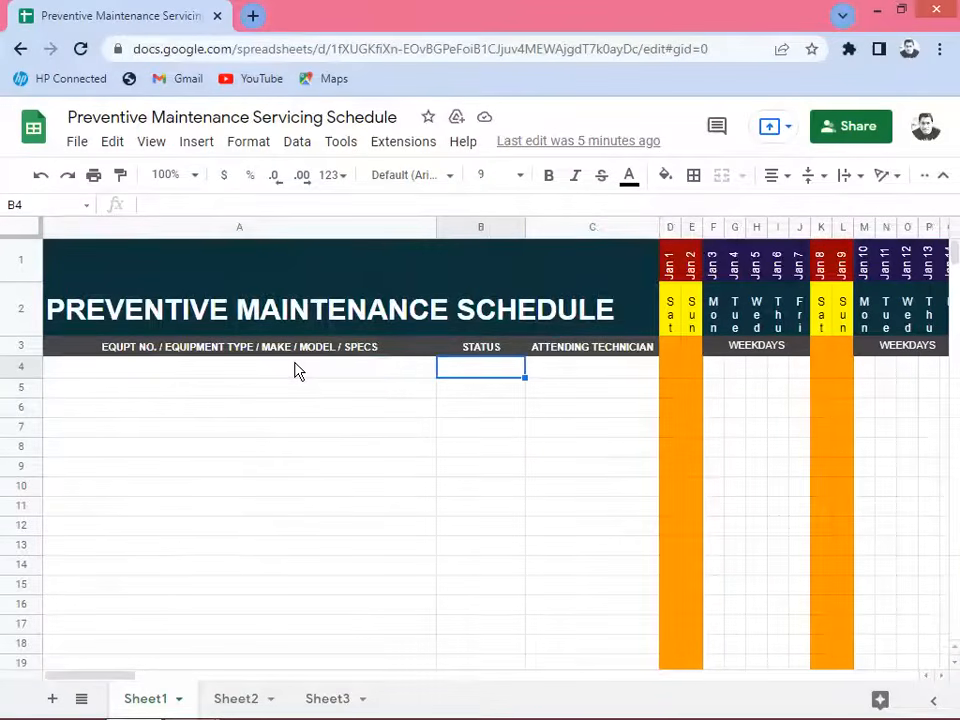
{"action": "key", "text": "Right"}
{"action": "key", "text": "Right"}
{"action": "key", "text": "Right"}
{"action": "key", "text": "Right"}
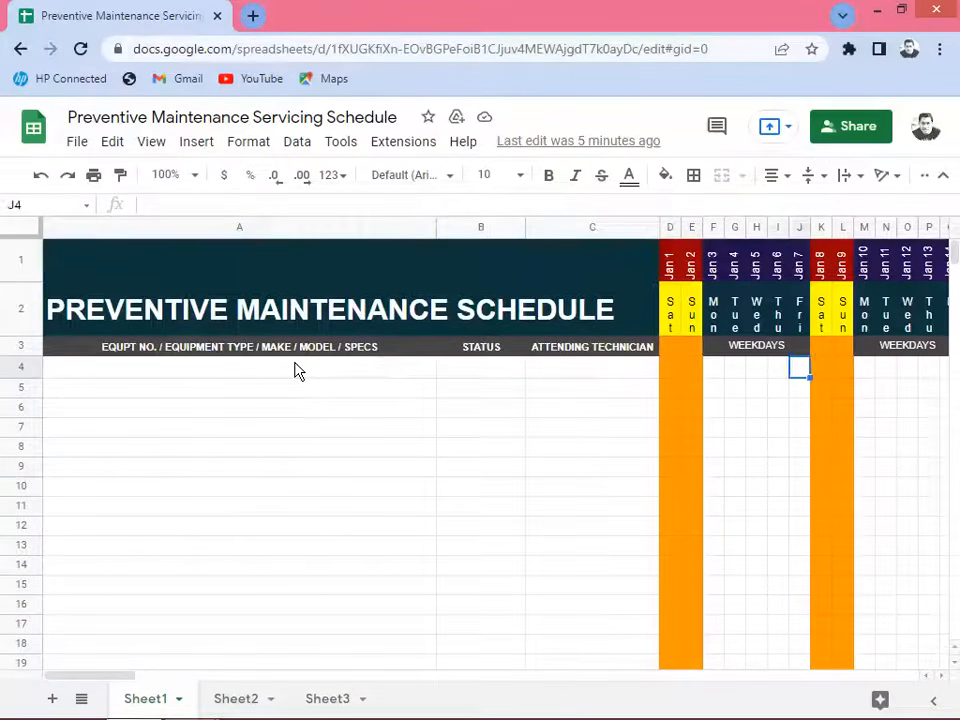
{"action": "key", "text": "Left"}
{"action": "key", "text": "Left"}
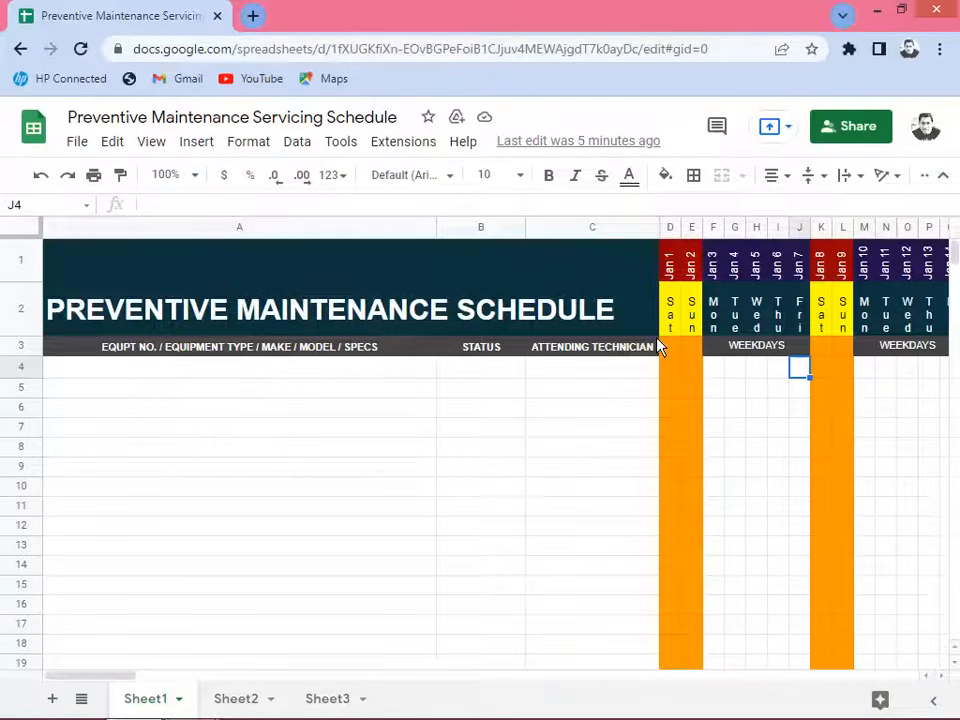
Examine the weekday and weekend columns along row 4 from January 7 to the end of January.
{"action": "key", "text": "Right"}
{"action": "key", "text": "Right"}
{"action": "key", "text": "Right"}
{"action": "key", "text": "Right"}
{"action": "key", "text": "Right"}
{"action": "key", "text": "Right"}
{"action": "key", "text": "Right"}
{"action": "key", "text": "Right"}
{"action": "key", "text": "Right"}
{"action": "key", "text": "Right"}
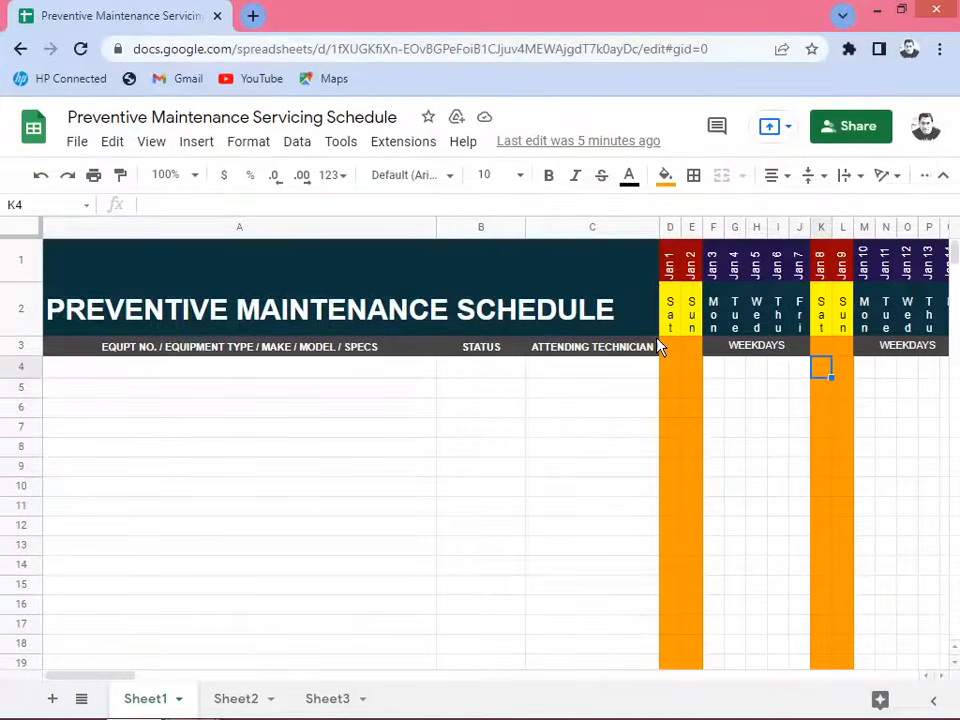
{"action": "key", "text": "Right"}
{"action": "key", "text": "Right"}
{"action": "key", "text": "Right"}
{"action": "key", "text": "Right"}
{"action": "key", "text": "Right"}
{"action": "key", "text": "Right"}
{"action": "key", "text": "Right"}
{"action": "key", "text": "Right"}
{"action": "key", "text": "Right"}
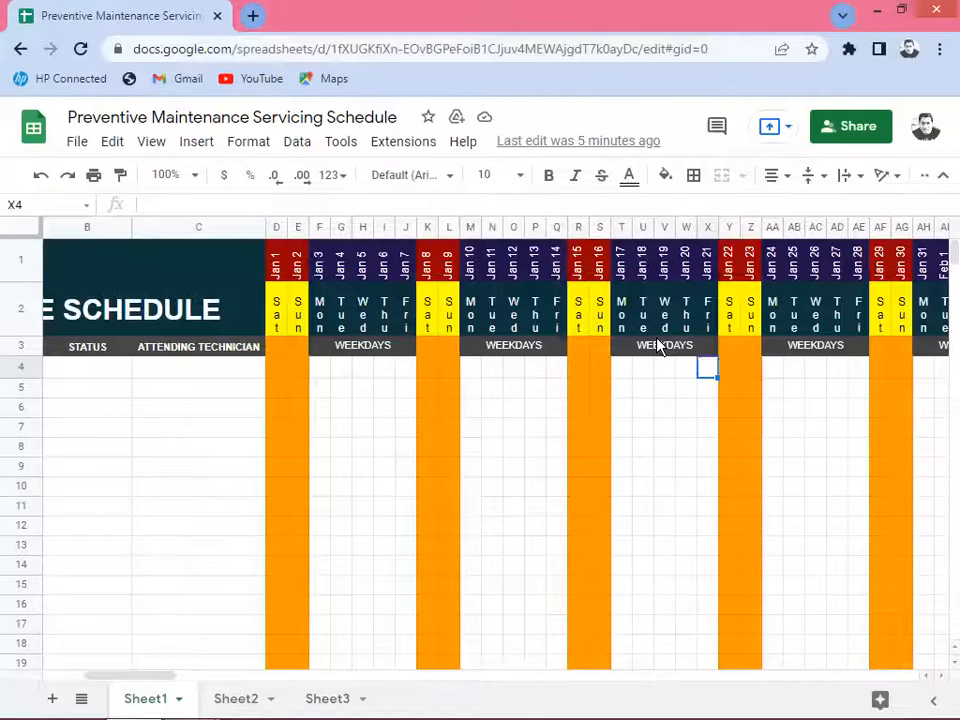
{"action": "key", "text": "Right"}
{"action": "key", "text": "Right"}
{"action": "key", "text": "Left"}
{"action": "key", "text": "Left"}
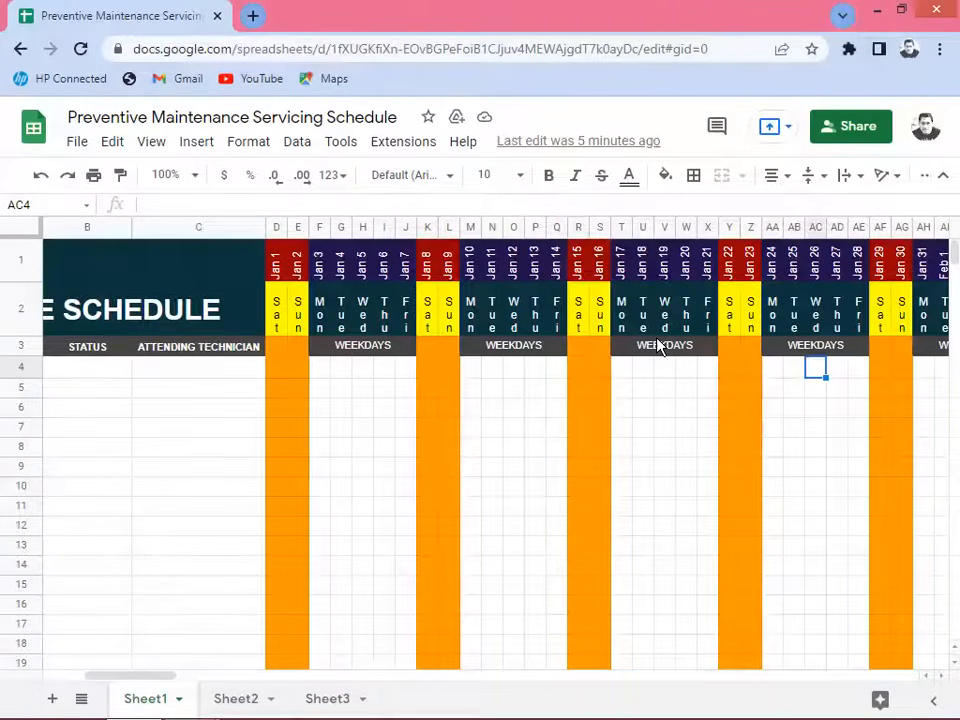
Go back through the January columns in row 4 and highlight the first weekday block, January 3 to 7.
{"action": "key", "text": "Left"}
{"action": "key", "text": "Left"}
{"action": "key", "text": "Left"}
{"action": "key", "text": "Left"}
{"action": "key", "text": "Left"}
{"action": "key", "text": "Left"}
{"action": "key", "text": "Left"}
{"action": "key", "text": "Left"}
{"action": "key", "text": "Left"}
{"action": "key", "text": "Left"}
{"action": "key", "text": "Left"}
{"action": "key", "text": "Left"}
{"action": "key", "text": "Left"}
{"action": "key", "text": "Left"}
{"action": "key", "text": "Left"}
{"action": "key", "text": "Left"}
{"action": "key", "text": "Left"}
{"action": "key", "text": "Left"}
{"action": "key", "text": "Left"}
{"action": "key", "text": "Left"}
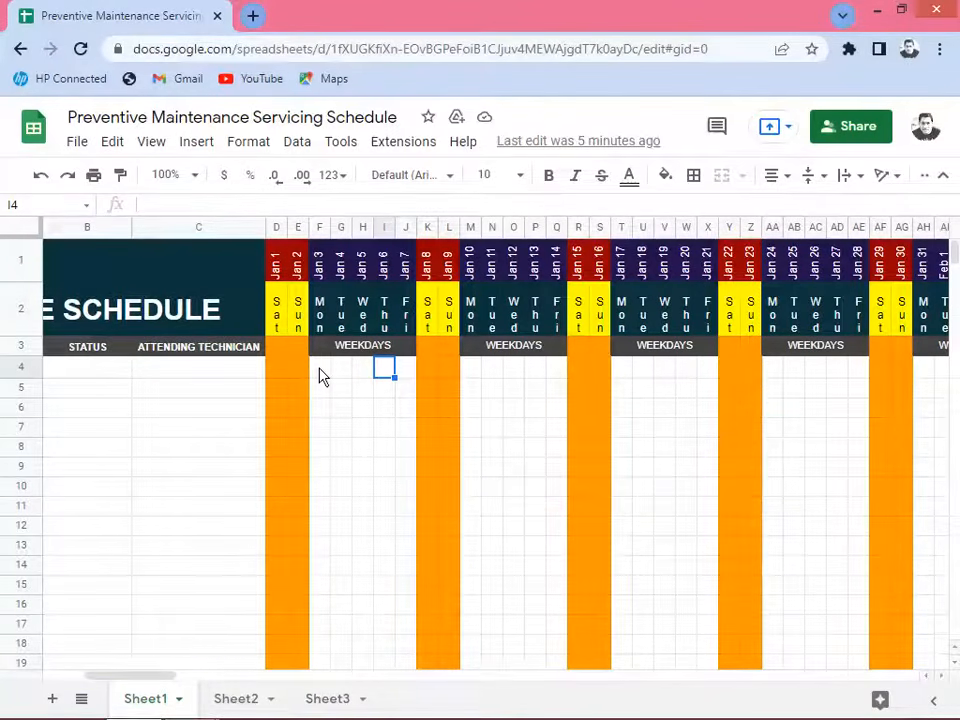
{"action": "left_click_drag", "start_coordinate": [321, 369], "coordinate": [407, 377]}
{"action": "left_click", "coordinate": [341, 391]}
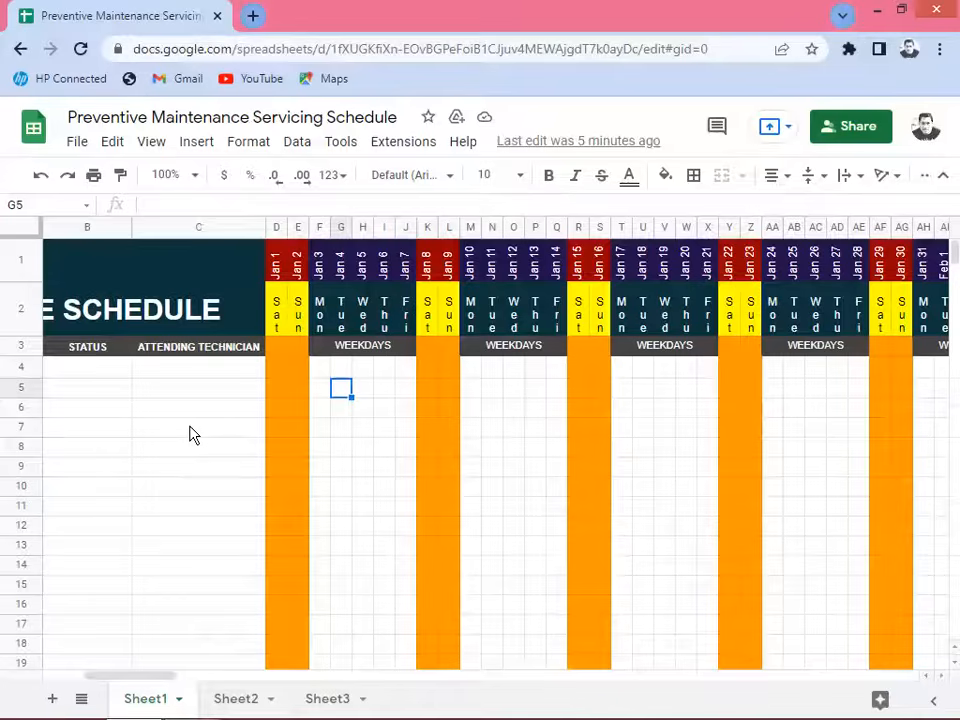
Return to cell A4, the first entry row under the equipment number, type, make, model and specs header.
{"action": "key", "text": "Left"}
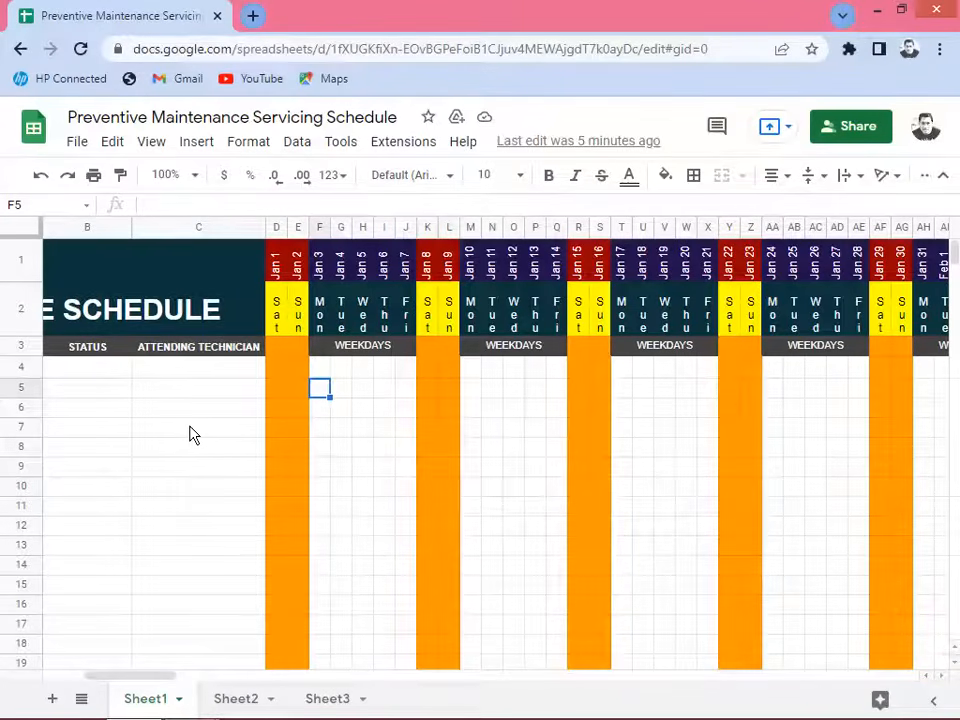
{"action": "key", "text": "Left"}
{"action": "key", "text": "Home"}
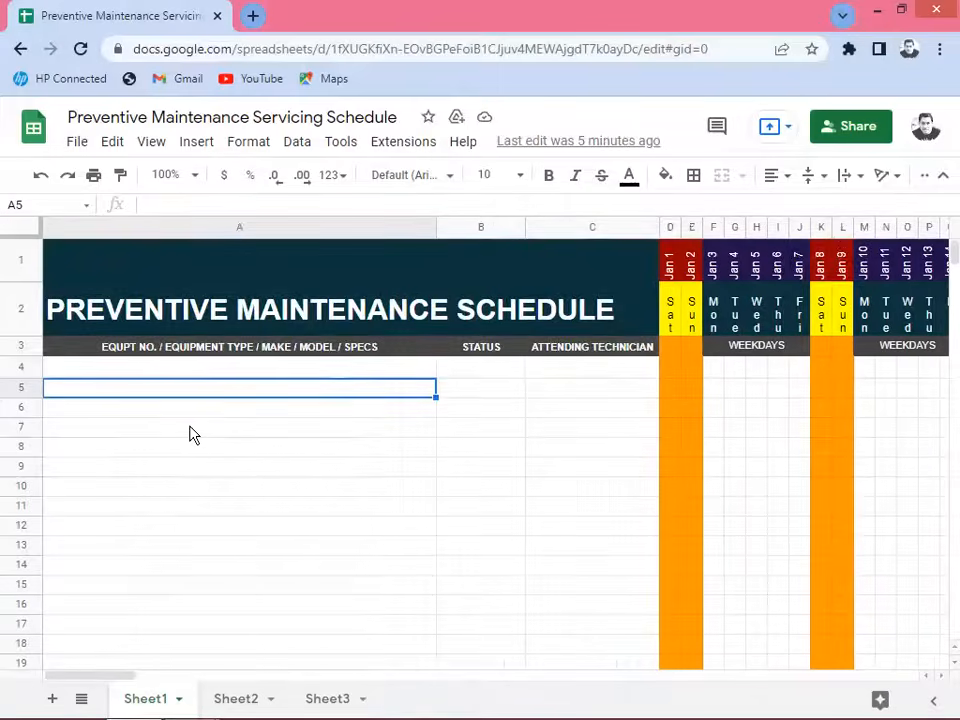
{"action": "key", "text": "Up"}
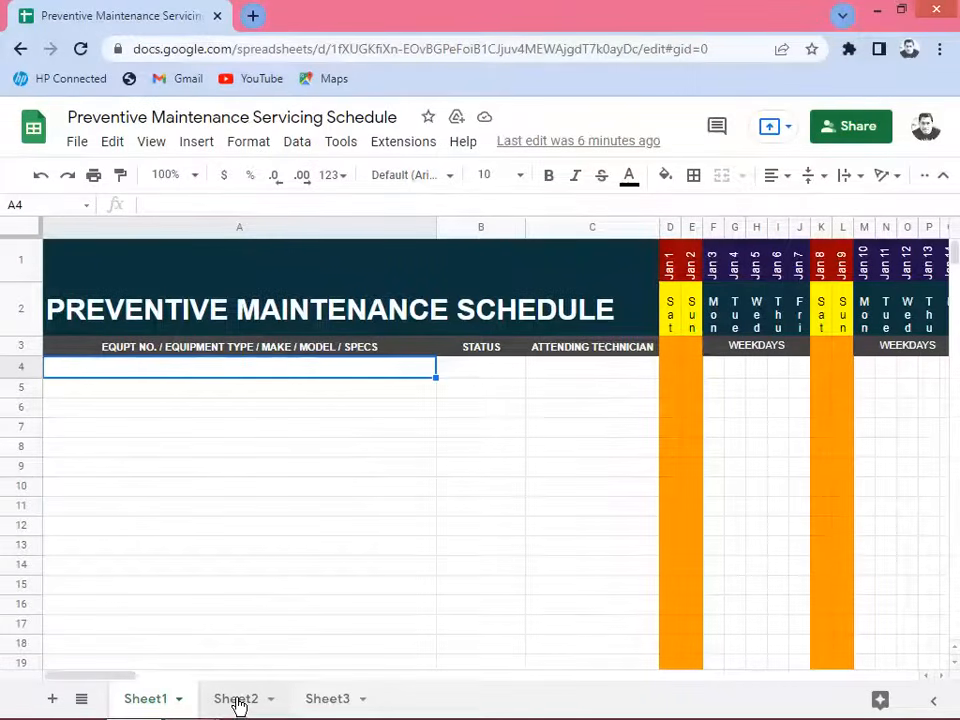
Open Sheet2 and examine the start of its equipment list, from the header row to bulldozer D13.
{"action": "left_click", "coordinate": [237, 700]}
{"action": "left_click", "coordinate": [185, 384]}
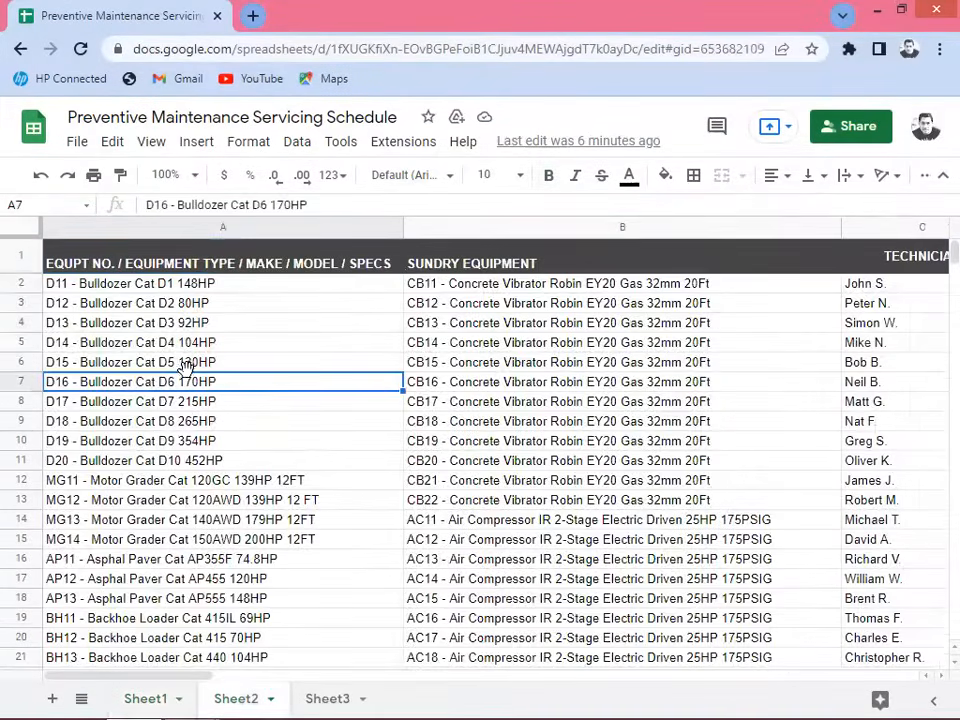
{"action": "left_click", "coordinate": [193, 364]}
{"action": "key", "text": "ctrl+Home"}
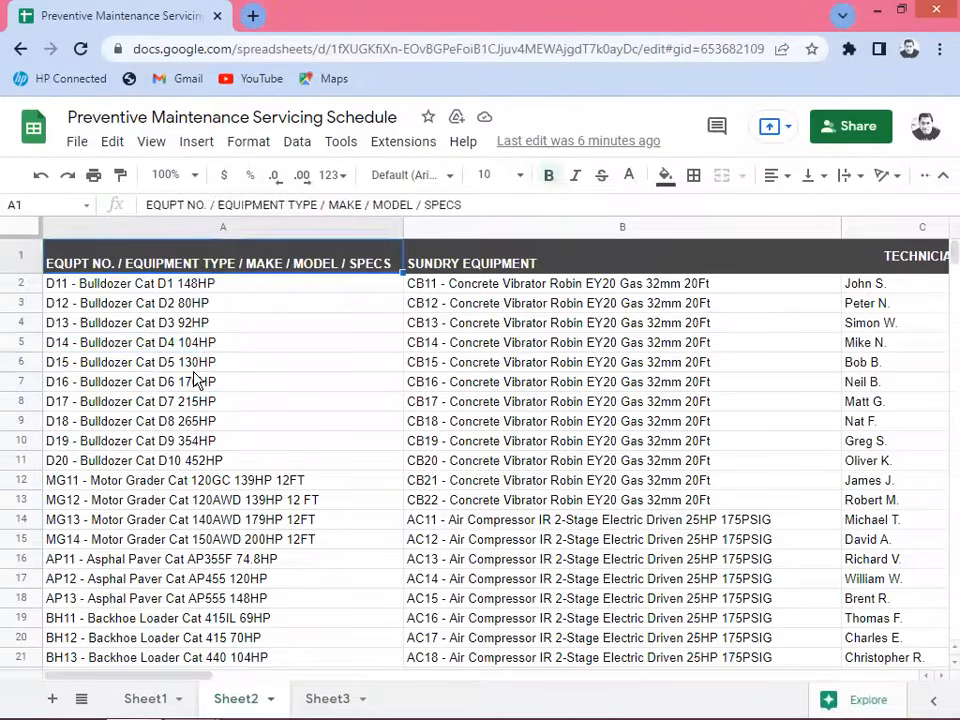
{"action": "key", "text": "Down"}
{"action": "key", "text": "Down"}
{"action": "key", "text": "Down"}
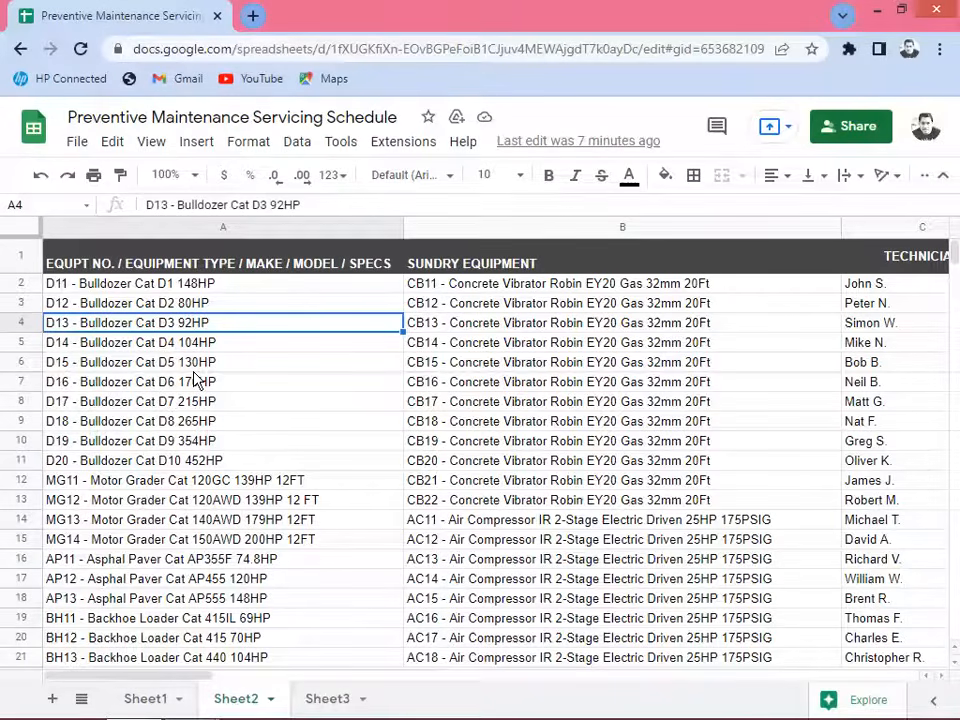
Examine the Sheet2 equipment list from bulldozer D14 down to the motor grader entries.
{"action": "key", "text": "Down"}
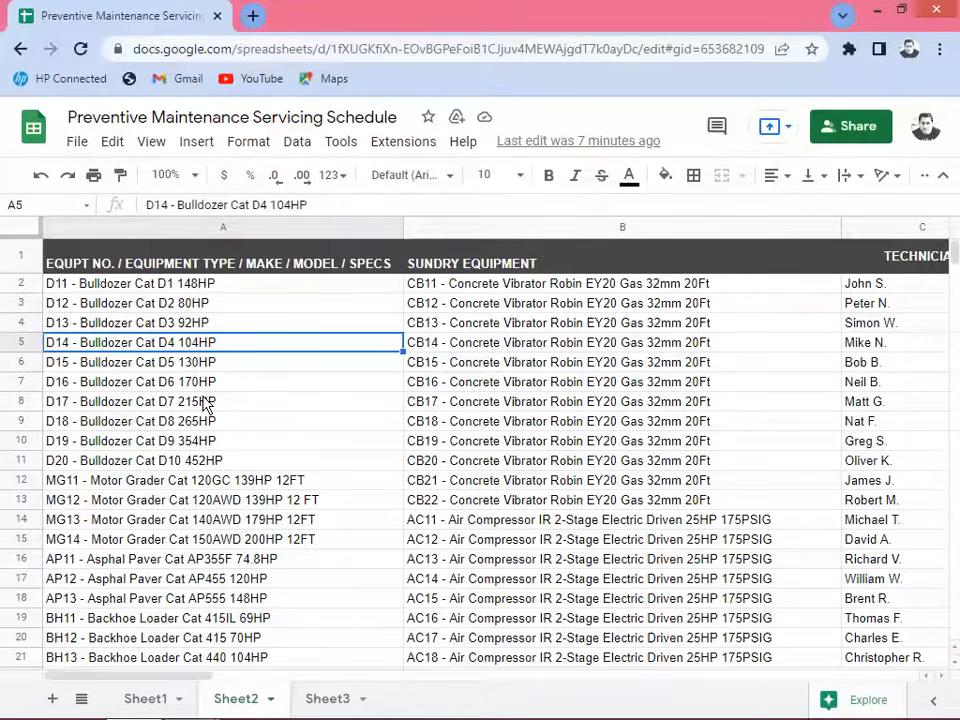
{"action": "key", "text": "Down"}
{"action": "key", "text": "Down"}
{"action": "key", "text": "Down"}
{"action": "key", "text": "Down"}
{"action": "key", "text": "Down"}
{"action": "key", "text": "Down"}
{"action": "key", "text": "Down"}
{"action": "key", "text": "Down"}
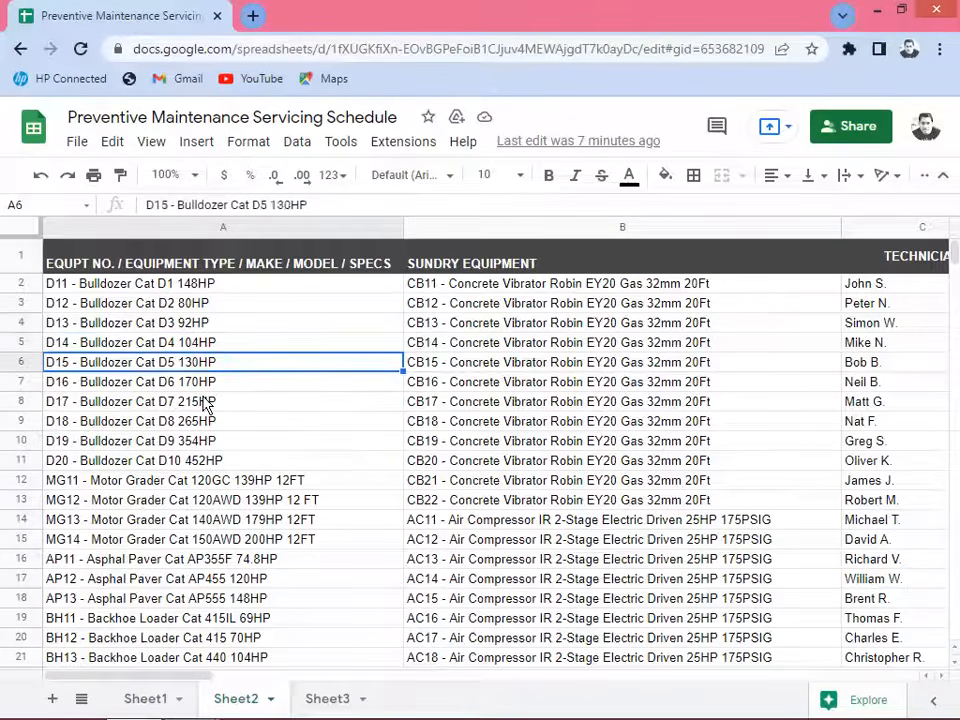
{"action": "key", "text": "Down"}
{"action": "key", "text": "Down"}
{"action": "key", "text": "Up"}
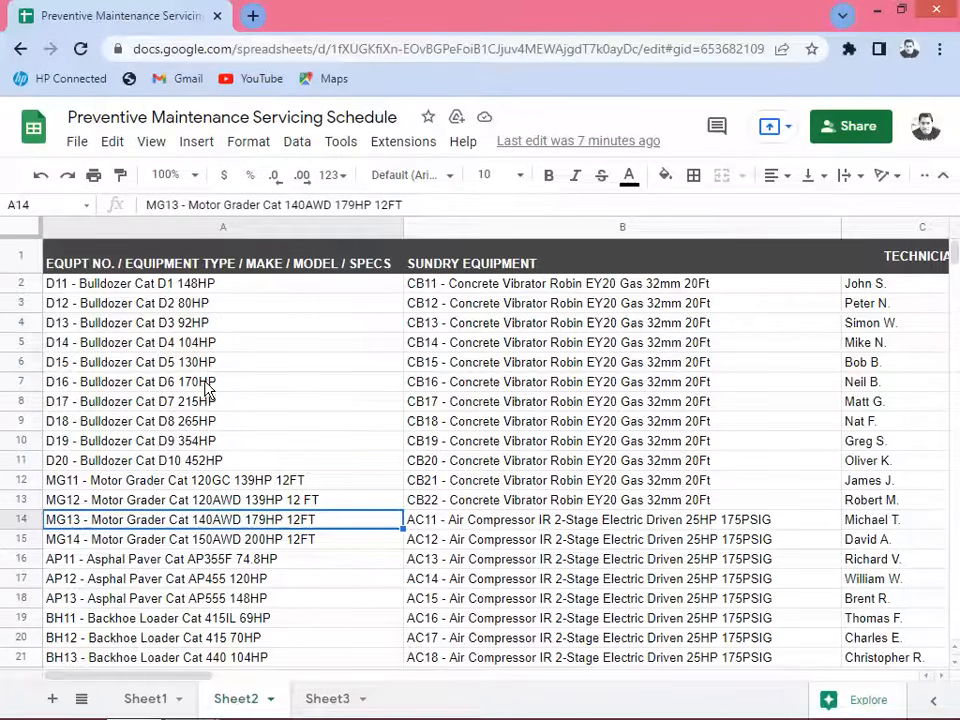
Examine the asphalt paver, backhoe loader, compactor and first track loader entries in the Sheet2 equipment column.
{"action": "key", "text": "Down"}
{"action": "key", "text": "Down"}
{"action": "key", "text": "Down"}
{"action": "key", "text": "Down"}
{"action": "key", "text": "Down"}
{"action": "key", "text": "Down"}
{"action": "key", "text": "Down"}
{"action": "key", "text": "Down"}
{"action": "key", "text": "Down"}
{"action": "key", "text": "Down"}
{"action": "key", "text": "Down"}
{"action": "key", "text": "Down"}
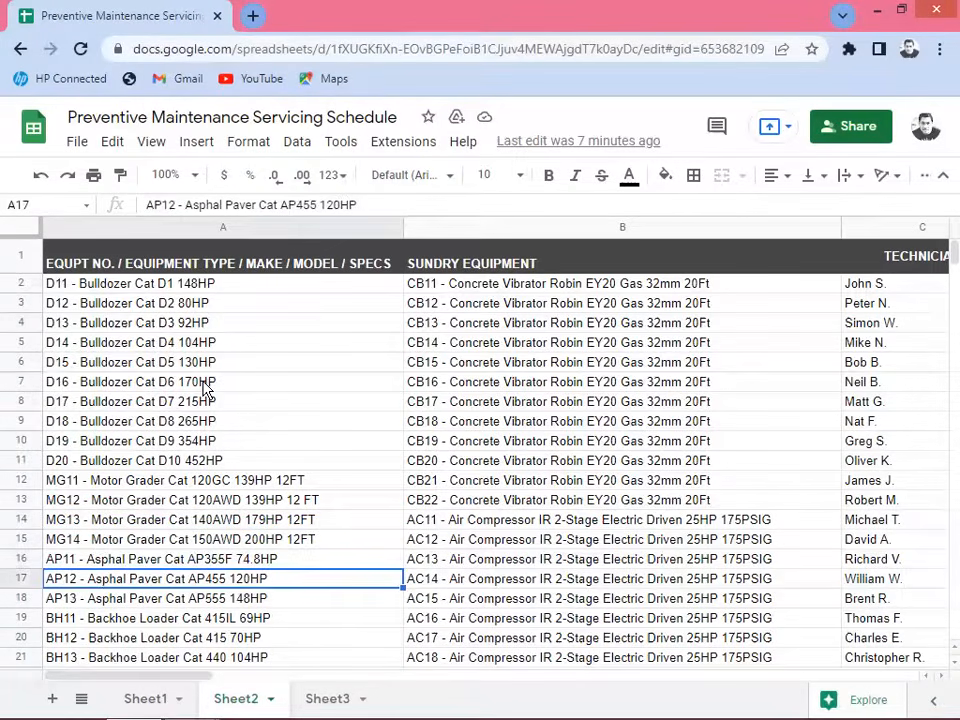
{"action": "key", "text": "Down"}
{"action": "key", "text": "Down"}
{"action": "key", "text": "Down"}
{"action": "key", "text": "Down"}
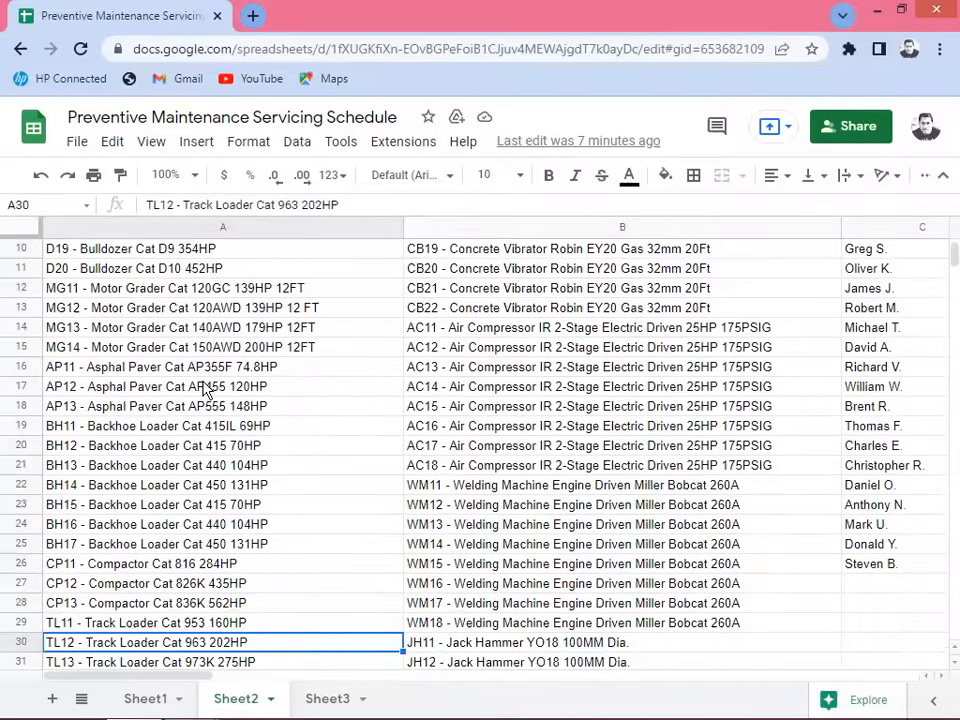
Examine the remaining track loader entries and the pipe layer entries in the Sheet2 equipment column.
{"action": "key", "text": "Up"}
{"action": "key", "text": "Down"}
{"action": "key", "text": "Down"}
{"action": "key", "text": "Down"}
{"action": "key", "text": "Down"}
{"action": "key", "text": "Down"}
{"action": "key", "text": "Down"}
{"action": "key", "text": "Down"}
{"action": "key", "text": "Down"}
{"action": "key", "text": "Down"}
{"action": "key", "text": "Down"}
{"action": "key", "text": "Down"}
{"action": "key", "text": "Up"}
{"action": "key", "text": "Up"}
{"action": "key", "text": "Up"}
{"action": "key", "text": "Up"}
{"action": "key", "text": "Up"}
{"action": "key", "text": "Down"}
{"action": "key", "text": "Down"}
{"action": "key", "text": "Up"}
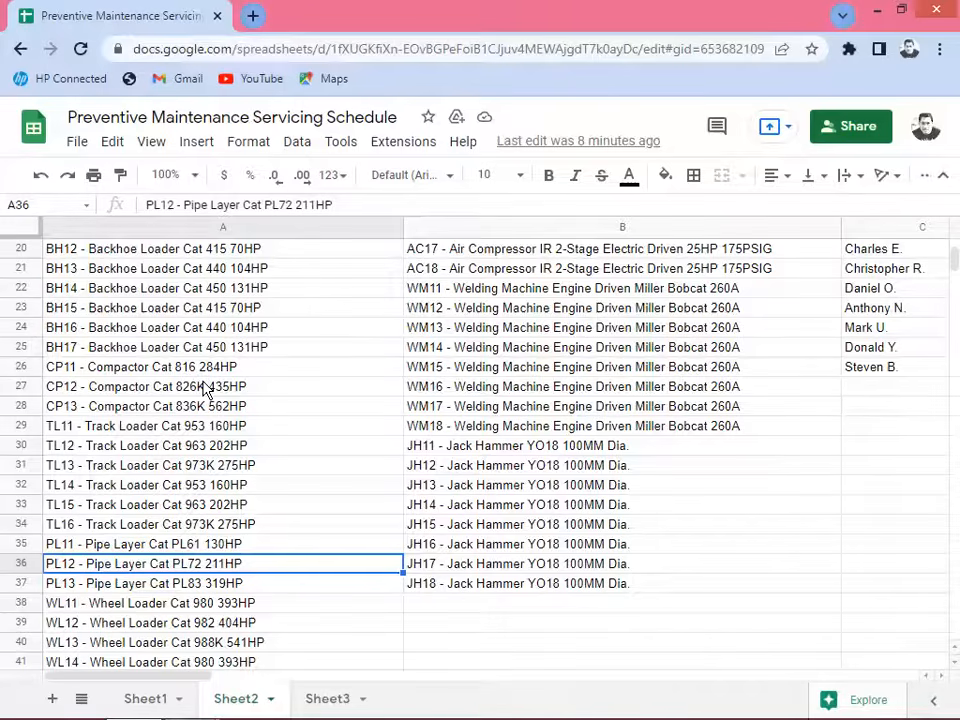
Examine the Cat wheel loader entries and the first Komatsu excavator entries in the Sheet2 equipment column.
{"action": "key", "text": "Down"}
{"action": "key", "text": "Down"}
{"action": "key", "text": "Down"}
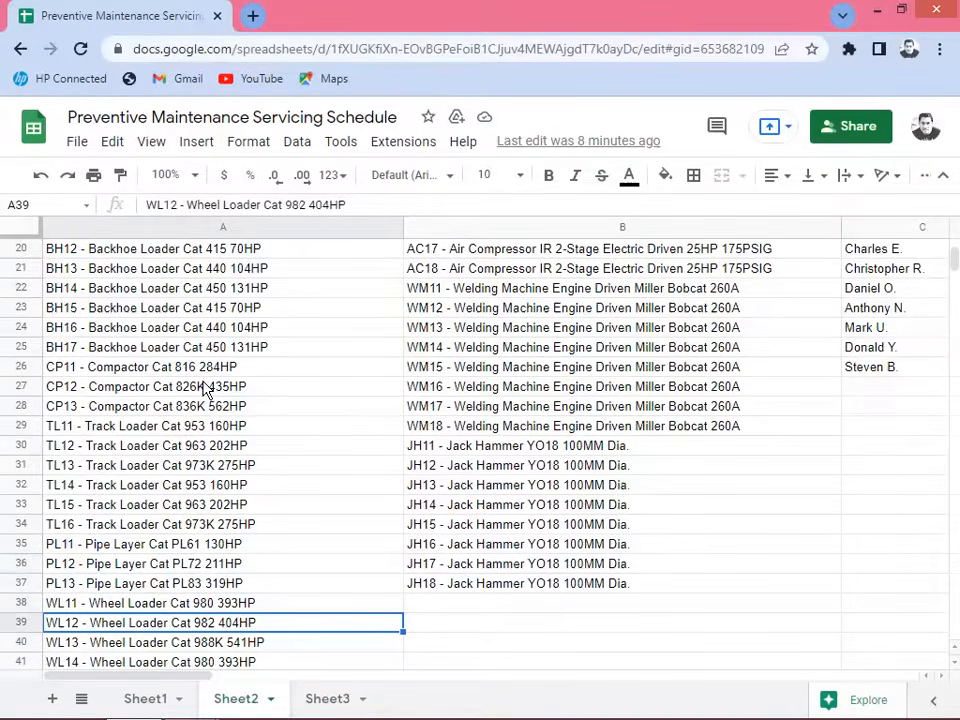
{"action": "key", "text": "Down"}
{"action": "key", "text": "Down"}
{"action": "key", "text": "Down"}
{"action": "key", "text": "Down"}
{"action": "key", "text": "Down"}
{"action": "key", "text": "Down"}
{"action": "key", "text": "Down"}
{"action": "key", "text": "Down"}
{"action": "key", "text": "Down"}
{"action": "key", "text": "Down"}
{"action": "key", "text": "Up"}
{"action": "key", "text": "Up"}
{"action": "key", "text": "Up"}
{"action": "key", "text": "Up"}
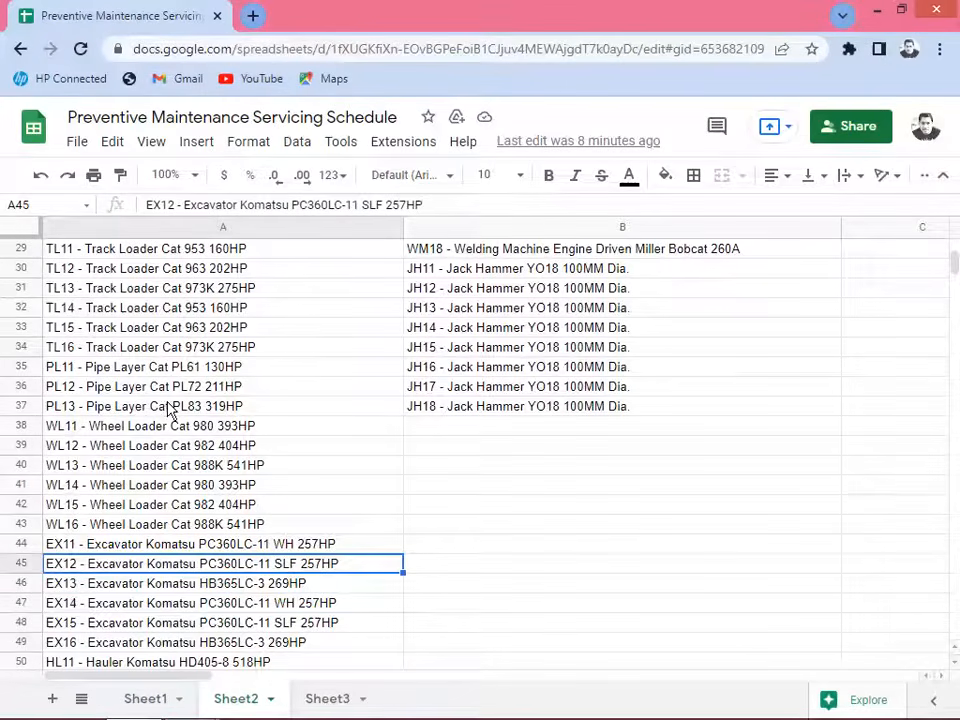
Examine the Komatsu equipment entries from excavator EX13 through the haulers, wheel loaders and bulldozers to motor grader MG18.
{"action": "key", "text": "Down"}
{"action": "key", "text": "Down"}
{"action": "key", "text": "Down"}
{"action": "key", "text": "Down"}
{"action": "key", "text": "Down"}
{"action": "key", "text": "Down"}
{"action": "key", "text": "Down"}
{"action": "key", "text": "Down"}
{"action": "key", "text": "Down"}
{"action": "key", "text": "Down"}
{"action": "key", "text": "Down"}
{"action": "key", "text": "Down"}
{"action": "key", "text": "Down"}
{"action": "key", "text": "Down"}
{"action": "key", "text": "Down"}
{"action": "key", "text": "Down"}
{"action": "key", "text": "Down"}
{"action": "key", "text": "Down"}
{"action": "key", "text": "Down"}
{"action": "key", "text": "Down"}
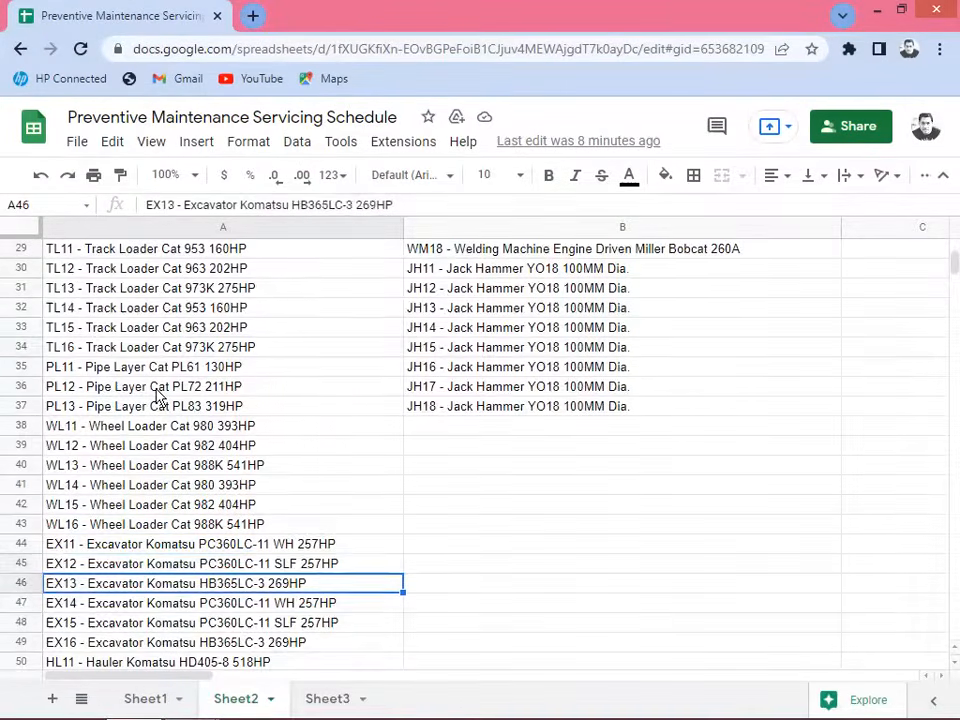
{"action": "key", "text": "Down"}
{"action": "key", "text": "Down"}
{"action": "key", "text": "Down"}
{"action": "key", "text": "Down"}
{"action": "key", "text": "Down"}
{"action": "key", "text": "Down"}
{"action": "key", "text": "Down"}
{"action": "key", "text": "Down"}
{"action": "key", "text": "Down"}
{"action": "key", "text": "Down"}
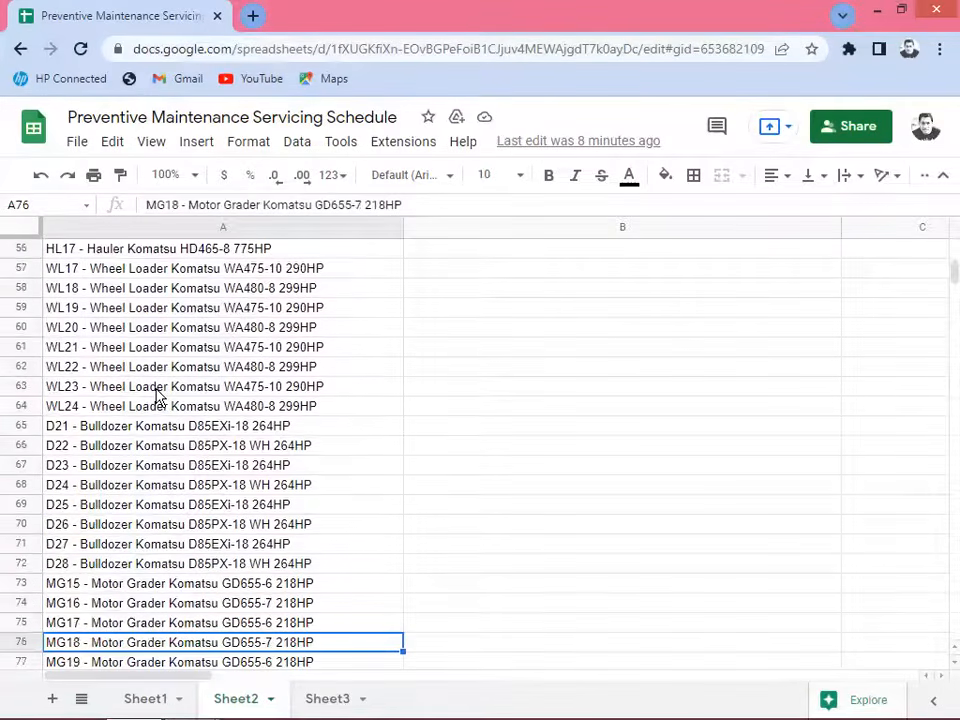
Examine the entries from motor grader MG19 through the cranes, boom lifts and forklifts to tractor head truck TH11.
{"action": "key", "text": "Down"}
{"action": "key", "text": "Down"}
{"action": "key", "text": "Down"}
{"action": "key", "text": "Down"}
{"action": "key", "text": "Down"}
{"action": "key", "text": "Down"}
{"action": "key", "text": "Down"}
{"action": "key", "text": "Down"}
{"action": "key", "text": "Down"}
{"action": "key", "text": "Down"}
{"action": "key", "text": "Down"}
{"action": "key", "text": "Down"}
{"action": "key", "text": "Down"}
{"action": "key", "text": "Down"}
{"action": "key", "text": "Down"}
{"action": "key", "text": "Down"}
{"action": "key", "text": "Down"}
{"action": "key", "text": "Down"}
{"action": "key", "text": "Down"}
{"action": "key", "text": "Down"}
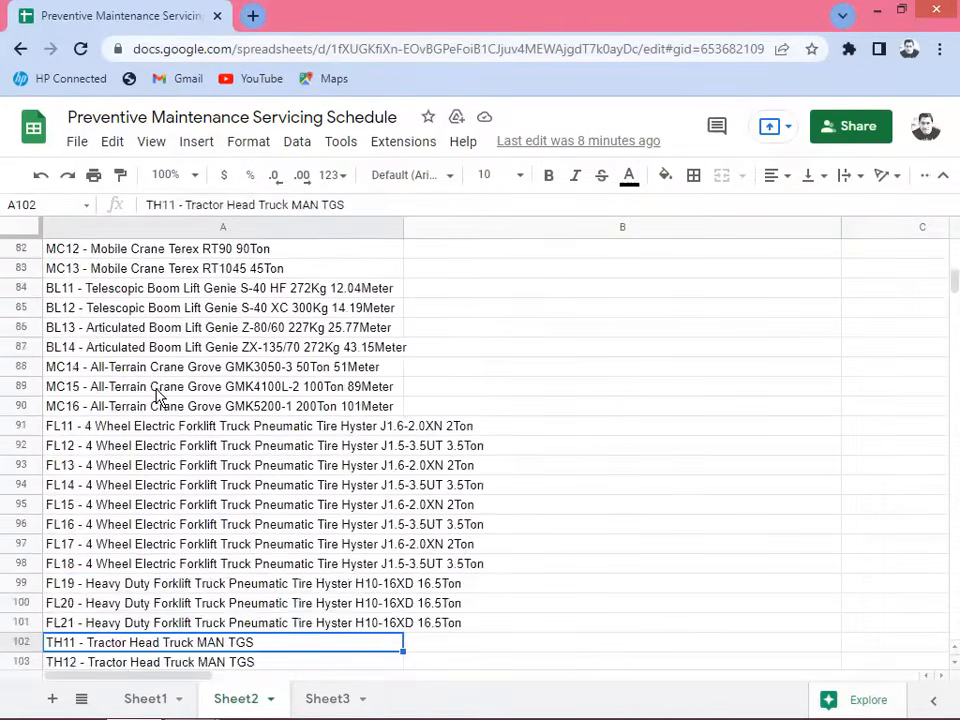
Go back up through the Hyster forklift entries to review the Grove all-terrain cranes MC14 and MC15.
{"action": "key", "text": "Up"}
{"action": "key", "text": "Up"}
{"action": "key", "text": "Up"}
{"action": "key", "text": "Up"}
{"action": "key", "text": "Up"}
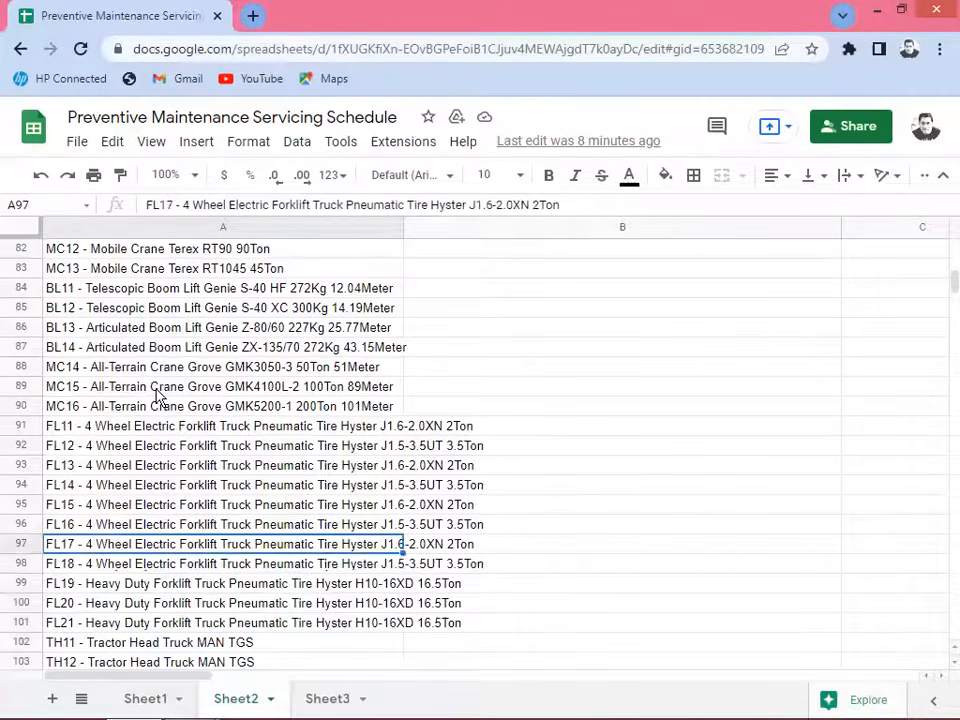
{"action": "key", "text": "Up"}
{"action": "key", "text": "Up"}
{"action": "key", "text": "Up"}
{"action": "key", "text": "Up"}
{"action": "key", "text": "Up"}
{"action": "key", "text": "Up"}
{"action": "key", "text": "Up"}
{"action": "key", "text": "Up"}
{"action": "key", "text": "Up"}
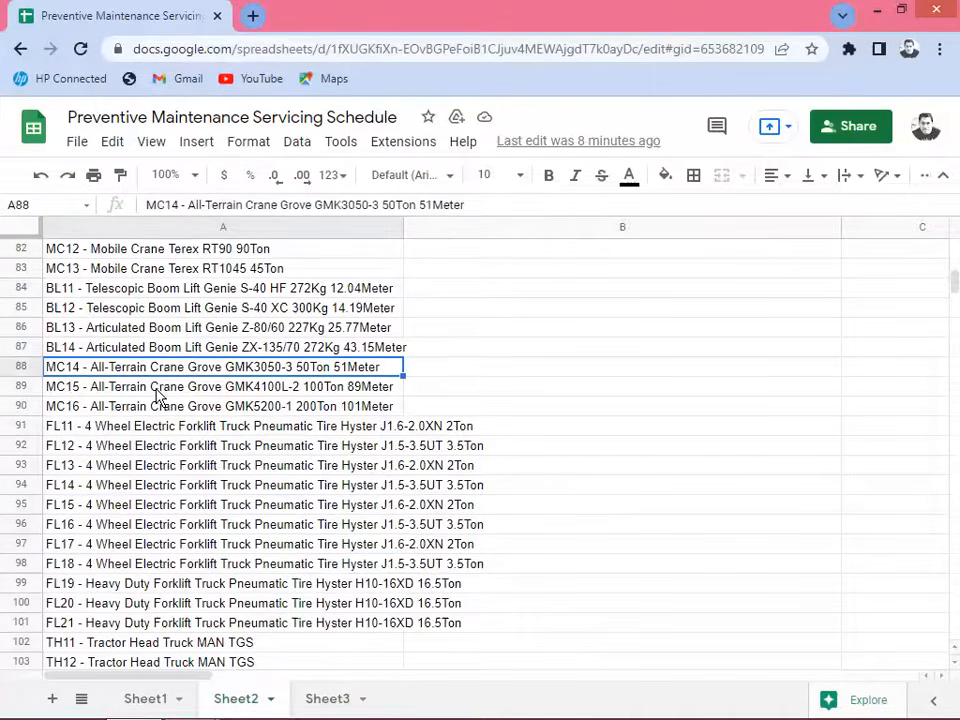
{"action": "key", "text": "Down"}
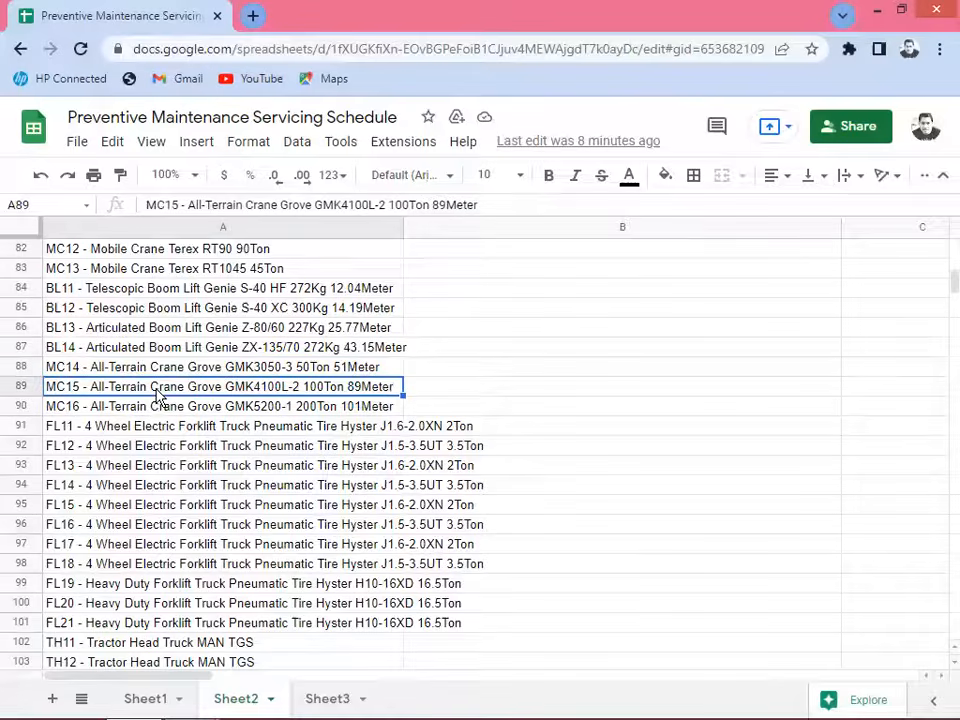
Examine the equipment list from all-terrain crane MC16 through the forklifts and tractor head trucks to flatbed trailer TR13.
{"action": "key", "text": "Down"}
{"action": "key", "text": "Down"}
{"action": "key", "text": "Down"}
{"action": "key", "text": "Down"}
{"action": "key", "text": "Down"}
{"action": "key", "text": "Down"}
{"action": "key", "text": "Down"}
{"action": "key", "text": "Down"}
{"action": "key", "text": "Down"}
{"action": "key", "text": "Down"}
{"action": "key", "text": "Down"}
{"action": "key", "text": "Down"}
{"action": "key", "text": "Down"}
{"action": "key", "text": "Down"}
{"action": "key", "text": "Down"}
{"action": "key", "text": "Down"}
{"action": "key", "text": "Down"}
{"action": "key", "text": "Down"}
{"action": "key", "text": "Down"}
{"action": "key", "text": "Down"}
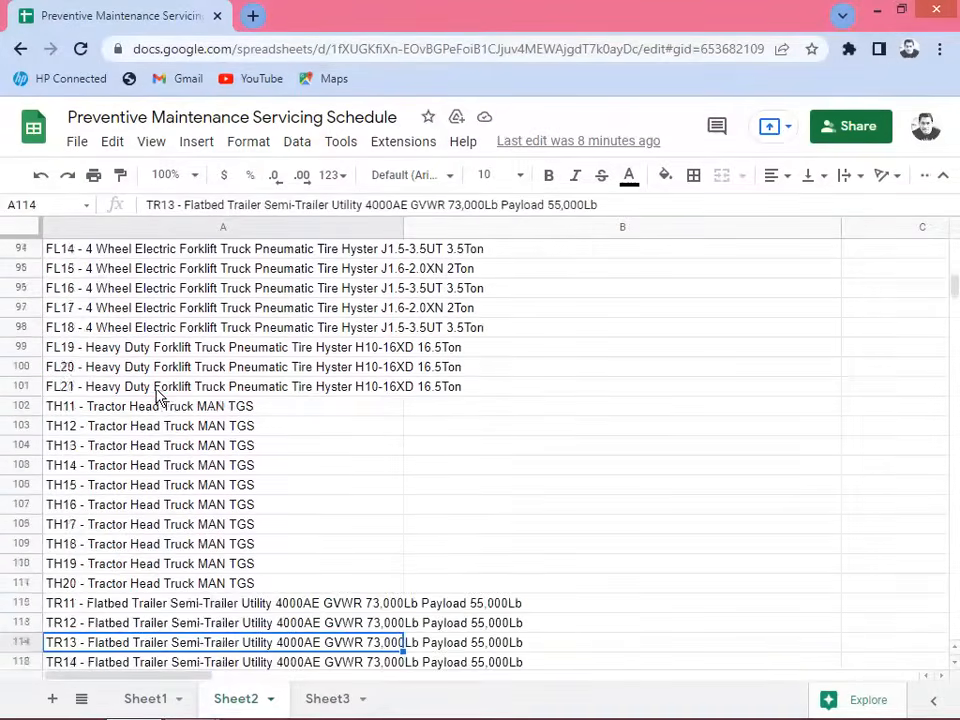
Examine the remaining flatbed trailer entries and the concrete mixer truck entries down to CM19.
{"action": "key", "text": "Down"}
{"action": "key", "text": "Down"}
{"action": "key", "text": "Down"}
{"action": "key", "text": "Down"}
{"action": "key", "text": "Down"}
{"action": "key", "text": "Down"}
{"action": "key", "text": "Down"}
{"action": "key", "text": "Down"}
{"action": "key", "text": "Down"}
{"action": "key", "text": "Down"}
{"action": "key", "text": "Down"}
{"action": "key", "text": "Down"}
{"action": "key", "text": "Down"}
{"action": "key", "text": "Down"}
{"action": "key", "text": "Down"}
{"action": "key", "text": "Down"}
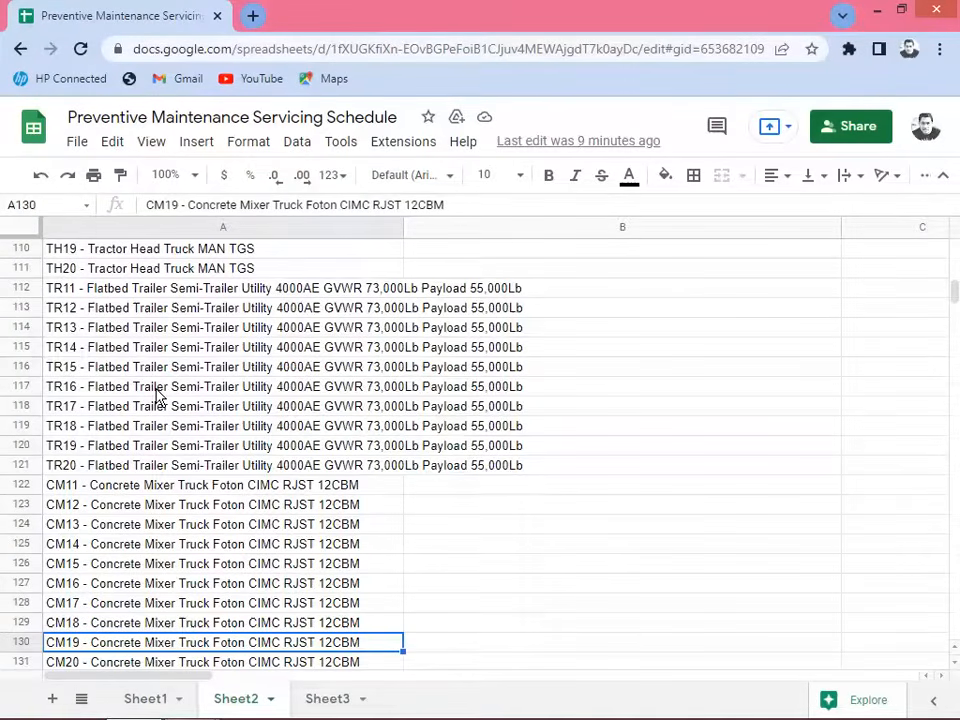
Examine the last concrete mixer truck entry and the pick up truck entries down to PU14.
{"action": "key", "text": "Down"}
{"action": "key", "text": "Down"}
{"action": "key", "text": "Down"}
{"action": "key", "text": "Down"}
{"action": "key", "text": "Down"}
{"action": "key", "text": "Down"}
{"action": "key", "text": "Down"}
{"action": "key", "text": "Down"}
{"action": "key", "text": "Down"}
{"action": "key", "text": "Down"}
{"action": "key", "text": "Down"}
{"action": "key", "text": "Down"}
{"action": "key", "text": "Down"}
{"action": "key", "text": "Down"}
{"action": "key", "text": "Down"}
{"action": "key", "text": "Down"}
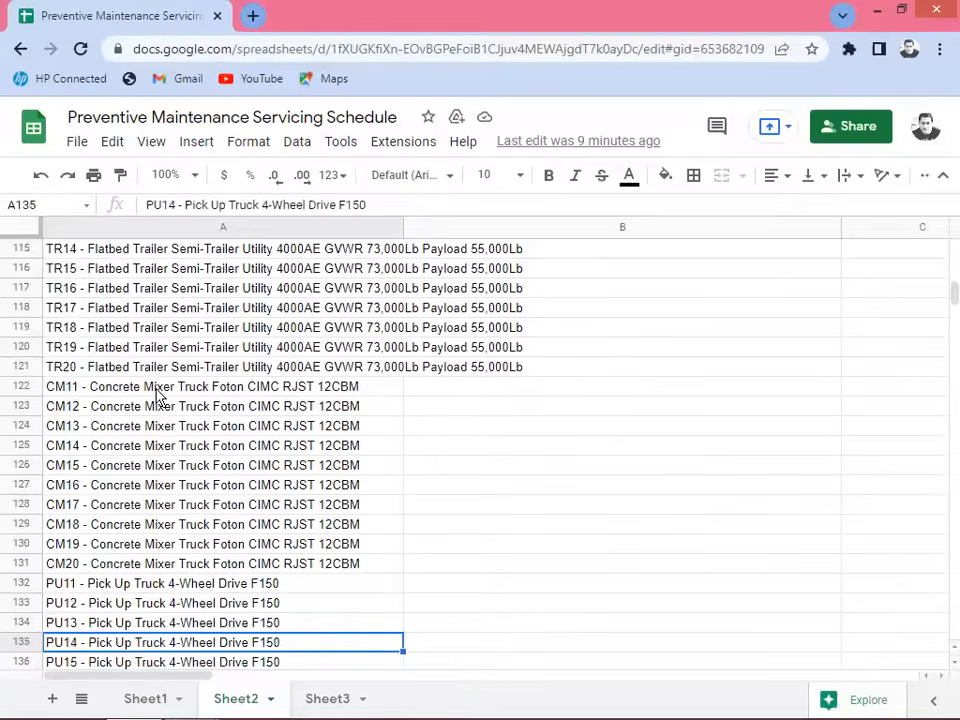
Examine the remaining pick up truck entries from PU15 down to PU30 at the end of the equipment list.
{"action": "key", "text": "Down"}
{"action": "key", "text": "Down"}
{"action": "key", "text": "Down"}
{"action": "key", "text": "Down"}
{"action": "key", "text": "Down"}
{"action": "key", "text": "Down"}
{"action": "key", "text": "Down"}
{"action": "key", "text": "Down"}
{"action": "key", "text": "Down"}
{"action": "key", "text": "Down"}
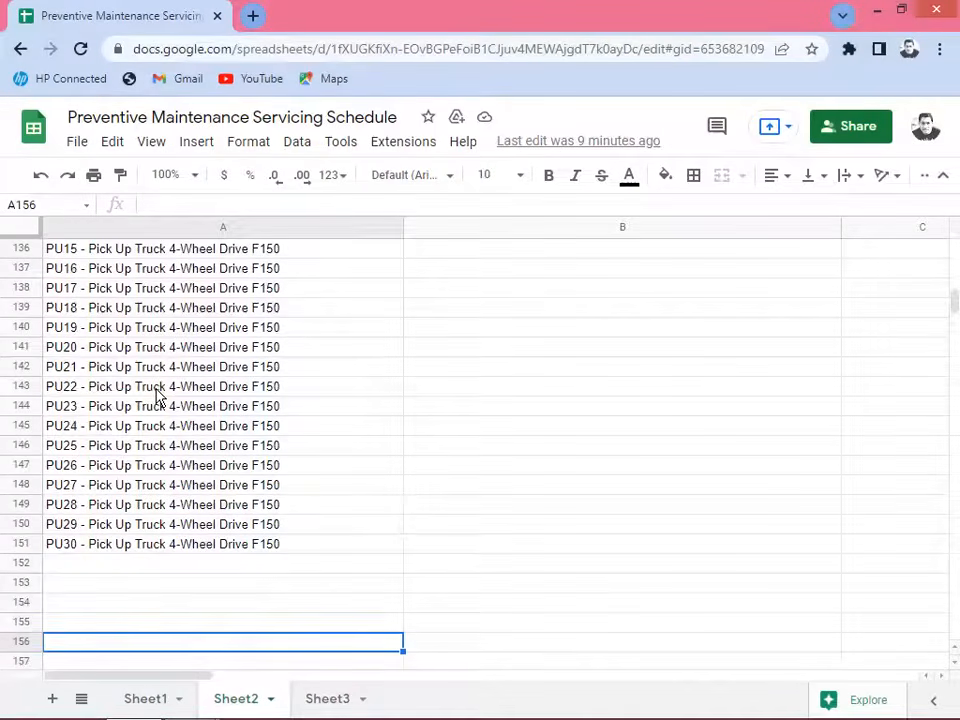
Go back up from the empty rows through the pick up truck entries to PU11.
{"action": "key", "text": "Up"}
{"action": "key", "text": "Up"}
{"action": "key", "text": "Up"}
{"action": "key", "text": "Up"}
{"action": "key", "text": "Up"}
{"action": "key", "text": "Up"}
{"action": "key", "text": "Up"}
{"action": "key", "text": "Up"}
{"action": "key", "text": "Up"}
{"action": "key", "text": "Up"}
{"action": "key", "text": "Up"}
{"action": "key", "text": "Up"}
{"action": "key", "text": "Up"}
{"action": "key", "text": "Up"}
{"action": "key", "text": "Up"}
{"action": "key", "text": "Up"}
{"action": "key", "text": "Up"}
{"action": "key", "text": "Up"}
{"action": "key", "text": "Up"}
{"action": "key", "text": "Up"}
{"action": "key", "text": "Up"}
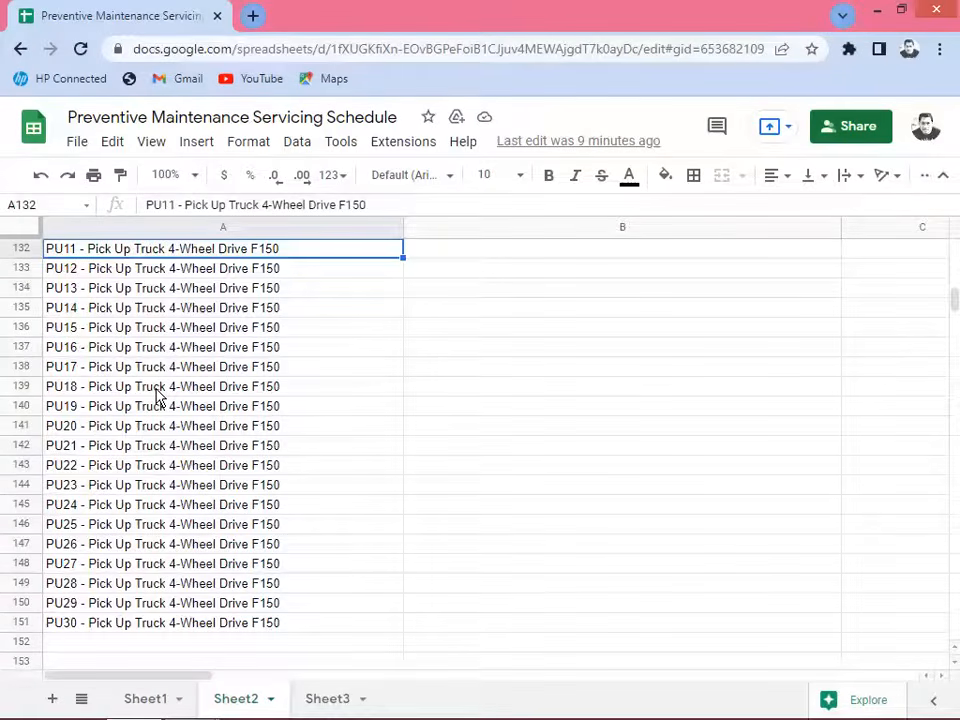
Examine the concrete mixer truck entries from CM20 back up to flatbed trailer TR19.
{"action": "key", "text": "Down"}
{"action": "key", "text": "Up"}
{"action": "key", "text": "Up"}
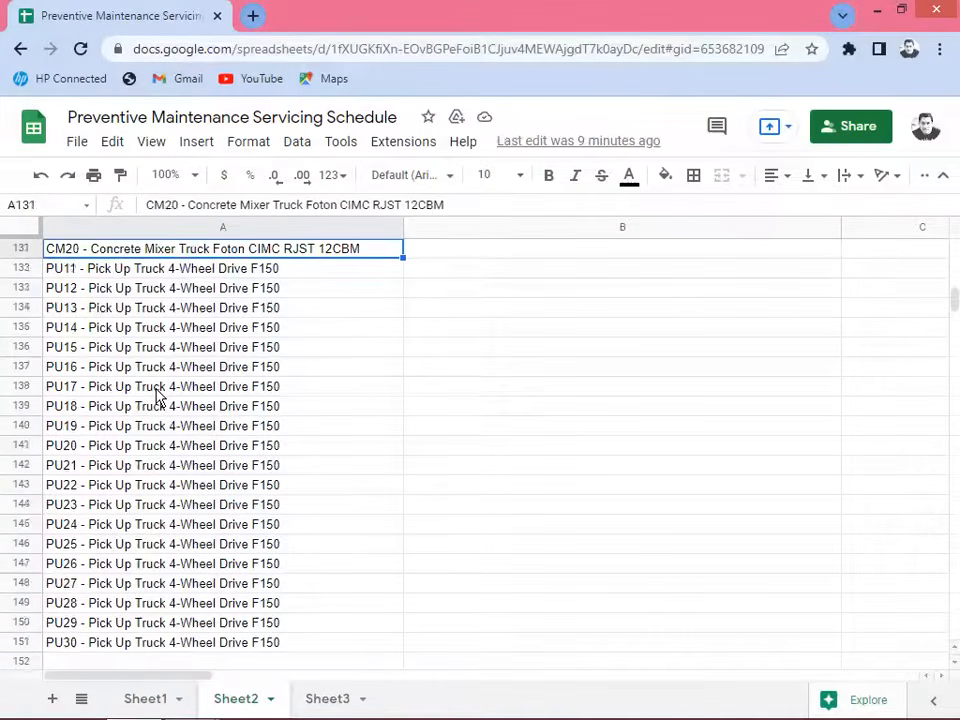
{"action": "key", "text": "Up"}
{"action": "key", "text": "Up"}
{"action": "key", "text": "Down"}
{"action": "key", "text": "Down"}
{"action": "key", "text": "Up"}
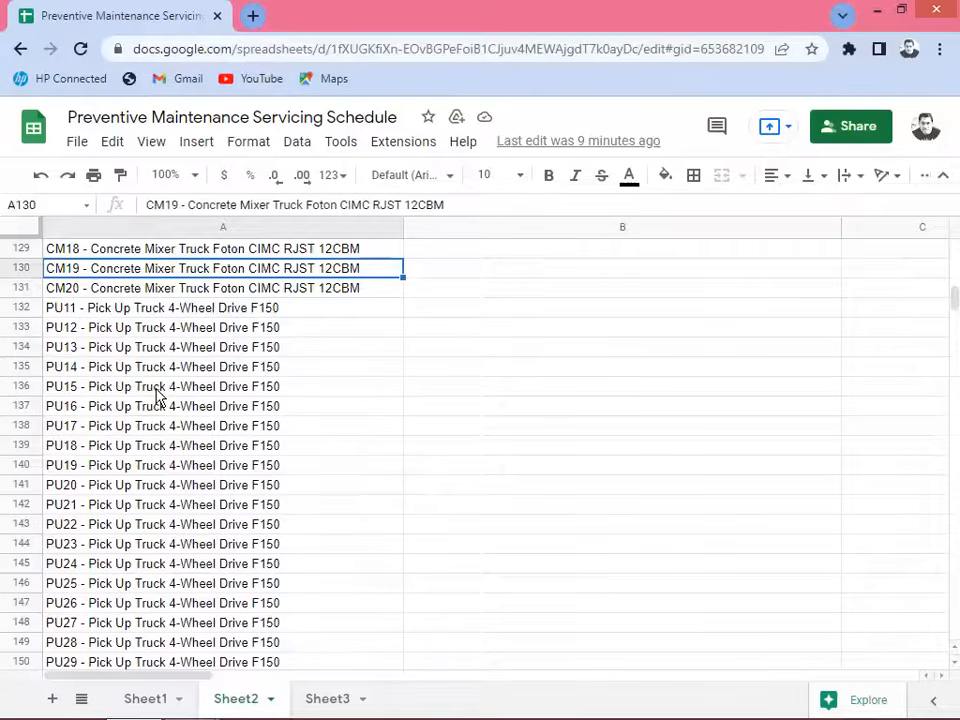
{"action": "key", "text": "Up"}
{"action": "key", "text": "Up"}
{"action": "key", "text": "Up"}
{"action": "key", "text": "Up"}
{"action": "key", "text": "Up"}
{"action": "key", "text": "Up"}
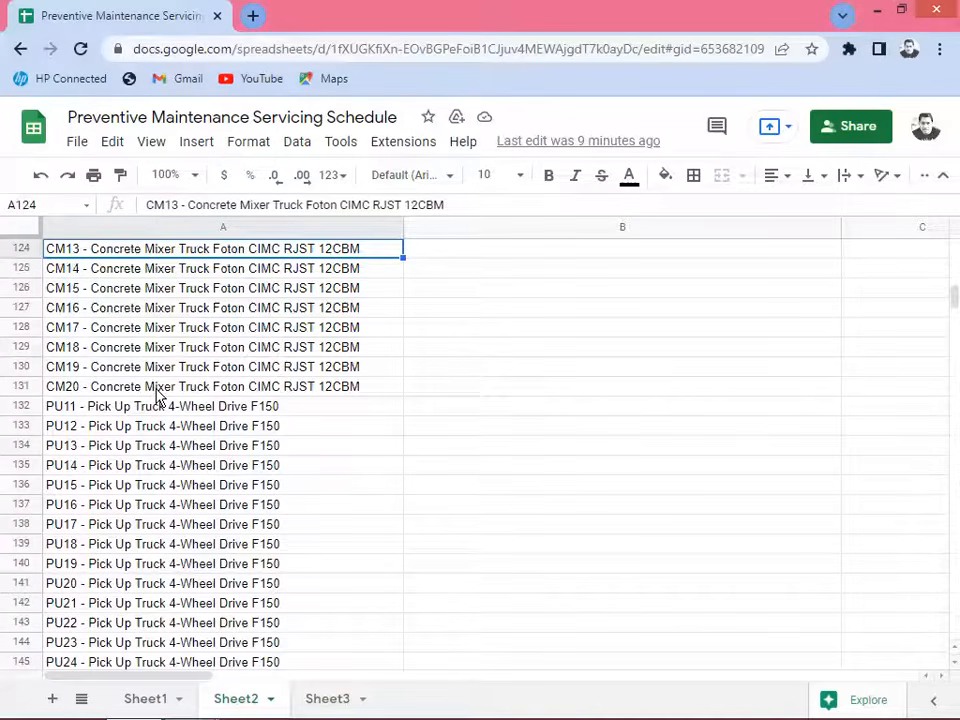
{"action": "key", "text": "Up"}
{"action": "key", "text": "Up"}
{"action": "key", "text": "Up"}
{"action": "key", "text": "Up"}
{"action": "key", "text": "Up"}
{"action": "key", "text": "Down"}
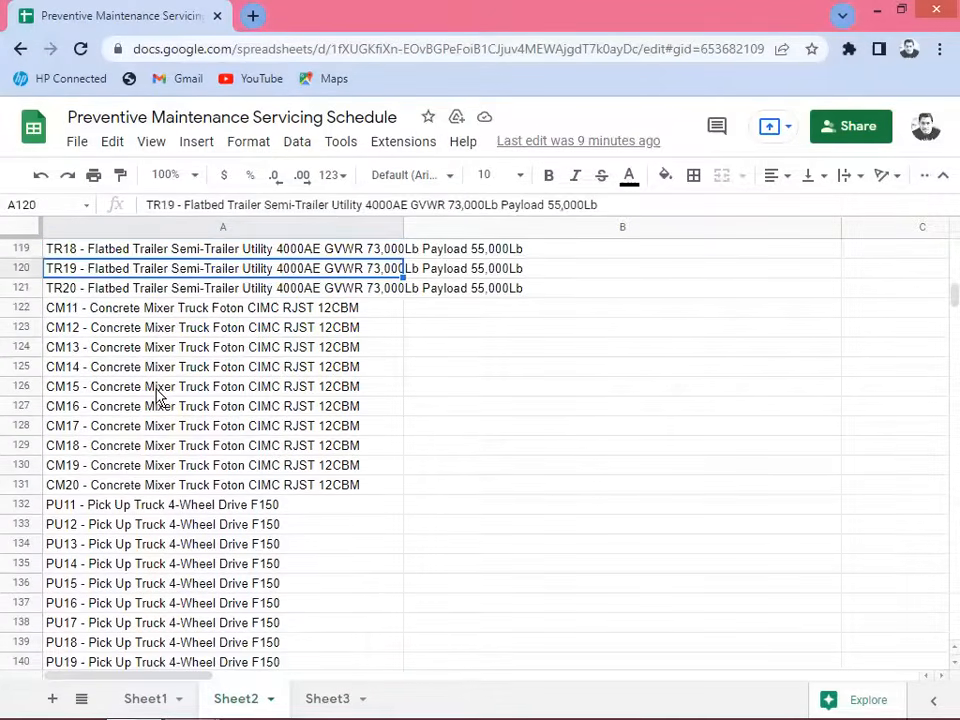
Recheck the concrete mixer truck entries and go back up the flatbed trailers to TR14.
{"action": "key", "text": "Down"}
{"action": "key", "text": "Down"}
{"action": "key", "text": "Down"}
{"action": "key", "text": "Down"}
{"action": "key", "text": "Down"}
{"action": "key", "text": "Down"}
{"action": "key", "text": "Down"}
{"action": "key", "text": "Down"}
{"action": "key", "text": "Up"}
{"action": "key", "text": "Up"}
{"action": "key", "text": "Up"}
{"action": "key", "text": "Up"}
{"action": "key", "text": "Up"}
{"action": "key", "text": "Up"}
{"action": "key", "text": "Up"}
{"action": "key", "text": "Up"}
{"action": "key", "text": "Up"}
{"action": "key", "text": "Up"}
{"action": "key", "text": "Up"}
{"action": "key", "text": "Up"}
{"action": "key", "text": "Up"}
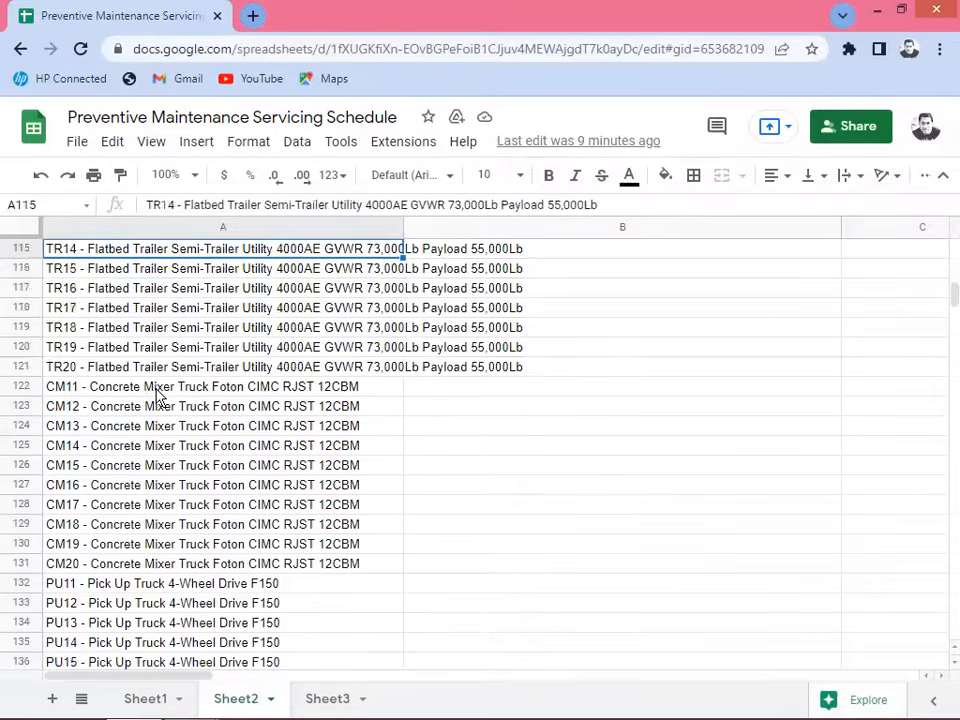
Examine the remaining flatbed trailers and the tractor head trucks back up to forklift FL17.
{"action": "key", "text": "Up"}
{"action": "key", "text": "Up"}
{"action": "key", "text": "Up"}
{"action": "key", "text": "Up"}
{"action": "key", "text": "Up"}
{"action": "key", "text": "Up"}
{"action": "key", "text": "Up"}
{"action": "key", "text": "Up"}
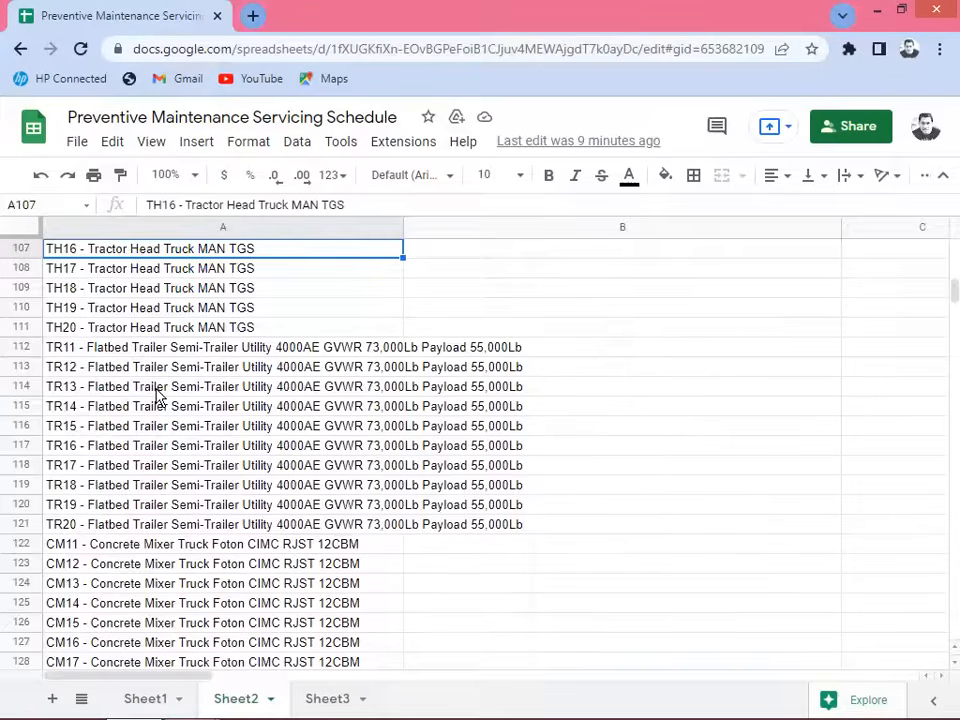
{"action": "key", "text": "Up"}
{"action": "key", "text": "Up"}
{"action": "key", "text": "Up"}
{"action": "key", "text": "Up"}
{"action": "key", "text": "Up"}
{"action": "key", "text": "Up"}
{"action": "key", "text": "Up"}
{"action": "key", "text": "Up"}
{"action": "key", "text": "Up"}
{"action": "key", "text": "Up"}
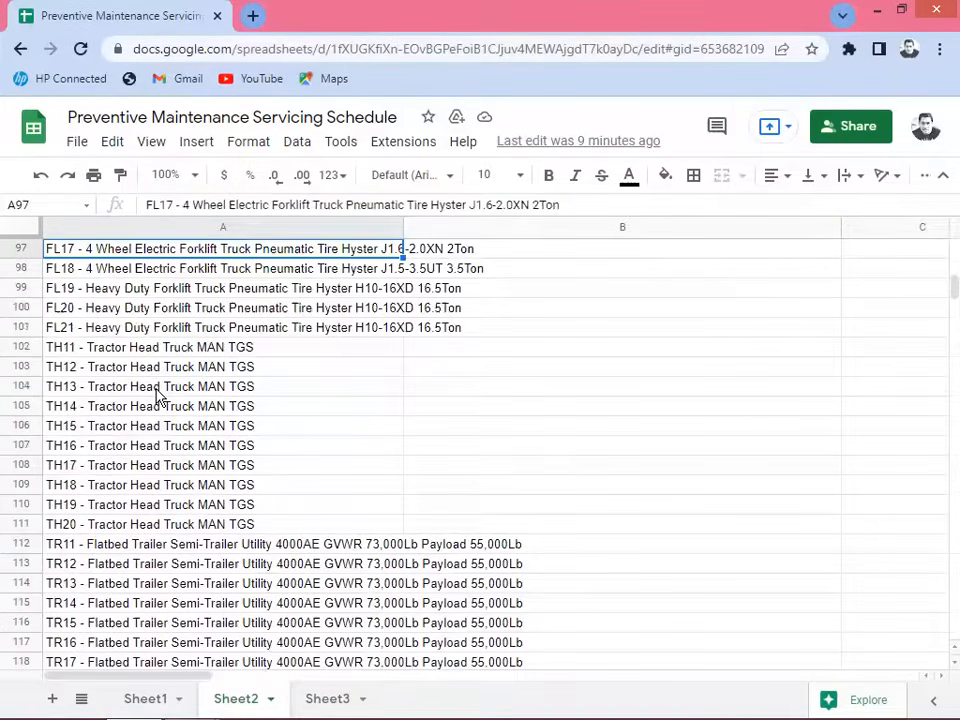
Go back up the equipment list past the forklifts, cranes and boom lifts to motor grader MG18.
{"action": "key", "text": "Right"}
{"action": "key", "text": "Left"}
{"action": "key", "text": "Page_Up"}
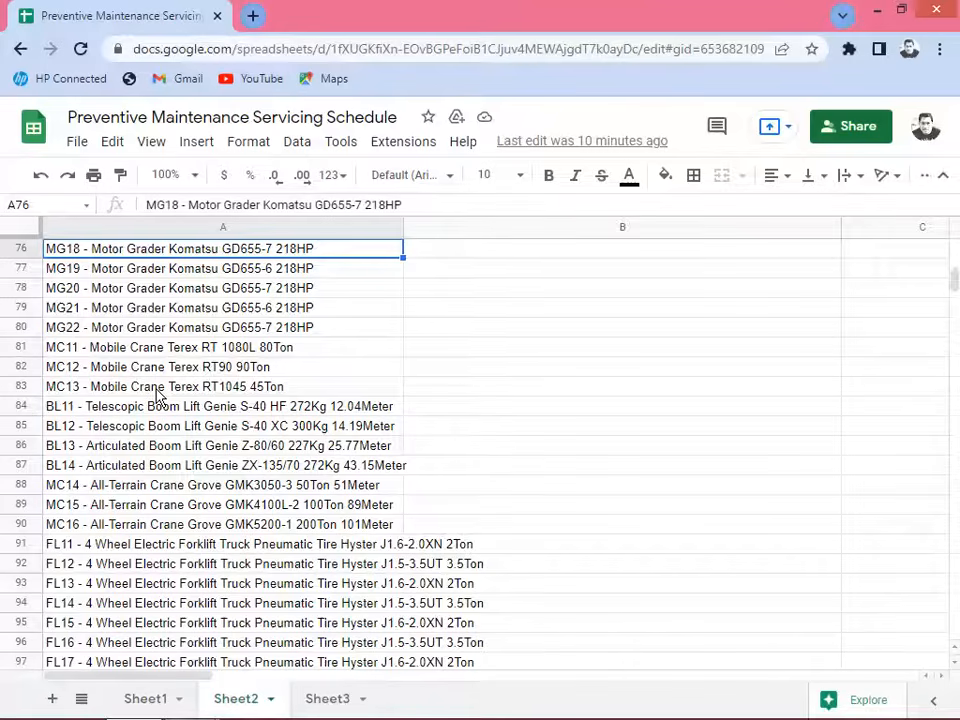
Switch to the sundry equipment column and go up past the jack hammers to welding machine WM17.
{"action": "key", "text": "Right"}
{"action": "key", "text": "Up"}
{"action": "key", "text": "Up"}
{"action": "key", "text": "Up"}
{"action": "key", "text": "Up"}
{"action": "key", "text": "Up"}
{"action": "key", "text": "Up"}
{"action": "key", "text": "Up"}
{"action": "key", "text": "Up"}
{"action": "key", "text": "Up"}
{"action": "key", "text": "Up"}
{"action": "key", "text": "Up"}
{"action": "key", "text": "Up"}
{"action": "key", "text": "Up"}
{"action": "key", "text": "Up"}
{"action": "key", "text": "Up"}
{"action": "key", "text": "Up"}
{"action": "key", "text": "Up"}
{"action": "key", "text": "Up"}
{"action": "key", "text": "Up"}
{"action": "key", "text": "Up"}
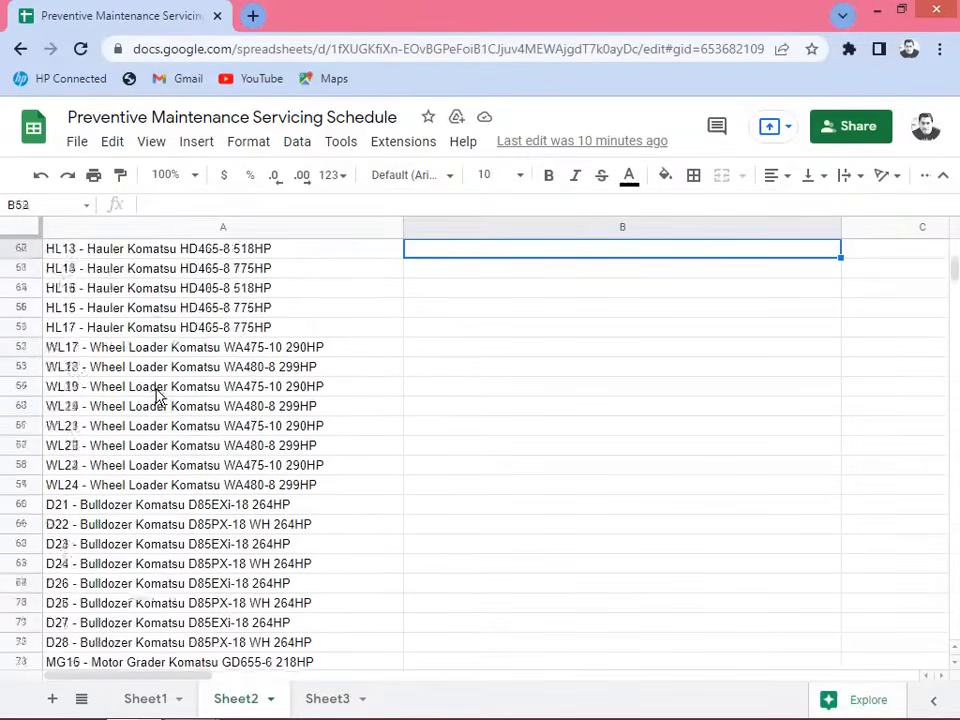
{"action": "key", "text": "Up"}
{"action": "key", "text": "Up"}
{"action": "key", "text": "Up"}
{"action": "key", "text": "Up"}
{"action": "key", "text": "Up"}
{"action": "key", "text": "Up"}
{"action": "key", "text": "Up"}
{"action": "key", "text": "Up"}
{"action": "key", "text": "Up"}
{"action": "key", "text": "Up"}
{"action": "key", "text": "Up"}
{"action": "key", "text": "Up"}
{"action": "key", "text": "Up"}
{"action": "key", "text": "Up"}
{"action": "key", "text": "Up"}
{"action": "key", "text": "Up"}
{"action": "key", "text": "Up"}
{"action": "key", "text": "Up"}
{"action": "key", "text": "Up"}
{"action": "key", "text": "Up"}
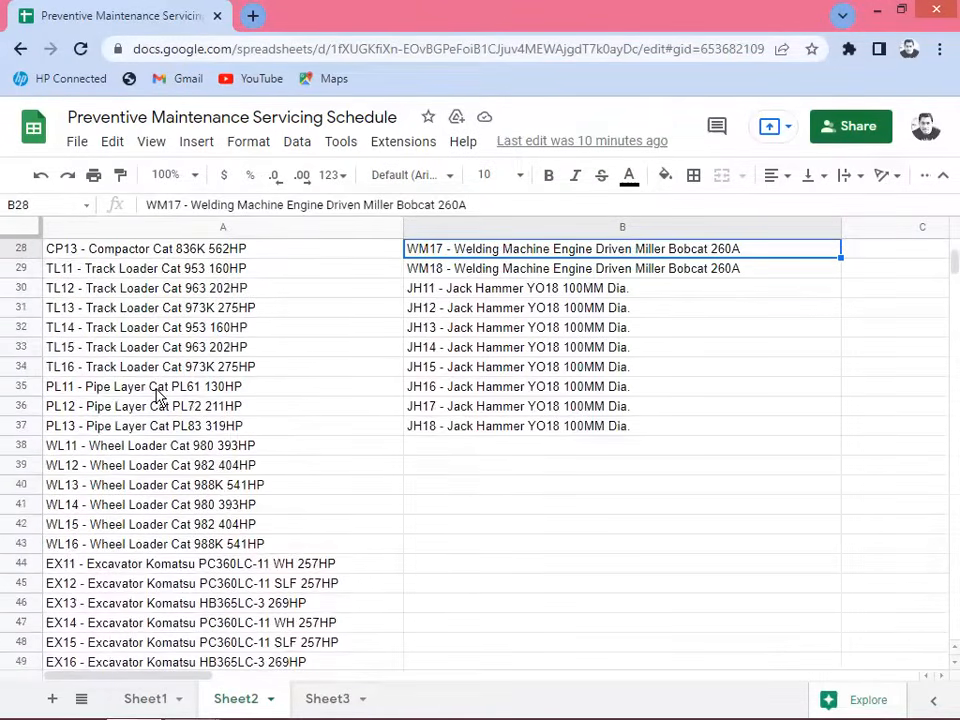
Review the sundry equipment from the welding machines through the air compressors and concrete vibrators up to the column header.
{"action": "key", "text": "Up"}
{"action": "key", "text": "Up"}
{"action": "key", "text": "Up"}
{"action": "key", "text": "Up"}
{"action": "key", "text": "Up"}
{"action": "key", "text": "Up"}
{"action": "key", "text": "Up"}
{"action": "key", "text": "Up"}
{"action": "key", "text": "Up"}
{"action": "key", "text": "Up"}
{"action": "key", "text": "Up"}
{"action": "key", "text": "Up"}
{"action": "key", "text": "Up"}
{"action": "key", "text": "Up"}
{"action": "key", "text": "Up"}
{"action": "key", "text": "Up"}
{"action": "key", "text": "Up"}
{"action": "key", "text": "Up"}
{"action": "key", "text": "Up"}
{"action": "key", "text": "Up"}
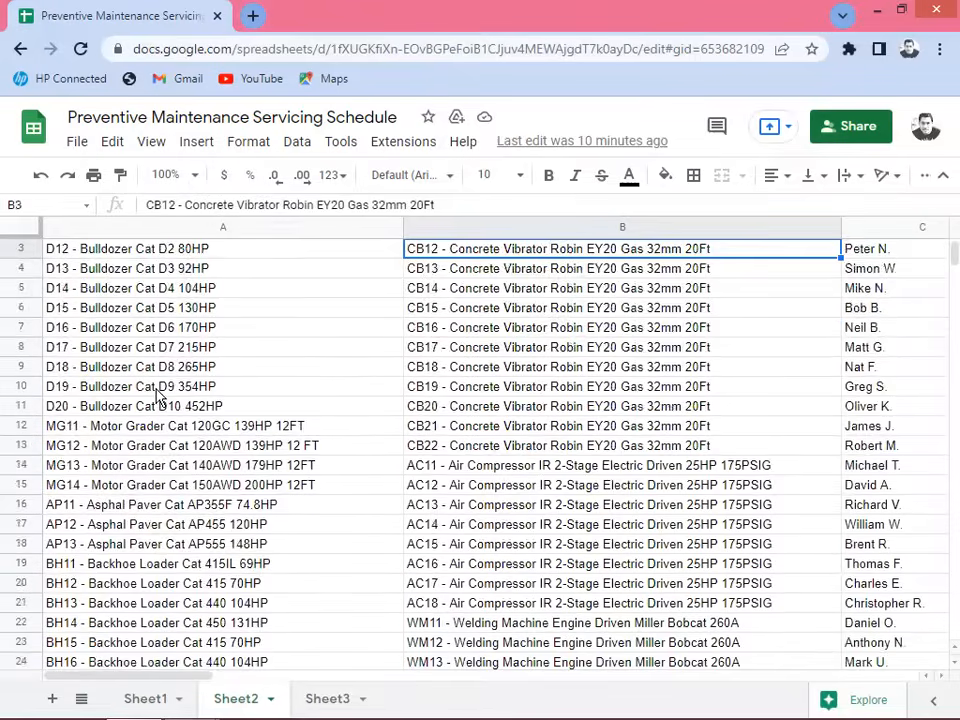
{"action": "key", "text": "Up"}
{"action": "key", "text": "Up"}
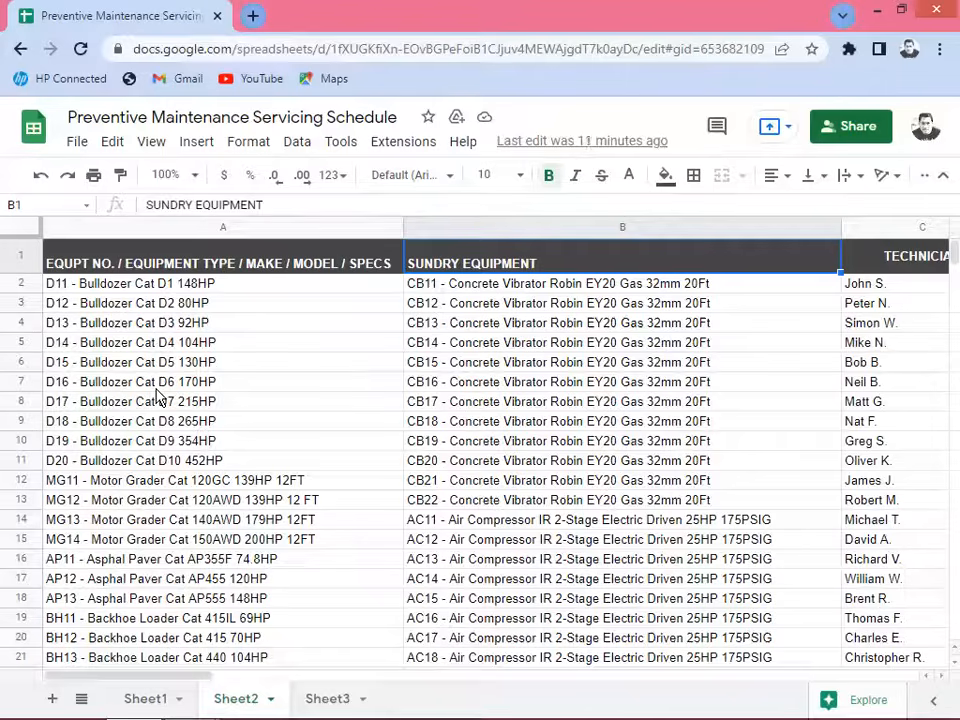
Review the sundry equipment from the column header through the concrete vibrators and air compressors to welding machine WM12.
{"action": "key", "text": "Down"}
{"action": "key", "text": "Down"}
{"action": "key", "text": "Down"}
{"action": "key", "text": "Down"}
{"action": "key", "text": "Down"}
{"action": "key", "text": "Down"}
{"action": "key", "text": "Down"}
{"action": "key", "text": "Down"}
{"action": "key", "text": "Down"}
{"action": "key", "text": "Down"}
{"action": "key", "text": "Down"}
{"action": "key", "text": "Down"}
{"action": "key", "text": "Down"}
{"action": "key", "text": "Down"}
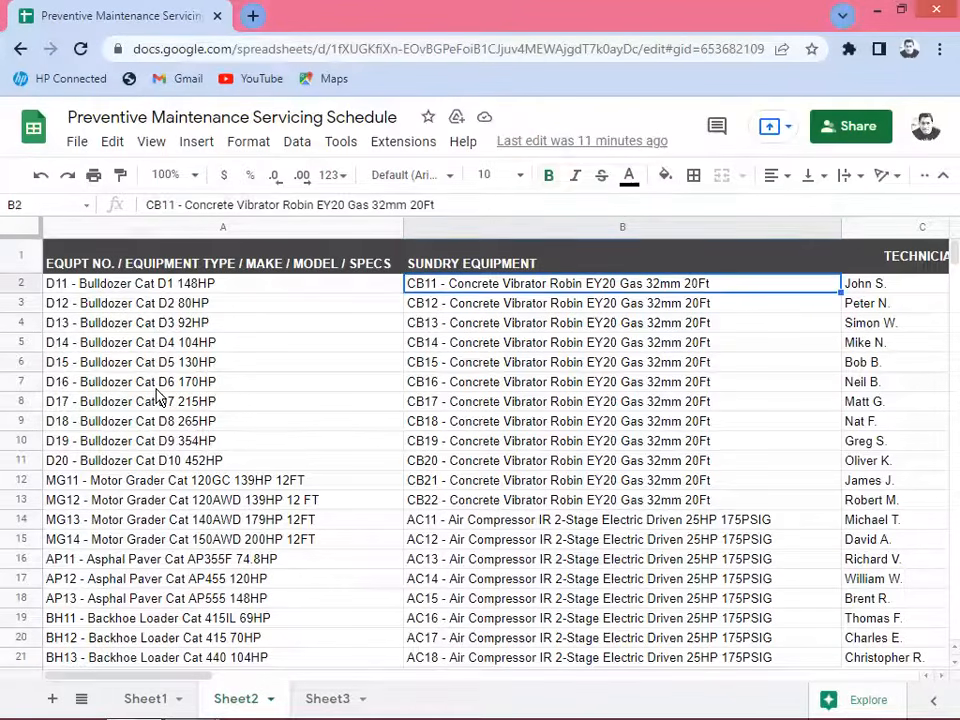
{"action": "key", "text": "Down"}
{"action": "key", "text": "Down"}
{"action": "key", "text": "Down"}
{"action": "key", "text": "Down"}
{"action": "key", "text": "Down"}
{"action": "key", "text": "Down"}
{"action": "key", "text": "Down"}
{"action": "key", "text": "Down"}
Go back up the sundry equipment past the air compressors to concrete vibrator CB18.
{"action": "key", "text": "Up"}
{"action": "key", "text": "Up"}
{"action": "key", "text": "Up"}
{"action": "key", "text": "Up"}
{"action": "key", "text": "Up"}
{"action": "key", "text": "Up"}
{"action": "key", "text": "Up"}
{"action": "key", "text": "Up"}
{"action": "key", "text": "Up"}
{"action": "key", "text": "Up"}
{"action": "key", "text": "Up"}
{"action": "key", "text": "Up"}
{"action": "key", "text": "Up"}
{"action": "key", "text": "Up"}
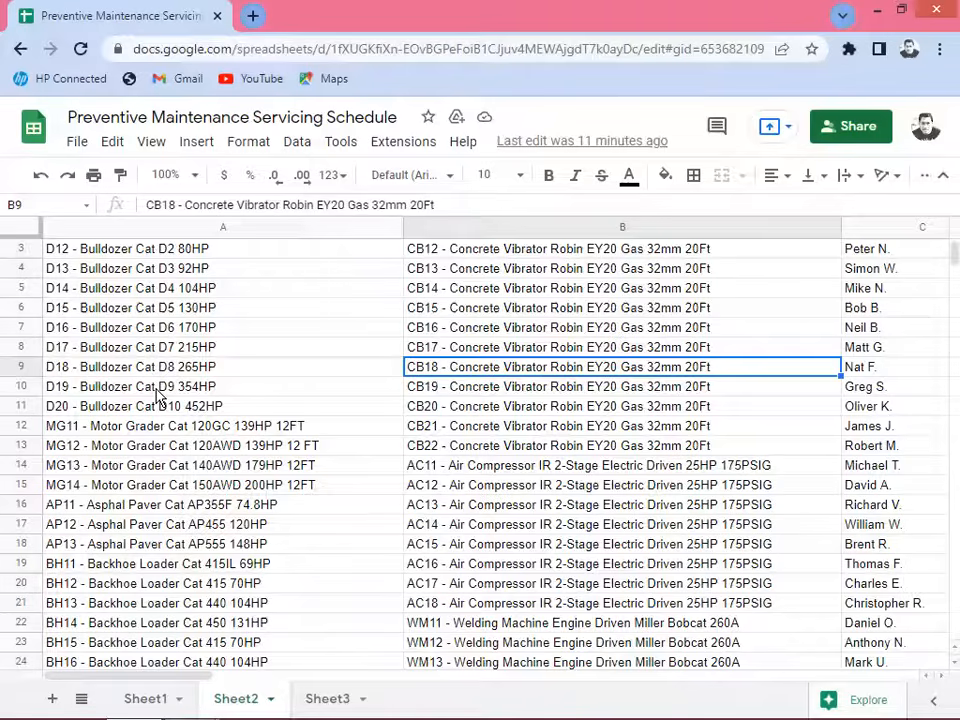
Examine the remaining concrete vibrators and the air compressors down to welding machine WM15.
{"action": "key", "text": "Down"}
{"action": "key", "text": "Down"}
{"action": "key", "text": "Down"}
{"action": "key", "text": "Down"}
{"action": "key", "text": "Down"}
{"action": "key", "text": "Down"}
{"action": "key", "text": "Down"}
{"action": "key", "text": "Down"}
{"action": "key", "text": "Down"}
{"action": "key", "text": "Down"}
{"action": "key", "text": "Down"}
{"action": "key", "text": "Down"}
{"action": "key", "text": "Down"}
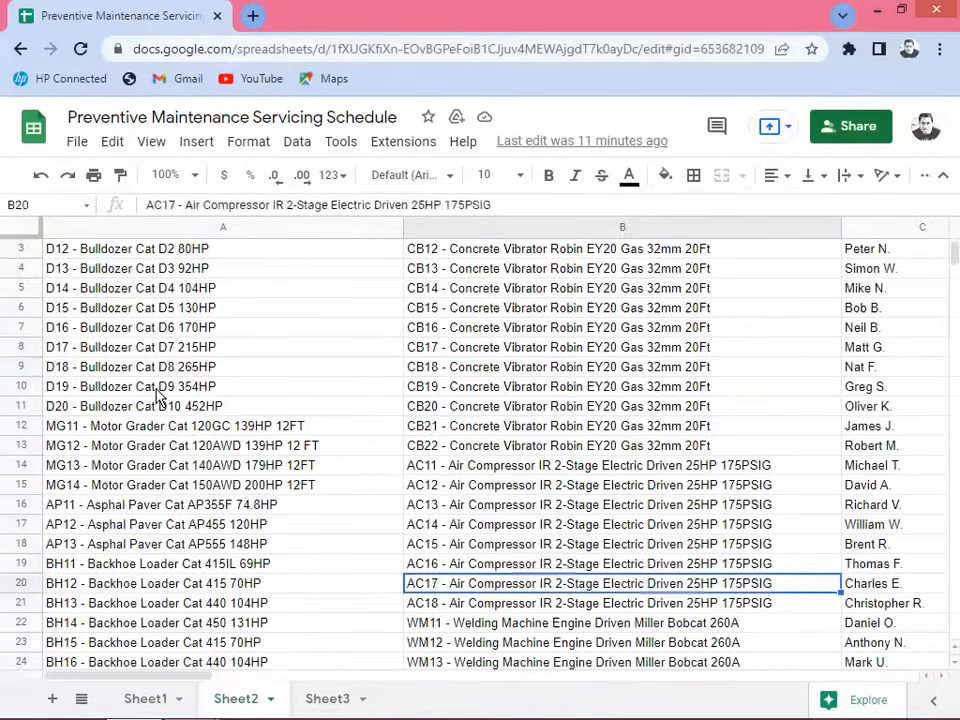
{"action": "key", "text": "Down"}
{"action": "key", "text": "Down"}
{"action": "key", "text": "Down"}
{"action": "key", "text": "Down"}
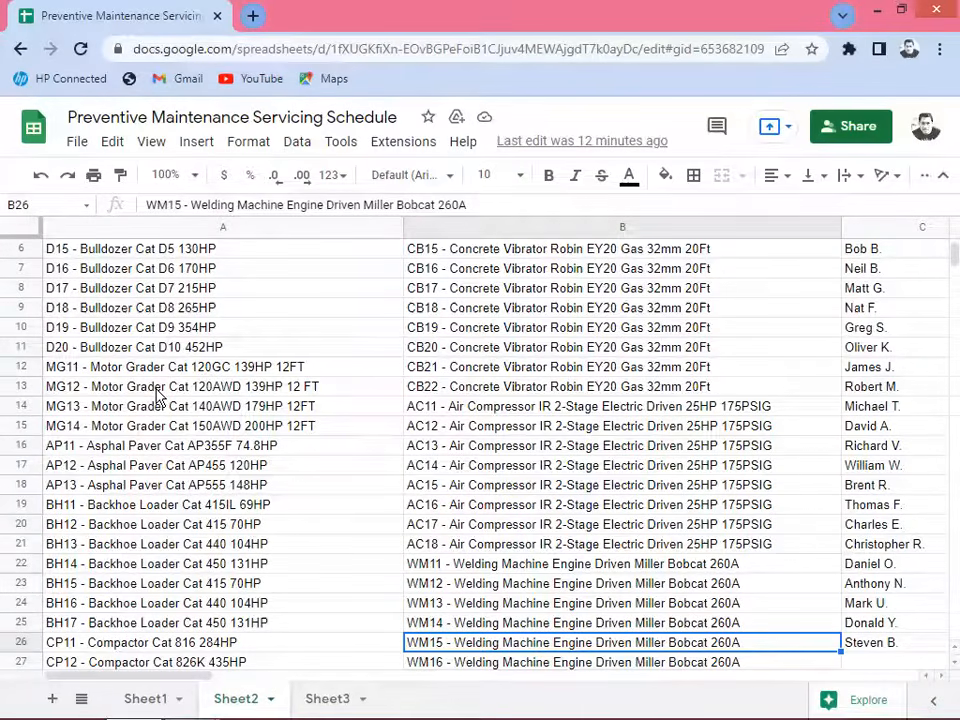
Go through the last welding machines and the jack hammers to the empty rows below the sundry equipment list.
{"action": "key", "text": "Down"}
{"action": "key", "text": "Down"}
{"action": "key", "text": "Down"}
{"action": "key", "text": "Down"}
{"action": "key", "text": "Down"}
{"action": "key", "text": "Down"}
{"action": "key", "text": "Down"}
{"action": "key", "text": "Down"}
{"action": "key", "text": "Down"}
{"action": "key", "text": "Down"}
{"action": "key", "text": "Down"}
{"action": "key", "text": "Down"}
{"action": "key", "text": "Down"}
{"action": "key", "text": "Down"}
{"action": "key", "text": "Down"}
{"action": "key", "text": "Down"}
{"action": "key", "text": "Down"}
{"action": "key", "text": "Down"}
{"action": "key", "text": "Down"}
{"action": "key", "text": "Down"}
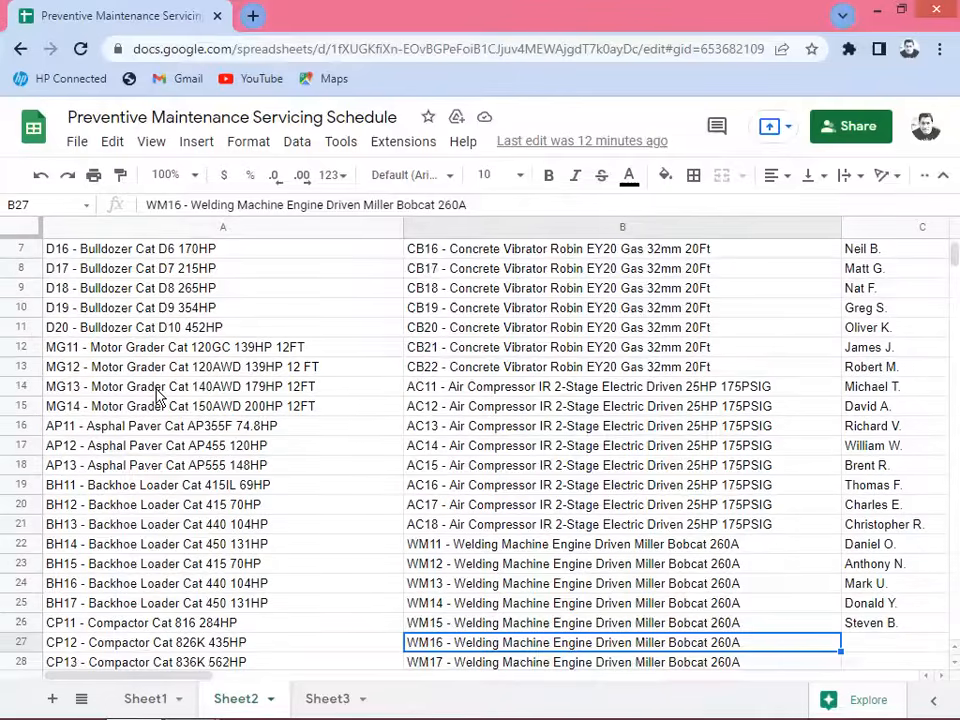
Return up the sundry equipment column past the jack hammers, welding machines and air compressors to concrete vibrator CB16.
{"action": "key", "text": "Up"}
{"action": "key", "text": "Up"}
{"action": "key", "text": "Up"}
{"action": "key", "text": "Up"}
{"action": "key", "text": "Up"}
{"action": "key", "text": "Up"}
{"action": "key", "text": "Up"}
{"action": "key", "text": "Up"}
{"action": "key", "text": "Up"}
{"action": "key", "text": "Up"}
{"action": "key", "text": "Up"}
{"action": "key", "text": "Up"}
{"action": "key", "text": "Up"}
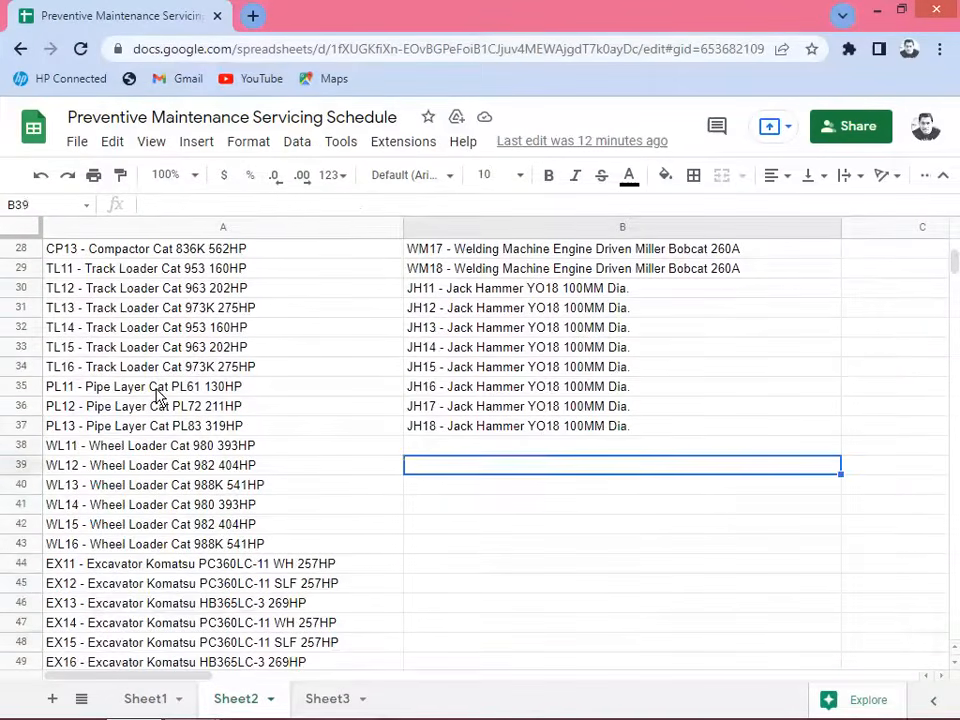
{"action": "key", "text": "Up"}
{"action": "key", "text": "Up"}
{"action": "key", "text": "Up"}
{"action": "key", "text": "Up"}
{"action": "key", "text": "Up"}
{"action": "key", "text": "Up"}
{"action": "key", "text": "Up"}
{"action": "key", "text": "Up"}
{"action": "key", "text": "Up"}
{"action": "key", "text": "Up"}
{"action": "key", "text": "Up"}
{"action": "key", "text": "Up"}
{"action": "key", "text": "Up"}
{"action": "key", "text": "Up"}
{"action": "key", "text": "Up"}
{"action": "key", "text": "Up"}
{"action": "key", "text": "Up"}
{"action": "key", "text": "Up"}
{"action": "key", "text": "Up"}
{"action": "key", "text": "Up"}
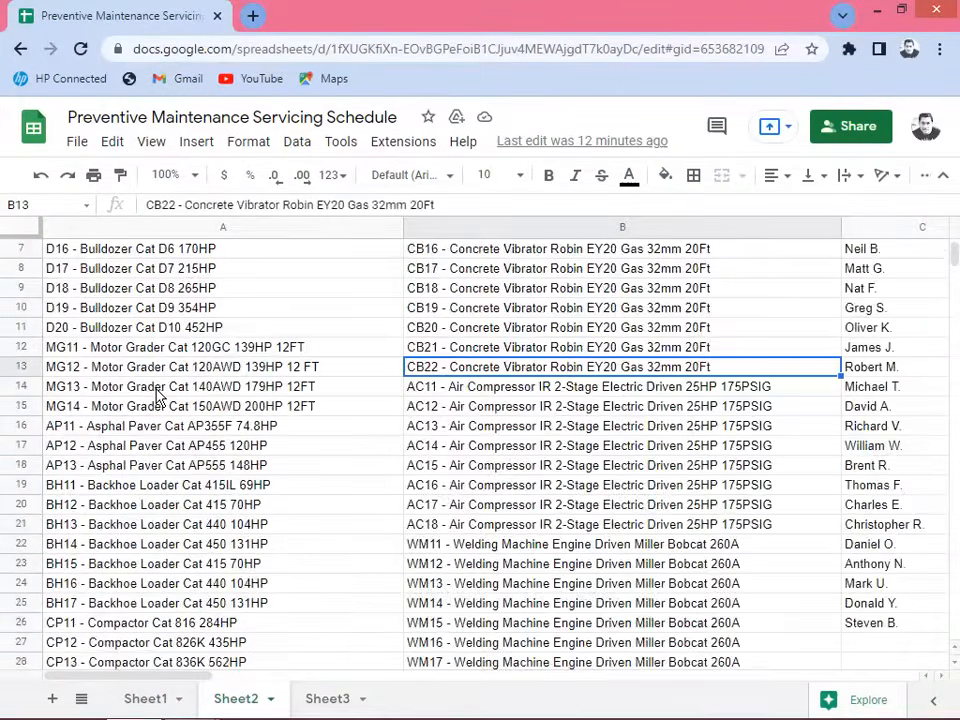
{"action": "key", "text": "Up"}
{"action": "key", "text": "Up"}
{"action": "key", "text": "Up"}
{"action": "key", "text": "Up"}
{"action": "key", "text": "Up"}
{"action": "key", "text": "Up"}
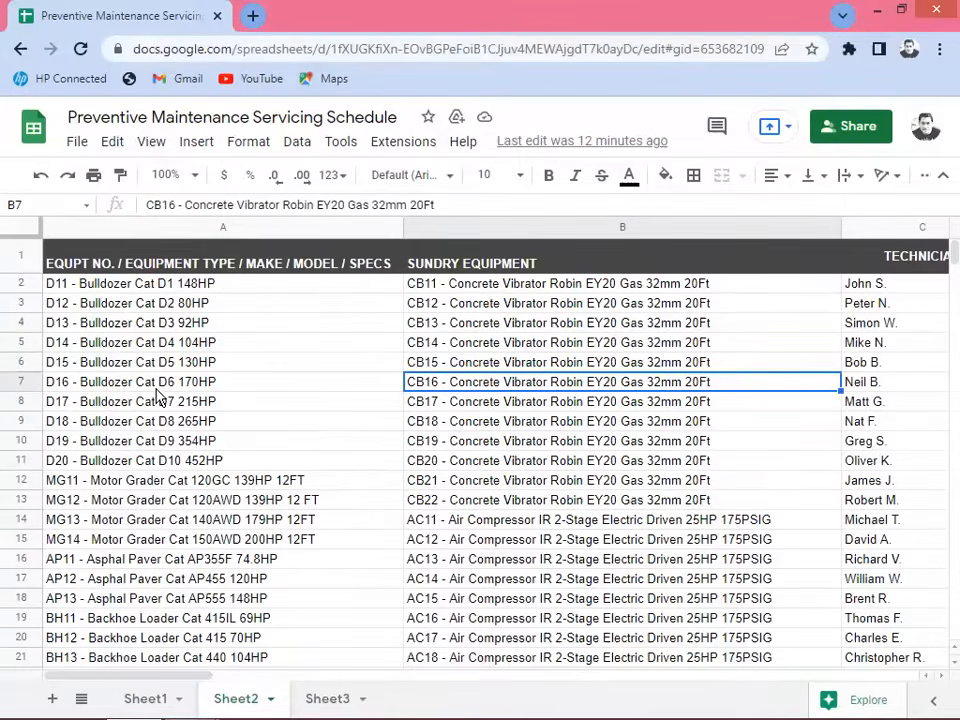
Switch to the technician column and review the listed technicians up to the column header.
{"action": "key", "text": "Right"}
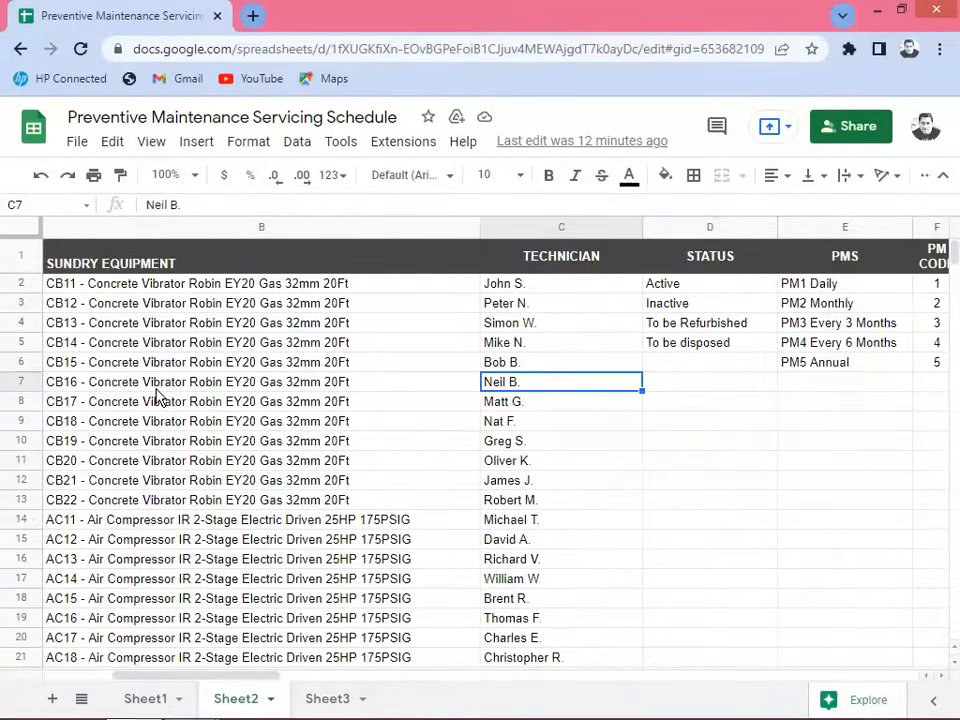
{"action": "key", "text": "Up"}
{"action": "key", "text": "Up"}
{"action": "key", "text": "Up"}
{"action": "key", "text": "Up"}
{"action": "key", "text": "Up"}
{"action": "key", "text": "Up"}
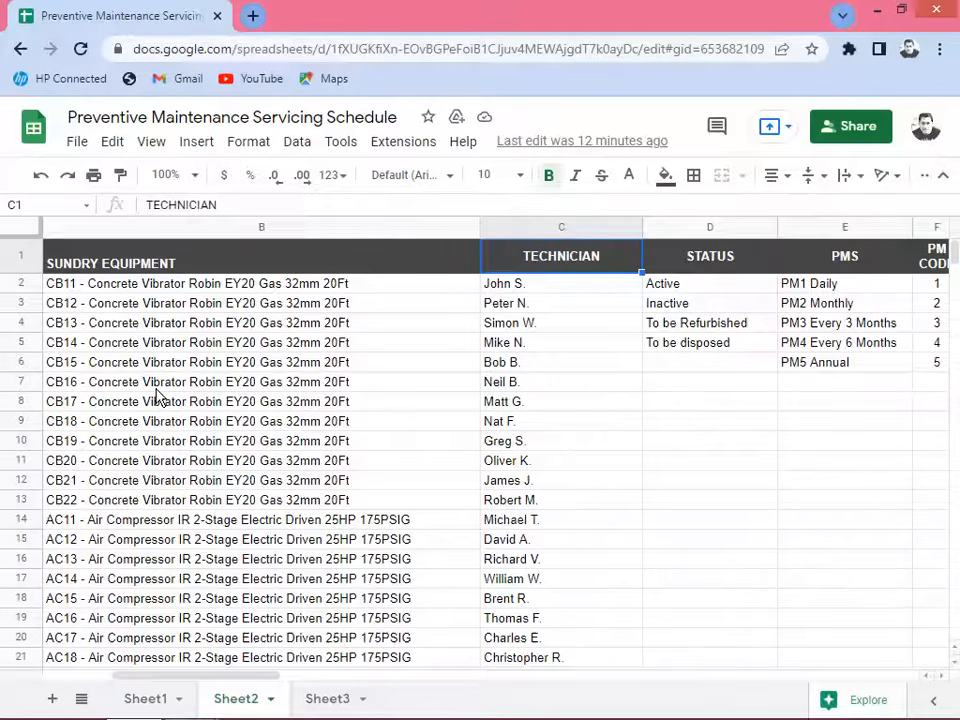
Review the status column's options: Active, Inactive, To be Refurbished and To be disposed.
{"action": "key", "text": "Right"}
{"action": "key", "text": "Right"}
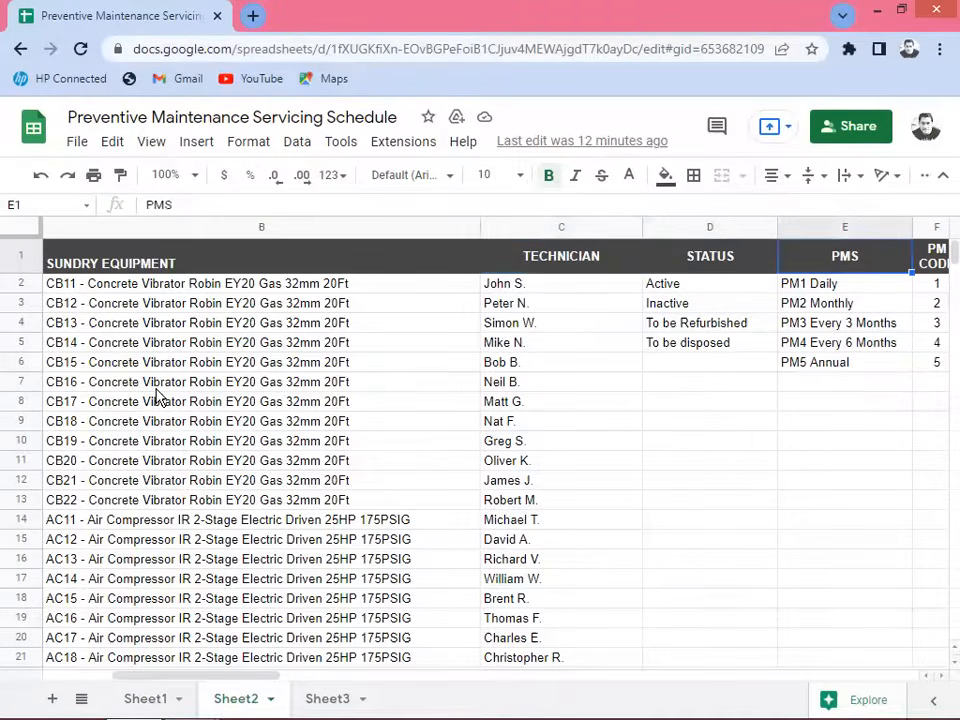
{"action": "key", "text": "Right"}
{"action": "key", "text": "Left"}
{"action": "key", "text": "Left"}
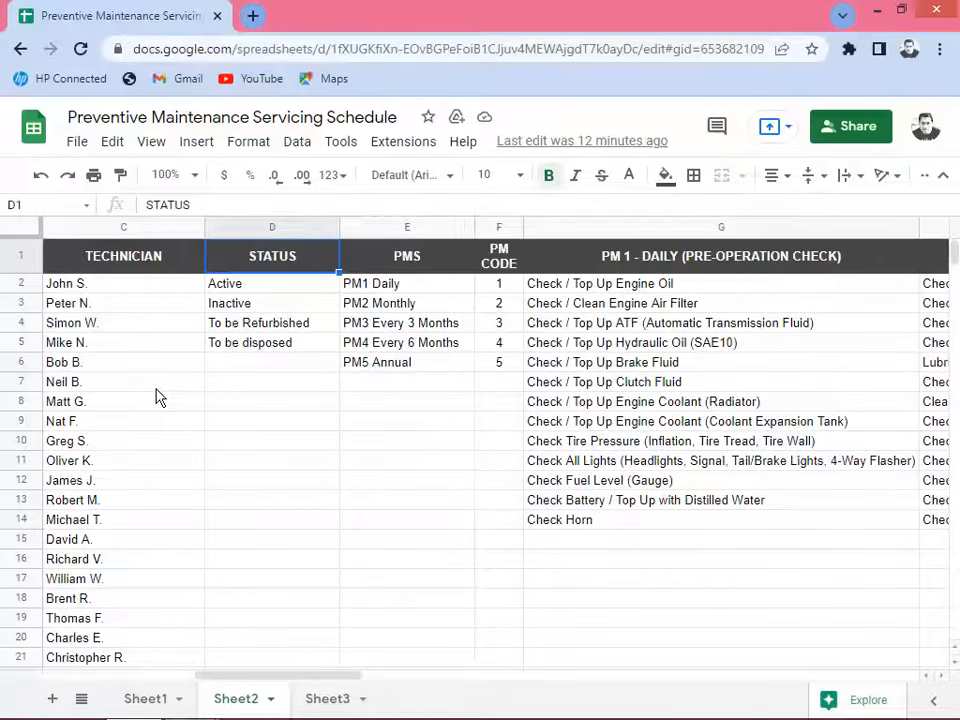
{"action": "key", "text": "Down"}
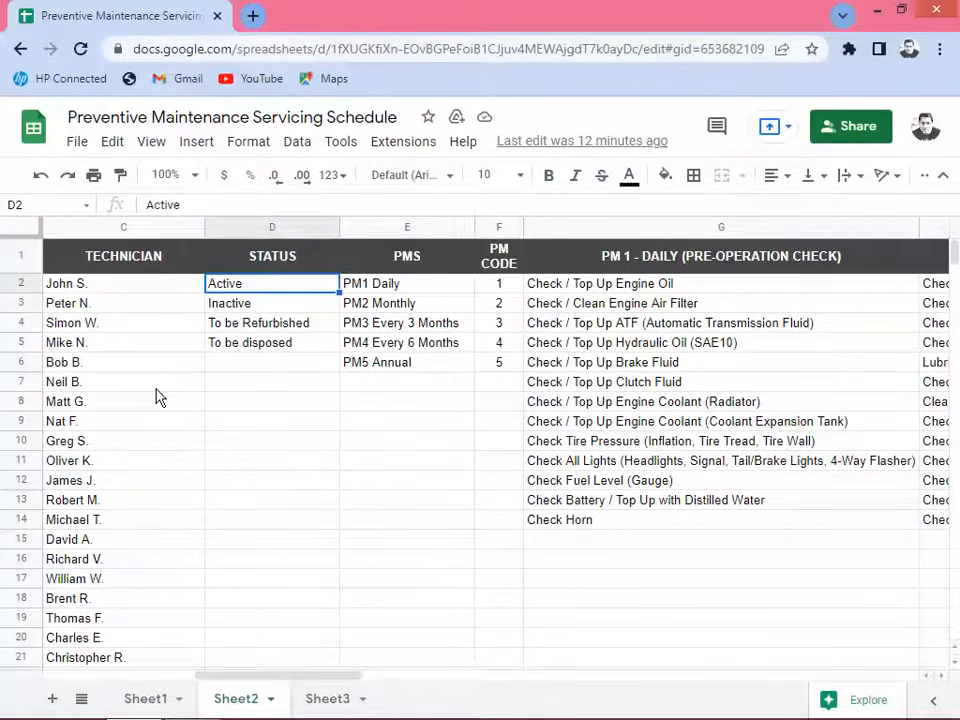
{"action": "key", "text": "Down"}
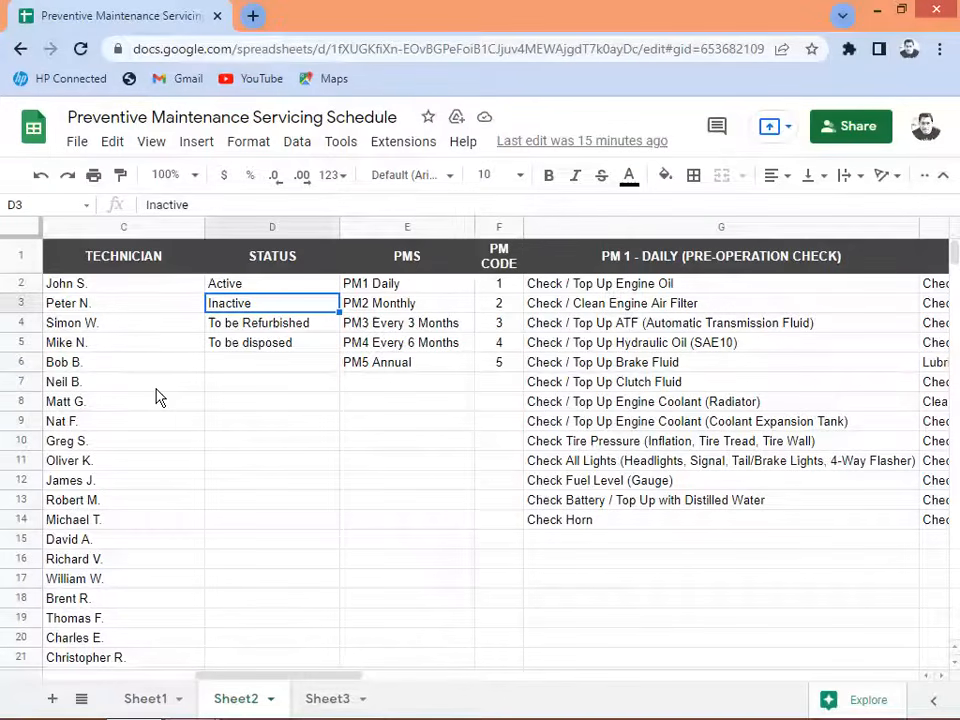
{"action": "key", "text": "Down"}
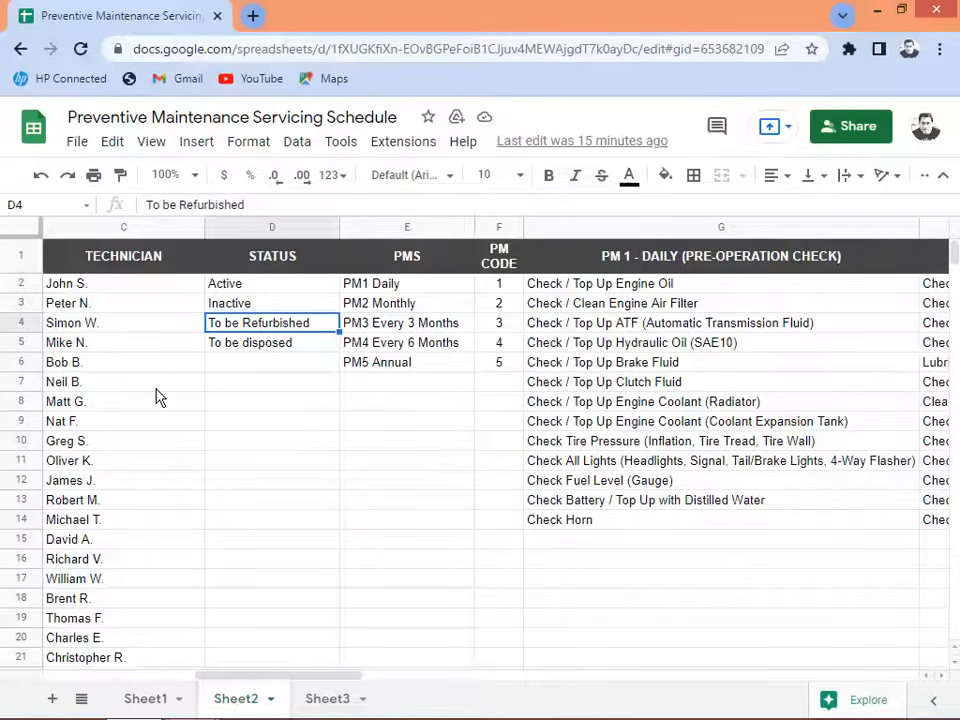
{"action": "key", "text": "Down"}
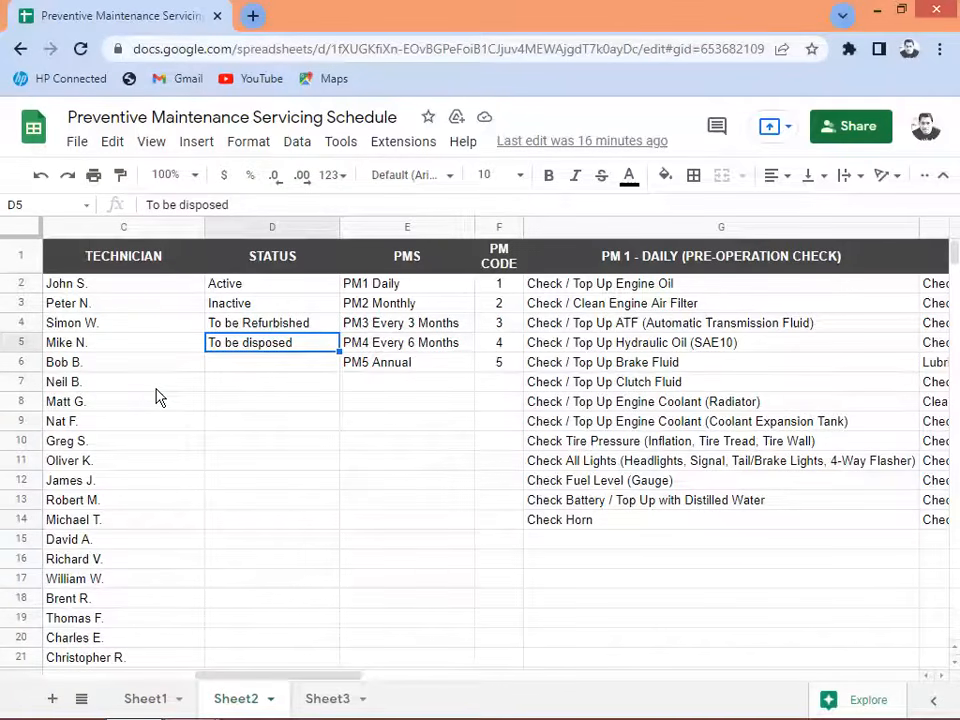
Review the PMS intervals from PM1 Daily through PM5 Annual and return to PM1 Daily.
{"action": "key", "text": "Right"}
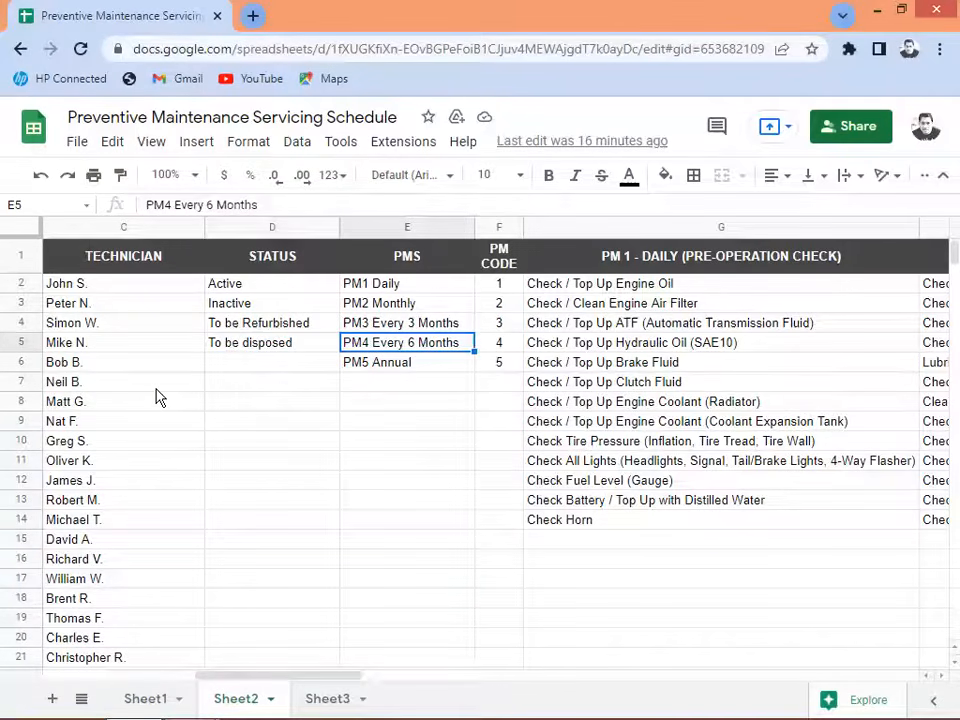
{"action": "key", "text": "Up"}
{"action": "key", "text": "Up"}
{"action": "key", "text": "Up"}
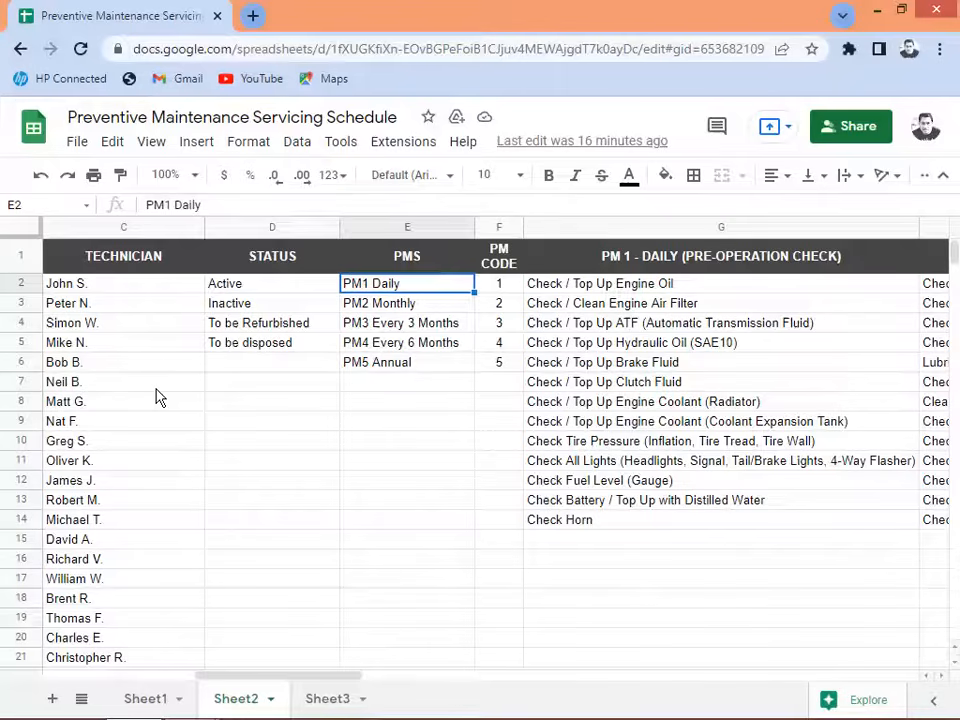
{"action": "key", "text": "Down"}
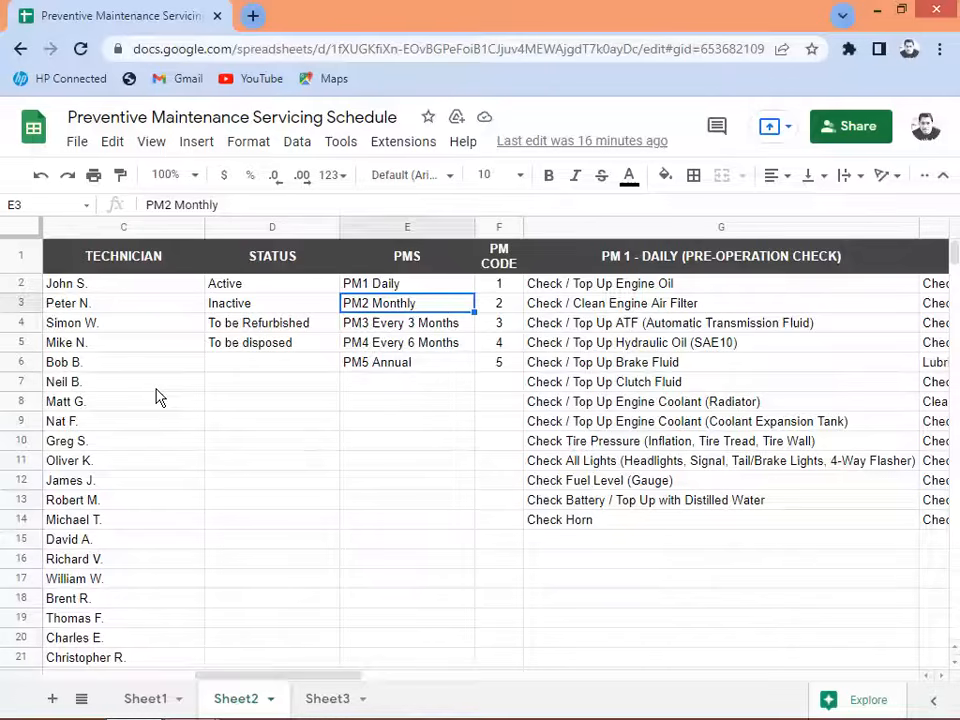
{"action": "key", "text": "Down"}
{"action": "key", "text": "Down"}
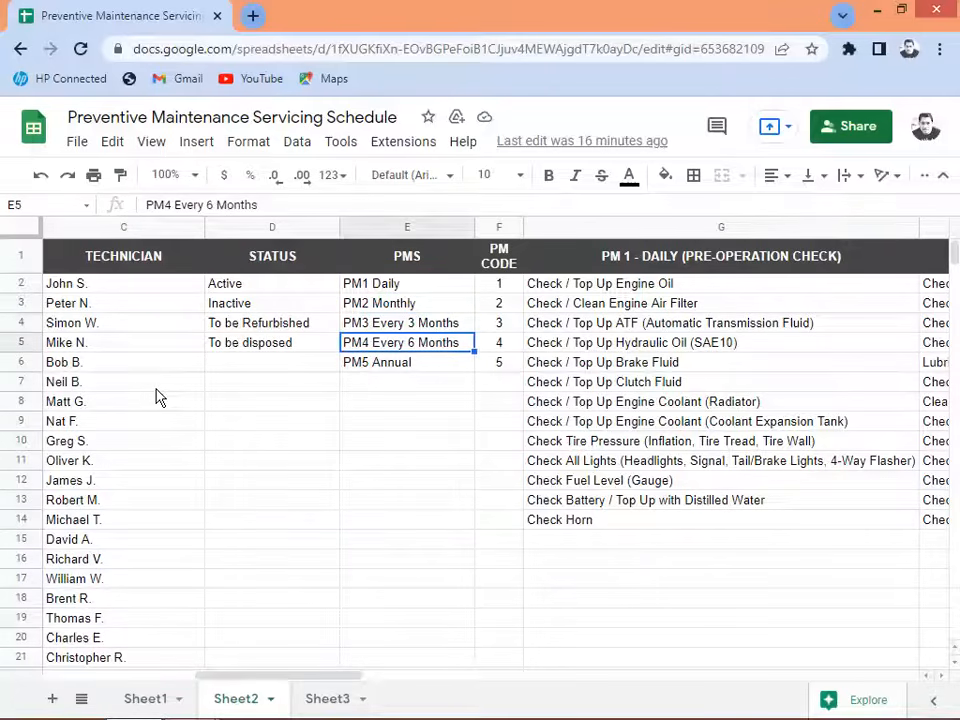
{"action": "key", "text": "Down"}
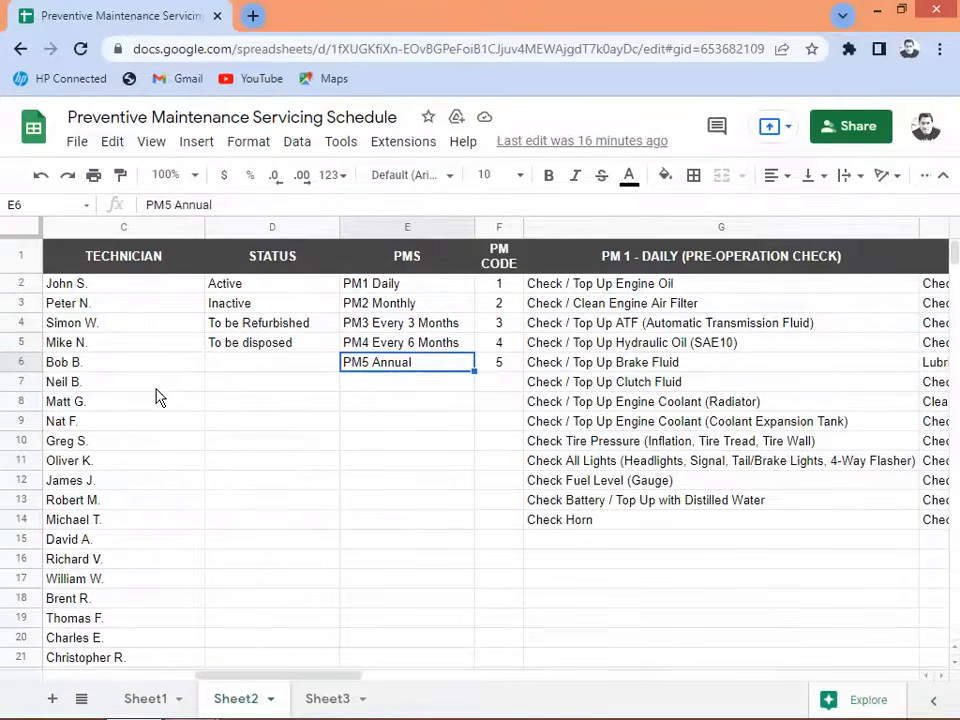
{"action": "key", "text": "Up"}
{"action": "key", "text": "Up"}
{"action": "key", "text": "Up"}
{"action": "key", "text": "Up"}
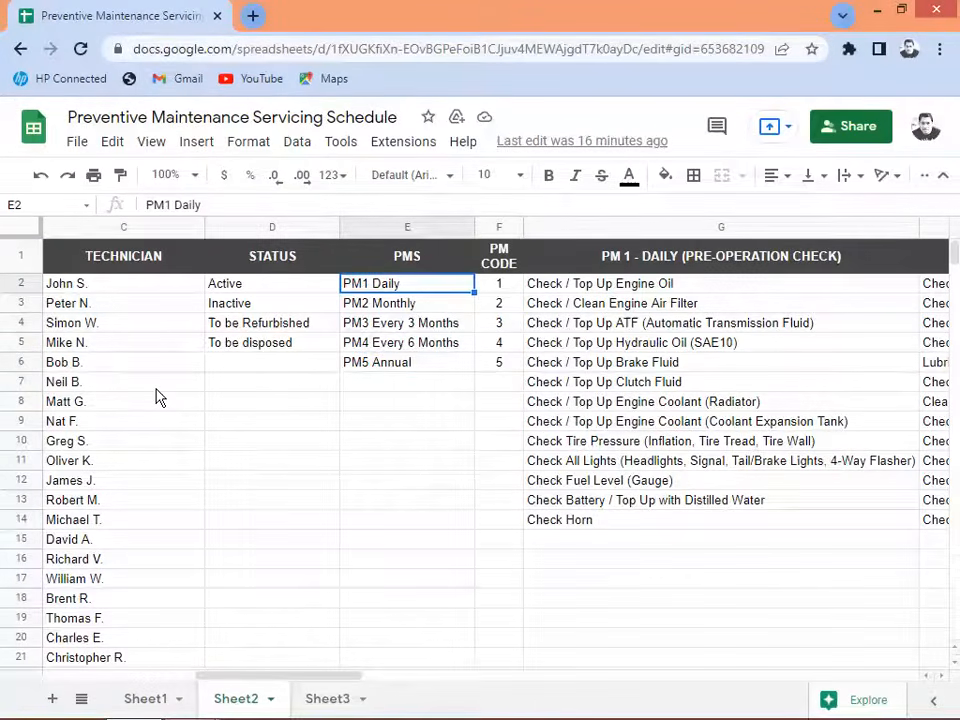
Go through the PM codes from 1 to 5 beside the servicing intervals.
{"action": "key", "text": "Right"}
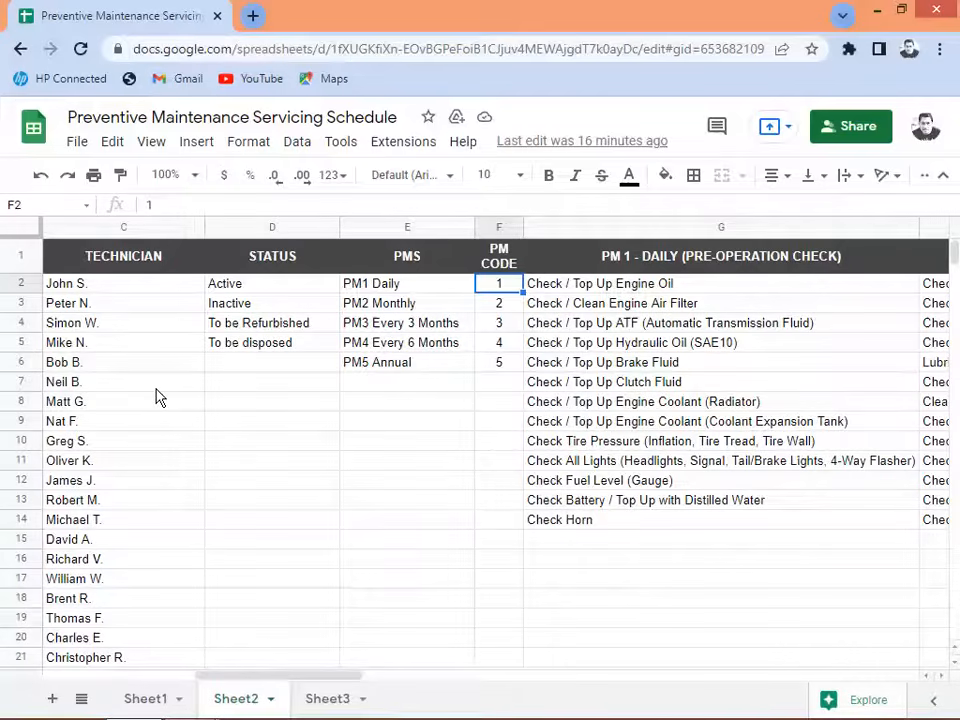
{"action": "key", "text": "Down"}
{"action": "key", "text": "Down"}
{"action": "key", "text": "Down"}
{"action": "key", "text": "Down"}
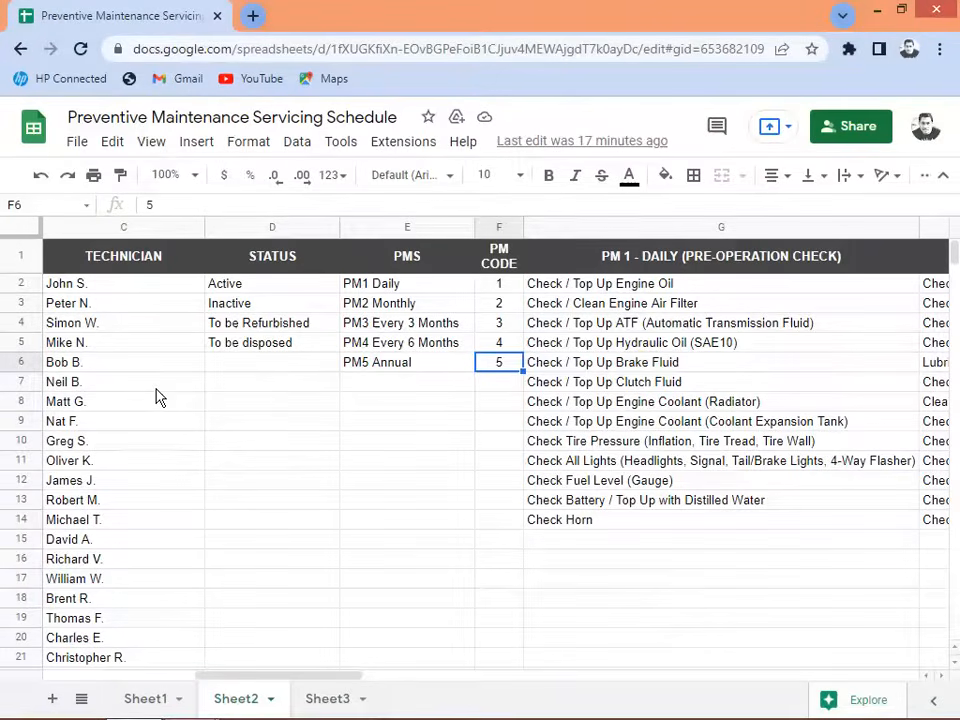
Look ahead to the PM 3 tasks, and examine the PM 1 daily pre-operation checks for the air filter and hydraulic oil.
{"action": "key", "text": "Right"}
{"action": "key", "text": "Right"}
{"action": "key", "text": "Right"}
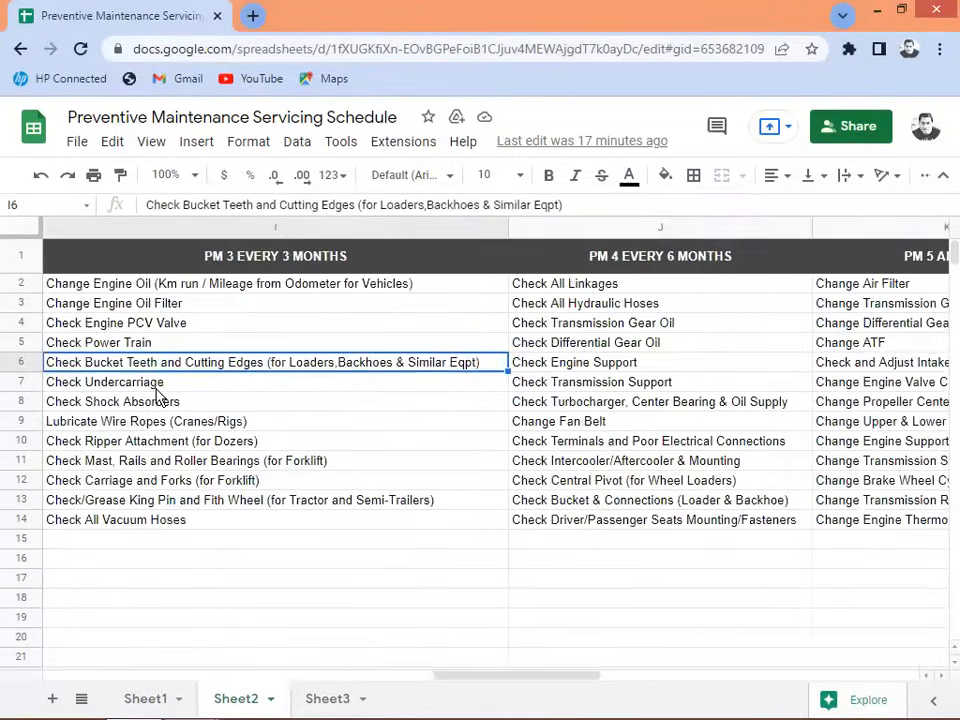
{"action": "key", "text": "Left"}
{"action": "key", "text": "Left"}
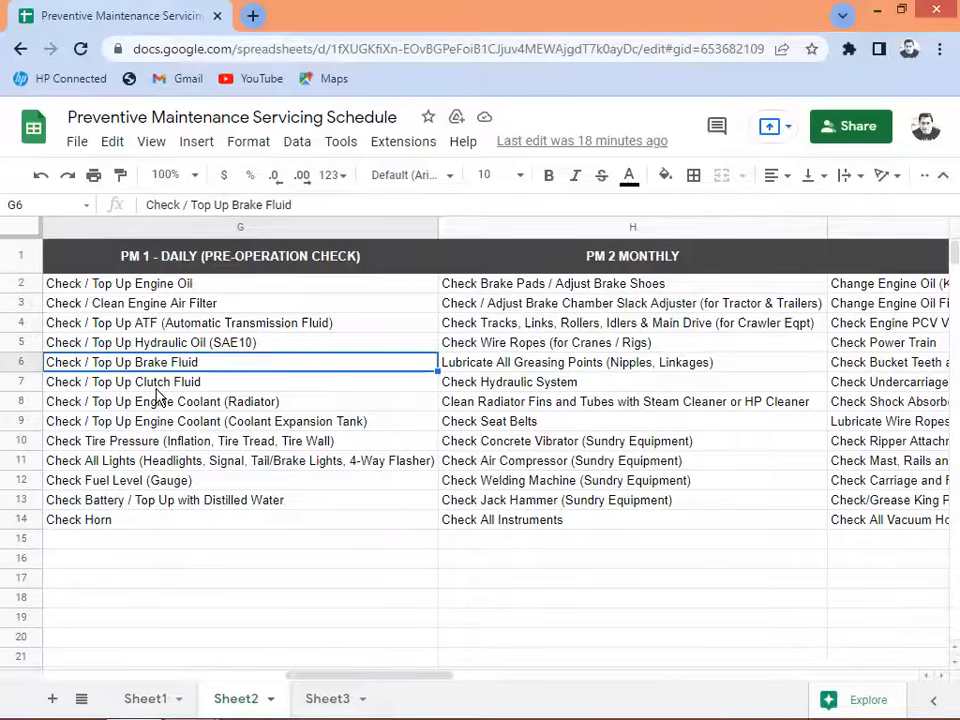
{"action": "key", "text": "Up"}
{"action": "key", "text": "Up"}
{"action": "key", "text": "Up"}
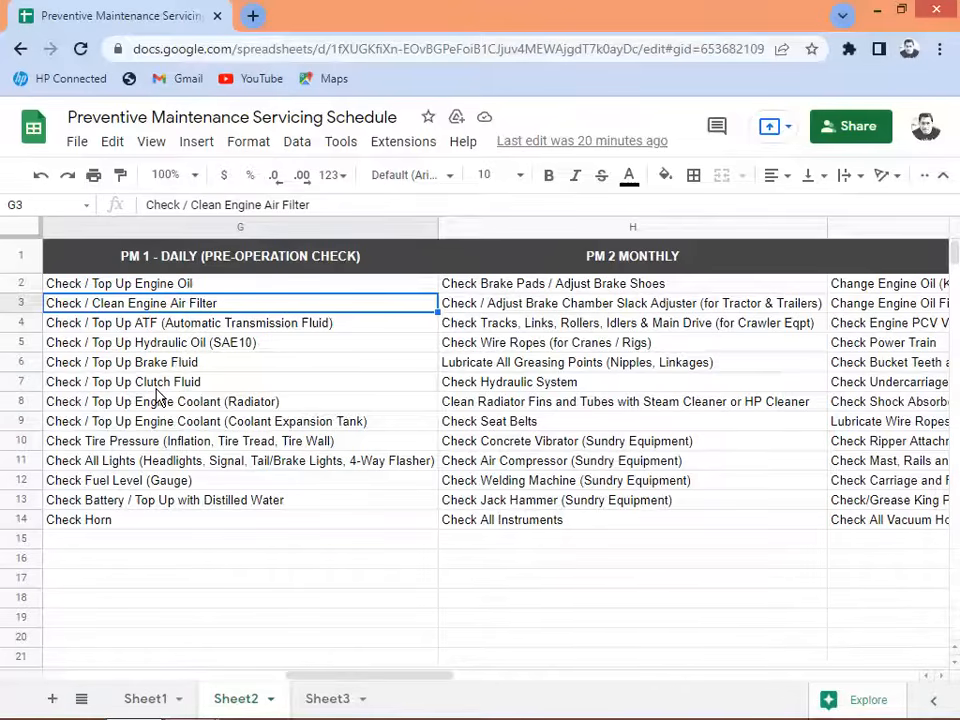
{"action": "key", "text": "Down"}
{"action": "key", "text": "Down"}
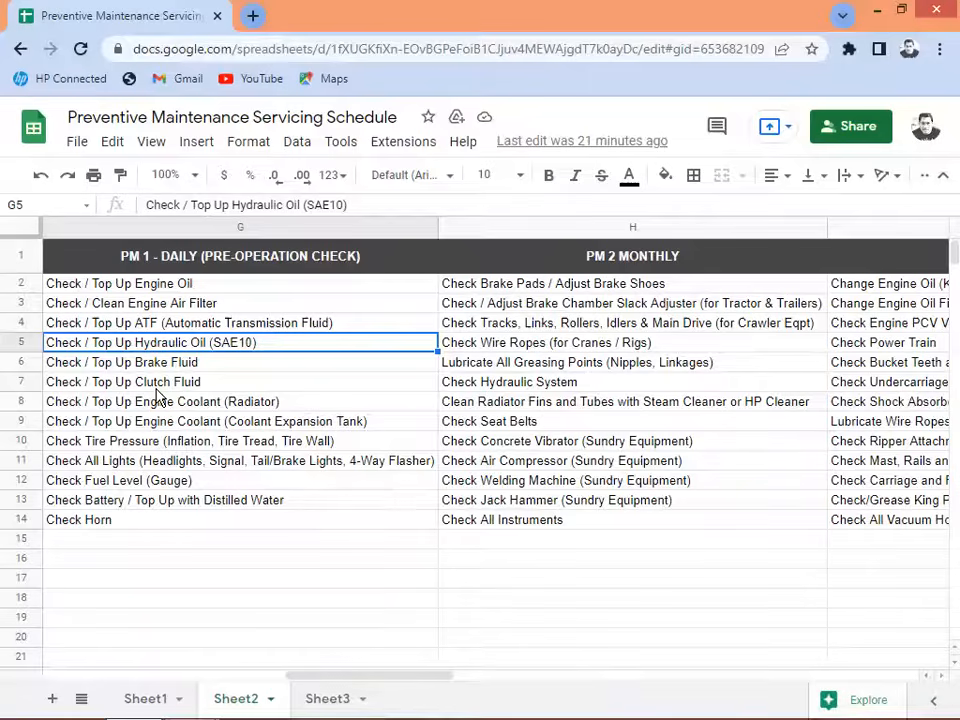
Examine the PM 2 monthly checks alongside the PM 3 three-month tasks.
{"action": "key", "text": "Right"}
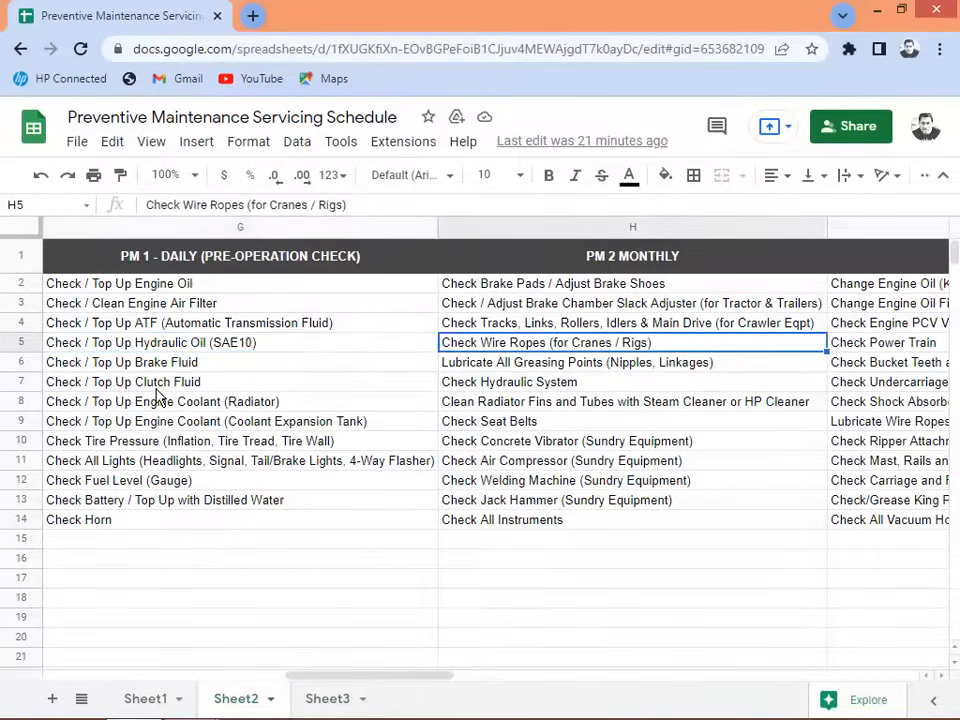
{"action": "key", "text": "Right"}
{"action": "key", "text": "Left"}
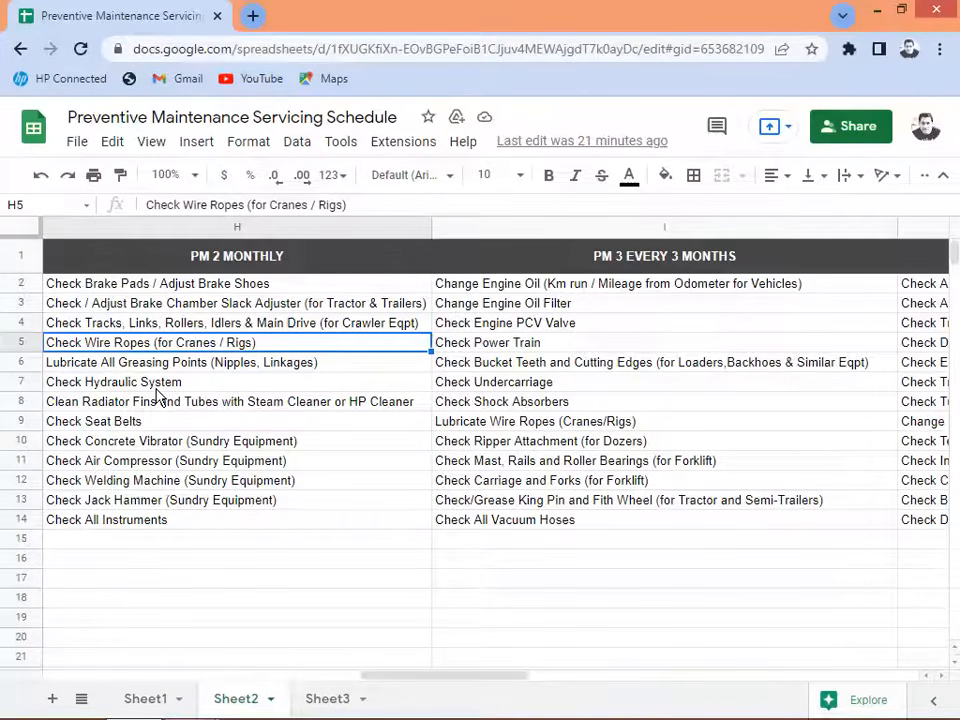
Examine the PM 2 monthly tasks from the brake pads check through wire ropes, hydraulic system and seat belts to the concrete vibrator.
{"action": "key", "text": "Up"}
{"action": "key", "text": "Up"}
{"action": "key", "text": "Up"}
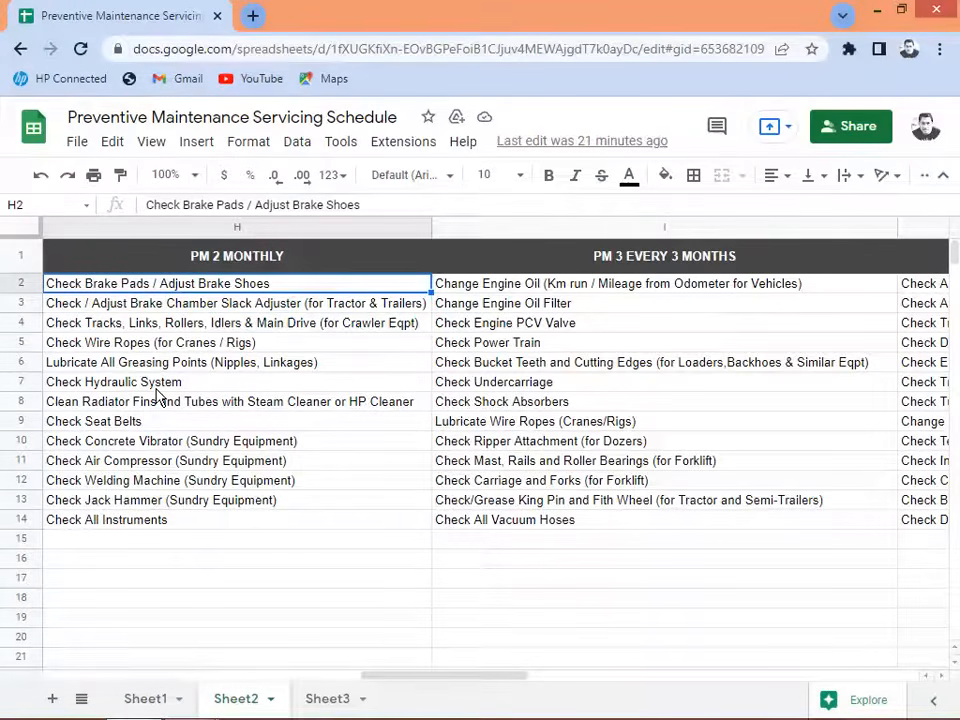
{"action": "key", "text": "Down"}
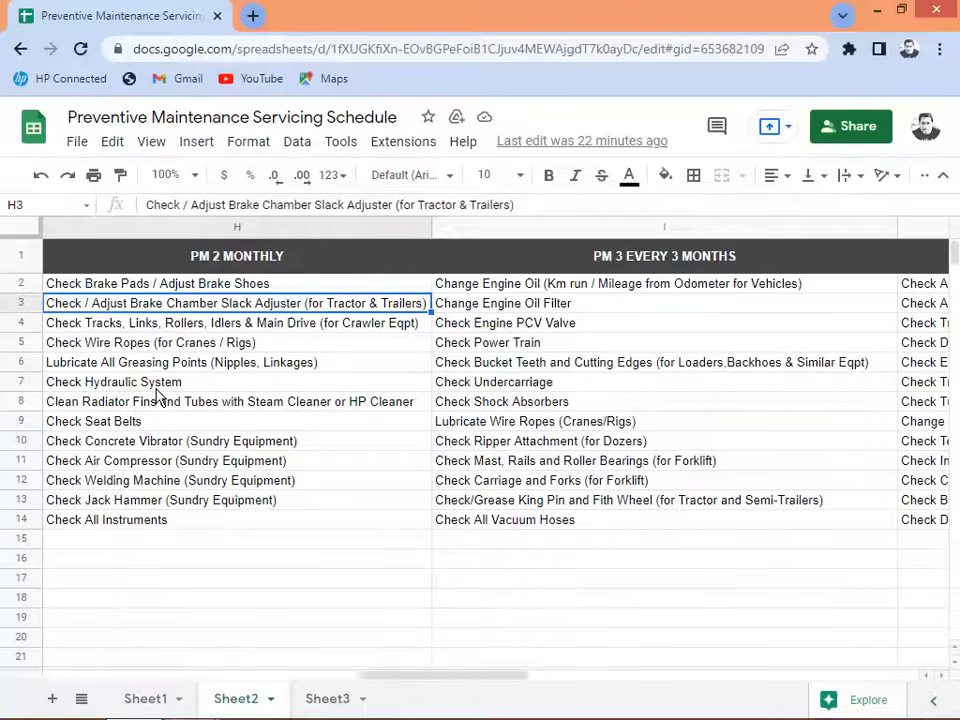
{"action": "key", "text": "Down"}
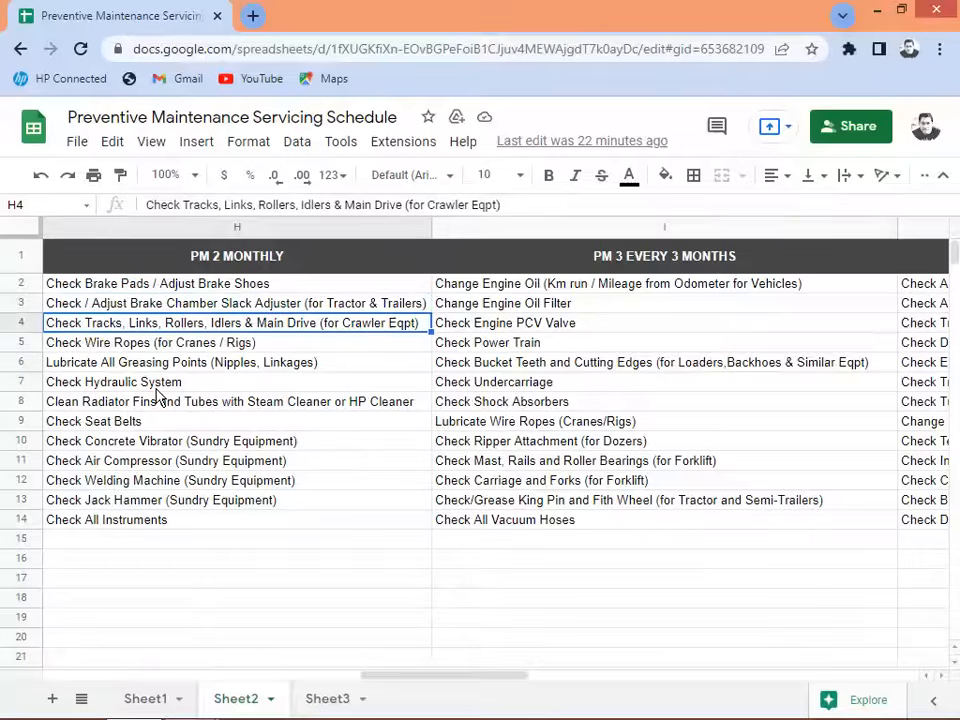
{"action": "key", "text": "Down"}
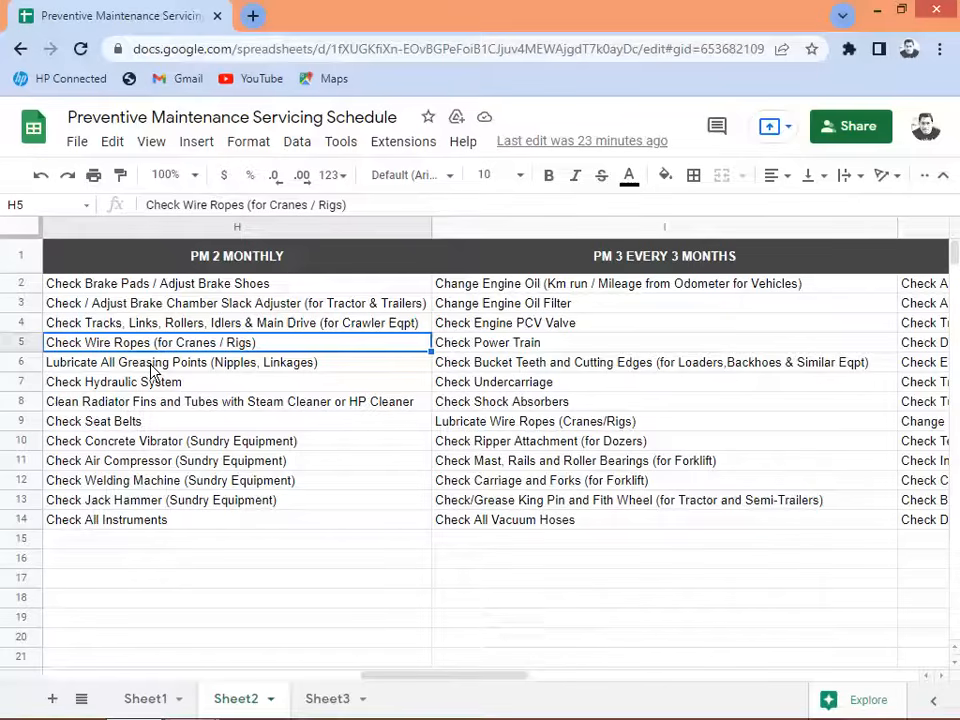
{"action": "key", "text": "Down"}
{"action": "key", "text": "Down"}
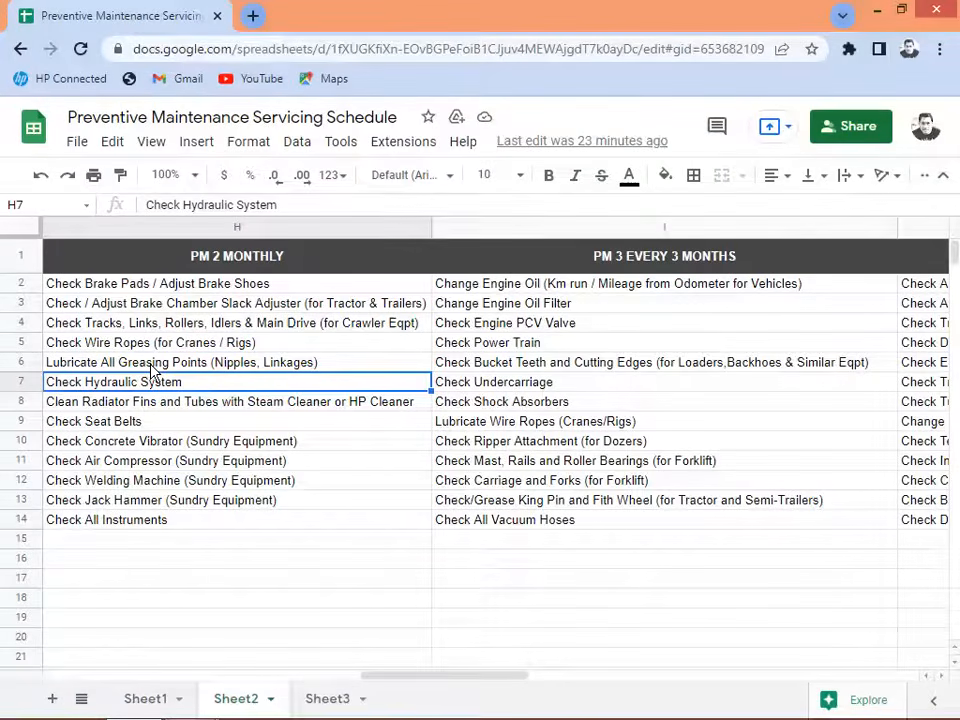
{"action": "key", "text": "Down"}
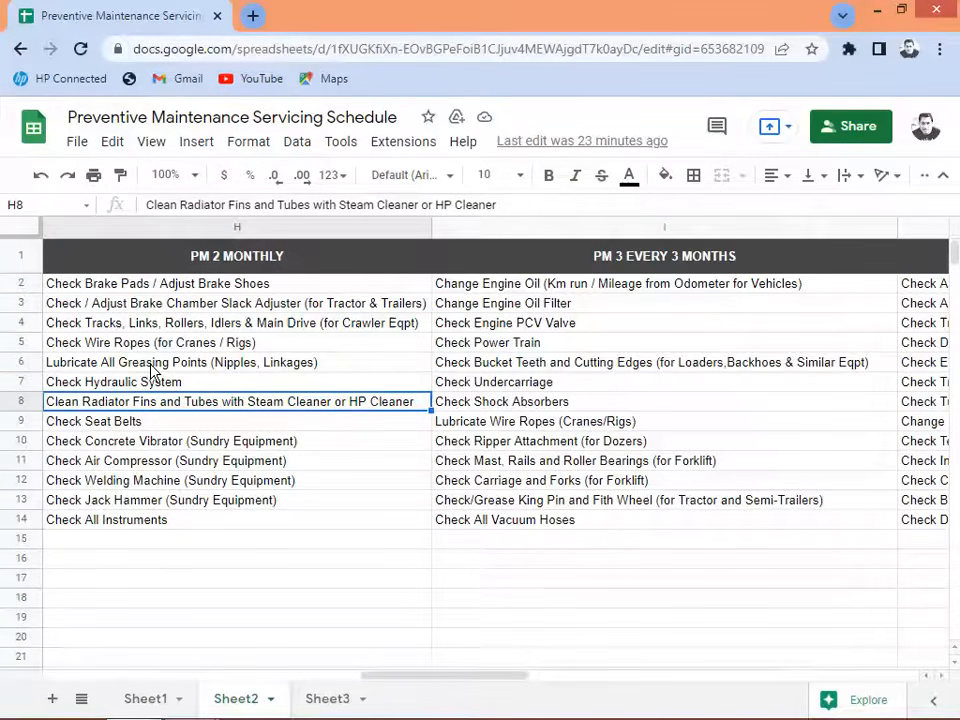
{"action": "key", "text": "Down"}
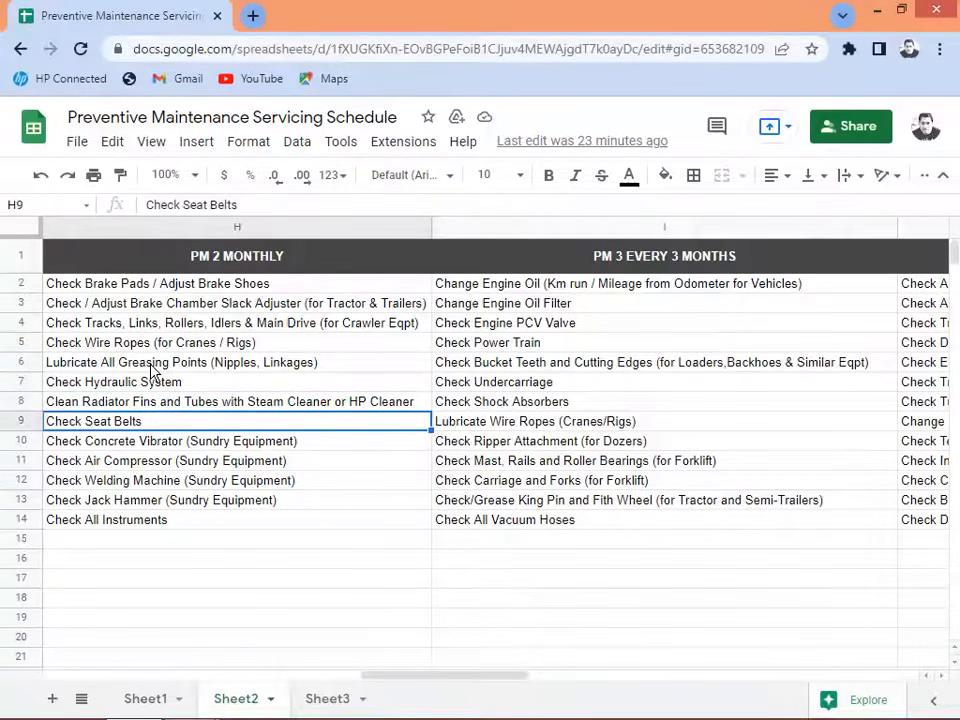
{"action": "key", "text": "Down"}
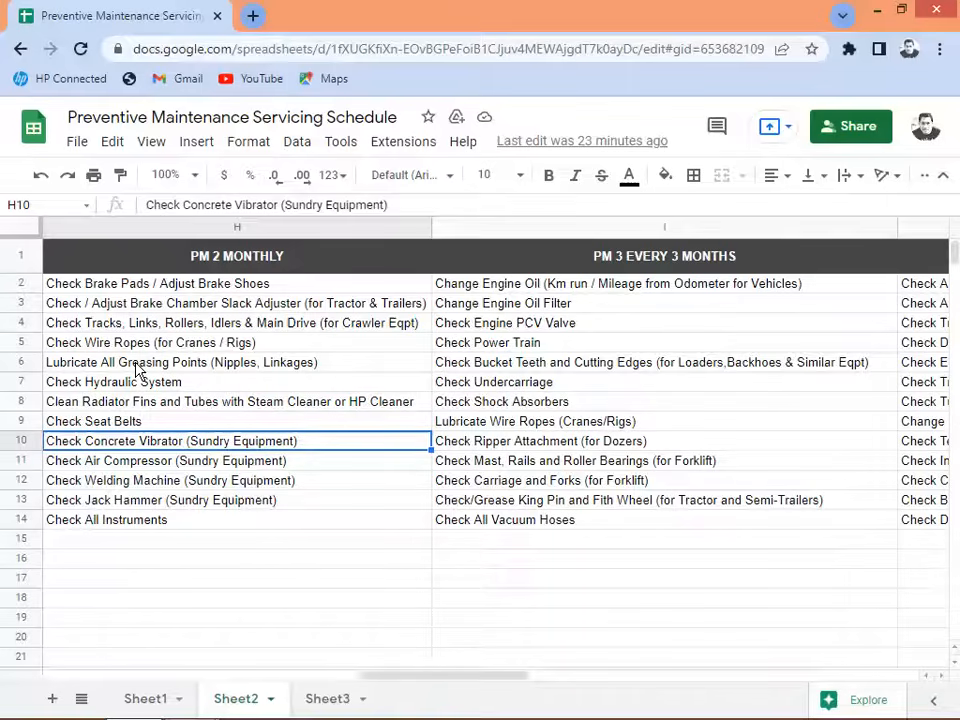
{"action": "key", "text": "Up"}
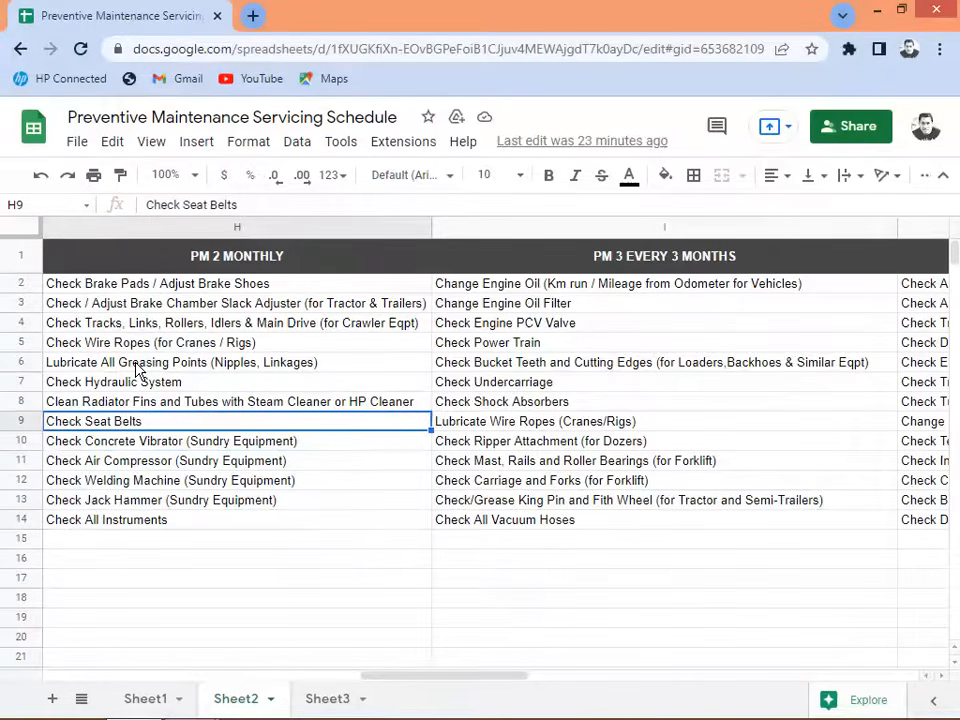
Examine the PM 3 three-month tasks, going up the list to the engine oil change.
{"action": "key", "text": "Right"}
{"action": "key", "text": "Right"}
{"action": "key", "text": "Left"}
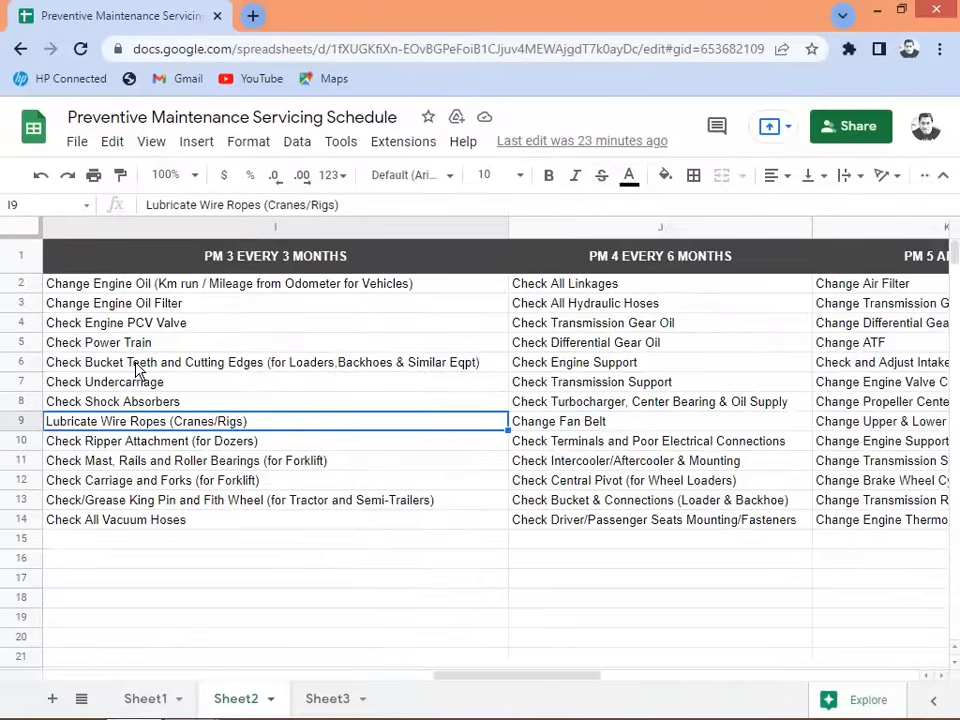
{"action": "key", "text": "Up"}
{"action": "key", "text": "Up"}
{"action": "key", "text": "Up"}
{"action": "key", "text": "Up"}
{"action": "key", "text": "Up"}
{"action": "key", "text": "Up"}
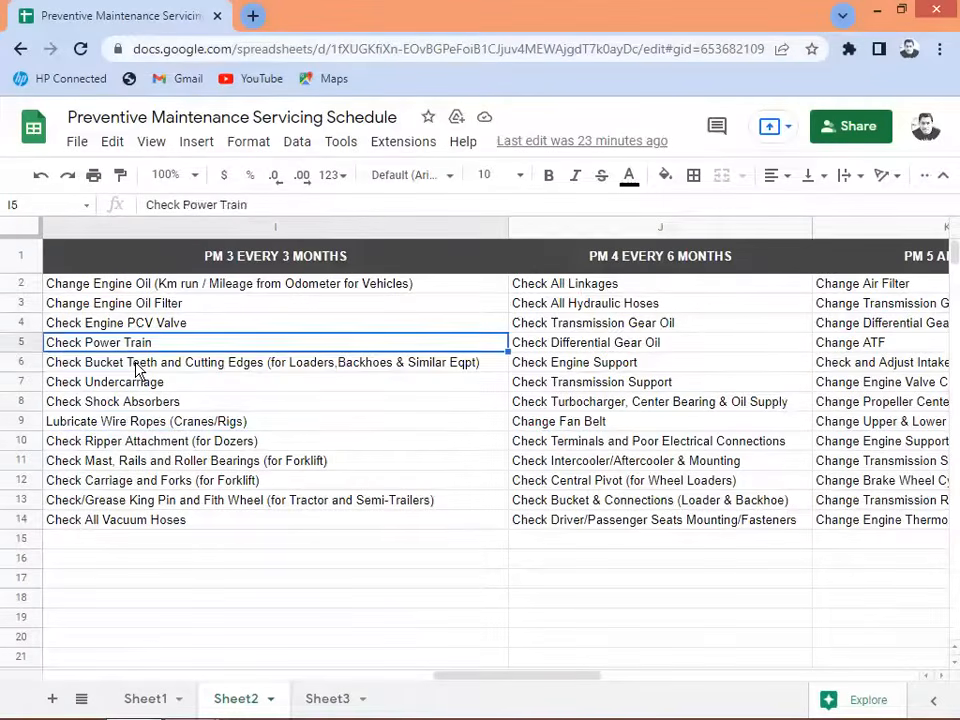
{"action": "key", "text": "Up"}
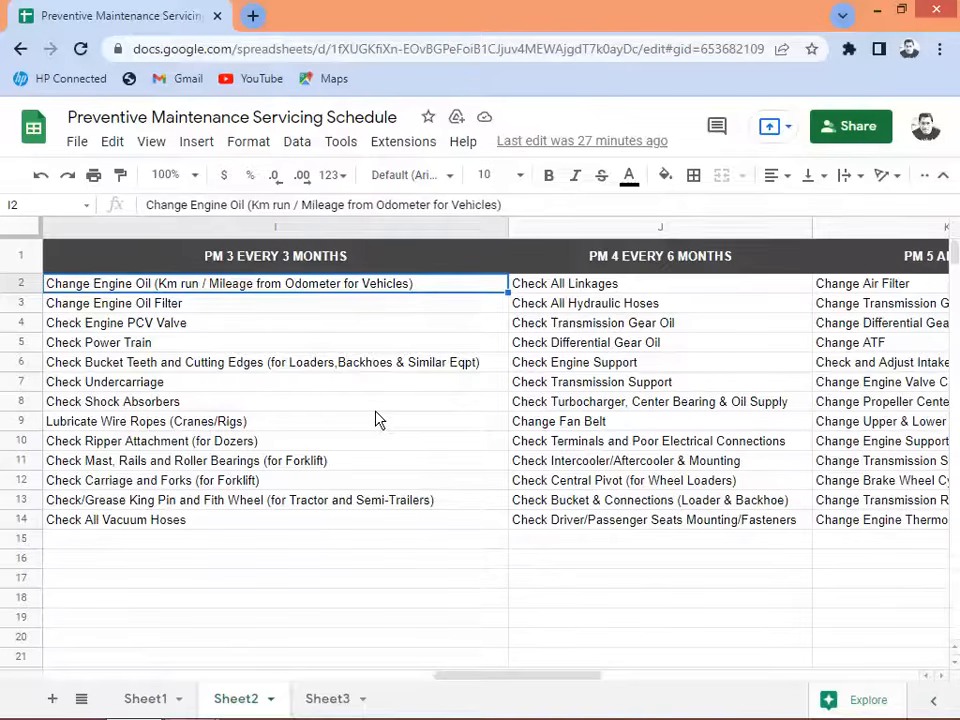
Examine the PM 4 six-month tasks, and go through the PM 5 annual tasks from the air filter to the engine thermostat.
{"action": "key", "text": "Right"}
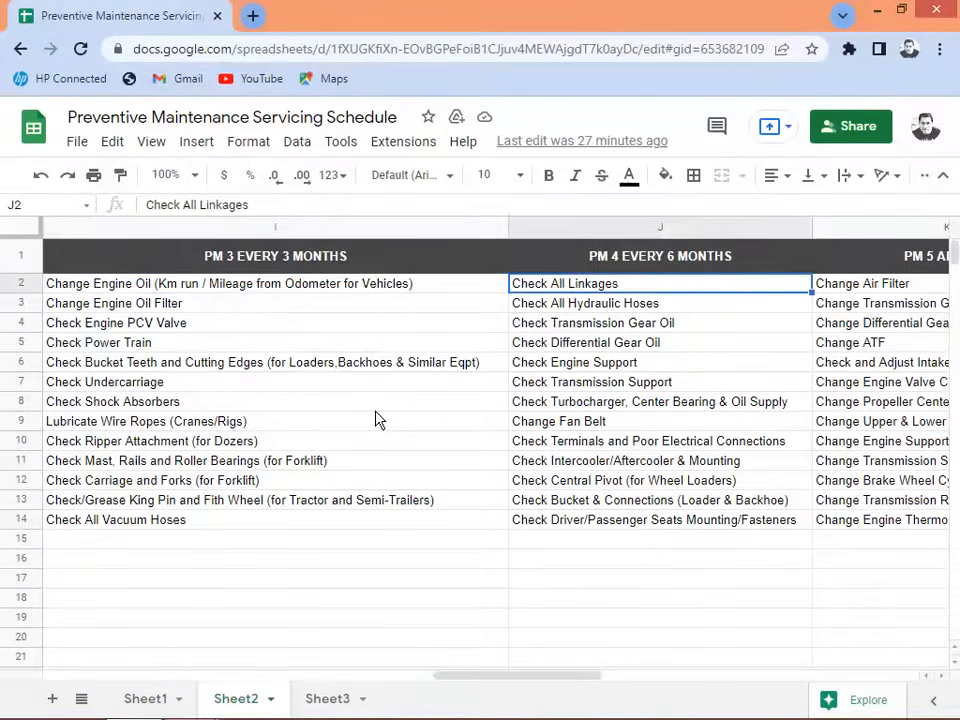
{"action": "scroll", "coordinate": [377, 420], "scroll_direction": "right", "scroll_amount": 3}
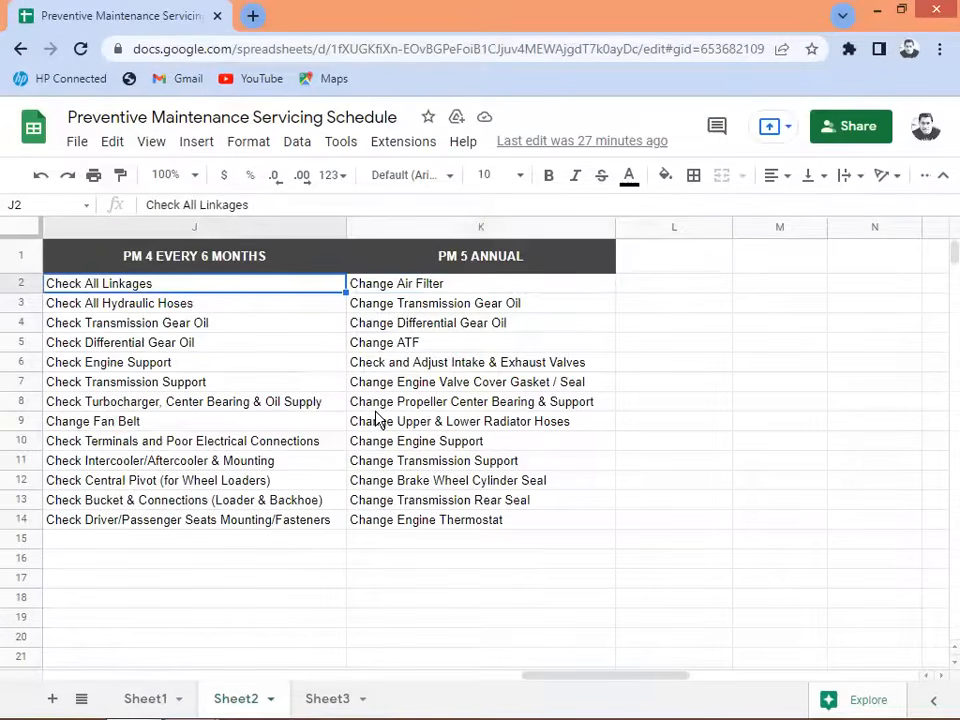
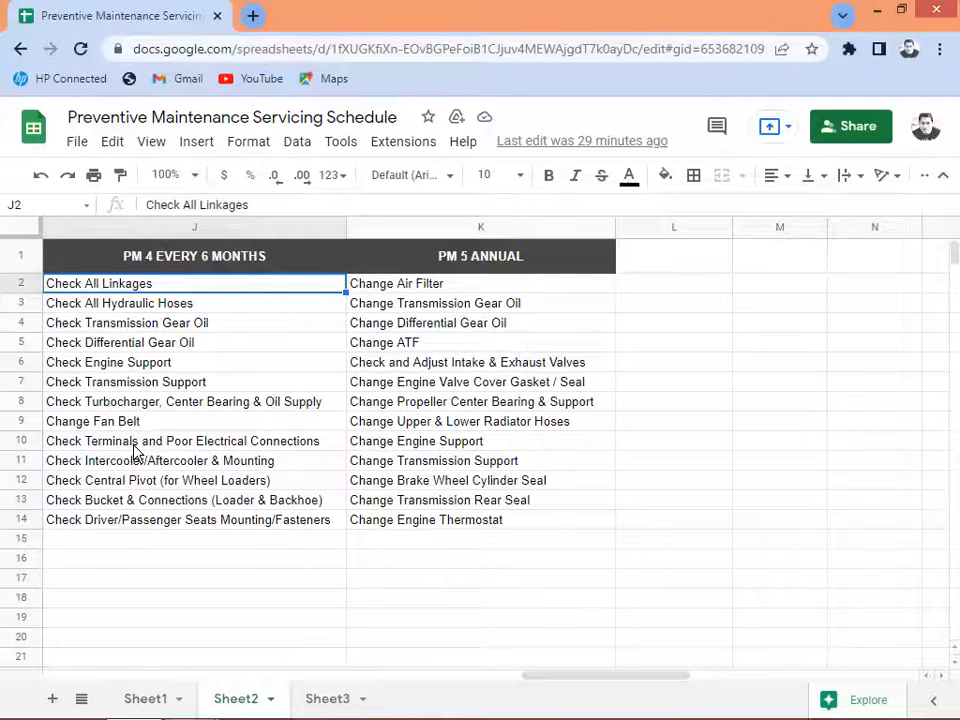
{"action": "key", "text": "Tab"}
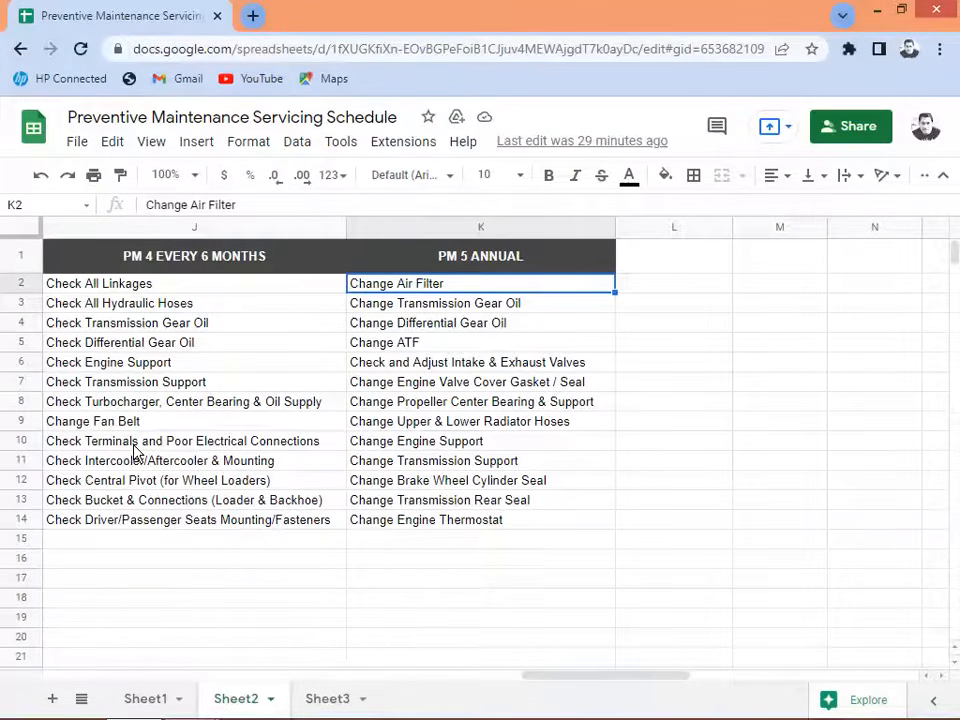
{"action": "key", "text": "Down"}
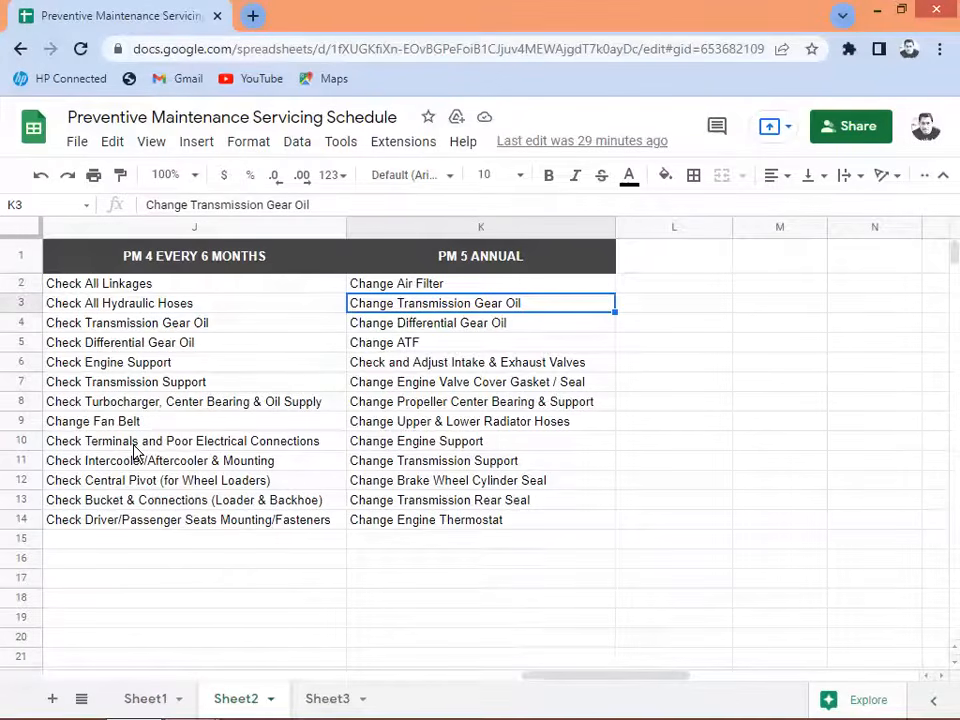
{"action": "key", "text": "Down"}
{"action": "key", "text": "Down"}
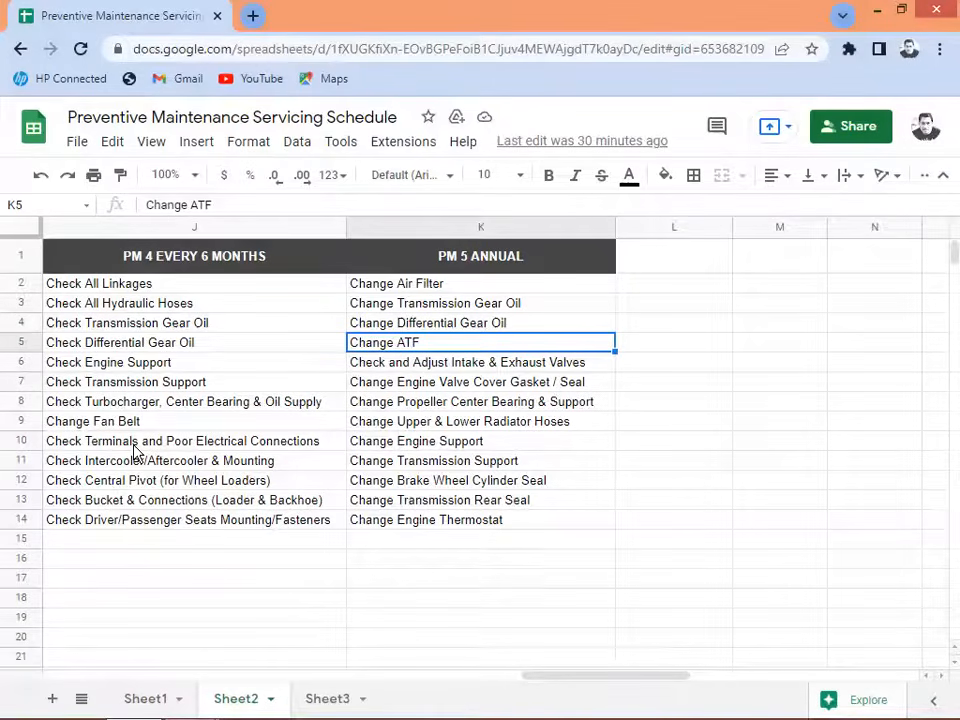
{"action": "key", "text": "Down"}
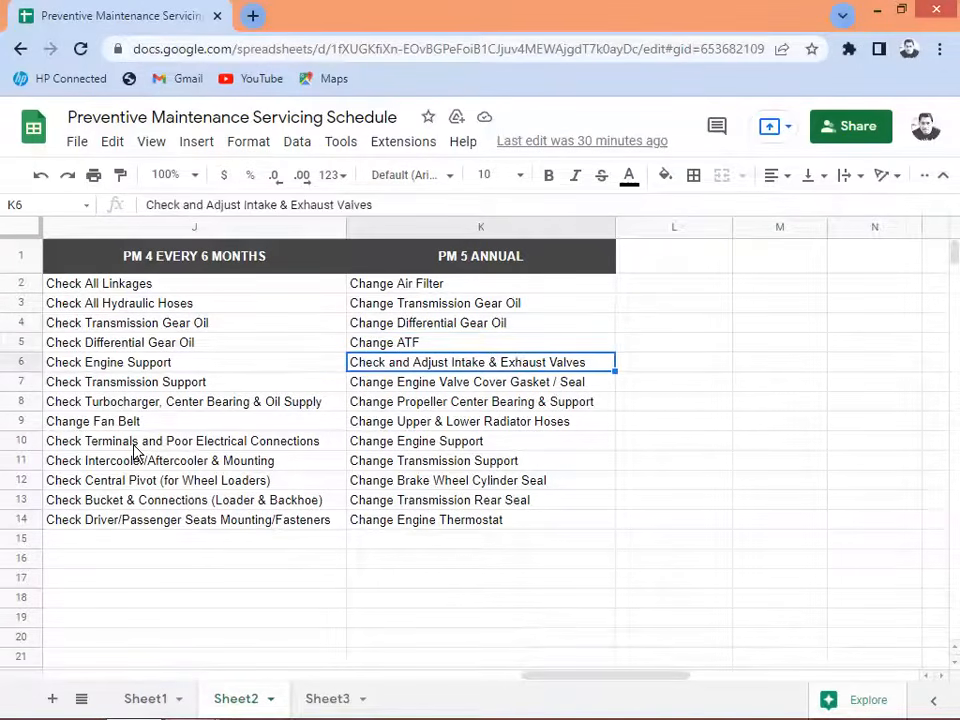
{"action": "key", "text": "Down"}
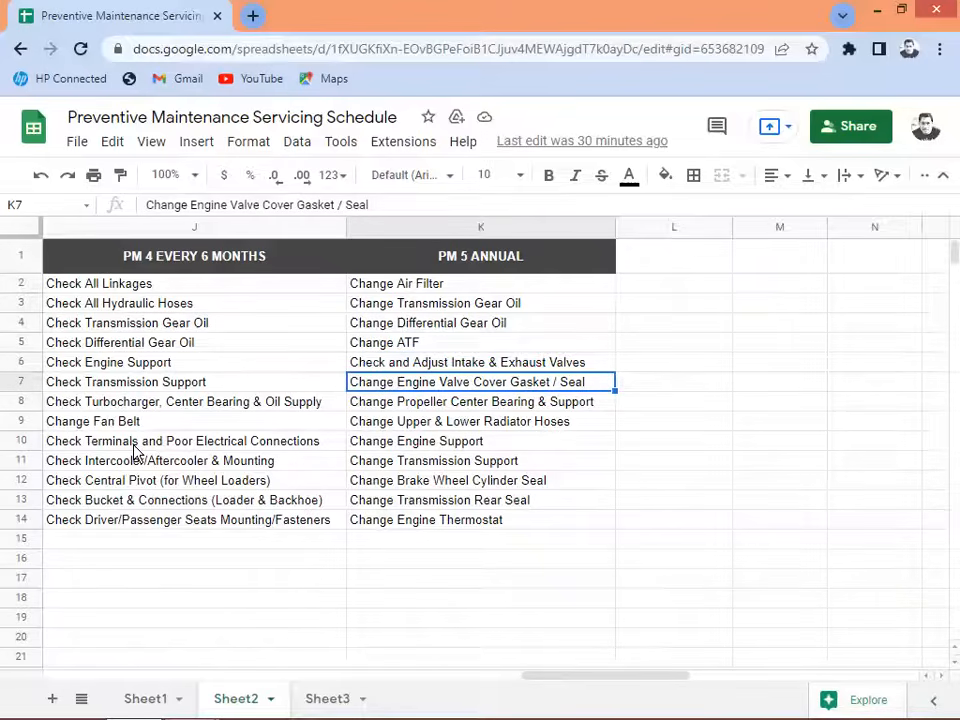
{"action": "key", "text": "Down"}
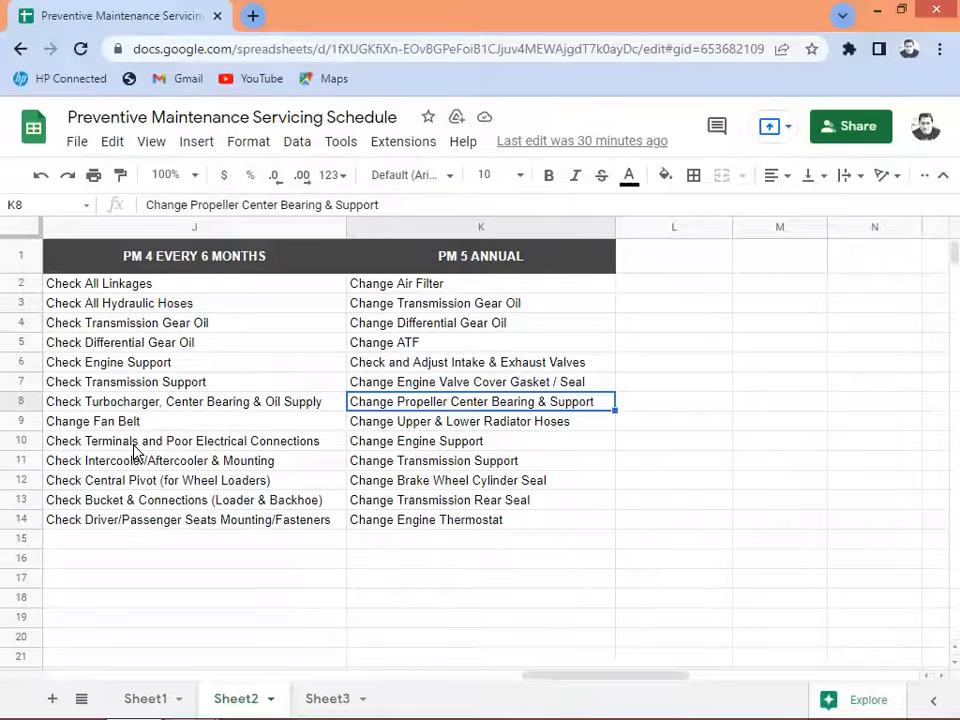
{"action": "key", "text": "Down"}
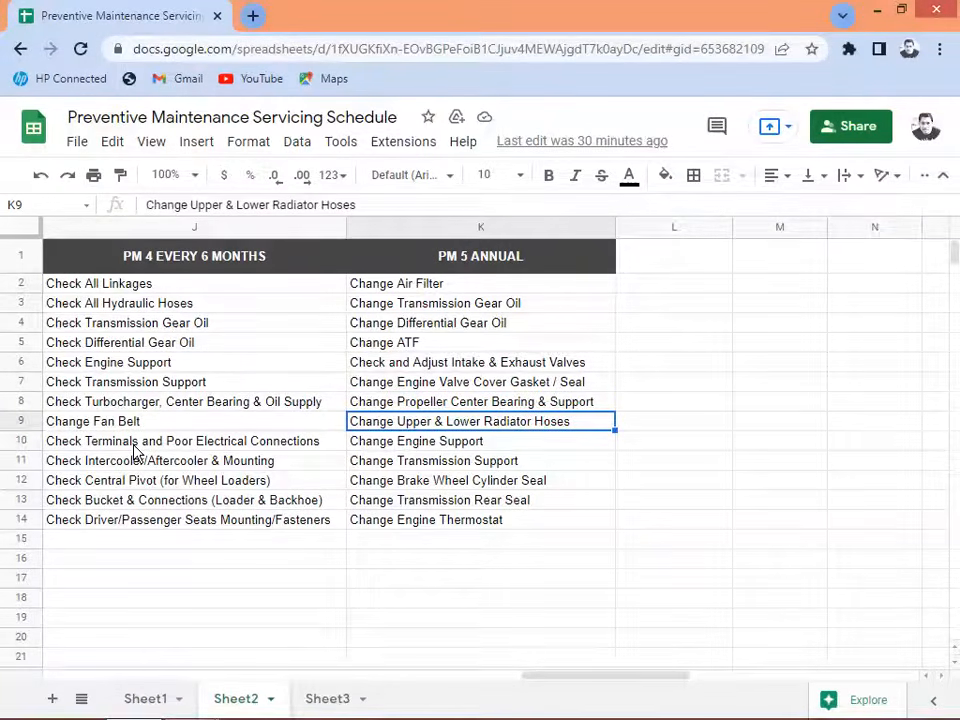
{"action": "key", "text": "Down"}
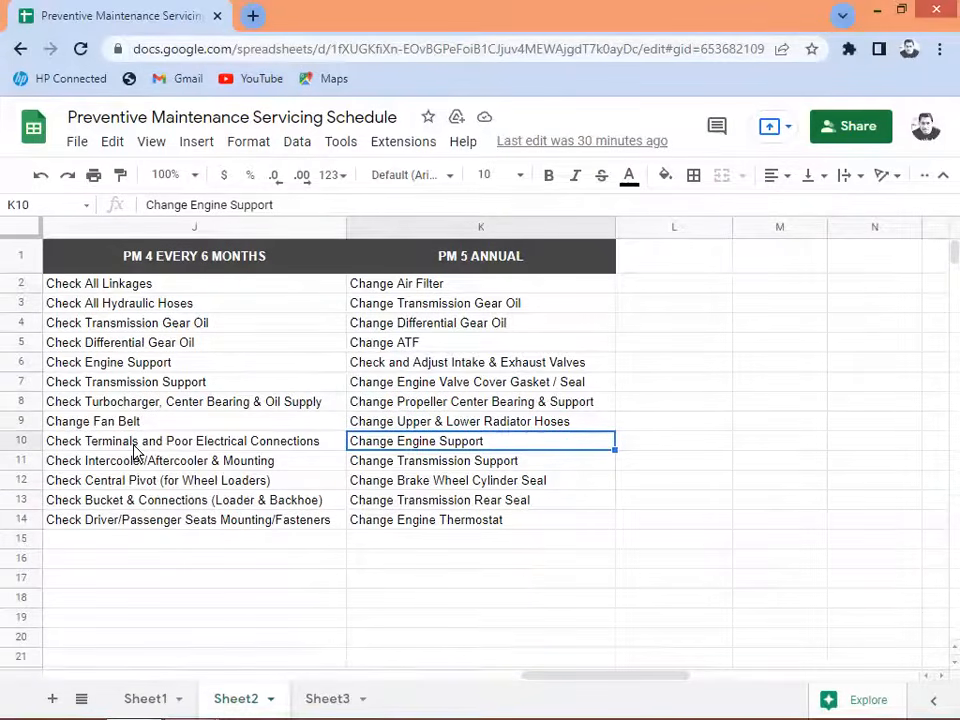
{"action": "key", "text": "Down"}
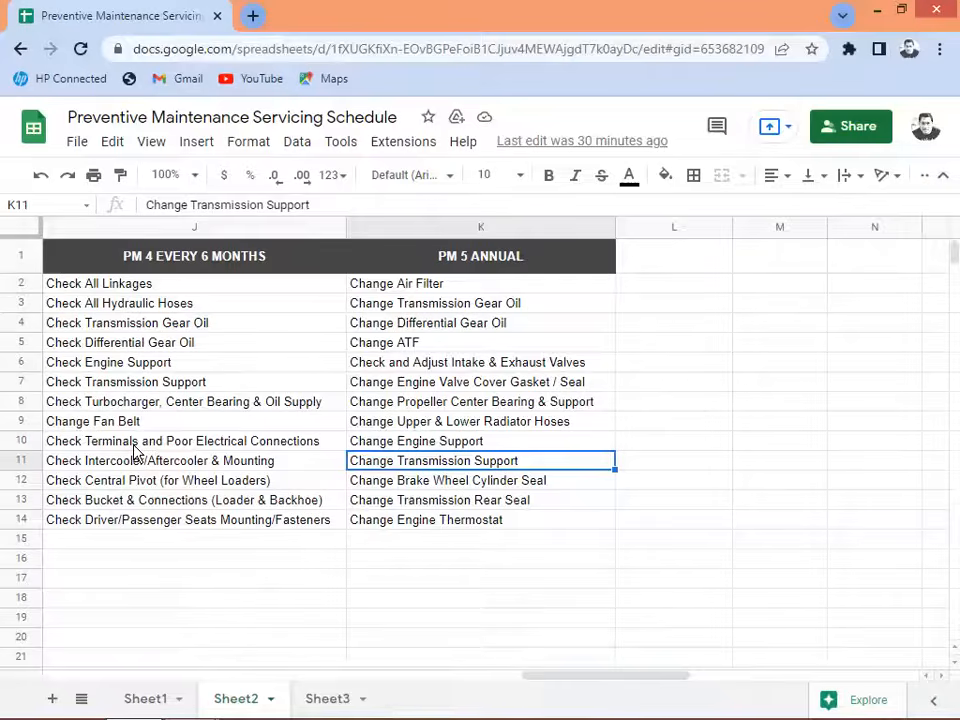
{"action": "key", "text": "Down"}
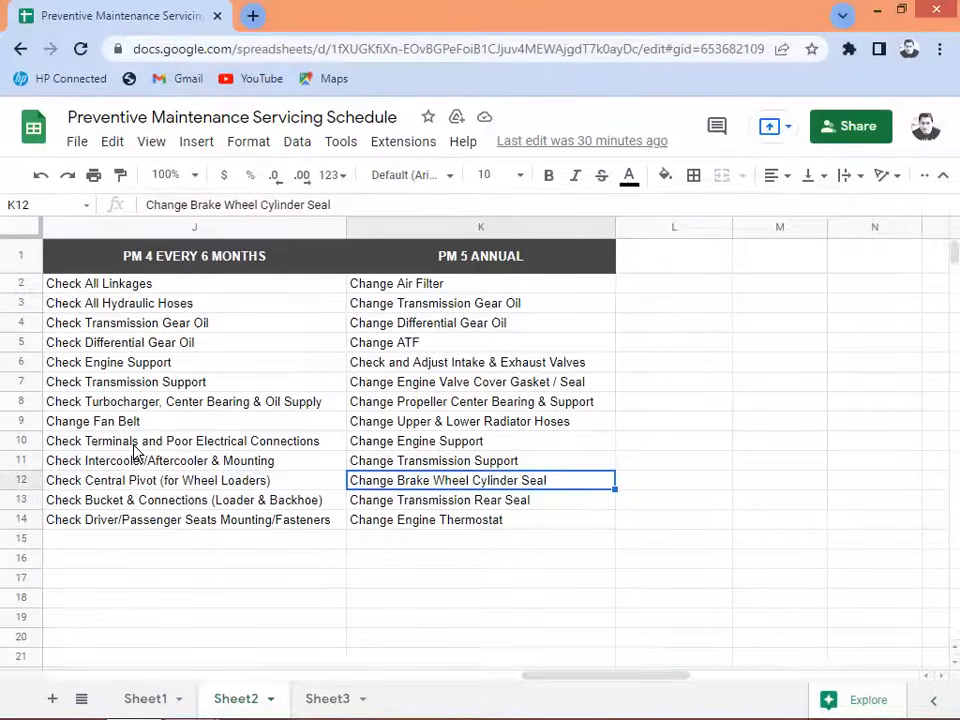
{"action": "key", "text": "Down"}
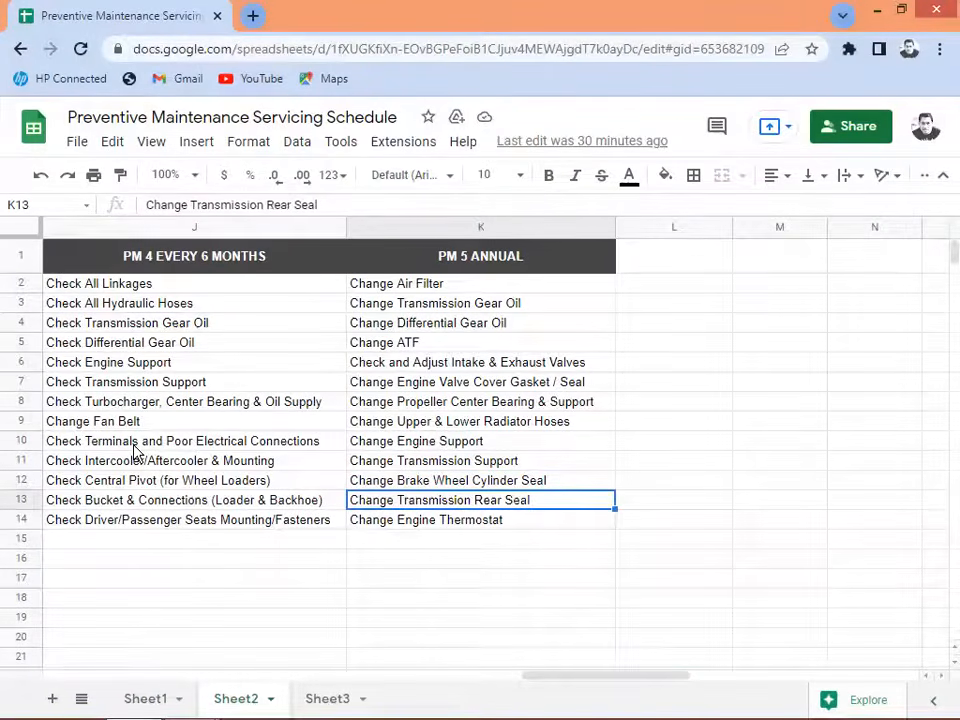
{"action": "key", "text": "Down"}
{"action": "key", "text": "Up"}
{"action": "key", "text": "Up"}
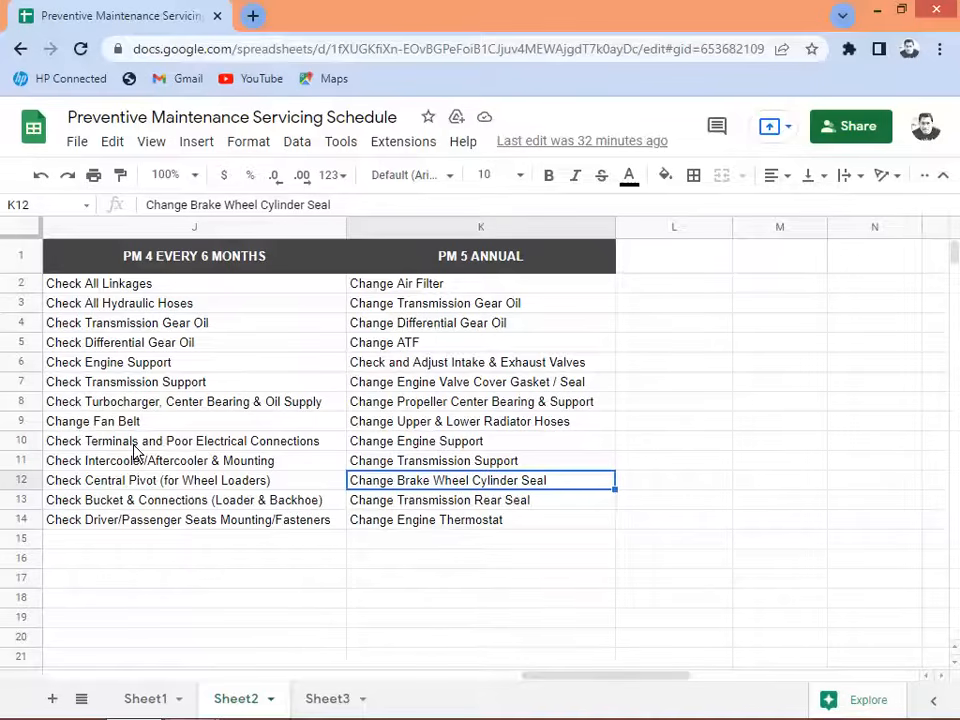
Return to the PMS interval list and go through it again from PM1 Daily down to PM5 Annual.
{"action": "key", "text": "Left"}
{"action": "key", "text": "Left"}
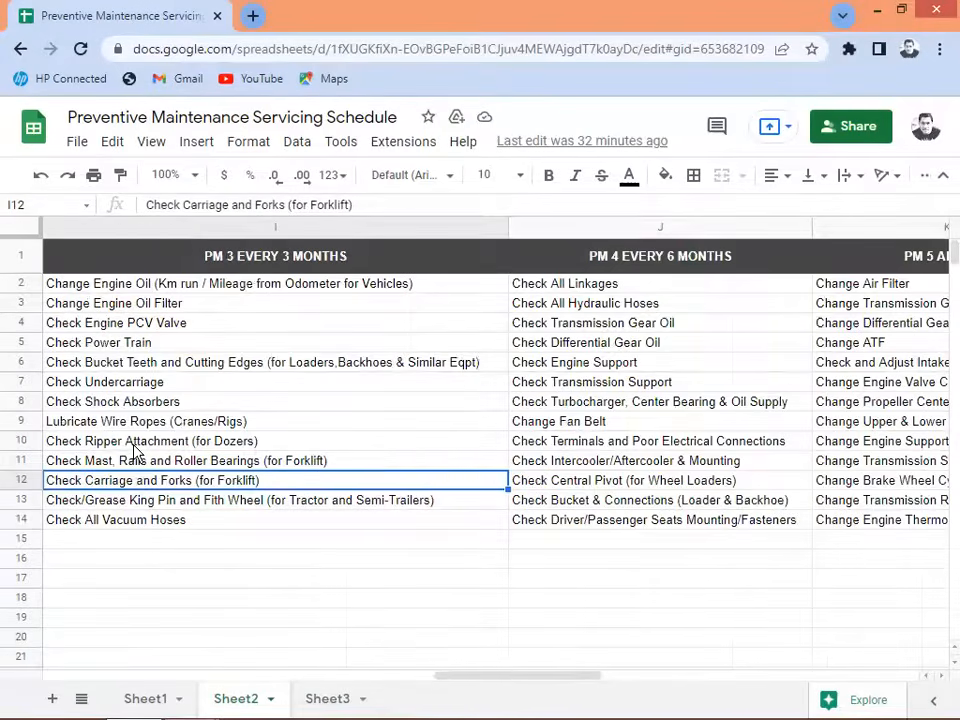
{"action": "key", "text": "Left"}
{"action": "key", "text": "Left"}
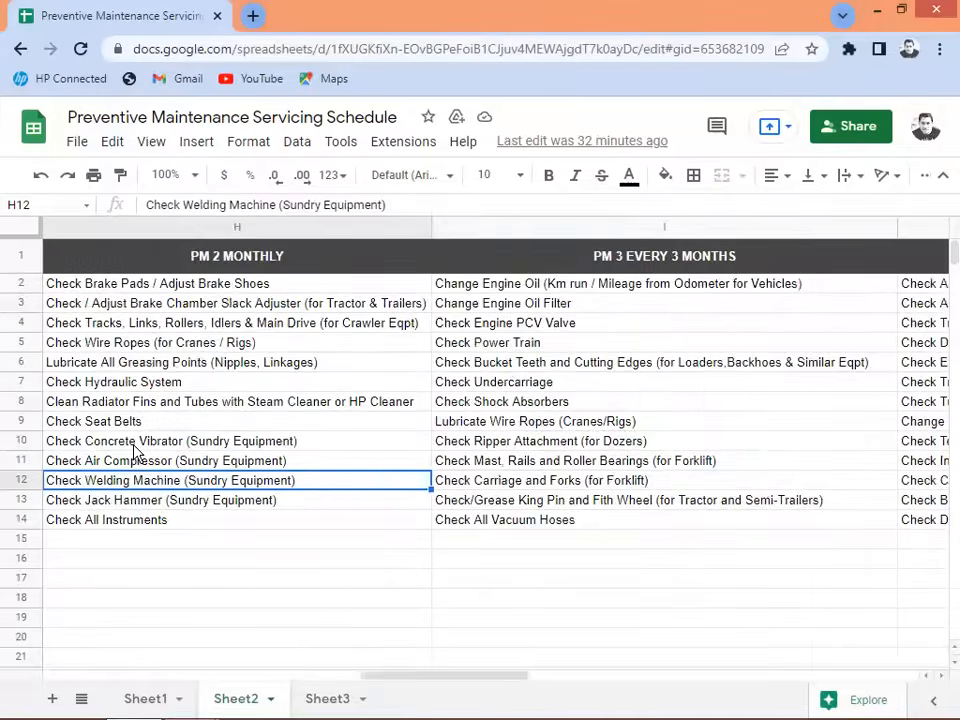
{"action": "key", "text": "Left"}
{"action": "key", "text": "Left"}
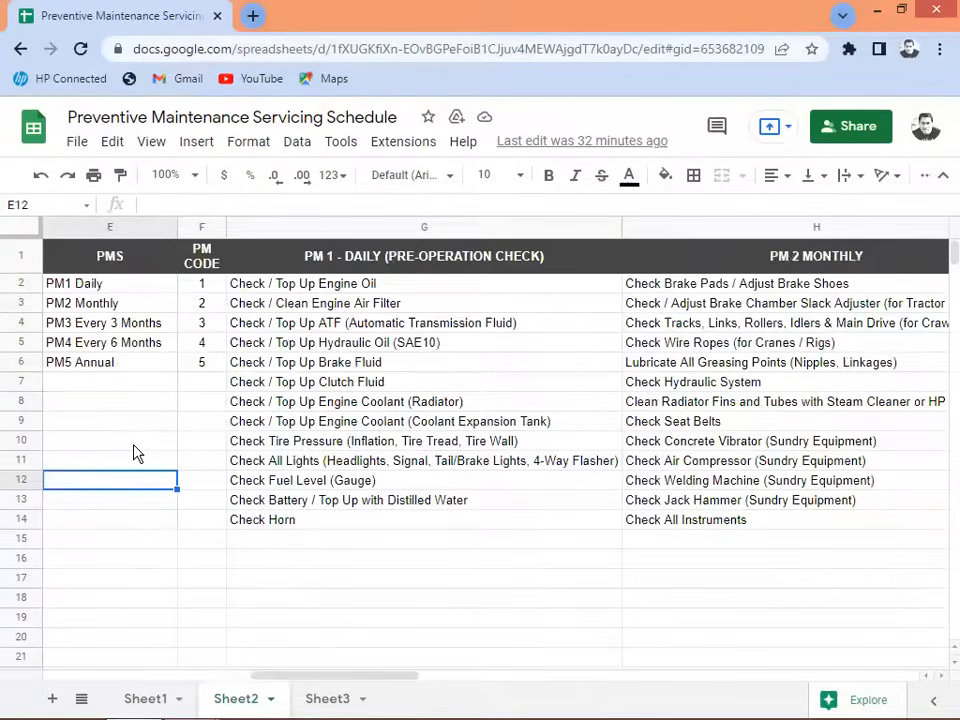
{"action": "key", "text": "Up"}
{"action": "key", "text": "Up"}
{"action": "key", "text": "Up"}
{"action": "key", "text": "Up"}
{"action": "key", "text": "Up"}
{"action": "key", "text": "Up"}
{"action": "key", "text": "Up"}
{"action": "key", "text": "Up"}
{"action": "key", "text": "Up"}
{"action": "key", "text": "Up"}
{"action": "key", "text": "Up"}
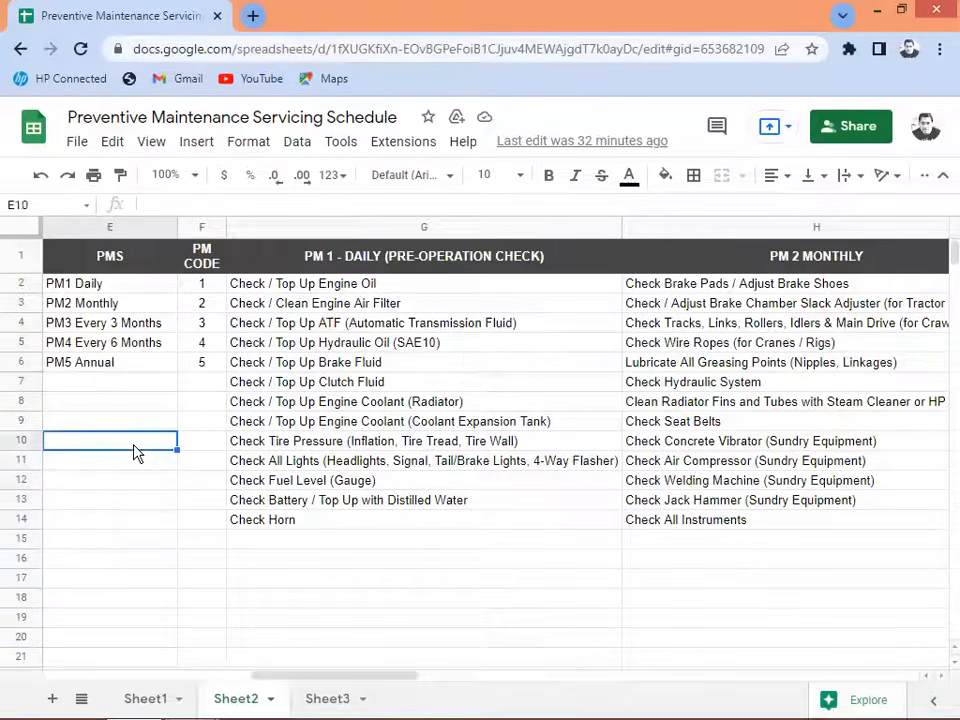
{"action": "key", "text": "Down"}
{"action": "key", "text": "Down"}
{"action": "key", "text": "Down"}
{"action": "key", "text": "Down"}
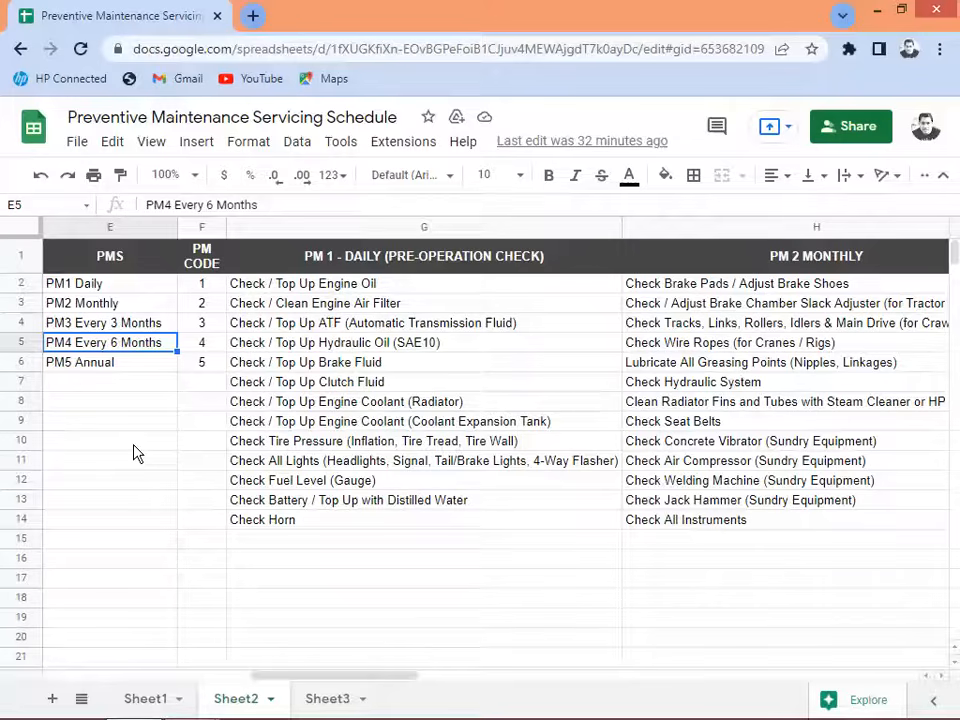
{"action": "key", "text": "Down"}
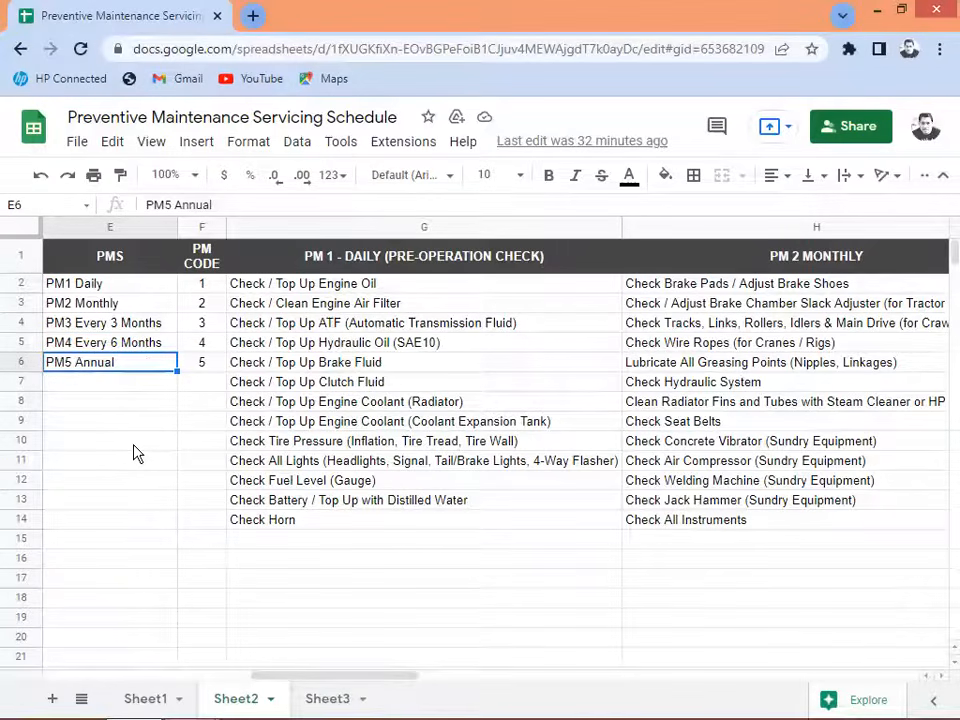
Go back to the equipment list in the first column of Sheet2, and open the maintenance schedule on Sheet1.
{"action": "key", "text": "Left"}
{"action": "key", "text": "Left"}
{"action": "key", "text": "Left"}
{"action": "key", "text": "Left"}
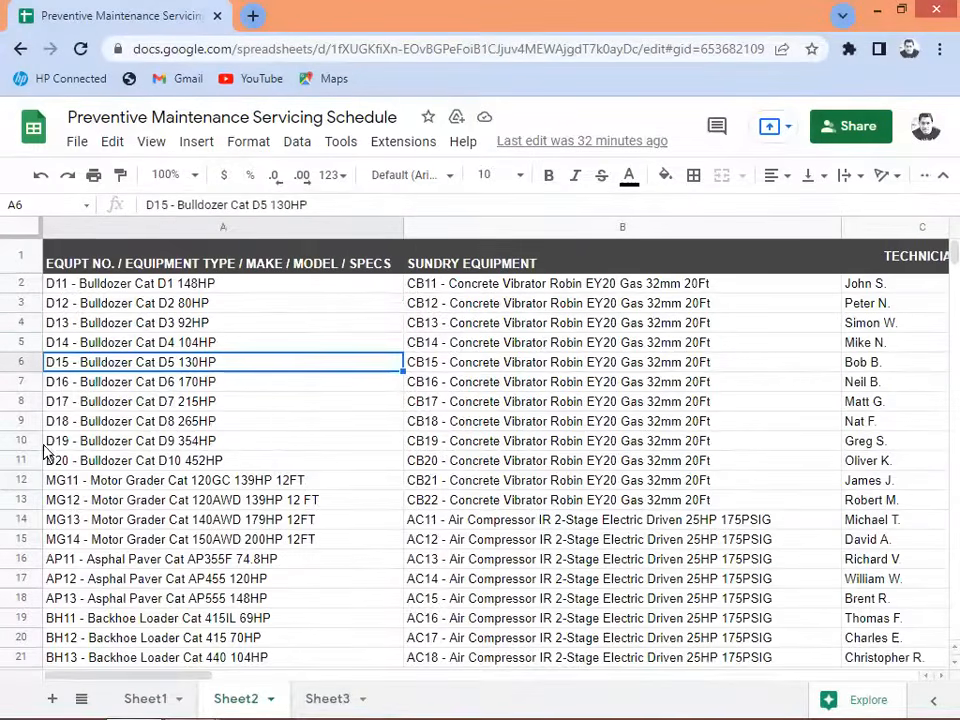
{"action": "left_click", "coordinate": [124, 703]}
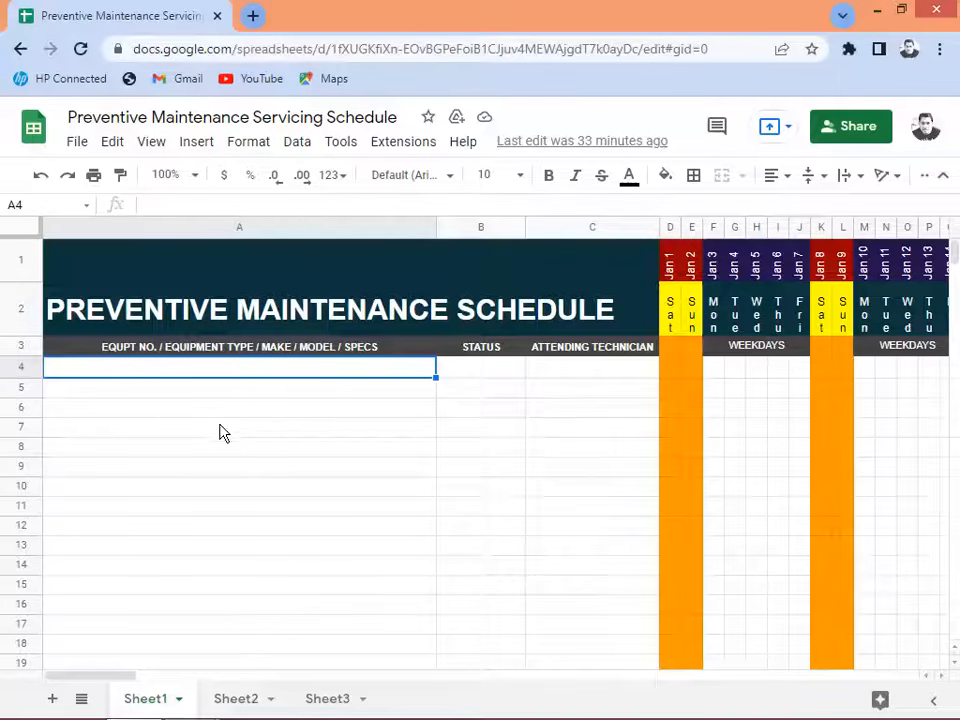
Check the equipment list on Sheet2, and open the data validation settings for cell A4 on Sheet1.
{"action": "left_click", "coordinate": [237, 699]}
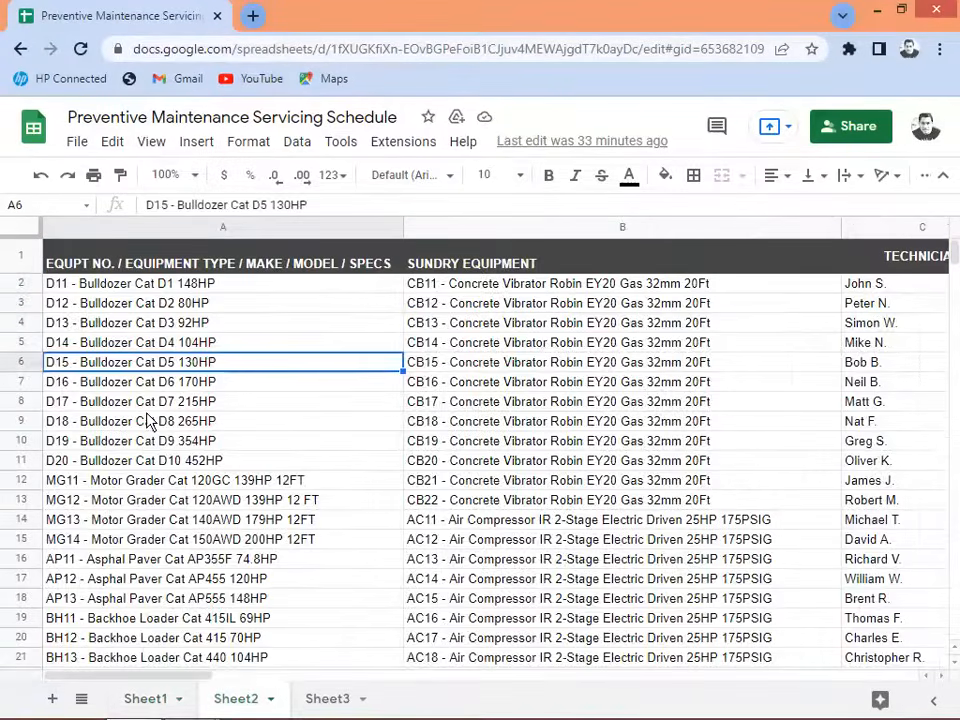
{"action": "left_click", "coordinate": [146, 698]}
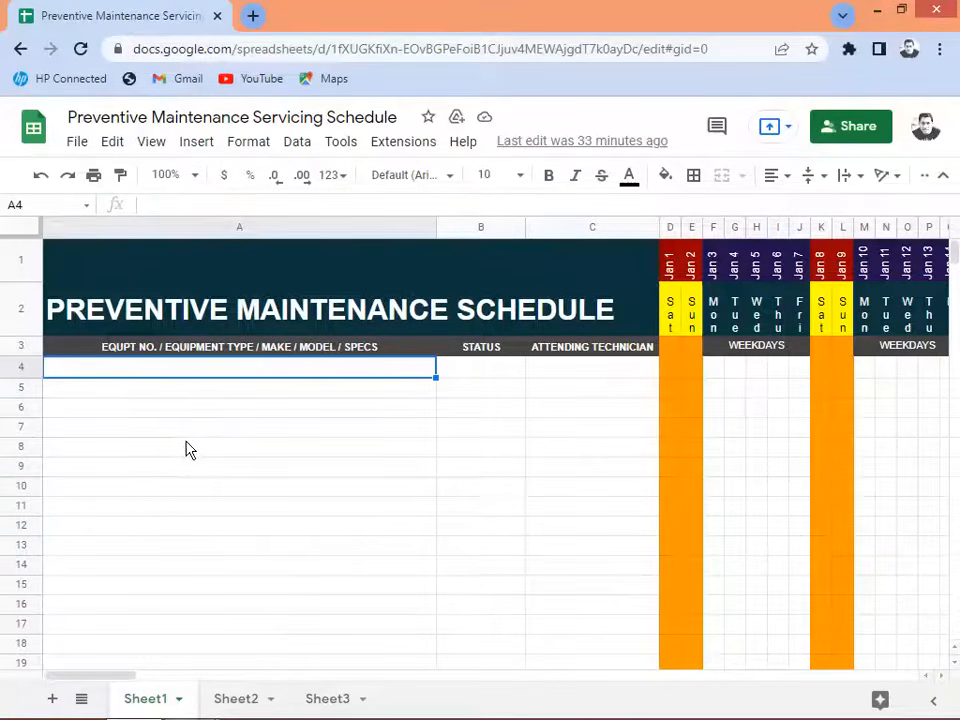
{"action": "left_click", "coordinate": [295, 148]}
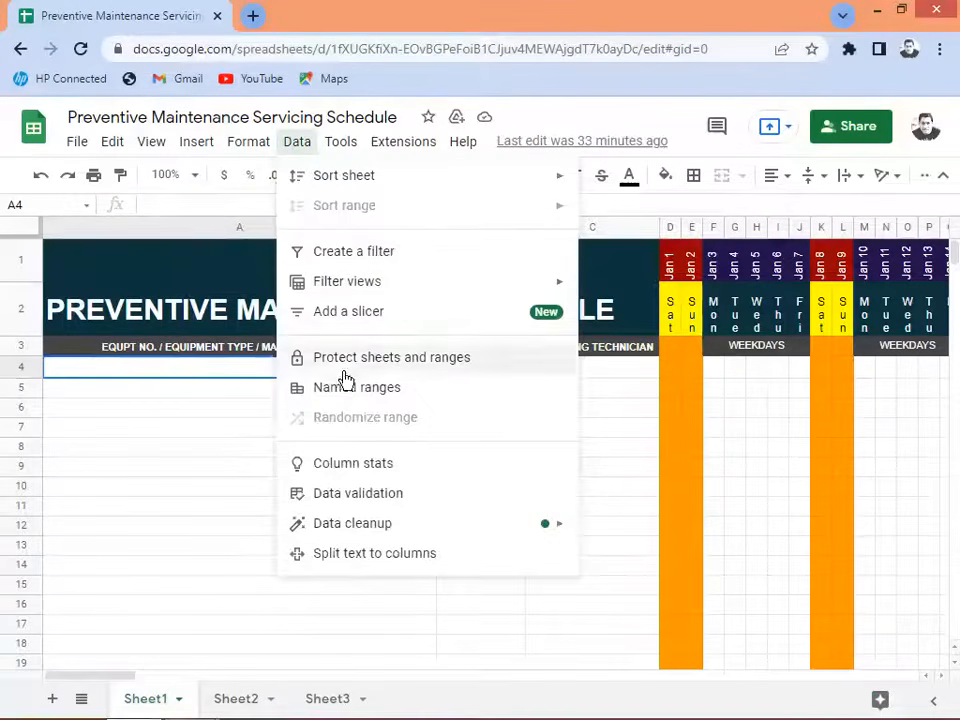
{"action": "left_click", "coordinate": [369, 502]}
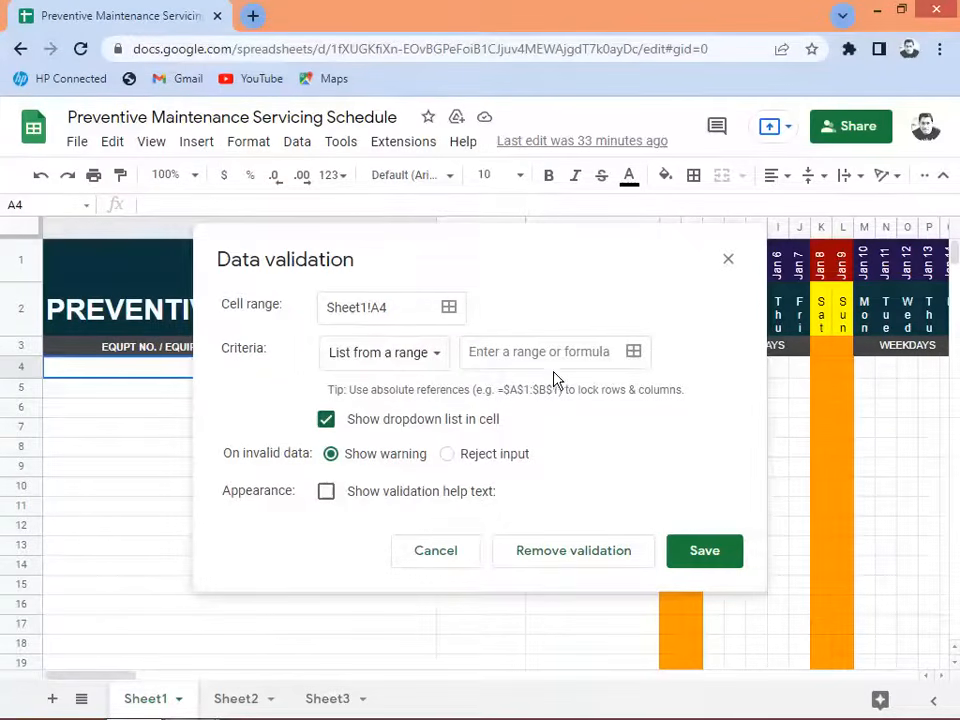
Set the list range of A4's data validation to the equipment entries in Sheet2!A2:A151.
{"action": "left_click", "coordinate": [634, 353]}
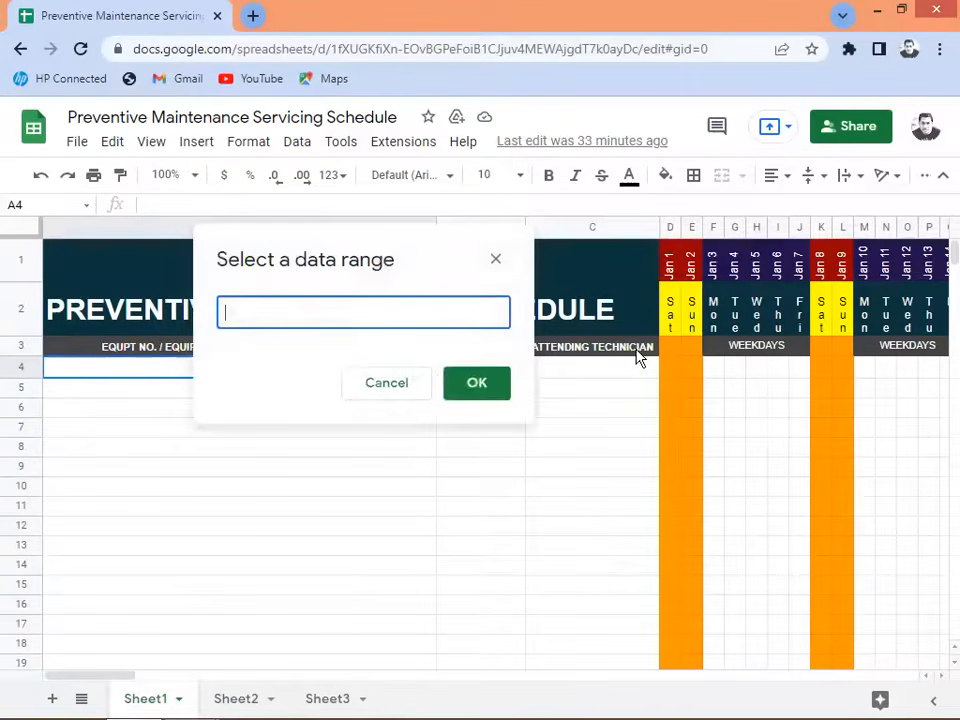
{"action": "left_click", "coordinate": [238, 698]}
{"action": "left_click_drag", "start_coordinate": [341, 258], "coordinate": [662, 318]}
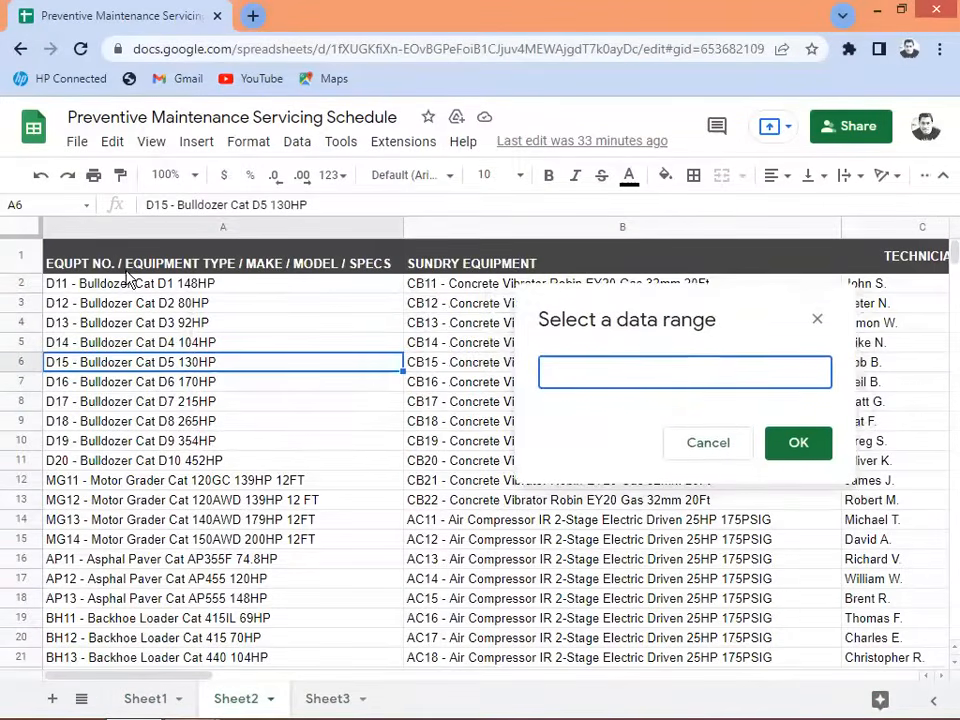
{"action": "left_click", "coordinate": [152, 283]}
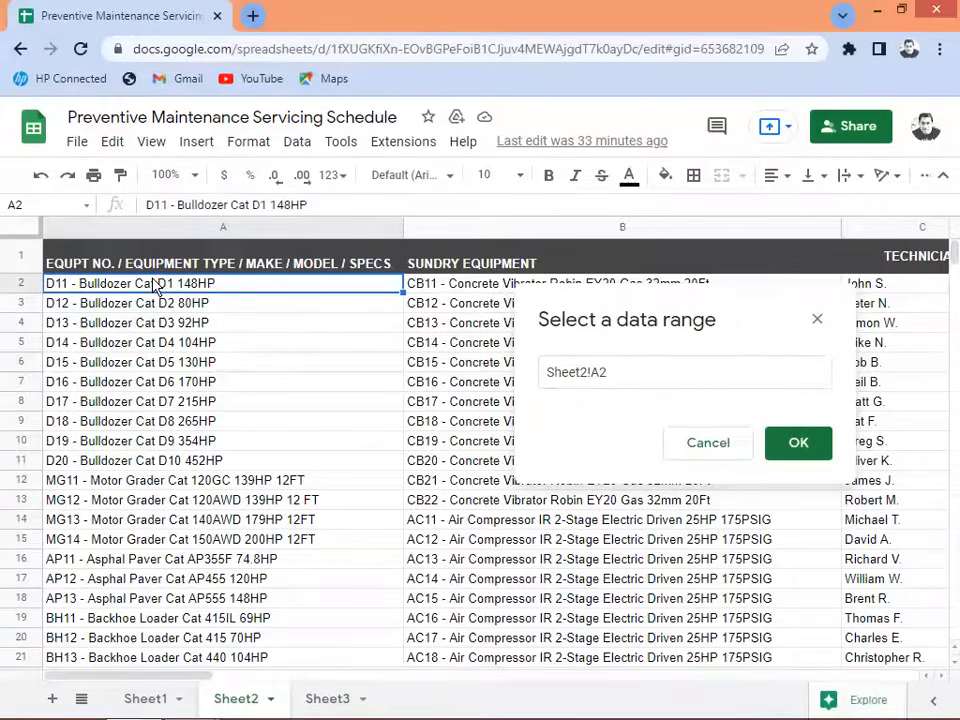
{"action": "key", "text": "shift+Down"}
{"action": "key", "text": "shift+Down"}
{"action": "key", "text": "shift+Down"}
{"action": "key", "text": "shift+Down"}
{"action": "key", "text": "shift+Down"}
{"action": "key", "text": "shift+Down"}
{"action": "key", "text": "shift+Down"}
{"action": "key", "text": "shift+Down"}
{"action": "key", "text": "shift+Down"}
{"action": "key", "text": "shift+Down"}
{"action": "key", "text": "shift+Down"}
{"action": "key", "text": "shift+Down"}
{"action": "key", "text": "shift+Down"}
{"action": "key", "text": "shift+Down"}
{"action": "key", "text": "shift+Down"}
{"action": "key", "text": "shift+Down"}
{"action": "key", "text": "shift+Down"}
{"action": "key", "text": "shift+Down"}
{"action": "key", "text": "shift+Down"}
{"action": "key", "text": "shift+Down"}
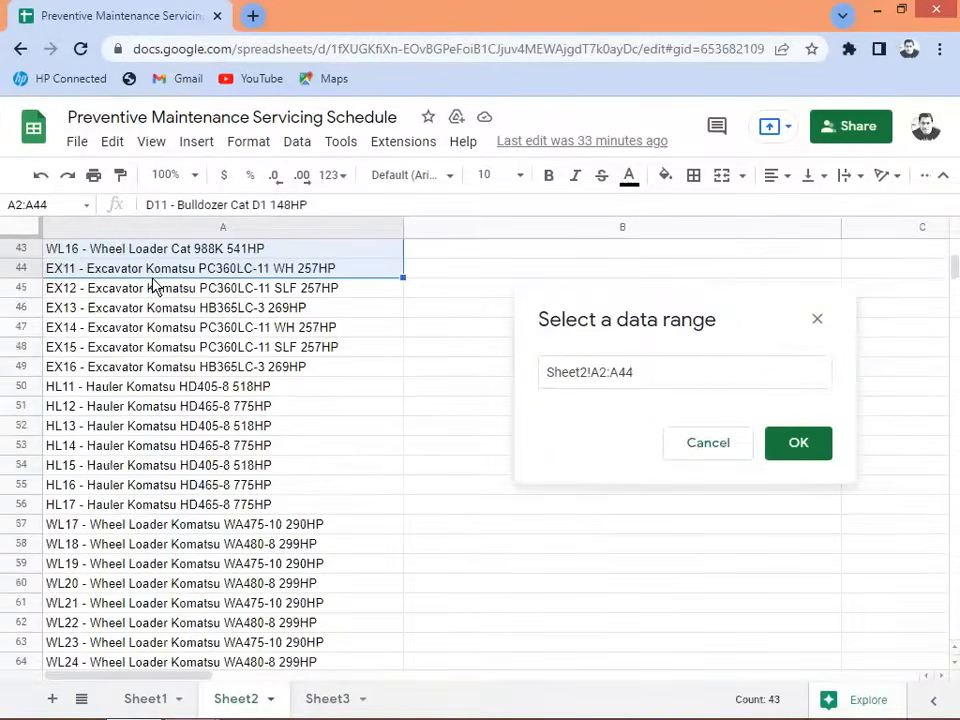
{"action": "key", "text": "shift+Down"}
{"action": "key", "text": "shift+Down"}
{"action": "key", "text": "shift+Down"}
{"action": "key", "text": "shift+Down"}
{"action": "key", "text": "shift+Down"}
{"action": "key", "text": "shift+Down"}
{"action": "key", "text": "shift+Down"}
{"action": "key", "text": "shift+Down"}
{"action": "key", "text": "shift+Down"}
{"action": "key", "text": "shift+Down"}
{"action": "key", "text": "shift+Down"}
{"action": "key", "text": "shift+Down"}
{"action": "key", "text": "shift+Down"}
{"action": "key", "text": "shift+Down"}
{"action": "key", "text": "shift+Down"}
{"action": "key", "text": "shift+Down"}
{"action": "key", "text": "shift+Down"}
{"action": "key", "text": "shift+Down"}
{"action": "key", "text": "shift+Down"}
{"action": "key", "text": "shift+Down"}
{"action": "key", "text": "shift+Down"}
{"action": "key", "text": "shift+Down"}
{"action": "key", "text": "shift+Down"}
{"action": "key", "text": "shift+Down"}
{"action": "key", "text": "shift+Down"}
{"action": "key", "text": "shift+Down"}
{"action": "key", "text": "shift+Down"}
{"action": "key", "text": "shift+Down"}
{"action": "key", "text": "shift+Down"}
{"action": "key", "text": "shift+Down"}
{"action": "key", "text": "shift+Down"}
{"action": "key", "text": "shift+Down"}
{"action": "key", "text": "shift+Down"}
{"action": "key", "text": "shift+Down"}
{"action": "key", "text": "shift+Down"}
{"action": "key", "text": "shift+Down"}
{"action": "key", "text": "shift+Down"}
{"action": "key", "text": "shift+Down"}
{"action": "key", "text": "shift+Down"}
{"action": "key", "text": "shift+Down"}
{"action": "key", "text": "shift+Down"}
{"action": "key", "text": "shift+Down"}
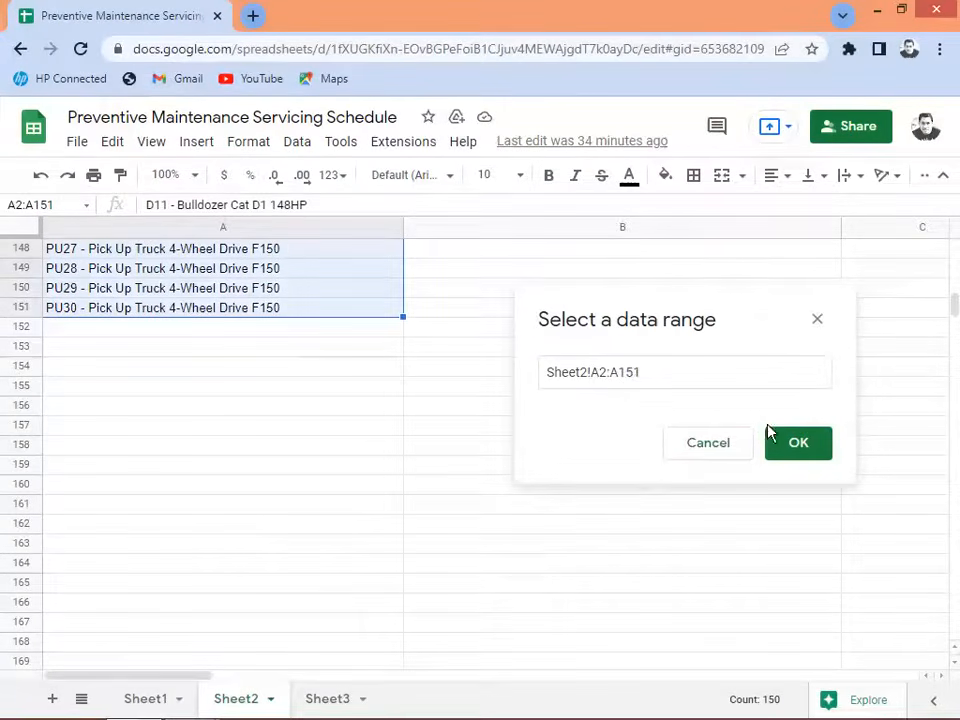
{"action": "left_click", "coordinate": [802, 450]}
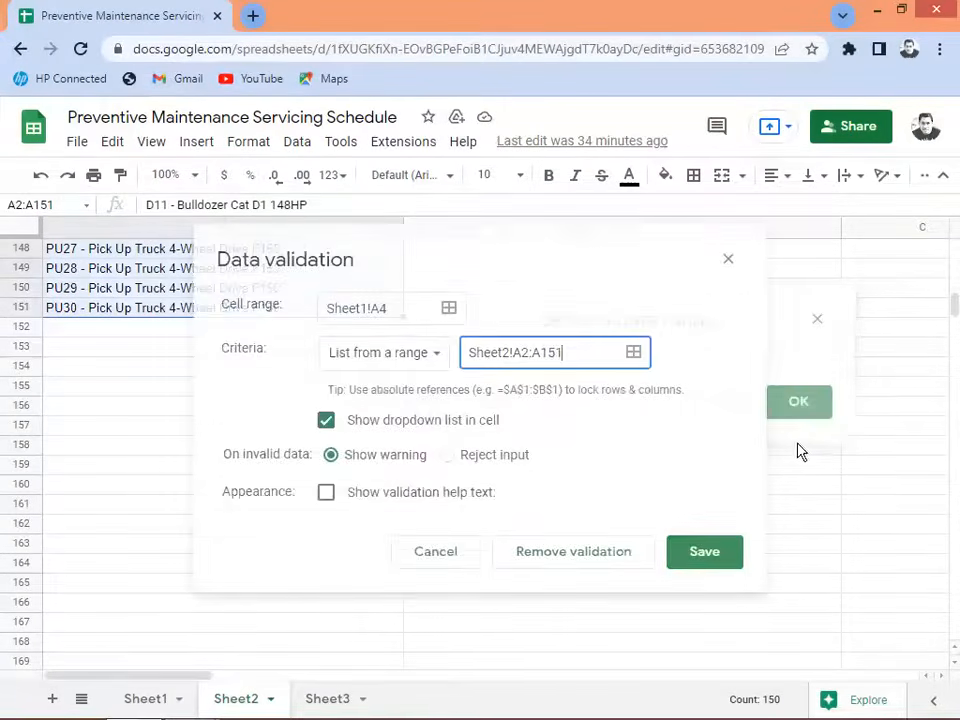
Make A4's data validation reject invalid input, save it, and go back to Sheet1.
{"action": "left_click", "coordinate": [447, 456]}
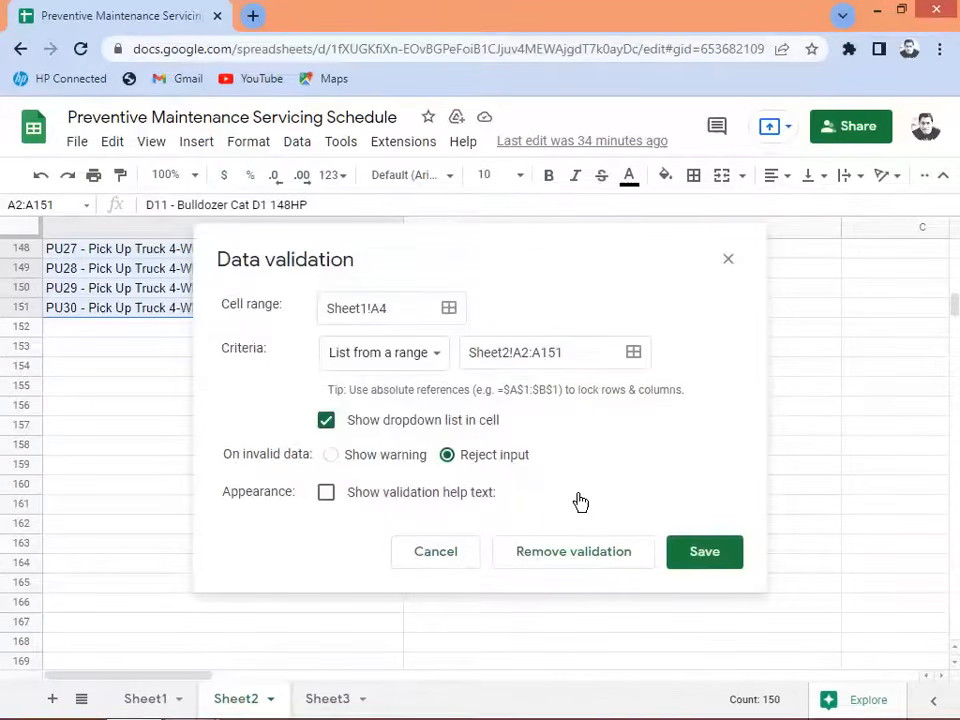
{"action": "left_click", "coordinate": [714, 560]}
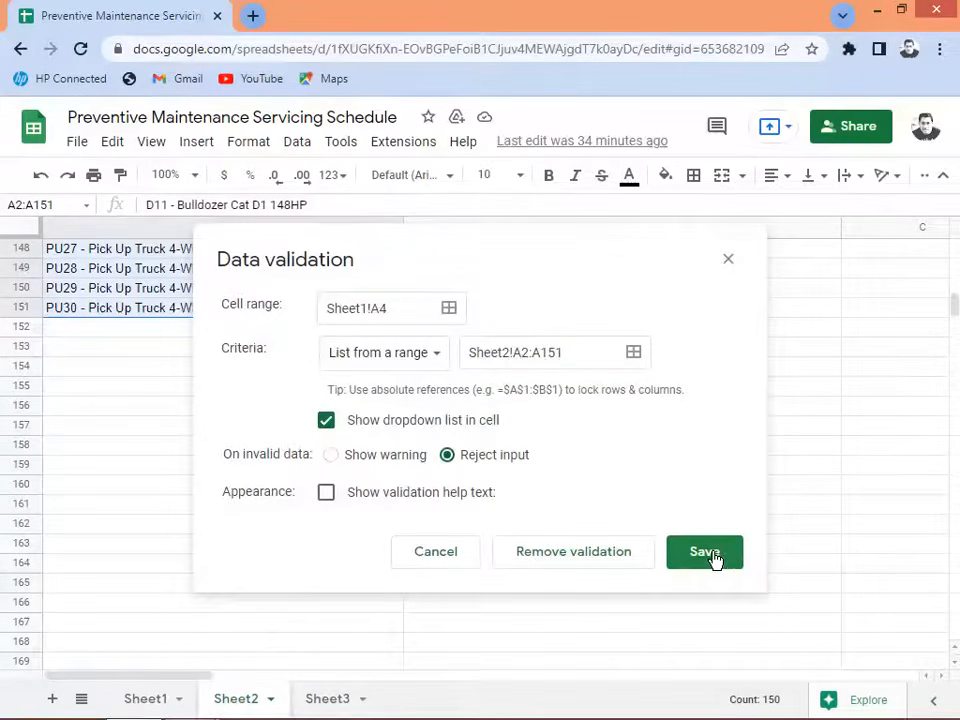
{"action": "left_click", "coordinate": [146, 699]}
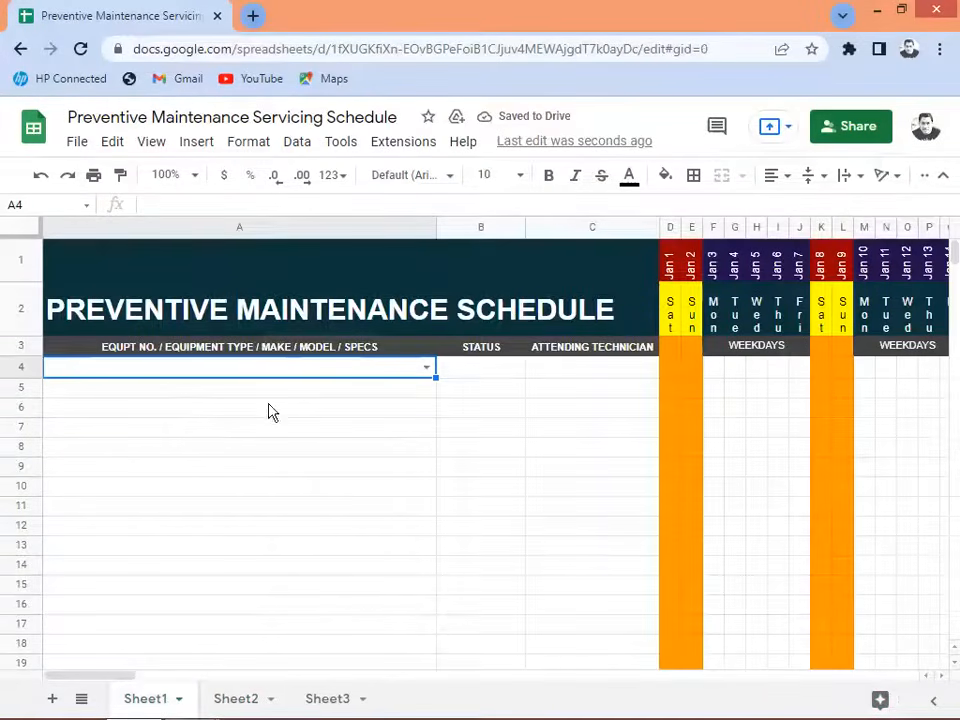
Look through the equipment dropdown in A4 and choose D11 - Bulldozer Cat D1 148HP.
{"action": "left_click", "coordinate": [427, 369]}
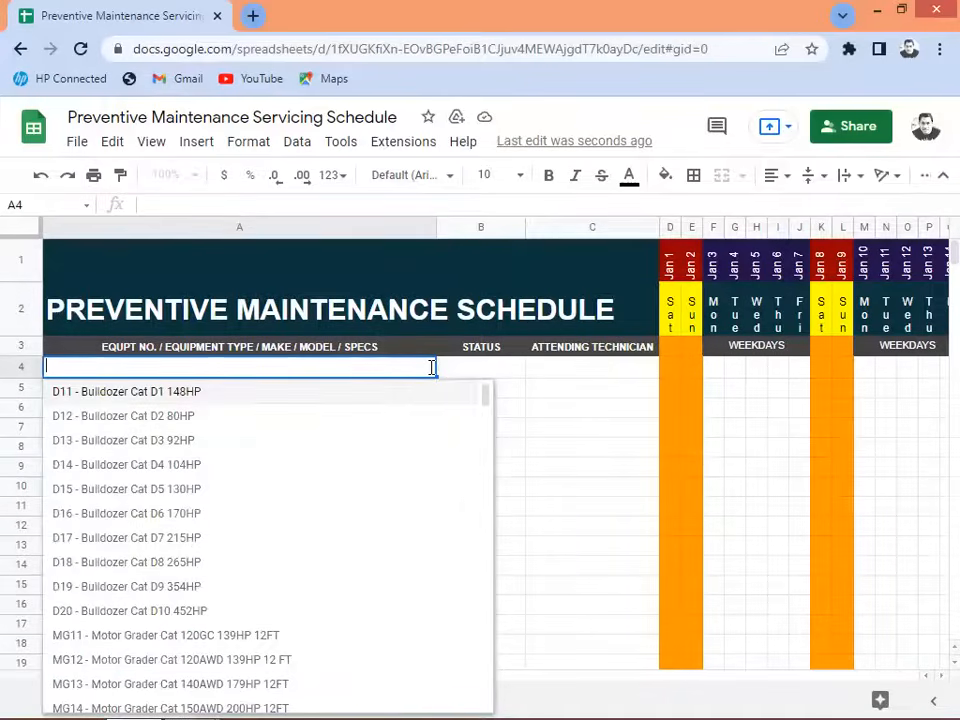
{"action": "left_click", "coordinate": [551, 407]}
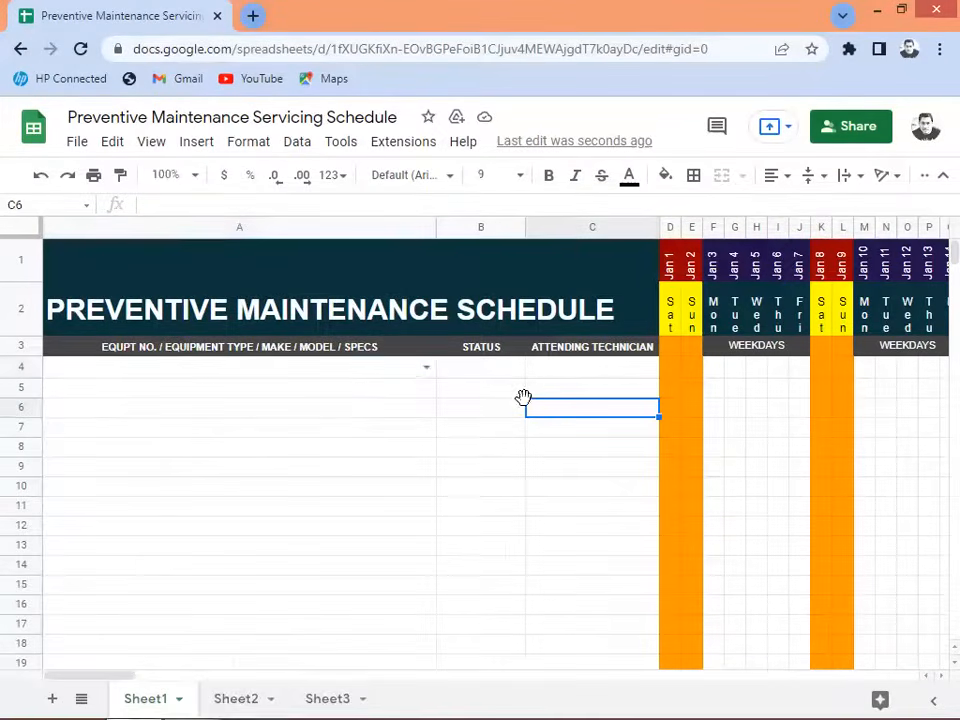
{"action": "left_click", "coordinate": [427, 369]}
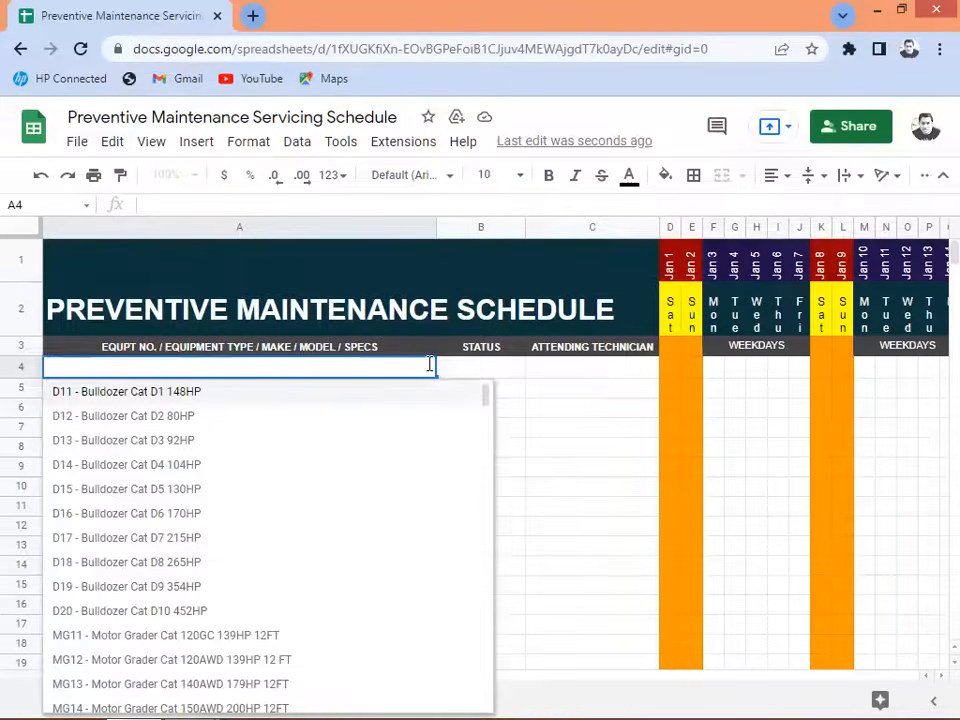
{"action": "scroll", "coordinate": [199, 658], "scroll_direction": "down", "scroll_amount": 10}
{"action": "scroll", "coordinate": [199, 658], "scroll_direction": "down", "scroll_amount": 10}
{"action": "scroll", "coordinate": [199, 652], "scroll_direction": "up", "scroll_amount": 20}
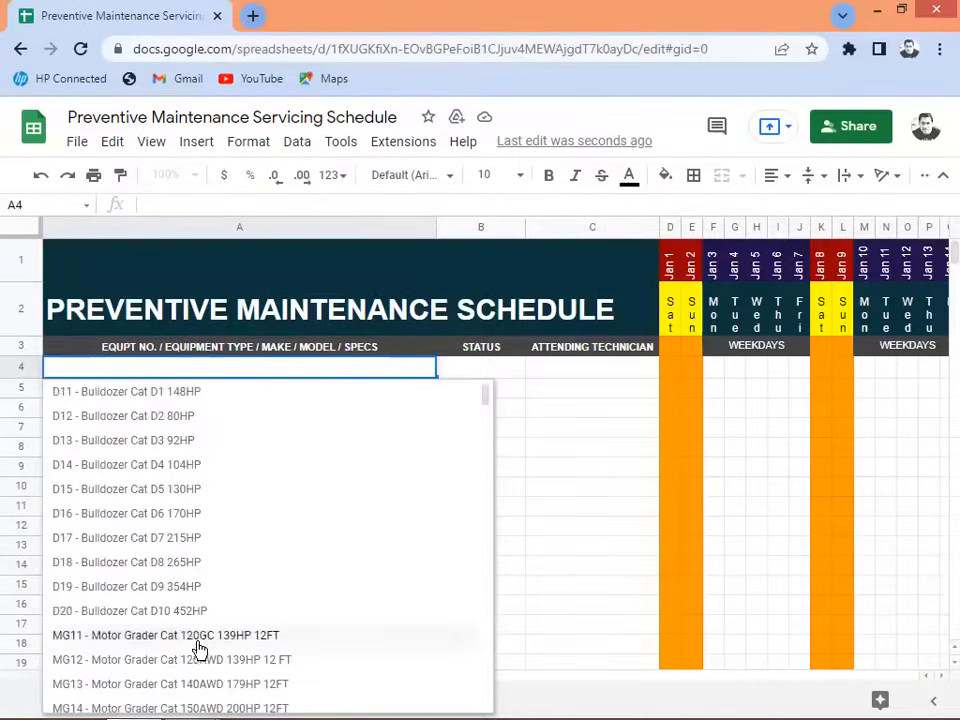
{"action": "scroll", "coordinate": [190, 630], "scroll_direction": "down", "scroll_amount": 10}
{"action": "scroll", "coordinate": [189, 621], "scroll_direction": "up", "scroll_amount": 10}
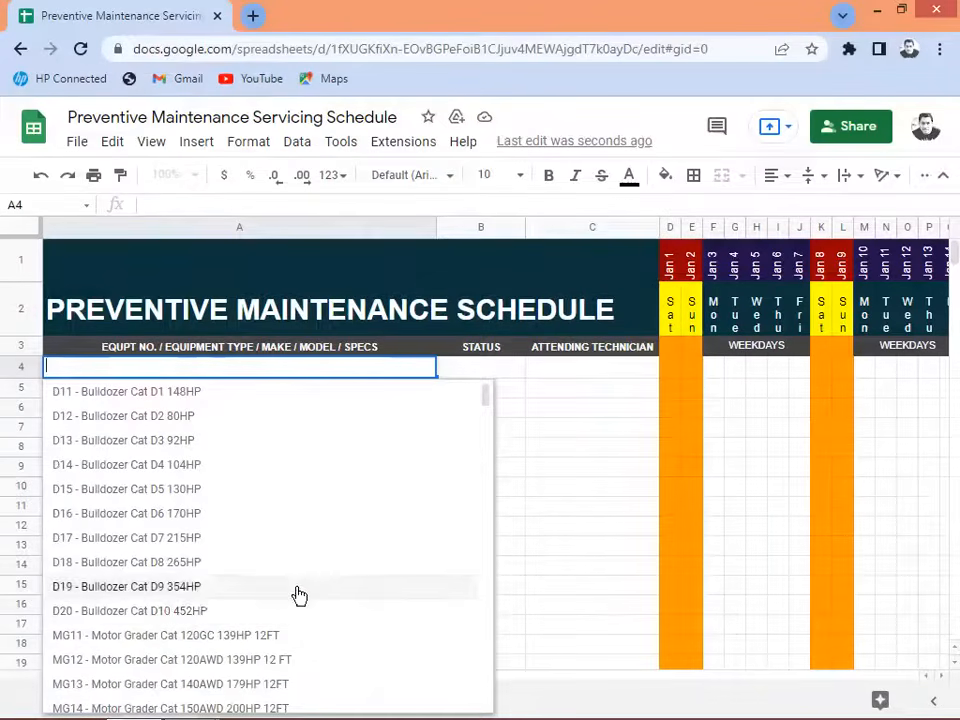
{"action": "left_click", "coordinate": [139, 398]}
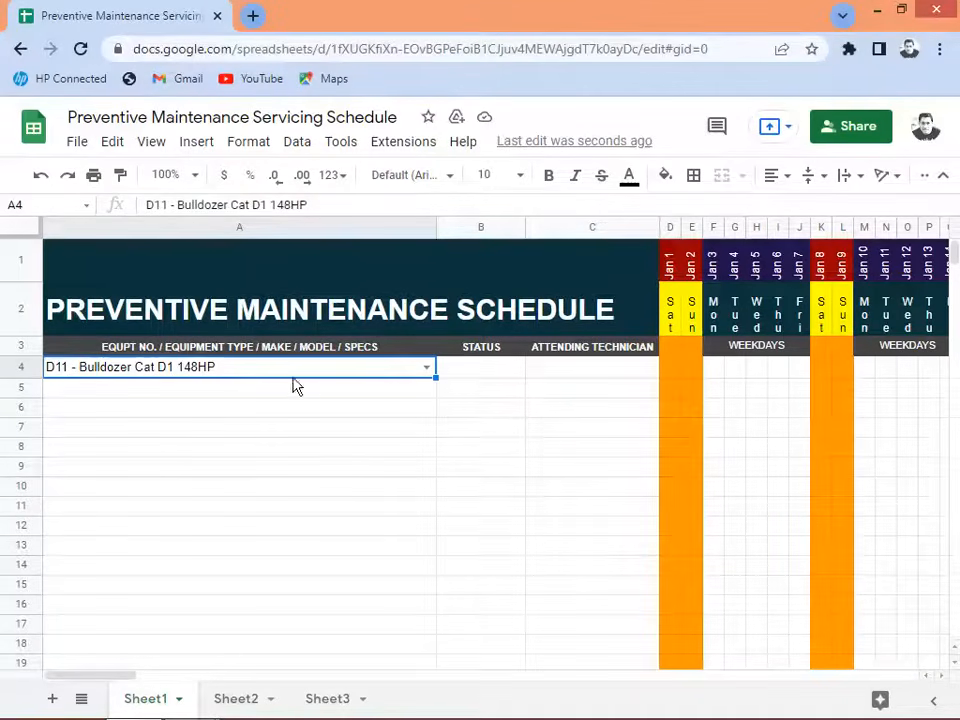
Fill A4's equipment dropdown down to A15, and set A5 to MG11 - Motor Grader Cat 120GC 139HP 12FT.
{"action": "left_click_drag", "start_coordinate": [437, 378], "coordinate": [429, 588]}
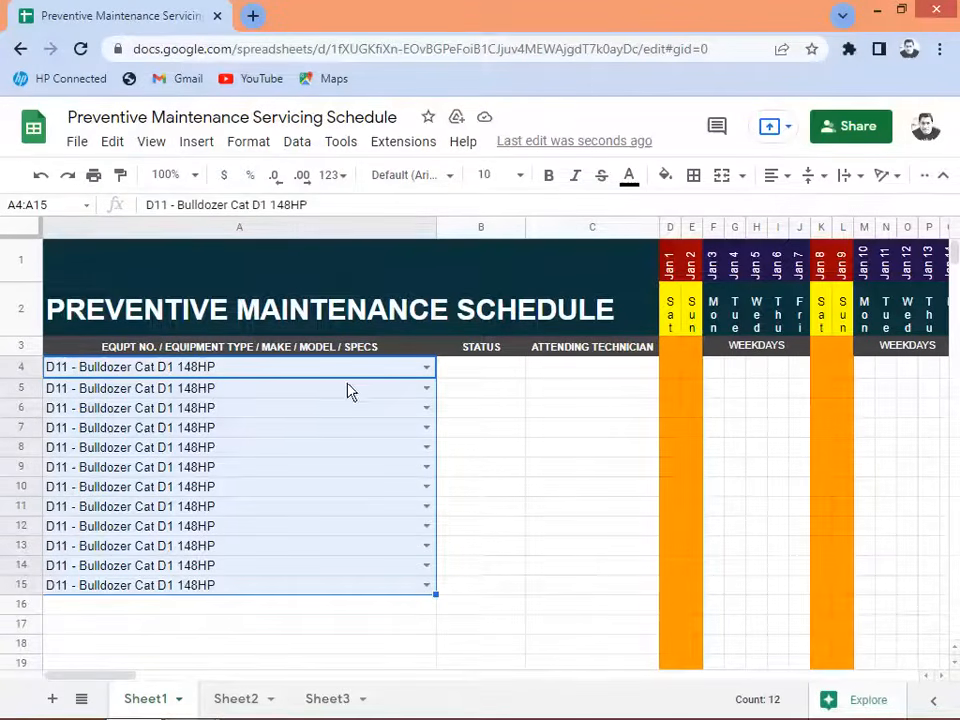
{"action": "left_click", "coordinate": [425, 388]}
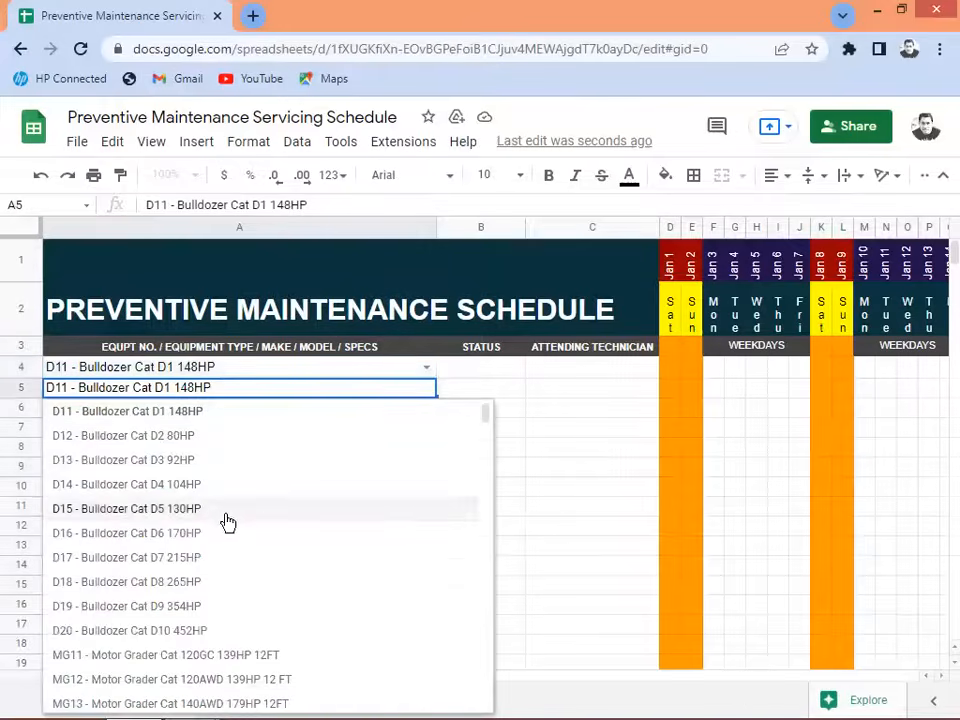
{"action": "left_click", "coordinate": [216, 658]}
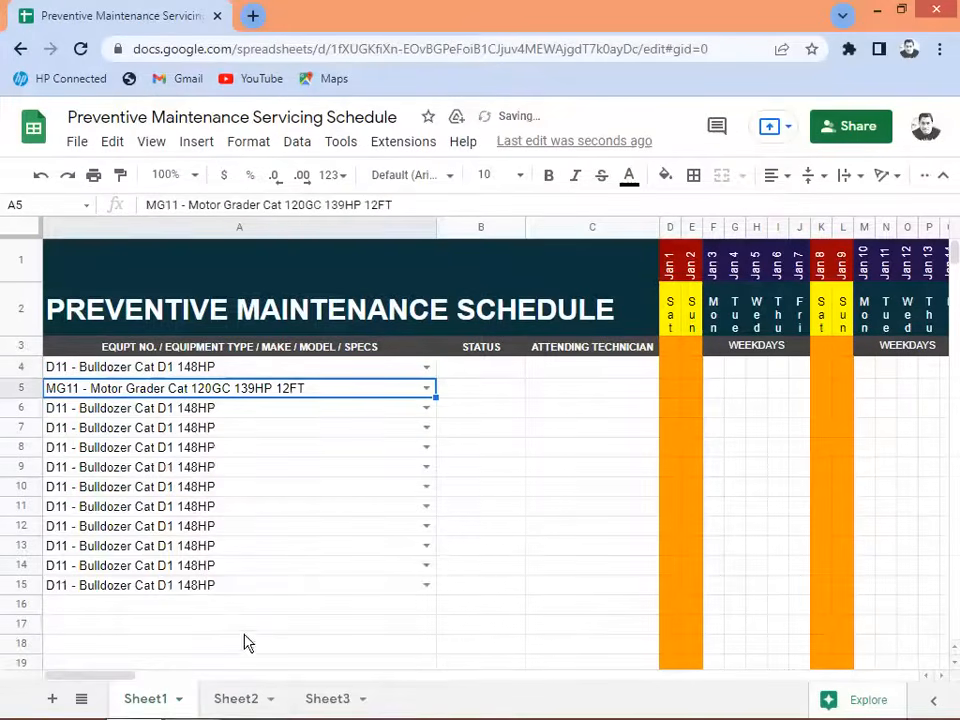
Set the equipment in A6 to TL16 - Track Loader Cat 973K 275HP.
{"action": "left_click", "coordinate": [203, 408]}
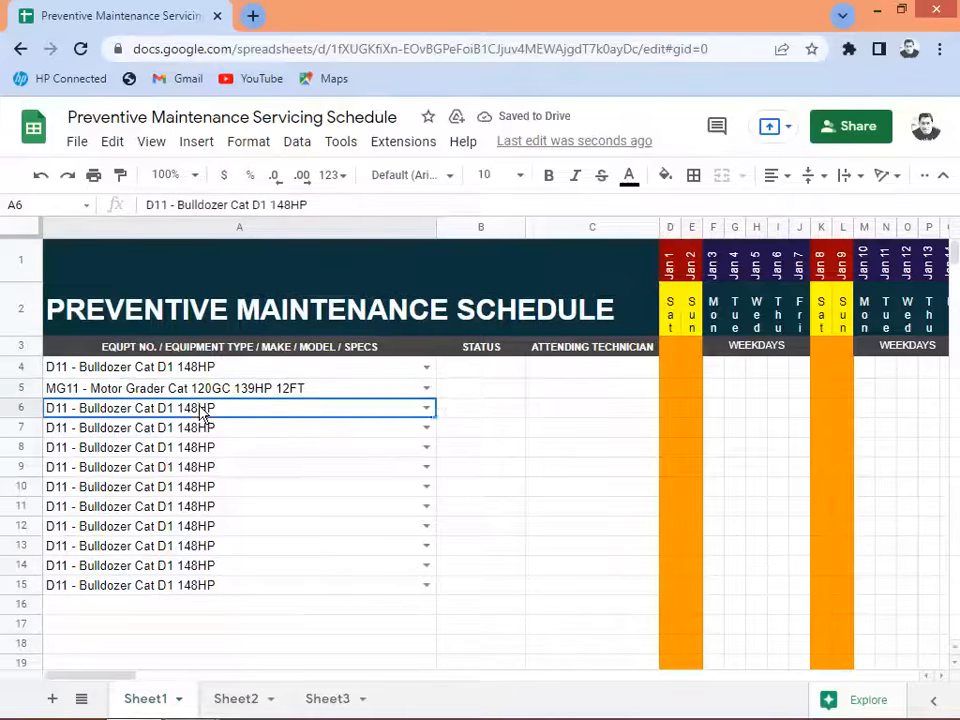
{"action": "left_click", "coordinate": [428, 410]}
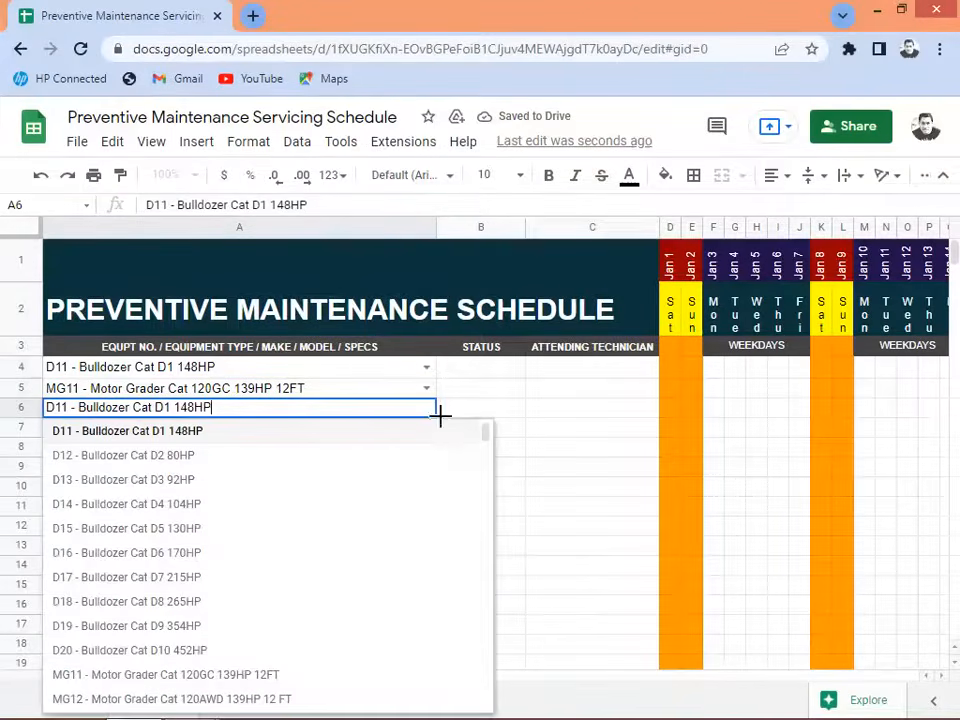
{"action": "left_click_drag", "start_coordinate": [484, 435], "coordinate": [487, 482]}
{"action": "left_click", "coordinate": [160, 598]}
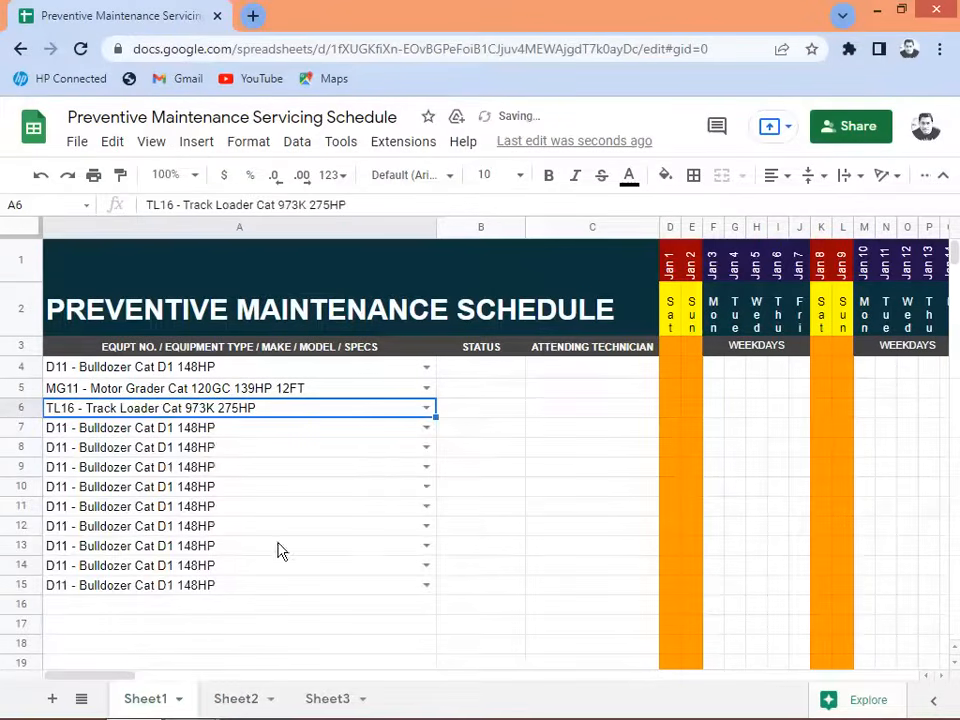
Set the equipment in A7 to D15 - Bulldozer Cat D5 130HP.
{"action": "left_click", "coordinate": [426, 428]}
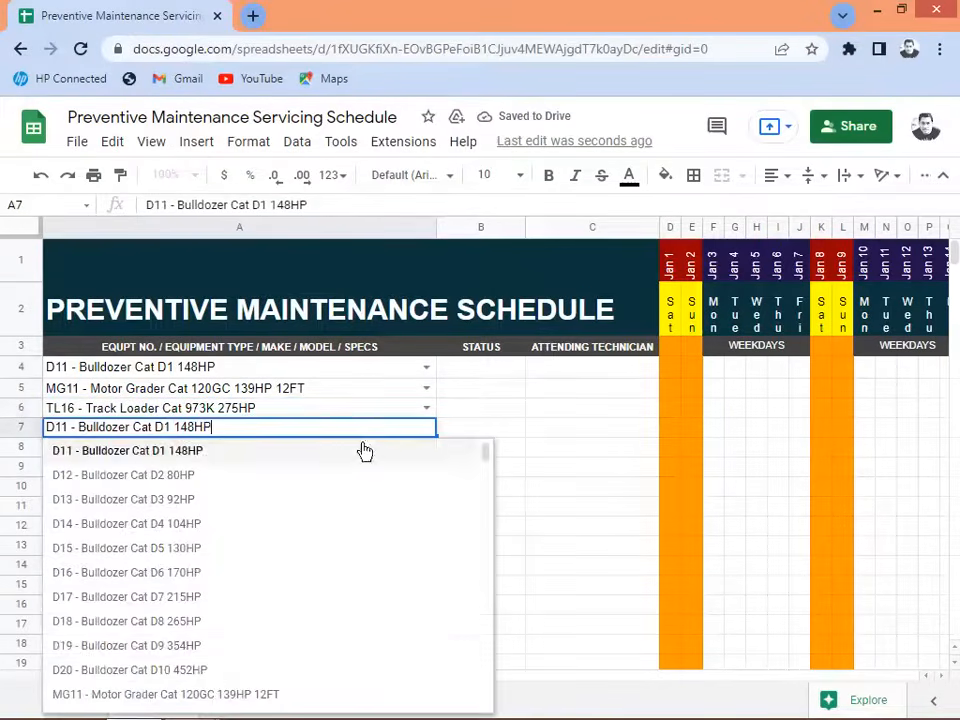
{"action": "left_click", "coordinate": [232, 692]}
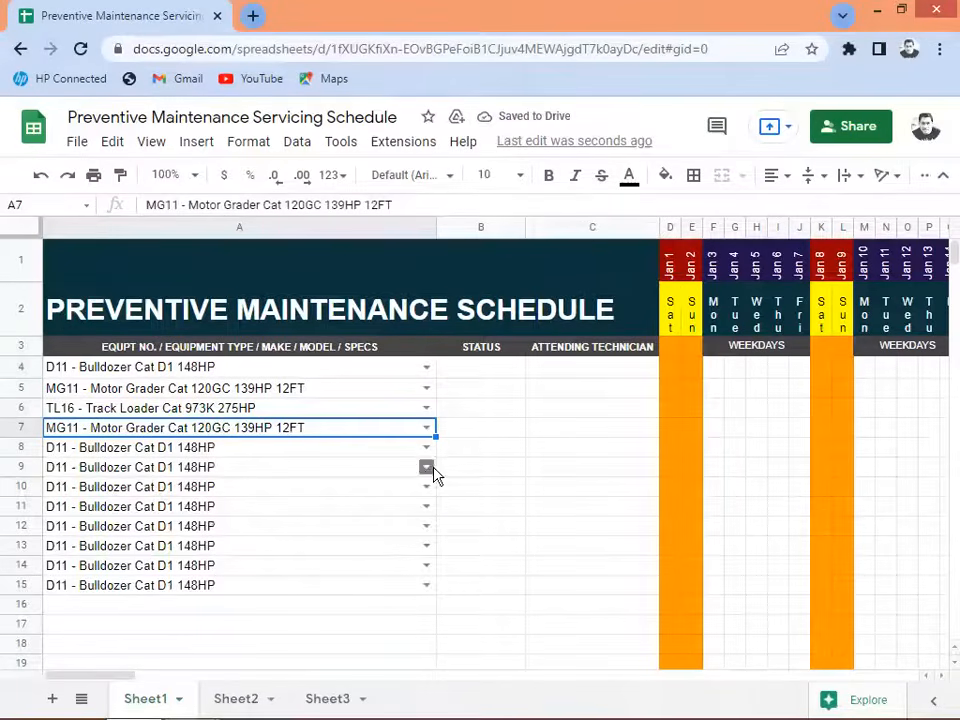
{"action": "double_click", "coordinate": [427, 428]}
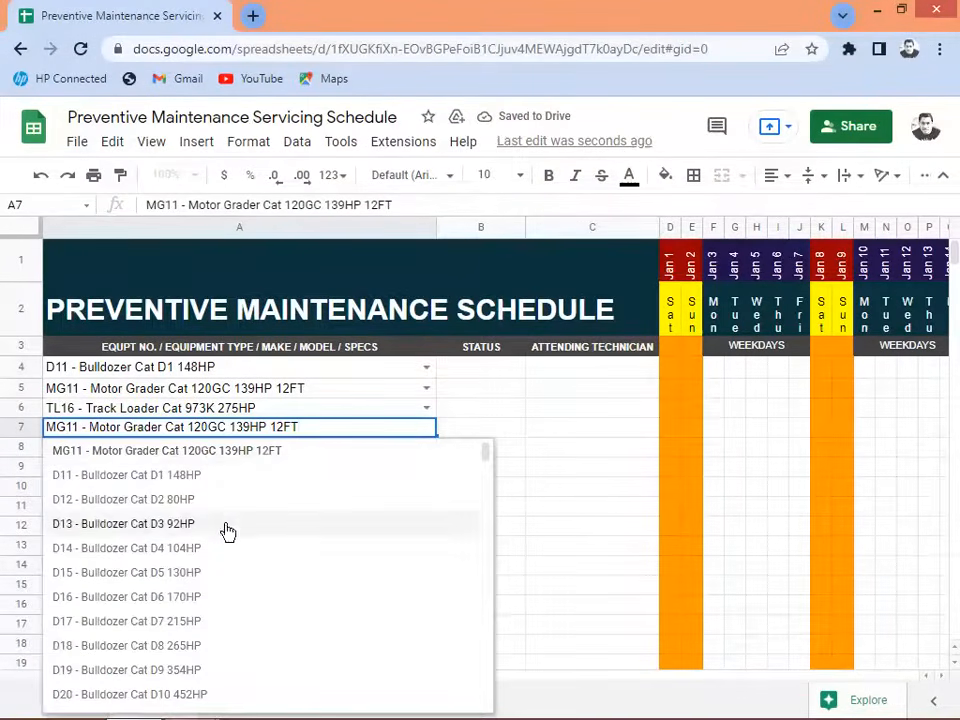
{"action": "left_click", "coordinate": [146, 581]}
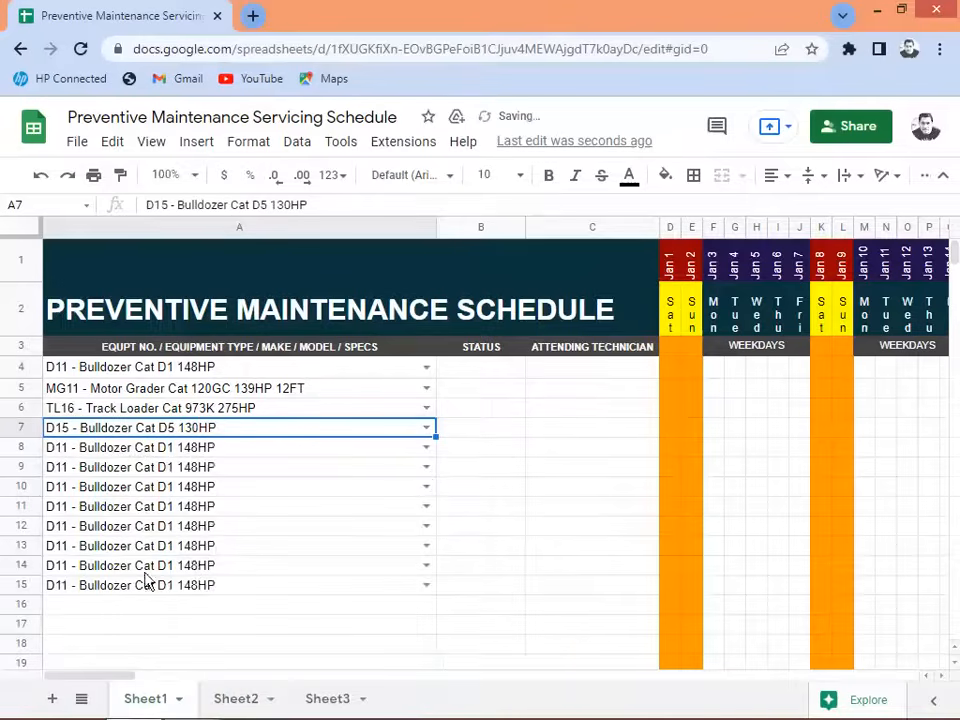
Set the equipment in A8 to MG18 - Motor Grader Komatsu GD655-7 218HP and in A9 to D16 - Bulldozer Cat D6 170HP.
{"action": "left_click", "coordinate": [426, 449]}
{"action": "left_click_drag", "start_coordinate": [489, 484], "coordinate": [491, 594]}
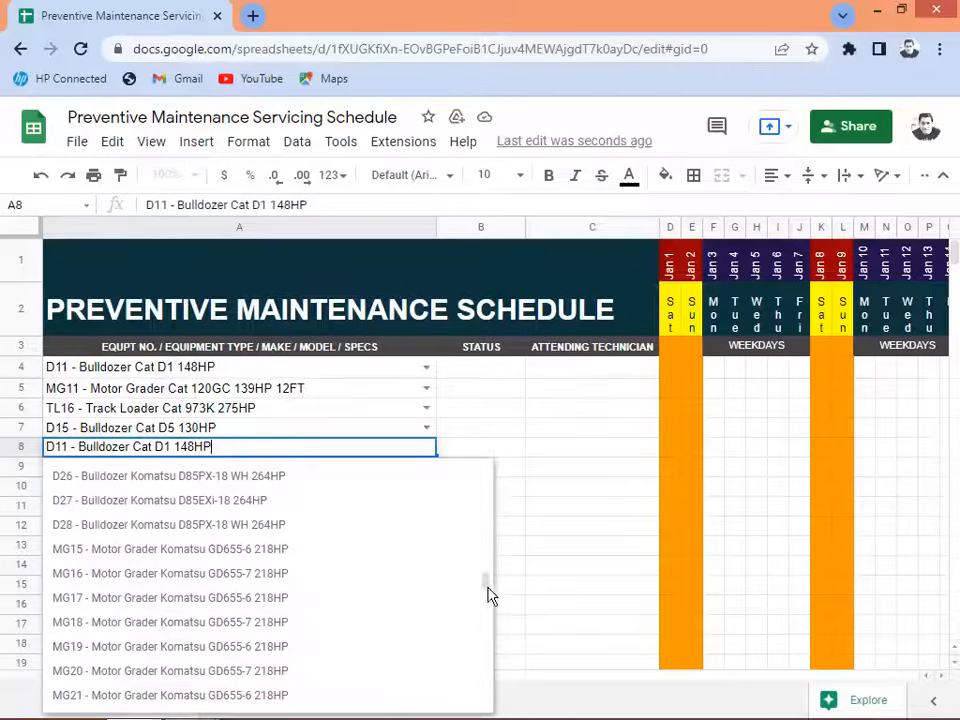
{"action": "left_click", "coordinate": [119, 637]}
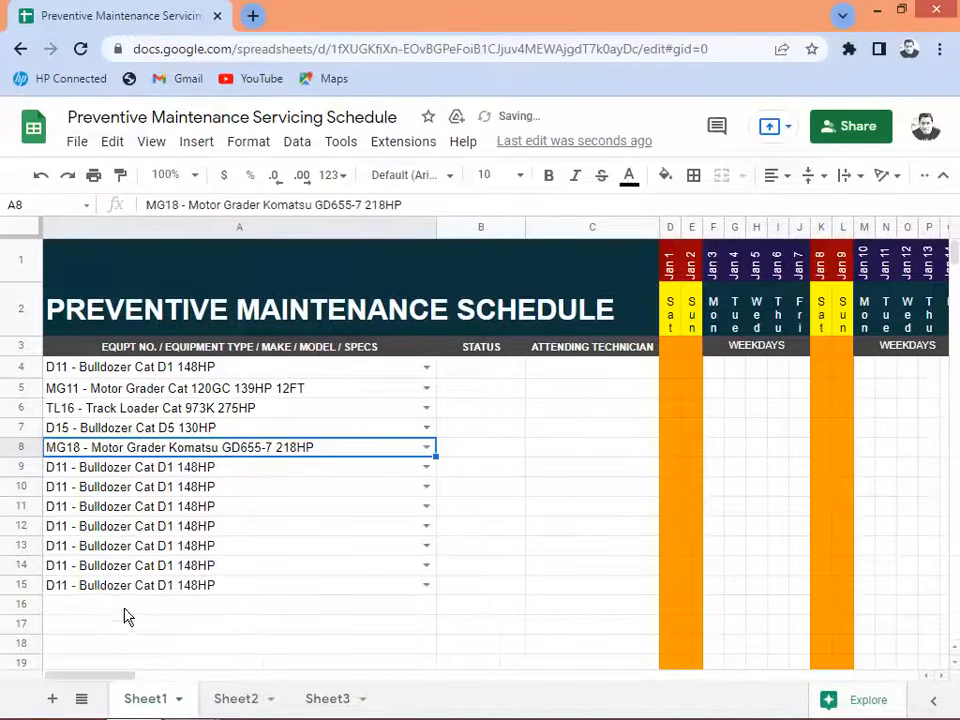
{"action": "left_click", "coordinate": [425, 466]}
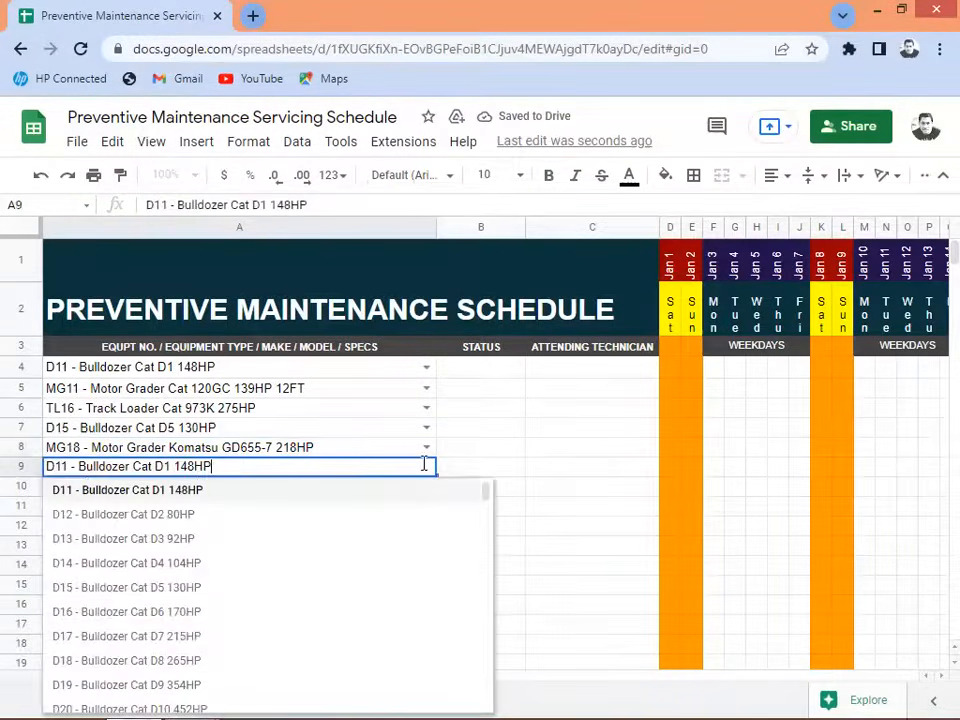
{"action": "left_click", "coordinate": [208, 620]}
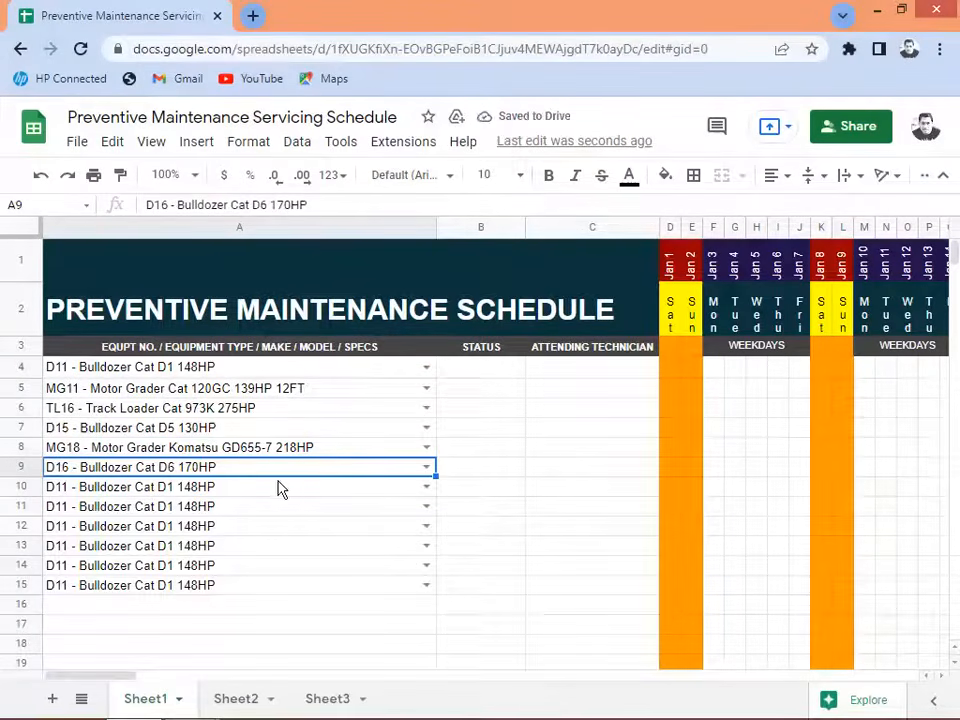
Set the equipment in A10 to TR16 - Flatbed Trailer Semi-Trailer Utility 4000AE GVWR 73,000Lb Payload 55,000Lb.
{"action": "left_click", "coordinate": [427, 487]}
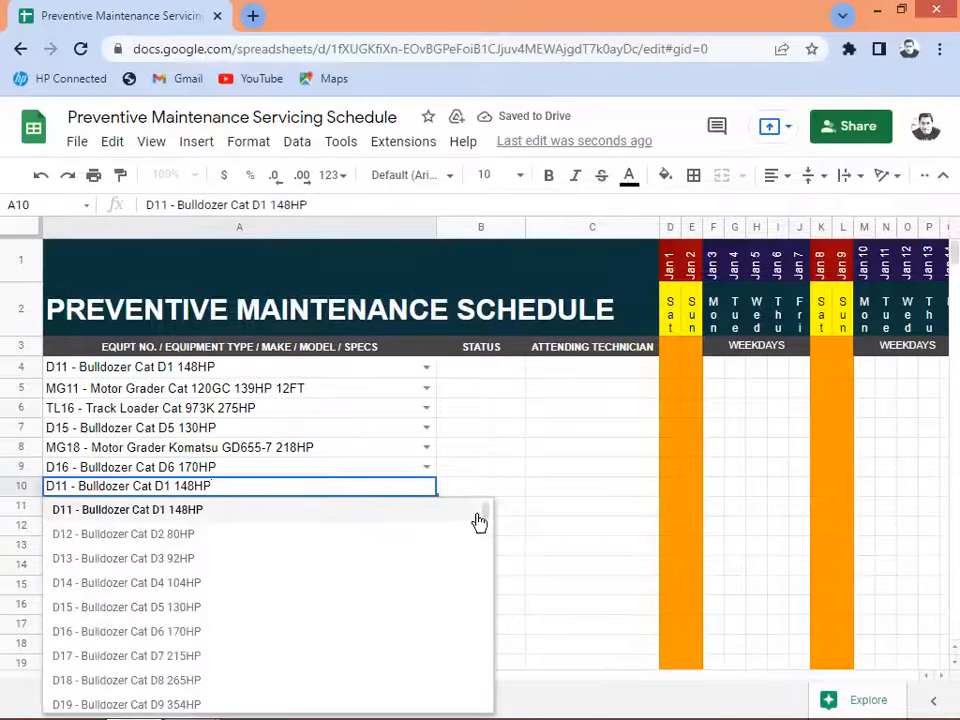
{"action": "left_click_drag", "start_coordinate": [484, 516], "coordinate": [498, 665]}
{"action": "left_click", "coordinate": [213, 608]}
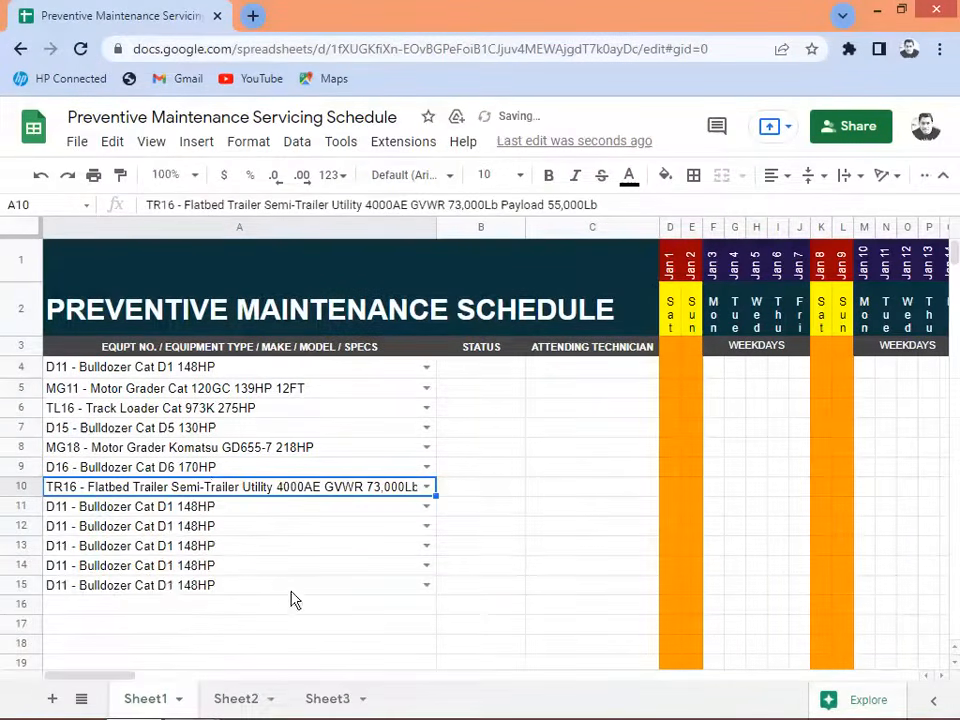
Set the equipment in A11 to FL13 - 4 Wheel Electric Forklift Truck Pneumatic Tire Hyster J1.6-2.0XN 2Ton.
{"action": "left_click", "coordinate": [427, 506]}
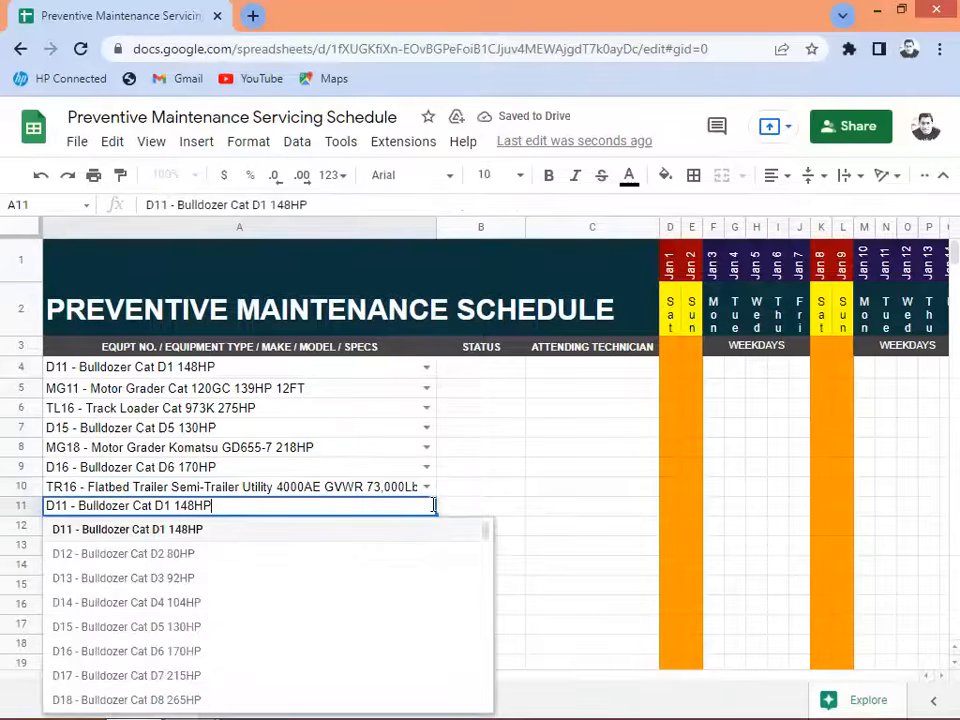
{"action": "left_click_drag", "start_coordinate": [485, 535], "coordinate": [486, 636]}
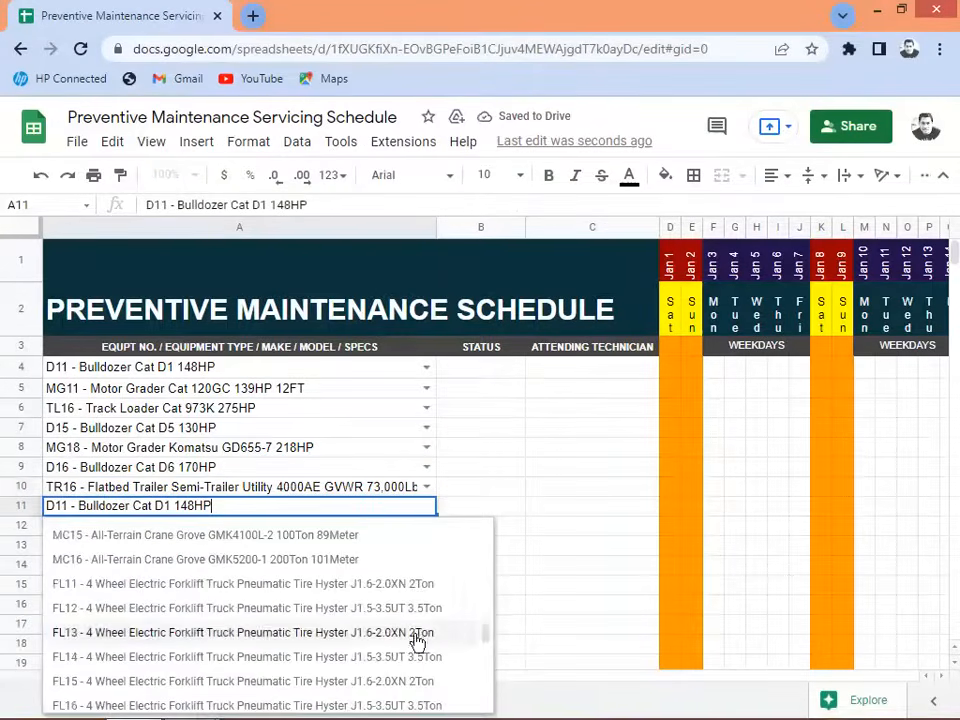
{"action": "left_click", "coordinate": [258, 633]}
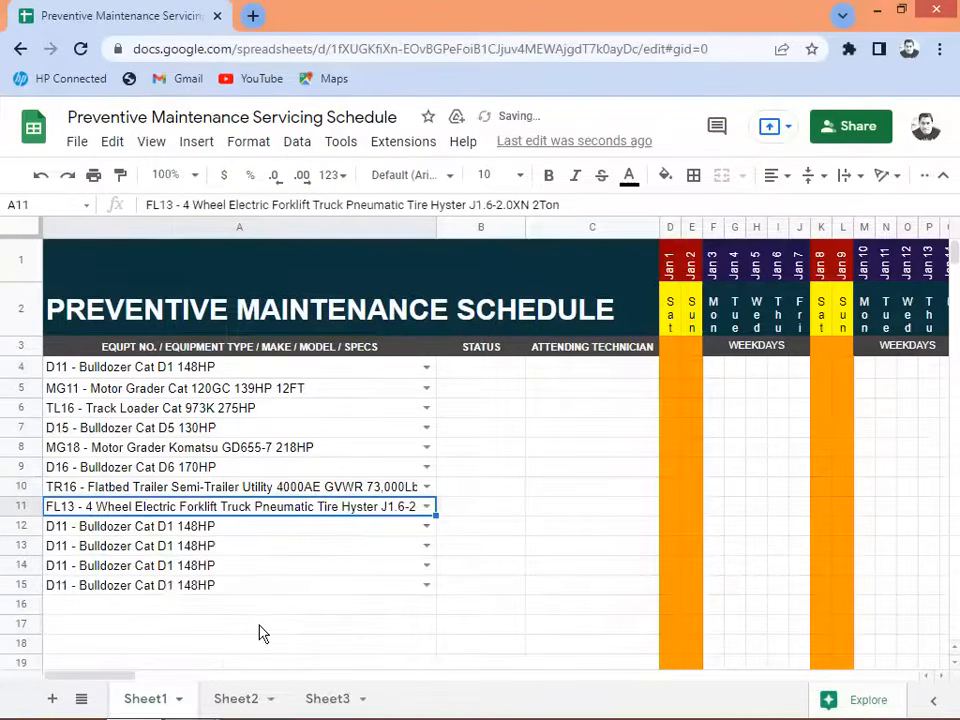
Set the equipment in A12 to MG20 - Motor Grader Komatsu GD655-7 218HP and in A13 to BL12 - Telescopic Boom Lift Genie S-40 XC 300Kg 14.19Meter.
{"action": "left_click", "coordinate": [427, 527]}
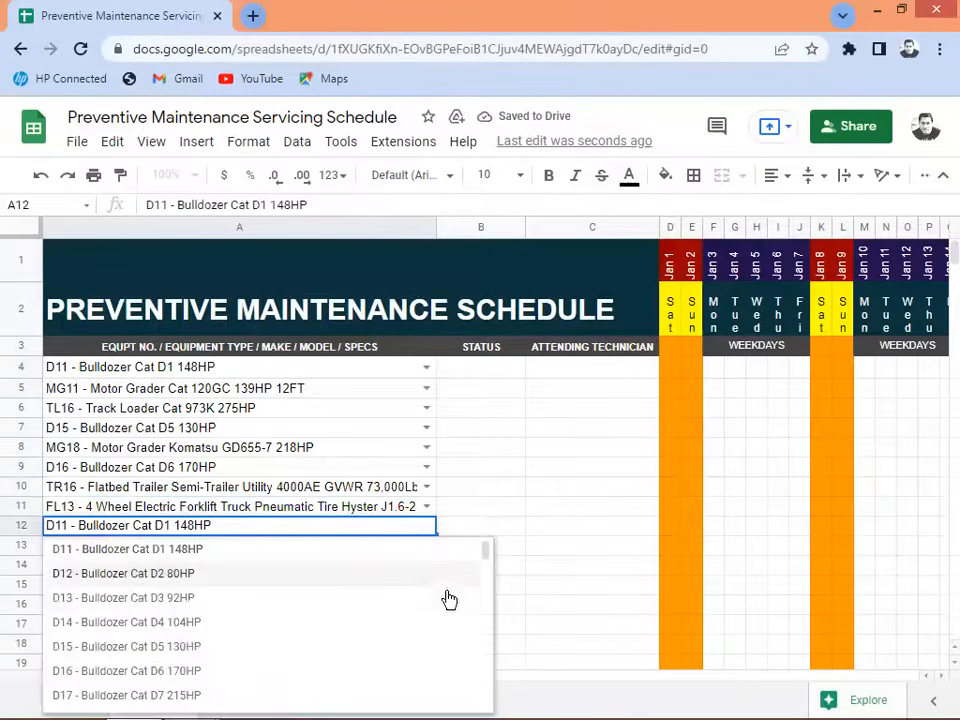
{"action": "left_click_drag", "start_coordinate": [484, 556], "coordinate": [488, 630]}
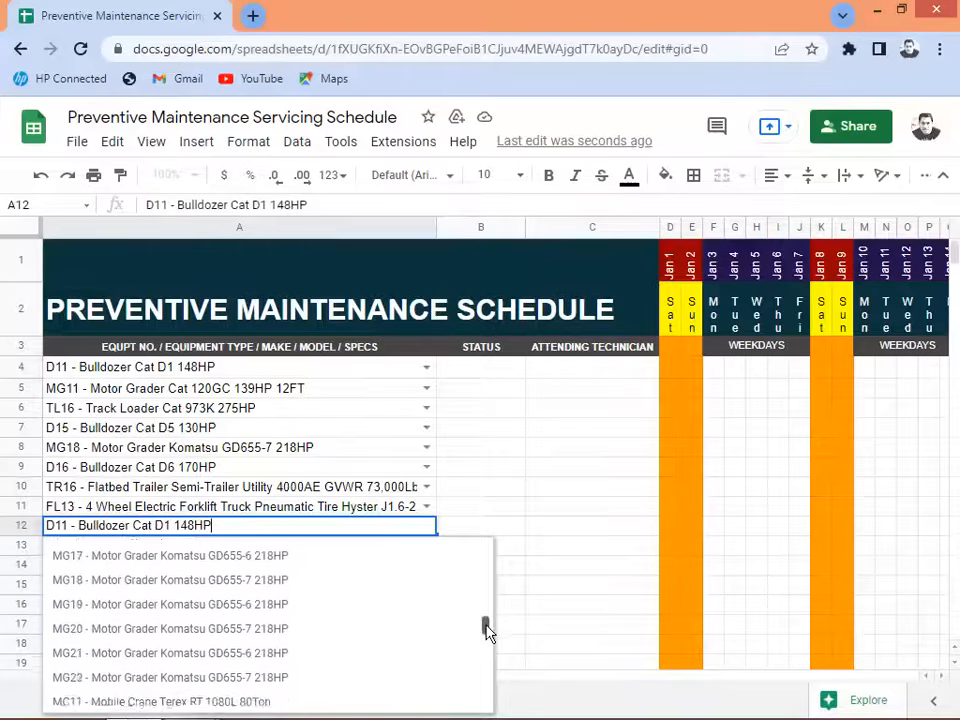
{"action": "left_click", "coordinate": [222, 607]}
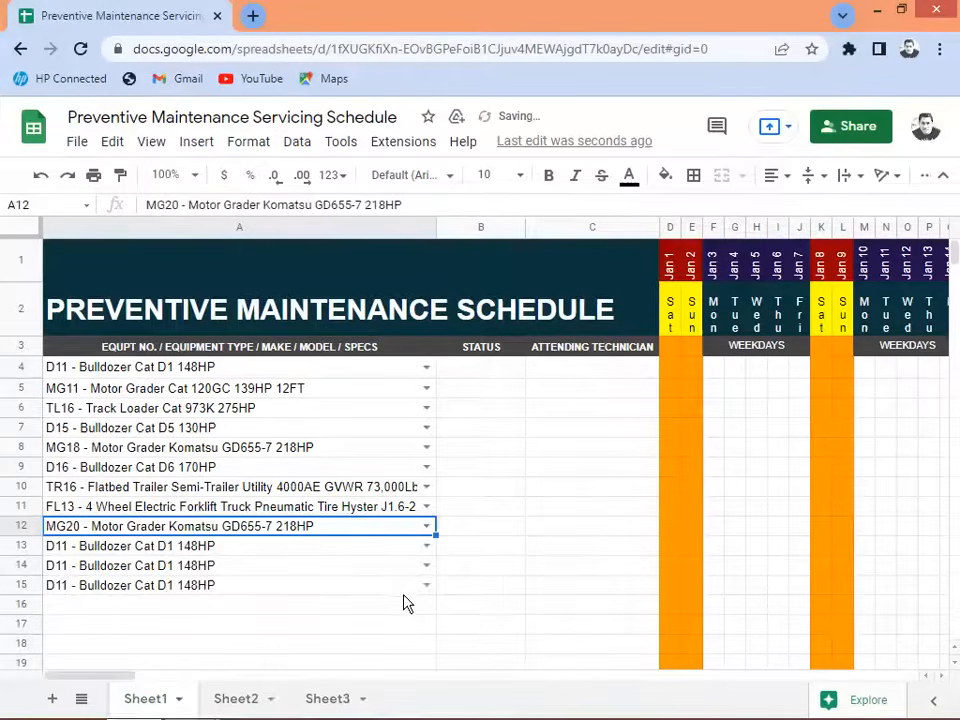
{"action": "left_click", "coordinate": [426, 545]}
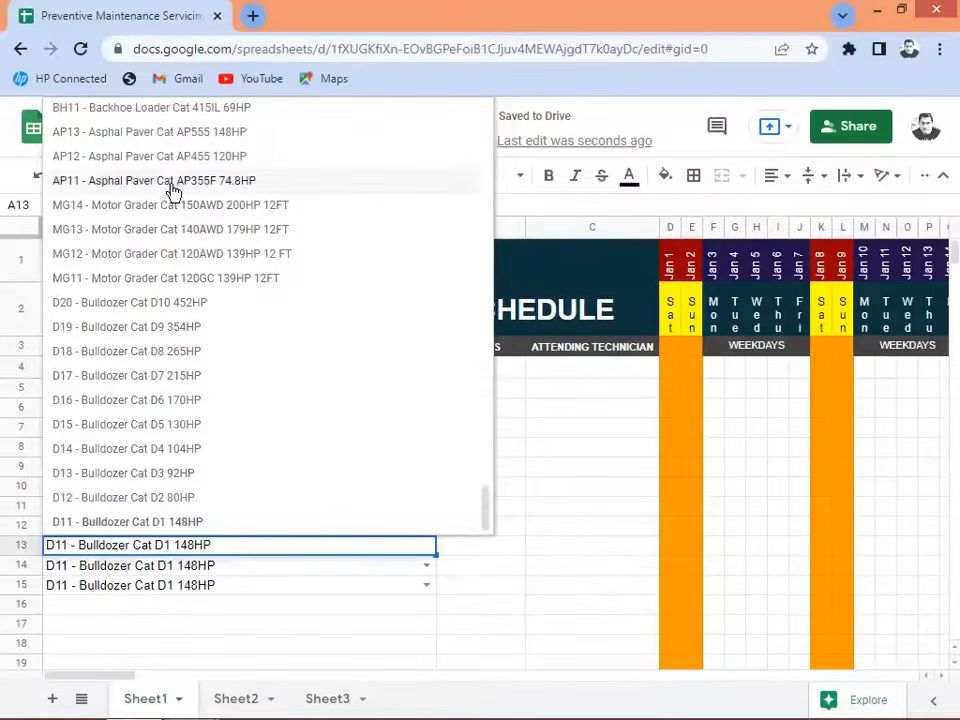
{"action": "scroll", "coordinate": [204, 236], "scroll_direction": "up", "scroll_amount": 5}
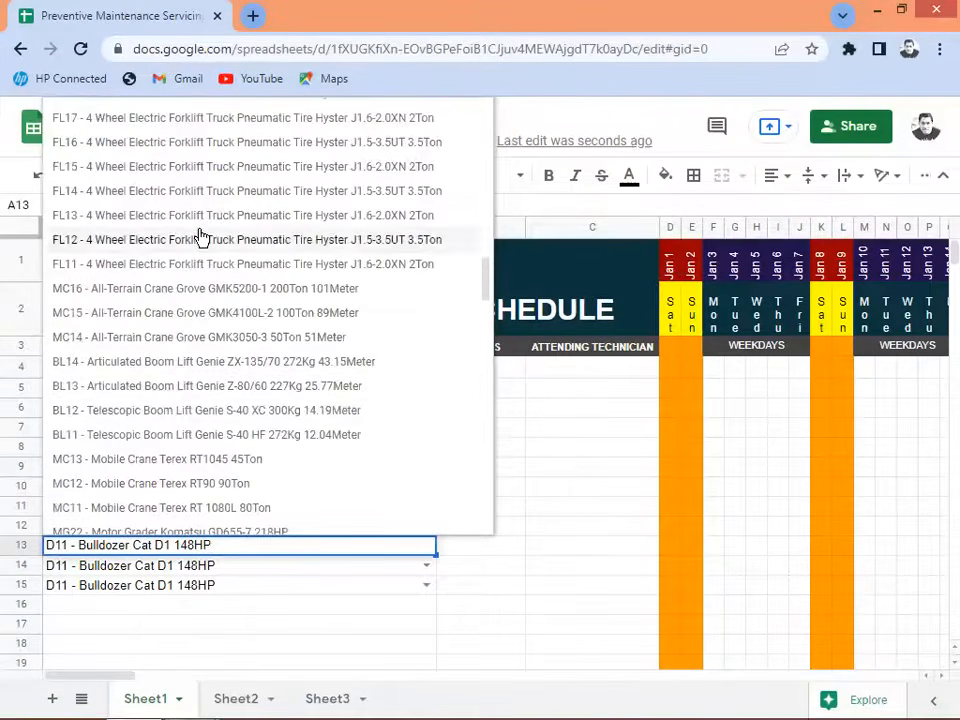
{"action": "left_click", "coordinate": [166, 412]}
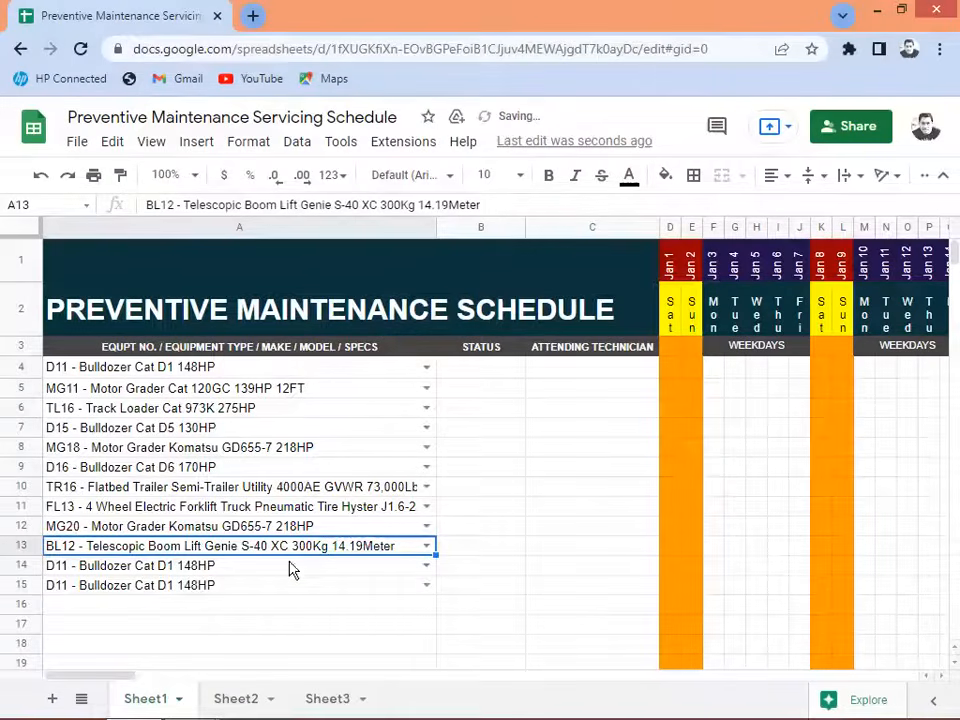
Set the equipment in A14 to D14 - Bulldozer Cat D4 104HP and in A15 to PU12 - Pick Up Truck 4-Wheel Drive F150.
{"action": "left_click", "coordinate": [424, 565]}
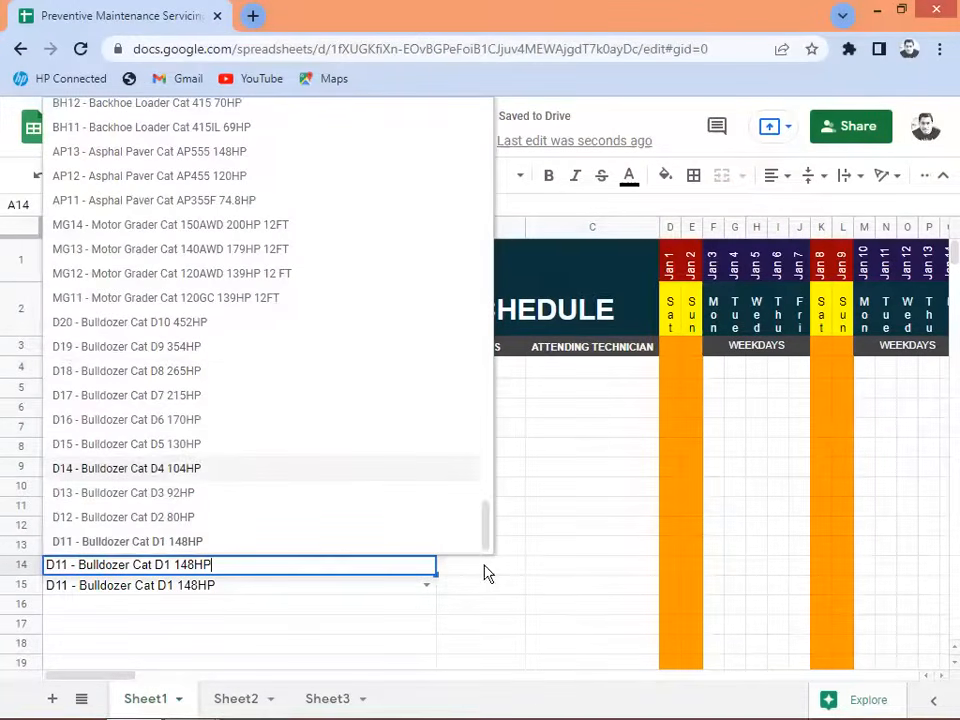
{"action": "key", "text": "Return"}
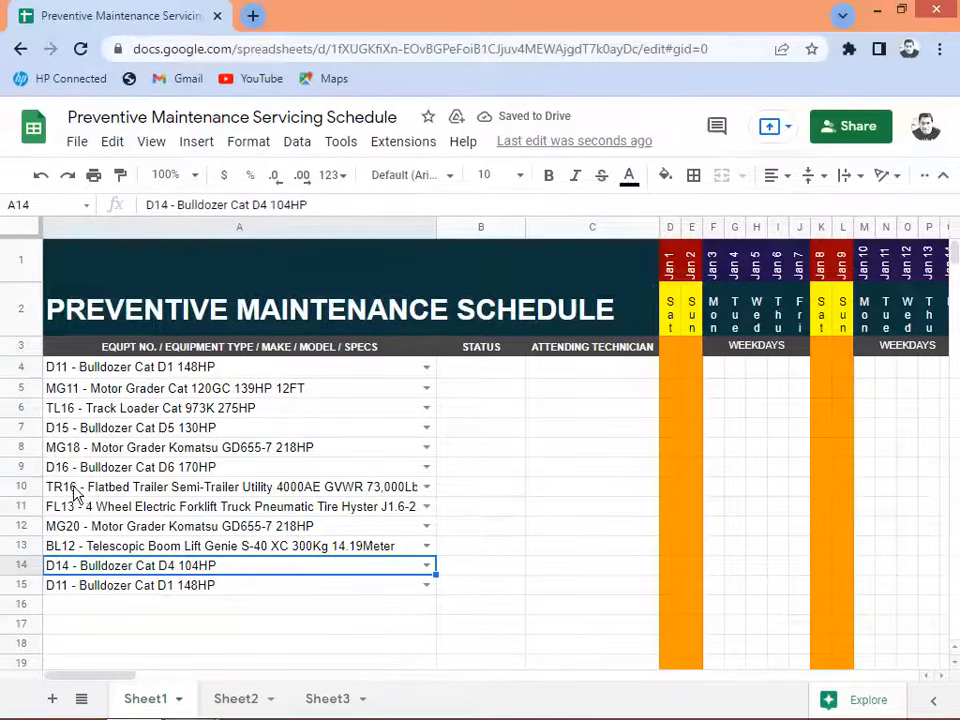
{"action": "left_click", "coordinate": [426, 586]}
{"action": "scroll", "coordinate": [191, 443], "scroll_direction": "up", "scroll_amount": 10}
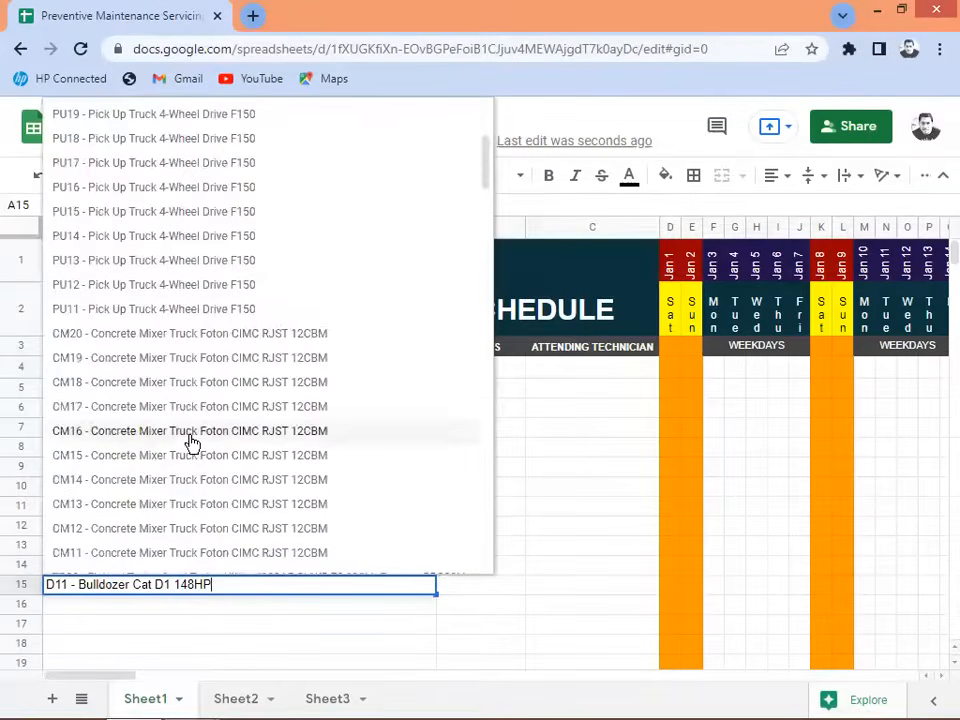
{"action": "left_click", "coordinate": [140, 284]}
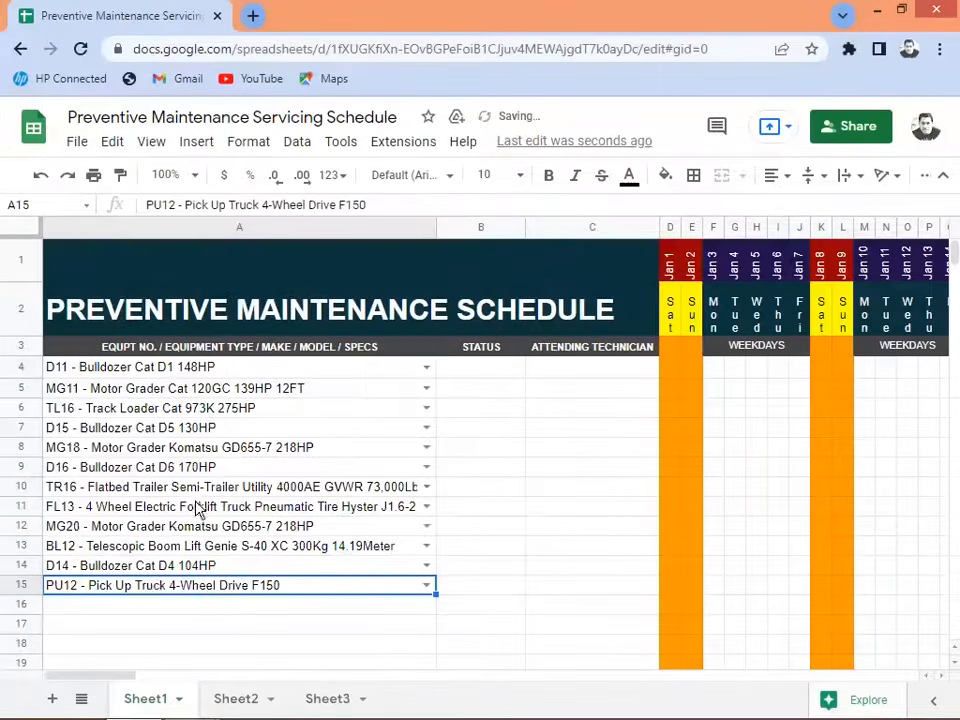
Set A16's data validation criteria to a list from the sundry equipment range Sheet2!B2:B37.
{"action": "left_click", "coordinate": [186, 610]}
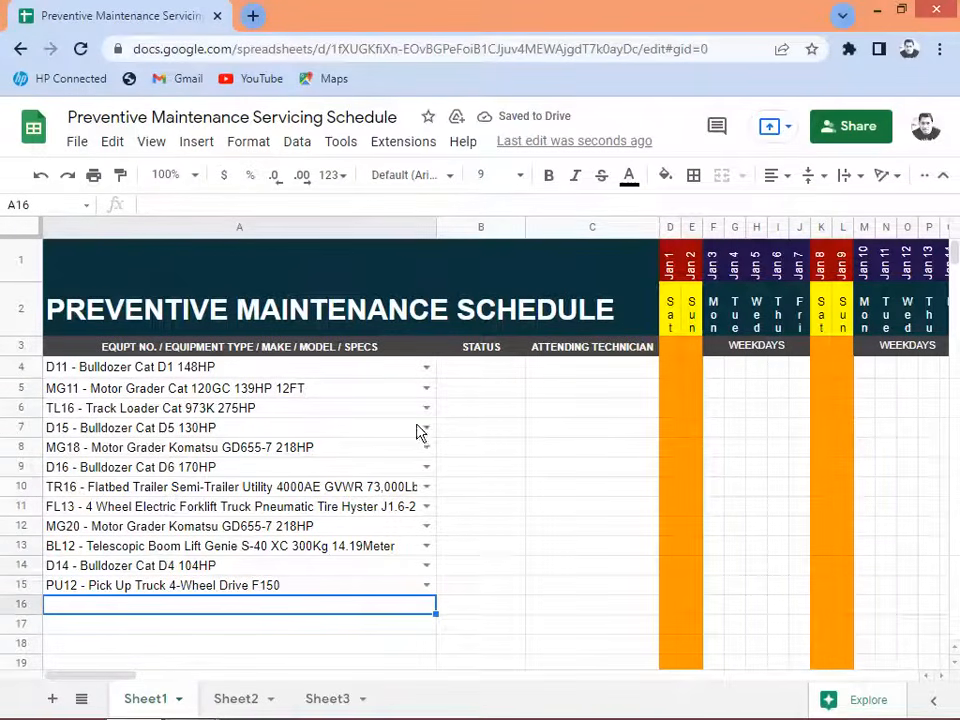
{"action": "left_click", "coordinate": [224, 703]}
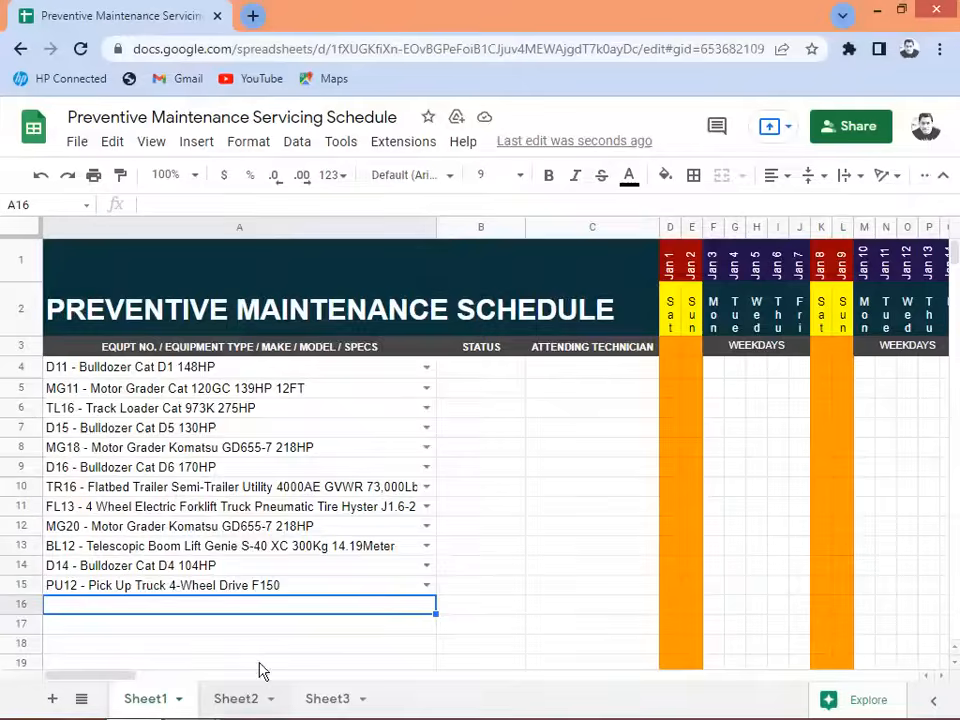
{"action": "left_click", "coordinate": [137, 699]}
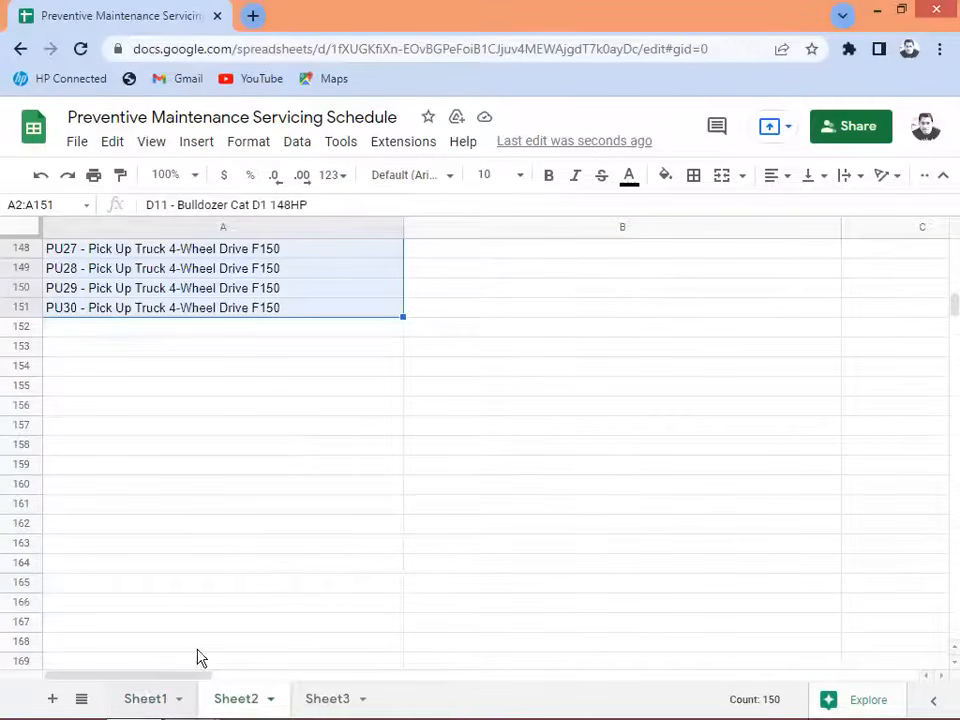
{"action": "left_click", "coordinate": [300, 145]}
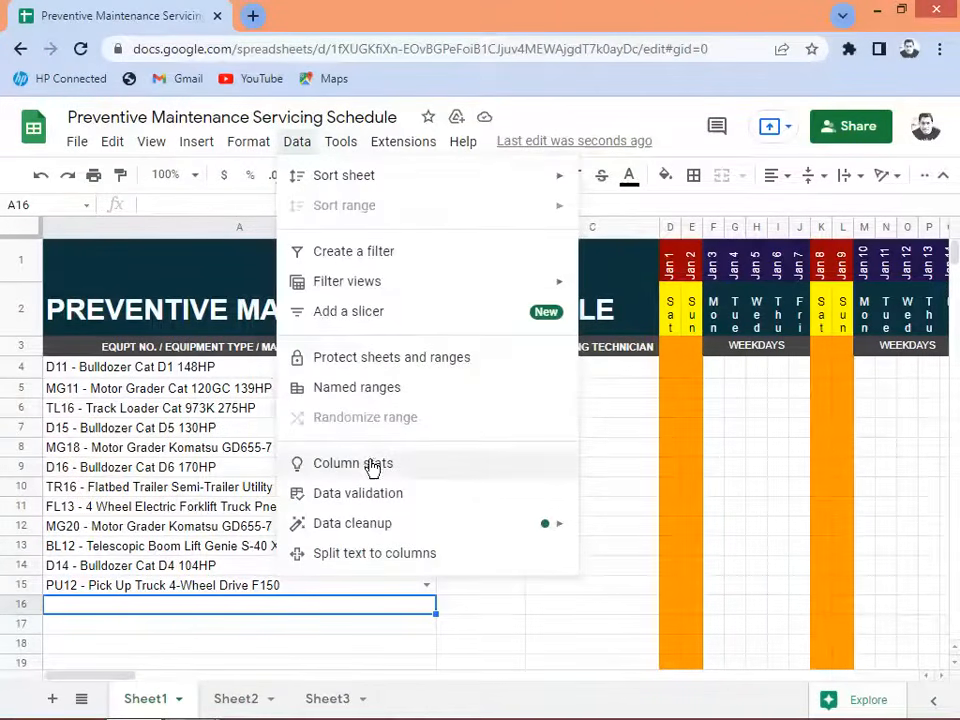
{"action": "left_click", "coordinate": [365, 493]}
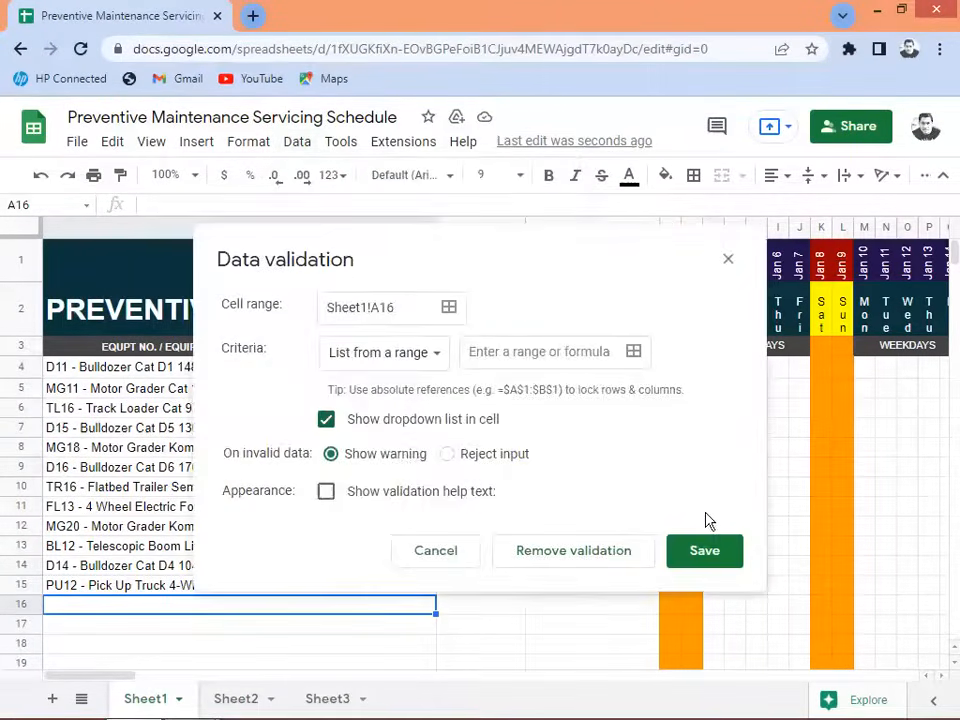
{"action": "left_click", "coordinate": [638, 355]}
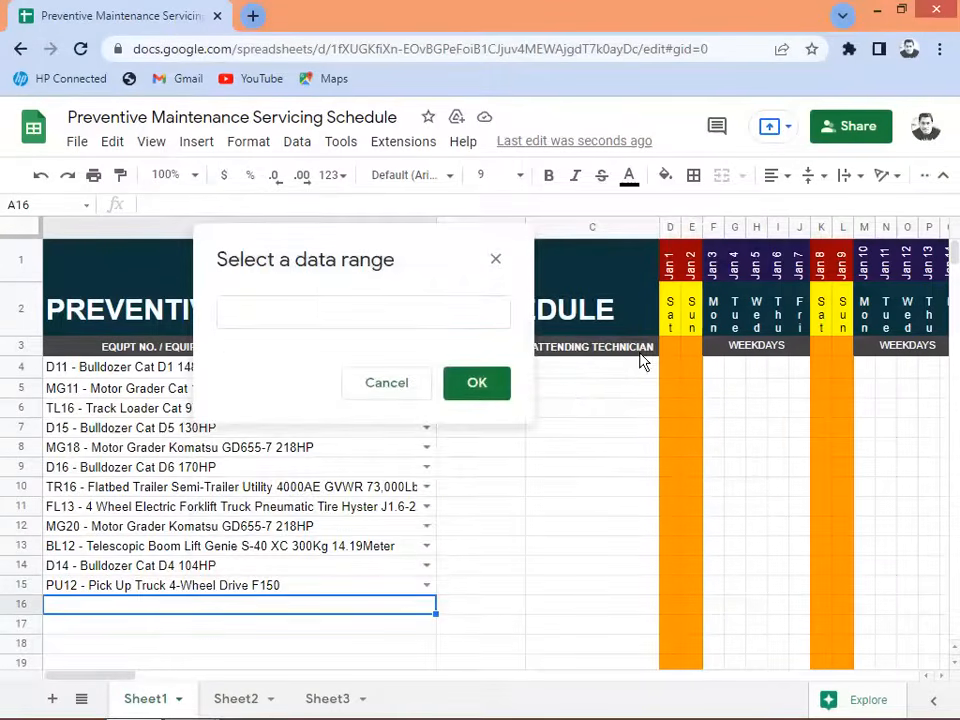
{"action": "left_click", "coordinate": [236, 703]}
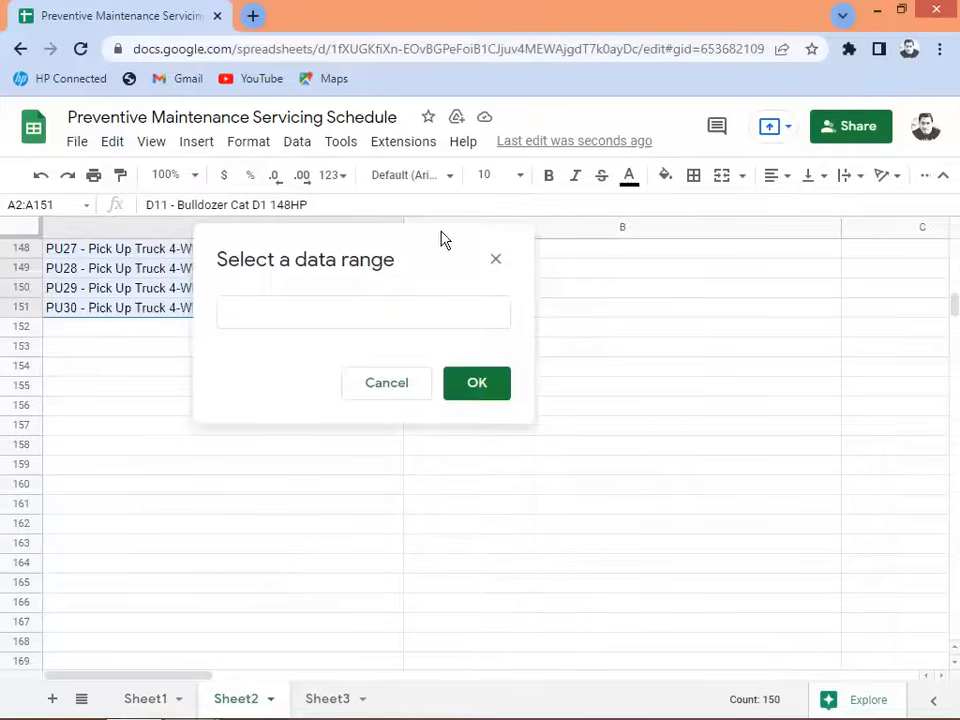
{"action": "left_click_drag", "start_coordinate": [431, 268], "coordinate": [465, 482]}
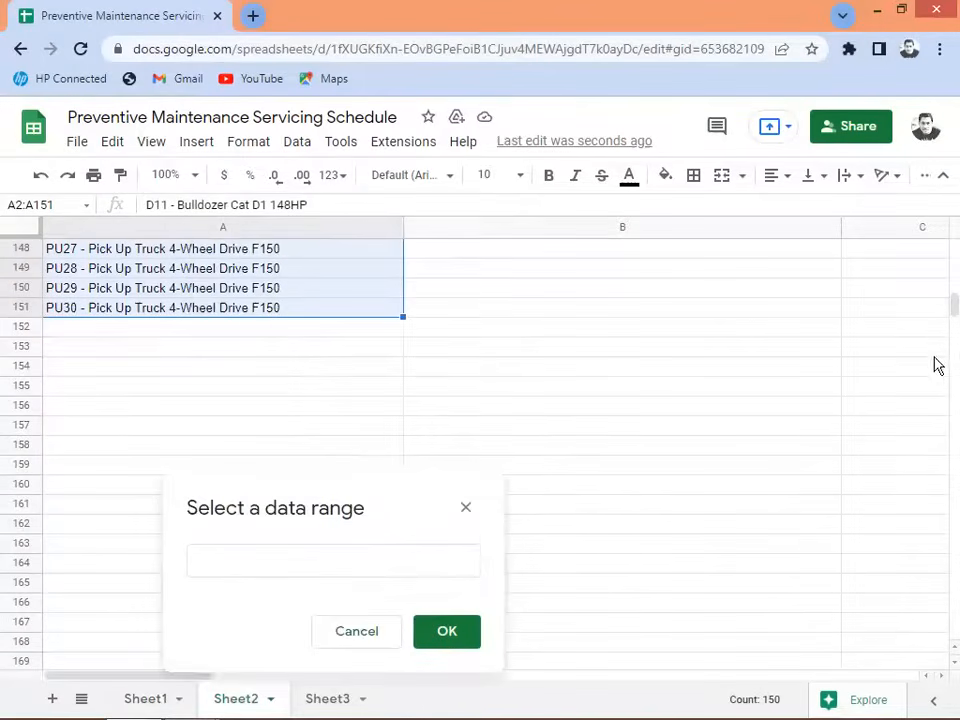
{"action": "left_click_drag", "start_coordinate": [947, 306], "coordinate": [943, 247]}
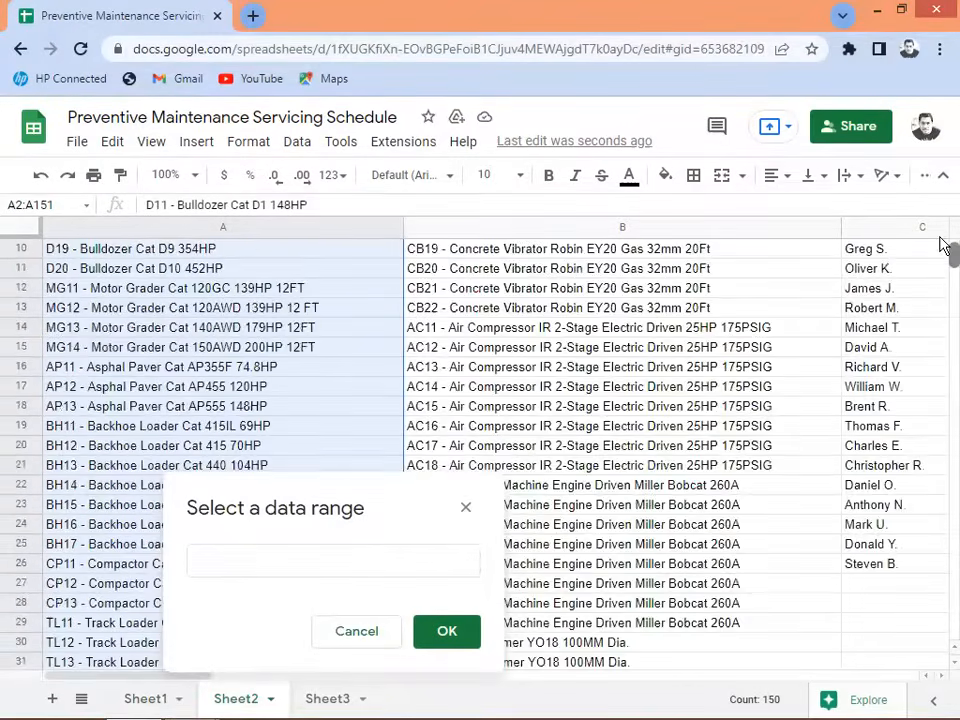
{"action": "scroll", "coordinate": [614, 292], "scroll_direction": "up", "scroll_amount": 3}
{"action": "left_click", "coordinate": [543, 291]}
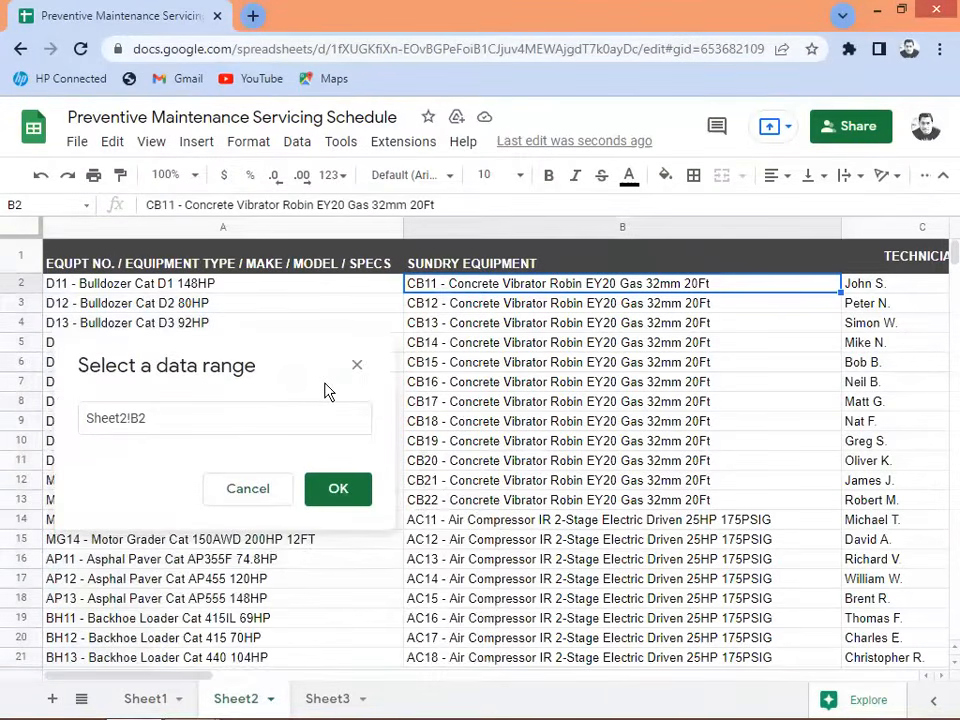
{"action": "left_click_drag", "start_coordinate": [502, 292], "coordinate": [591, 506]}
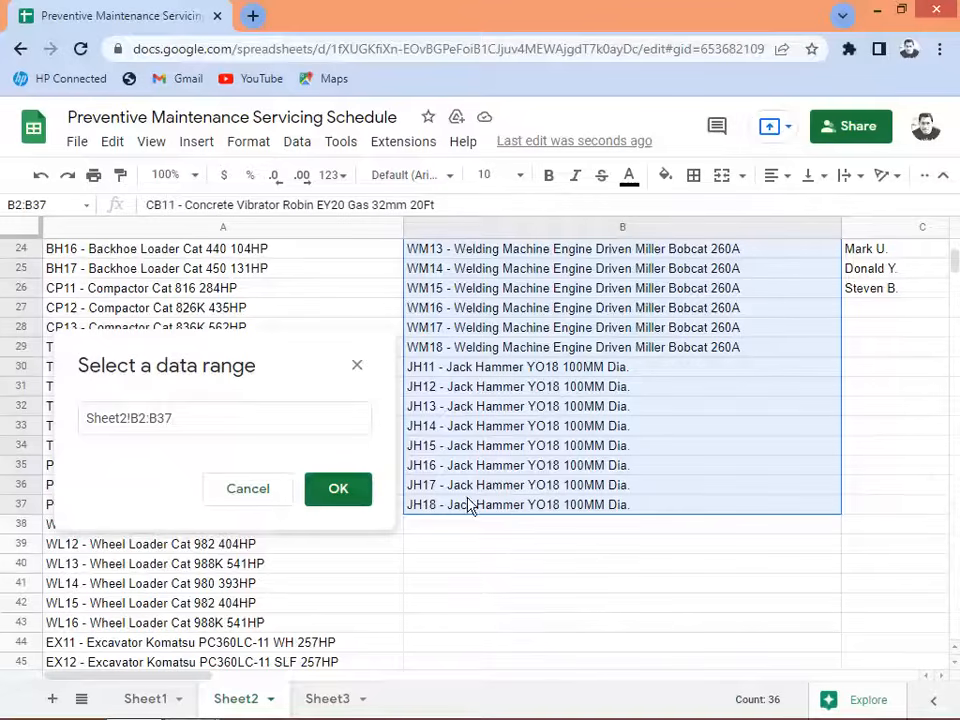
{"action": "left_click", "coordinate": [338, 490]}
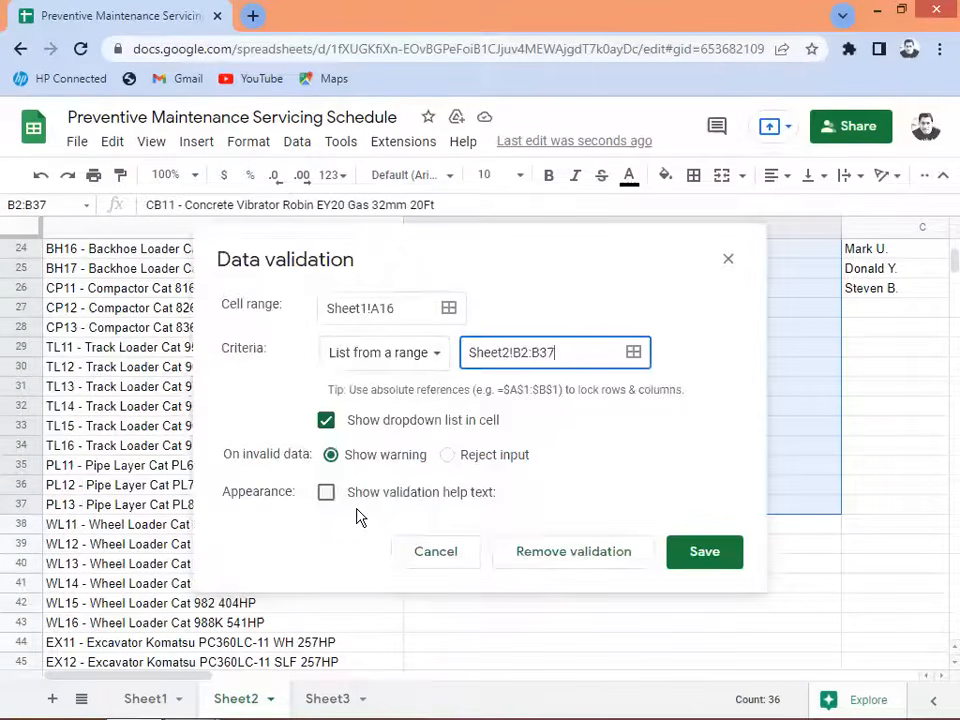
Save A16's validation rule with invalid input rejected and return to Sheet1.
{"action": "left_click", "coordinate": [470, 457]}
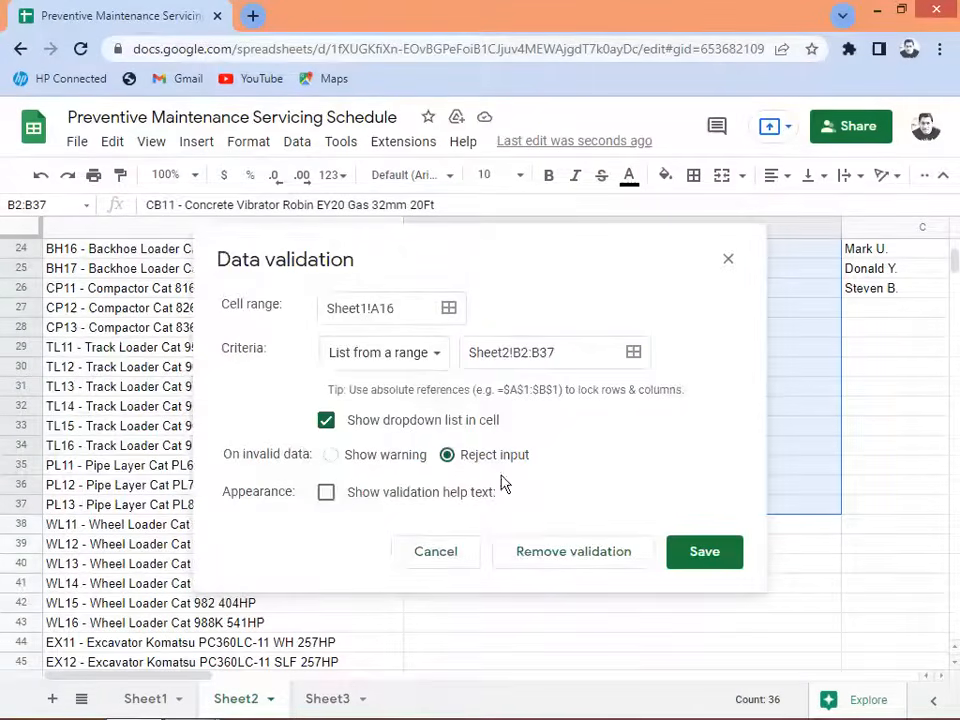
{"action": "left_click", "coordinate": [706, 553]}
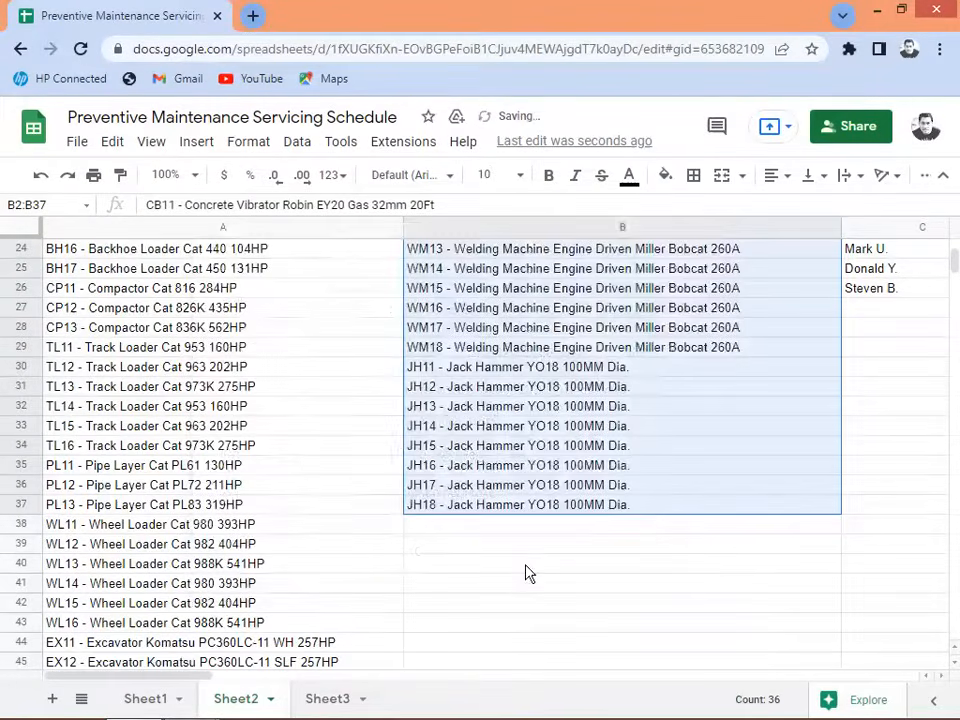
{"action": "left_click", "coordinate": [148, 706]}
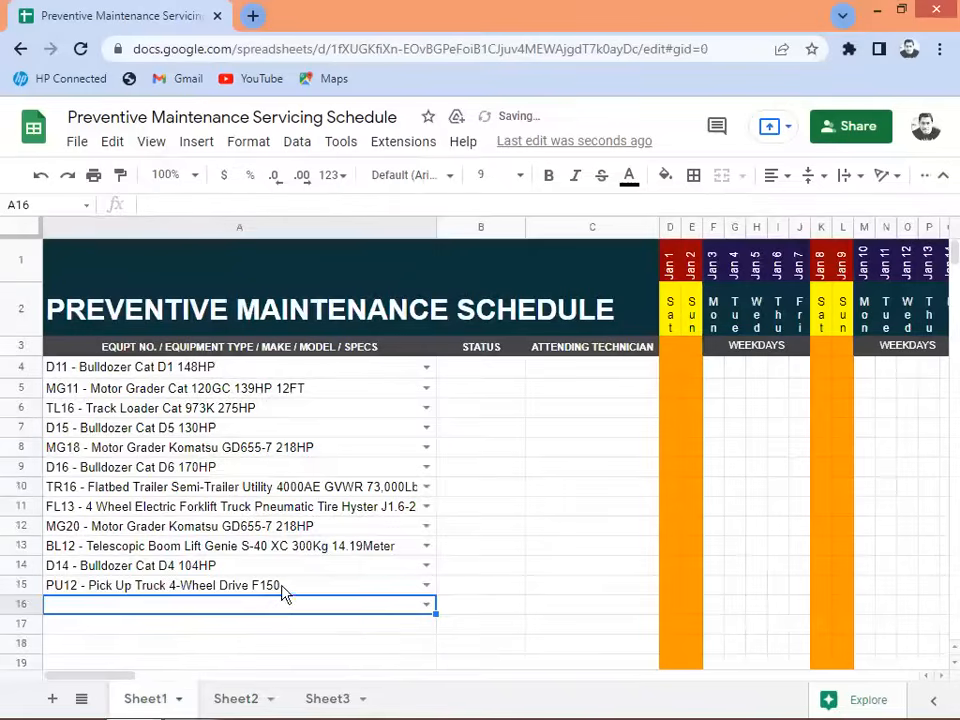
Set A16 to CB18 - Concrete Vibrator Robin EY20 Gas 32mm 20Ft and fill it with its dropdown down through A18.
{"action": "left_click", "coordinate": [427, 605]}
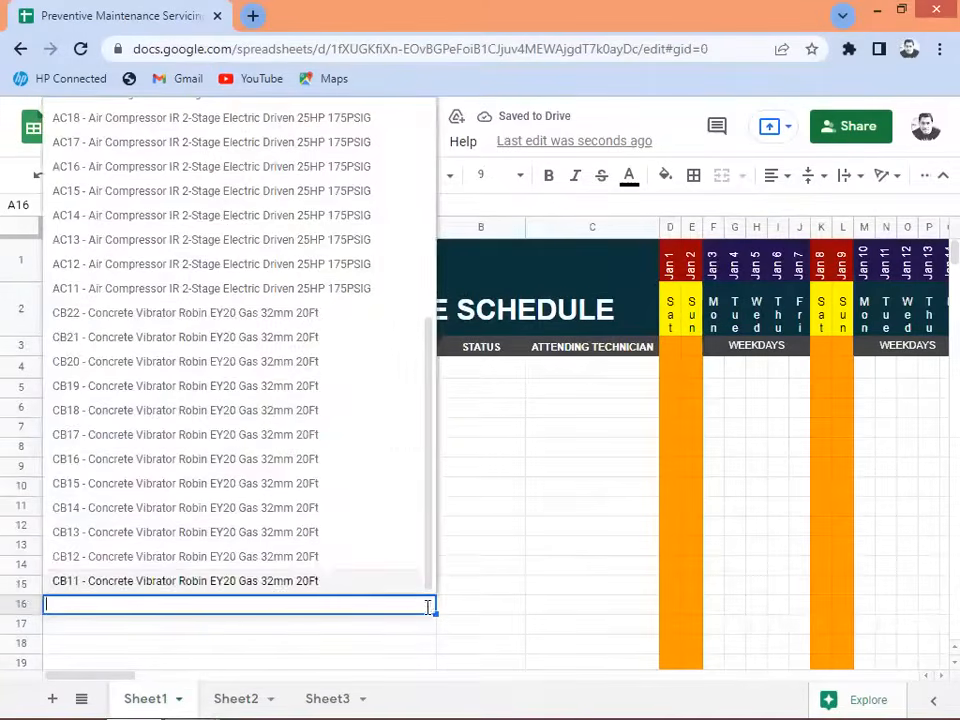
{"action": "left_click", "coordinate": [187, 418]}
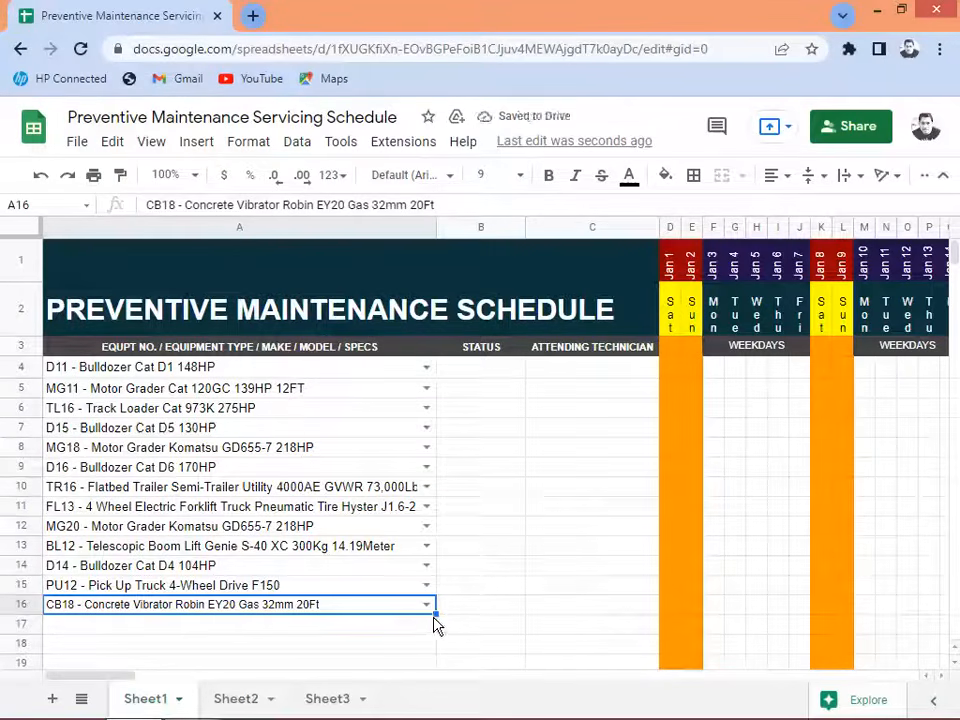
{"action": "left_click_drag", "start_coordinate": [436, 614], "coordinate": [400, 658]}
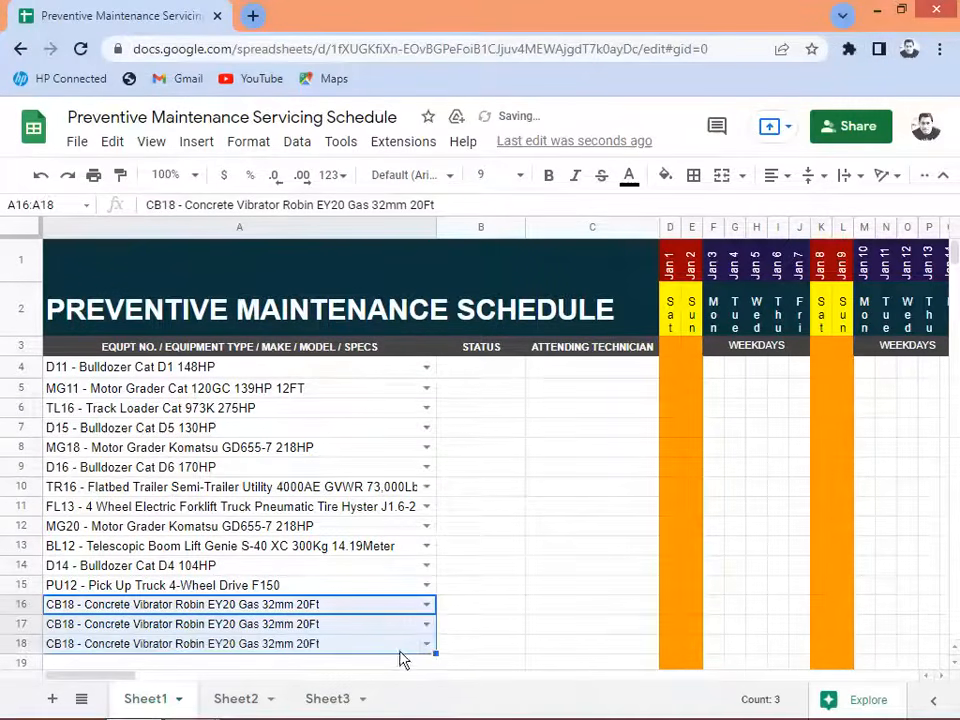
Set A17 to AC15 - Air Compressor IR 2-Stage Electric Driven 25HP 175PSIG and A18 to JH15 - Jack Hammer YO18 100MM Dia.
{"action": "left_click", "coordinate": [426, 626]}
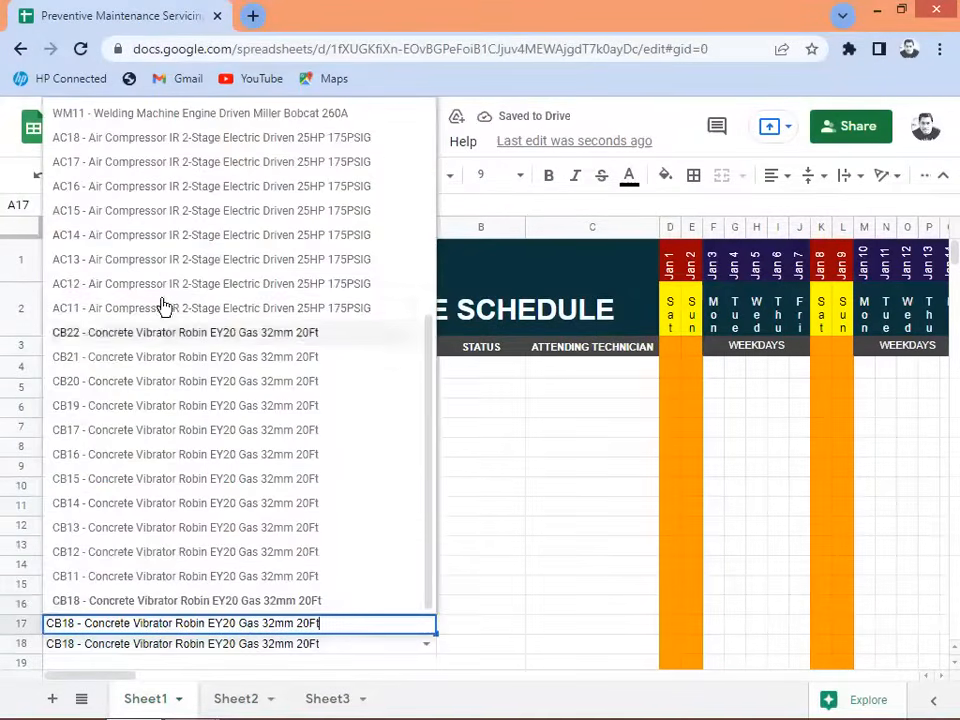
{"action": "left_click", "coordinate": [174, 211]}
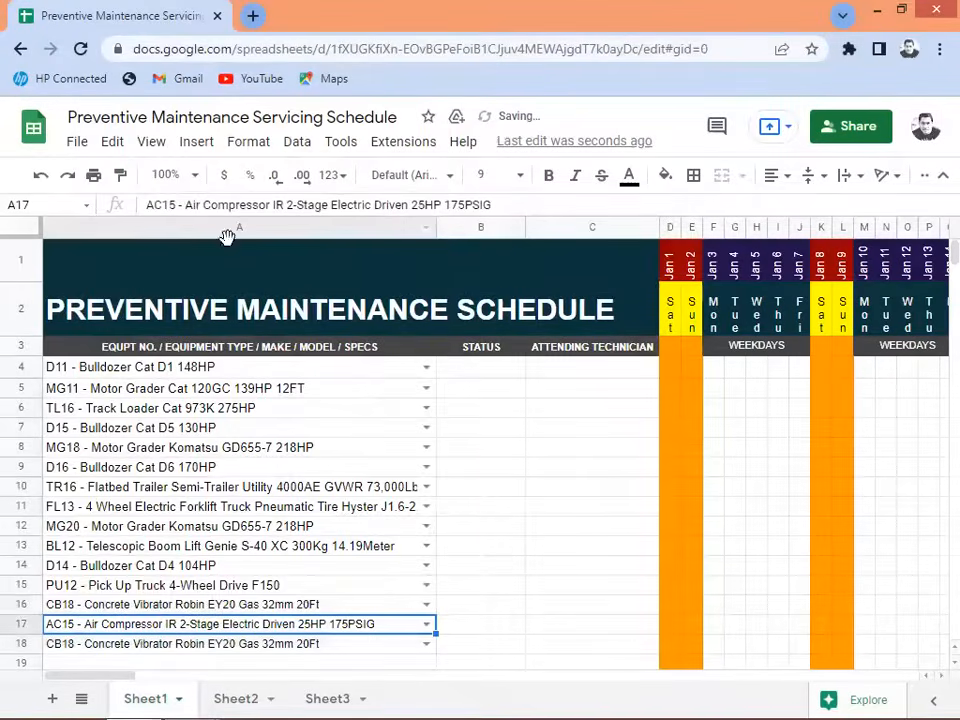
{"action": "left_click", "coordinate": [426, 644]}
{"action": "scroll", "coordinate": [183, 352], "scroll_direction": "up", "scroll_amount": 2}
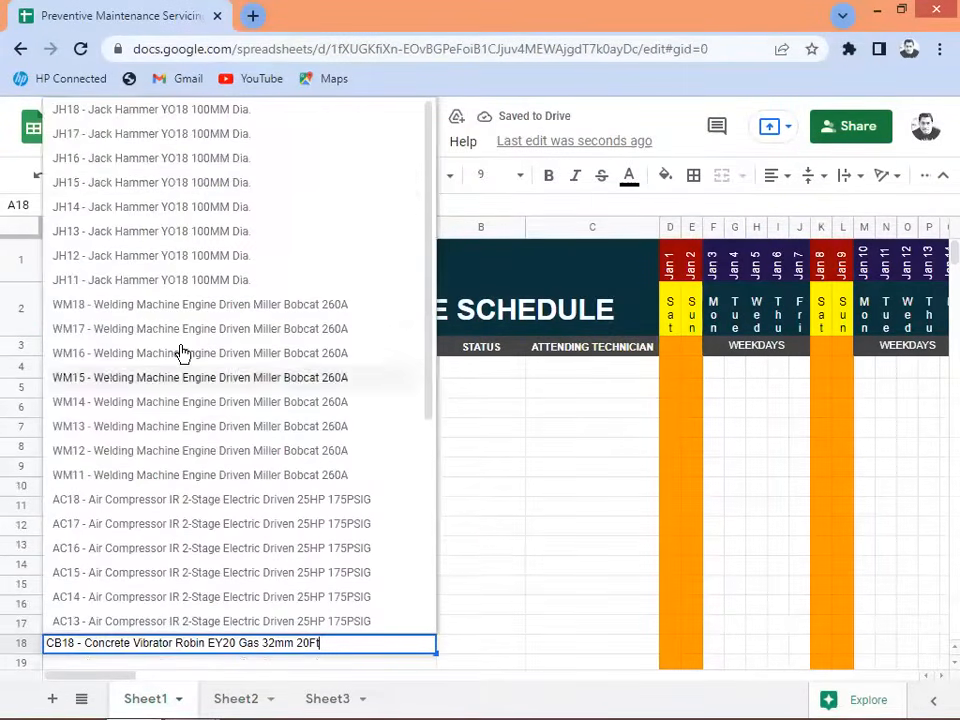
{"action": "left_click", "coordinate": [167, 182]}
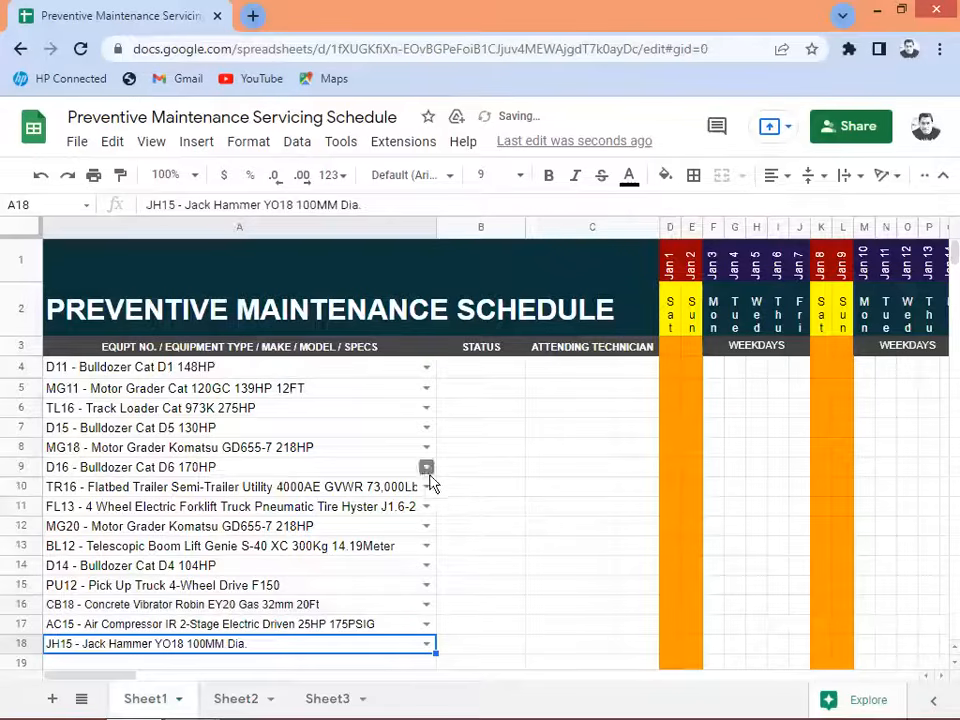
Open data validation for STATUS cell B4 and start picking the source range for its list criteria.
{"action": "scroll", "coordinate": [525, 463], "scroll_direction": "down", "scroll_amount": 1}
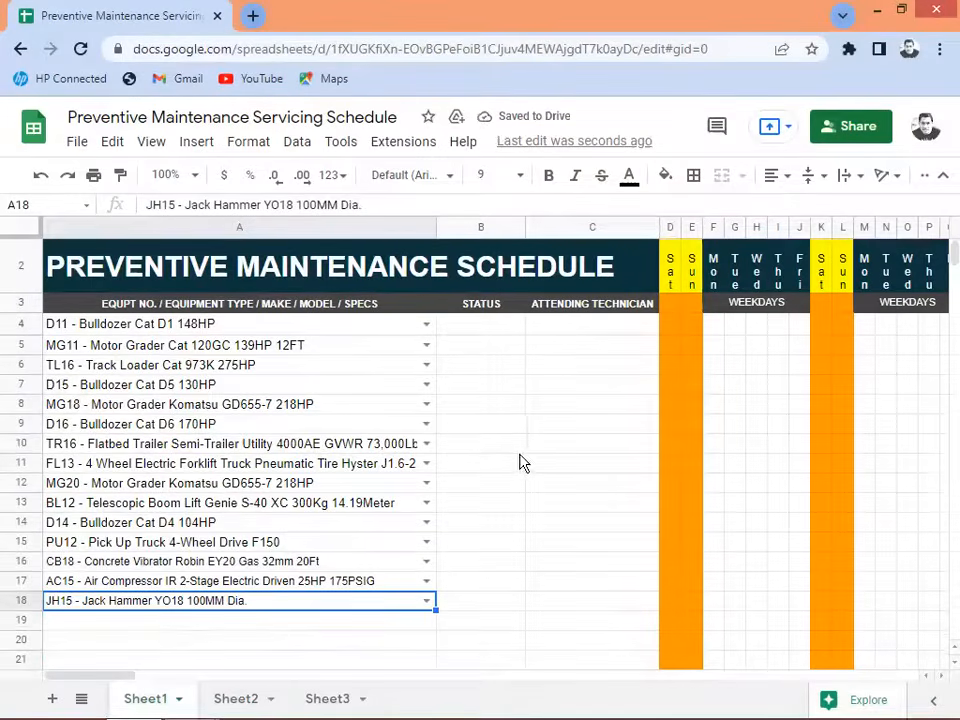
{"action": "scroll", "coordinate": [512, 461], "scroll_direction": "up", "scroll_amount": 1}
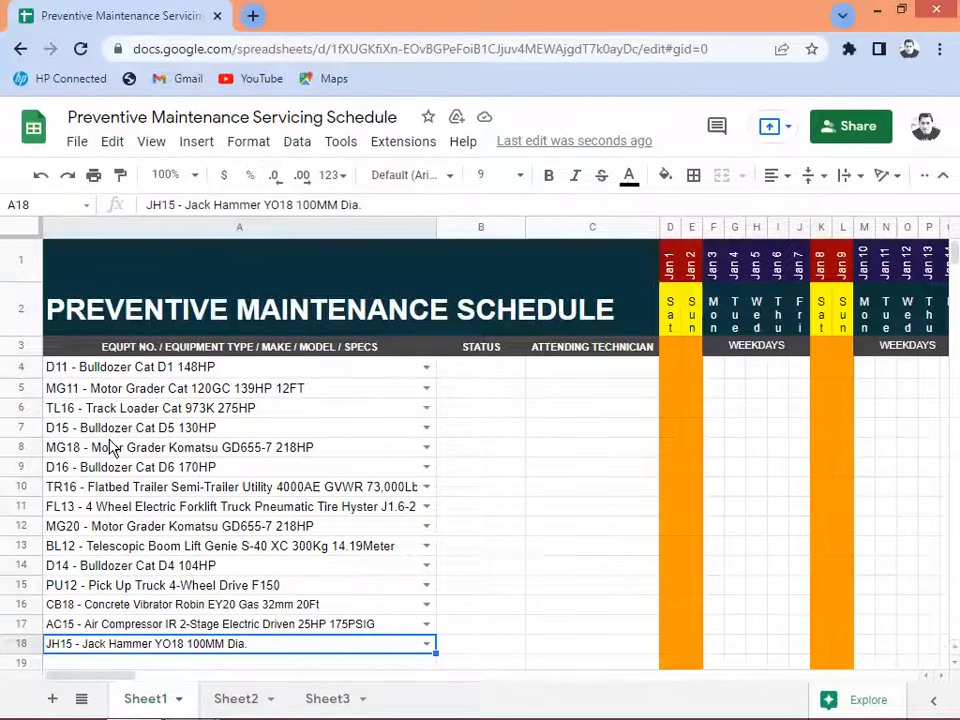
{"action": "left_click", "coordinate": [486, 372]}
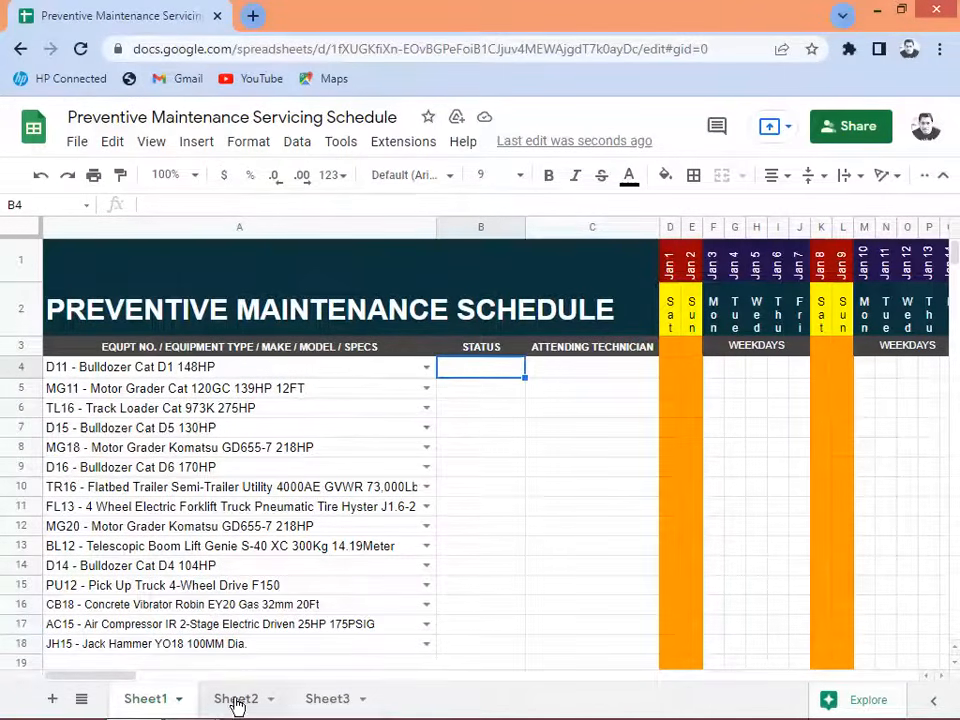
{"action": "left_click", "coordinate": [296, 143]}
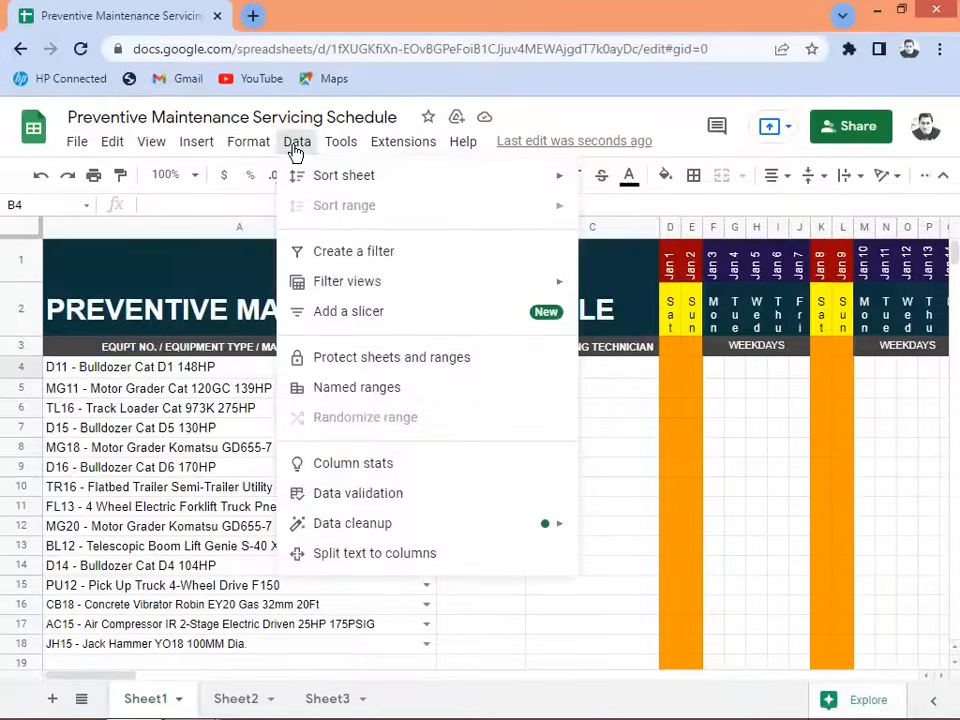
{"action": "left_click", "coordinate": [340, 495]}
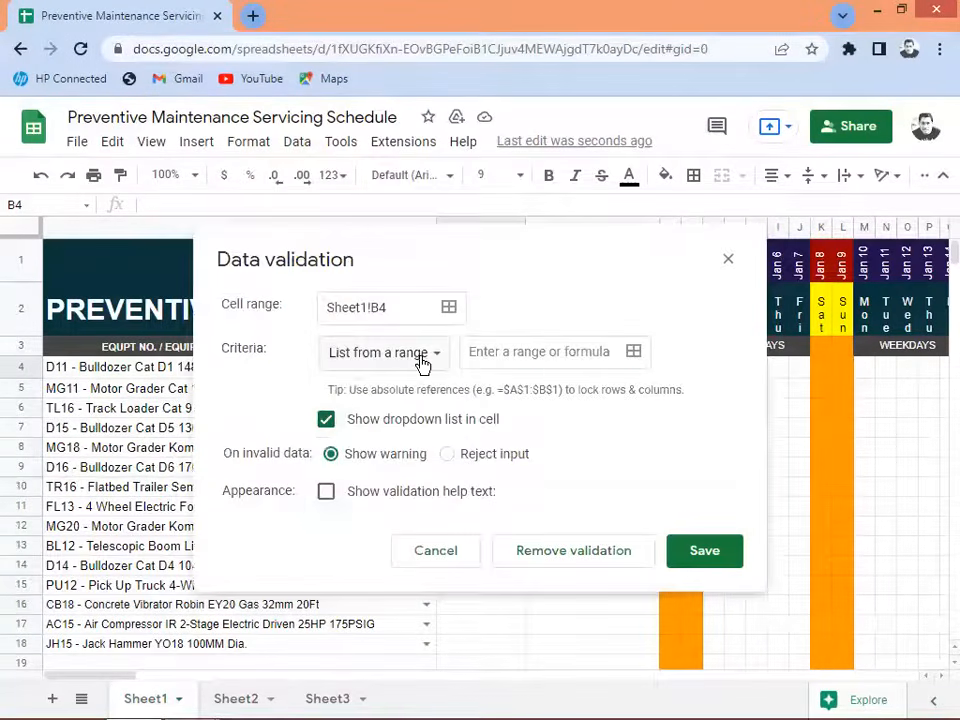
{"action": "left_click", "coordinate": [634, 355]}
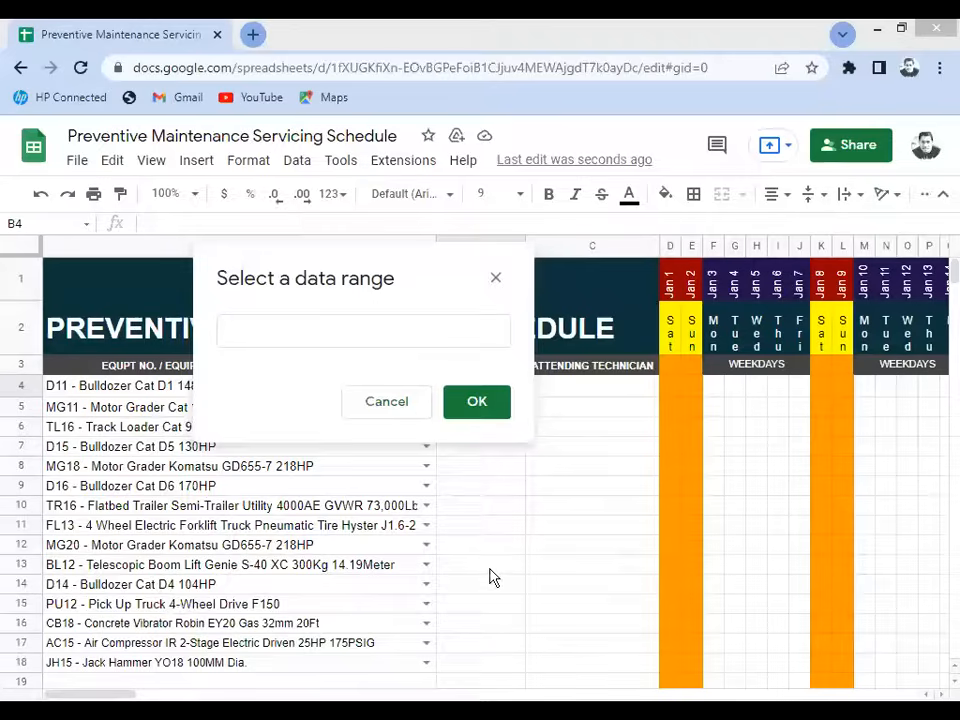
Set B4's validation list source to the status options in Sheet2!D2:D5.
{"action": "left_click", "coordinate": [489, 571]}
{"action": "left_click", "coordinate": [236, 716]}
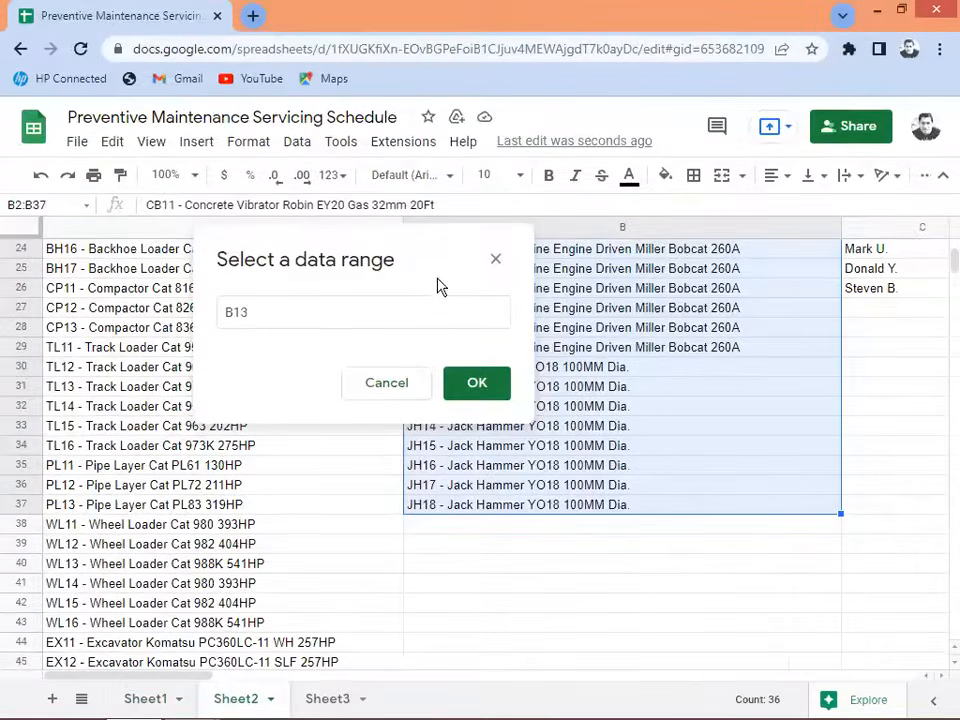
{"action": "left_click_drag", "start_coordinate": [432, 267], "coordinate": [274, 390]}
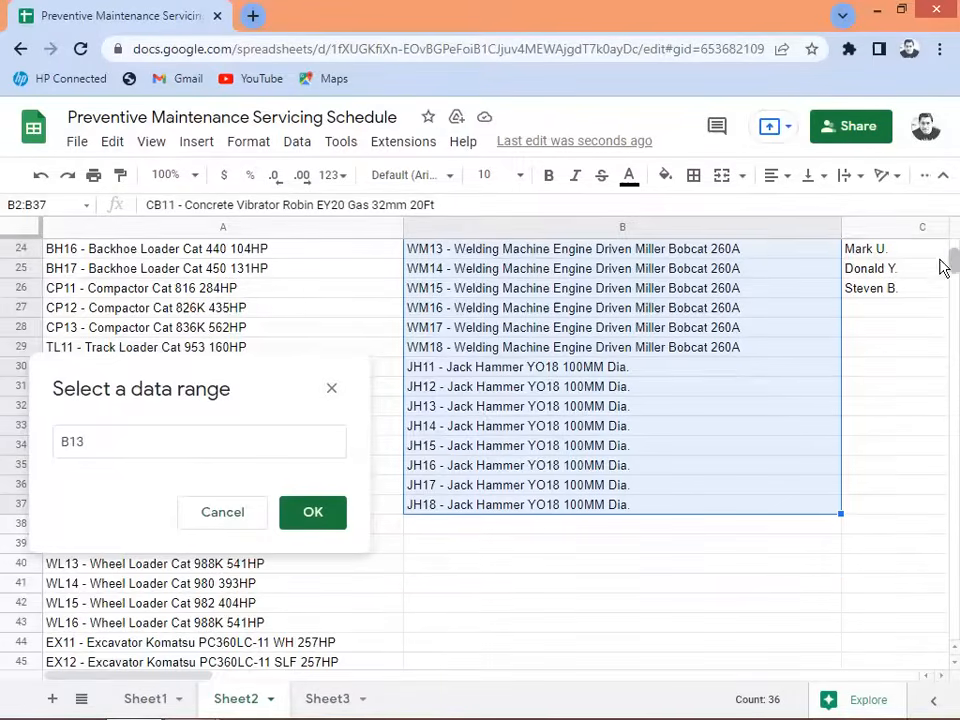
{"action": "scroll", "coordinate": [940, 279], "scroll_direction": "up", "scroll_amount": 5}
{"action": "scroll", "coordinate": [940, 279], "scroll_direction": "up", "scroll_amount": 3}
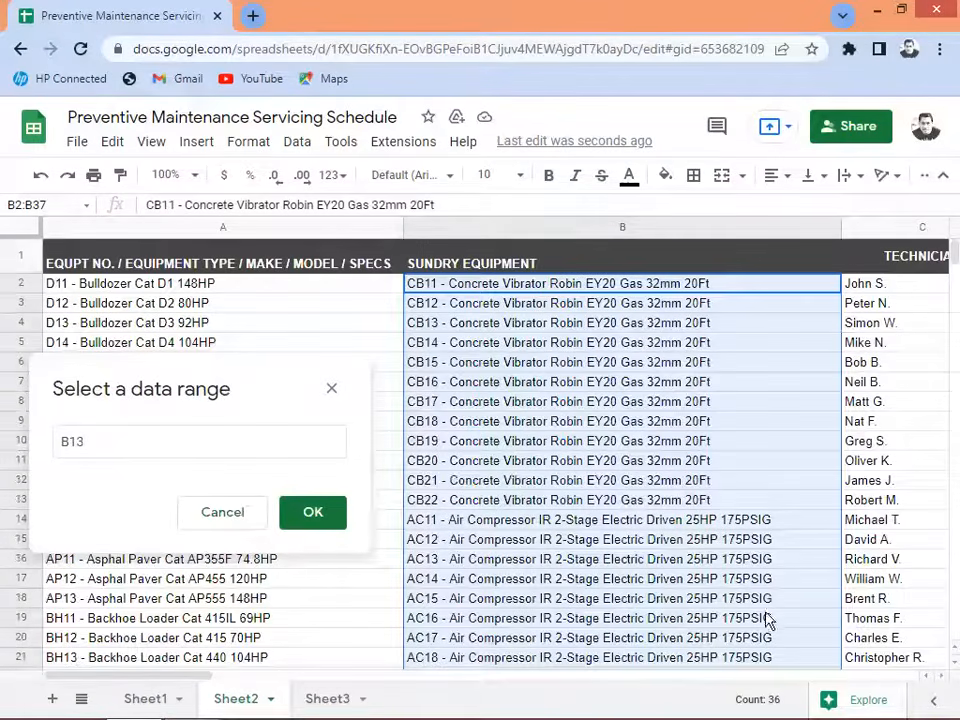
{"action": "left_click", "coordinate": [940, 678]}
{"action": "left_click", "coordinate": [697, 287]}
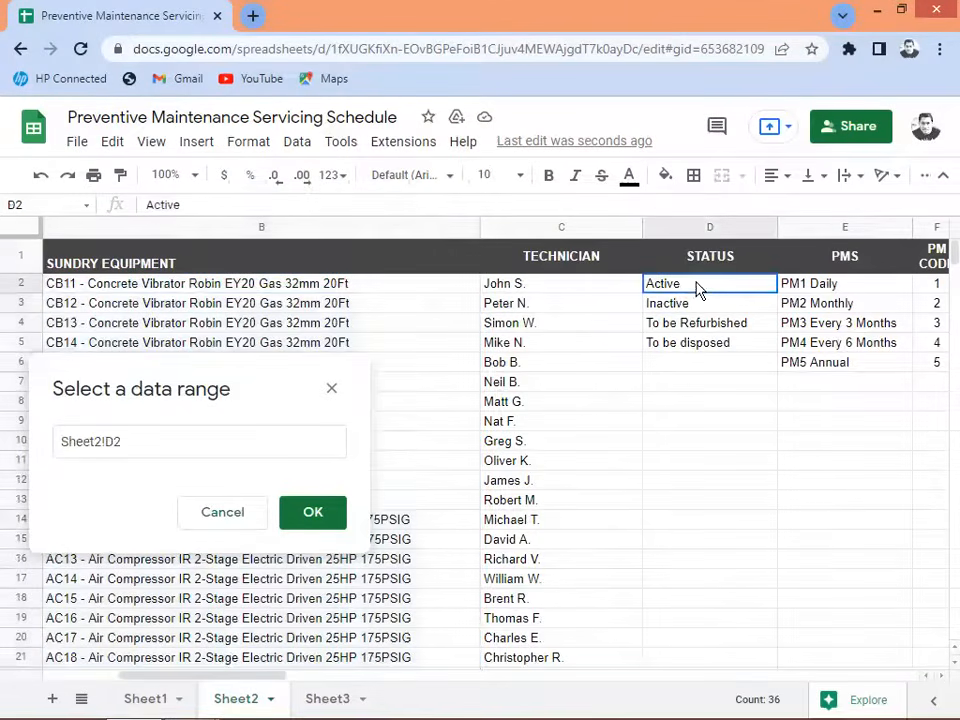
{"action": "left_click_drag", "start_coordinate": [697, 298], "coordinate": [699, 345]}
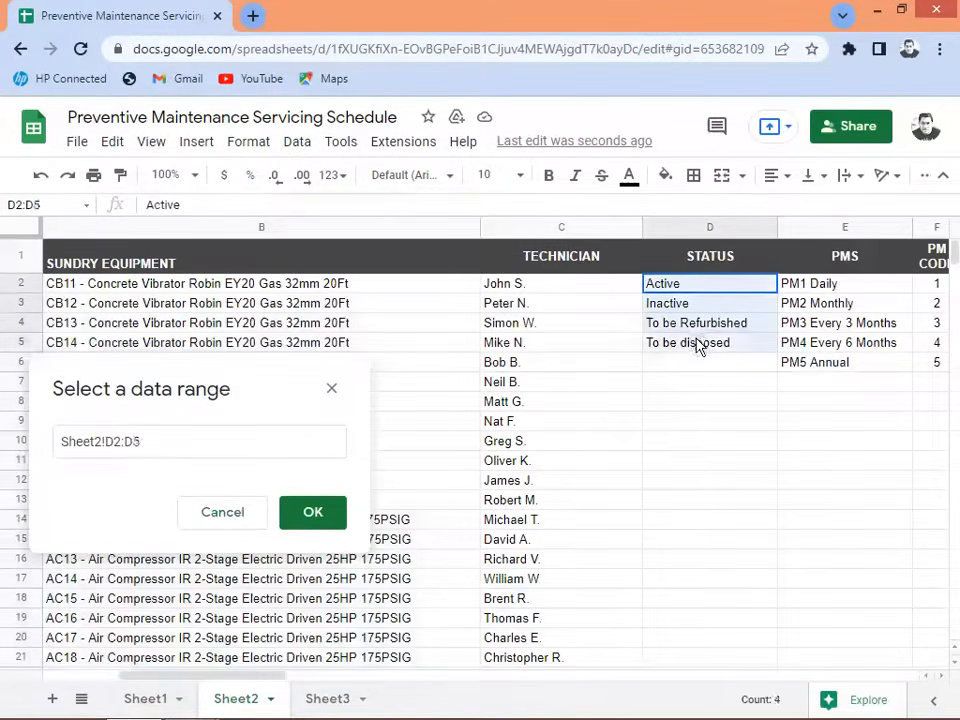
{"action": "left_click", "coordinate": [307, 520]}
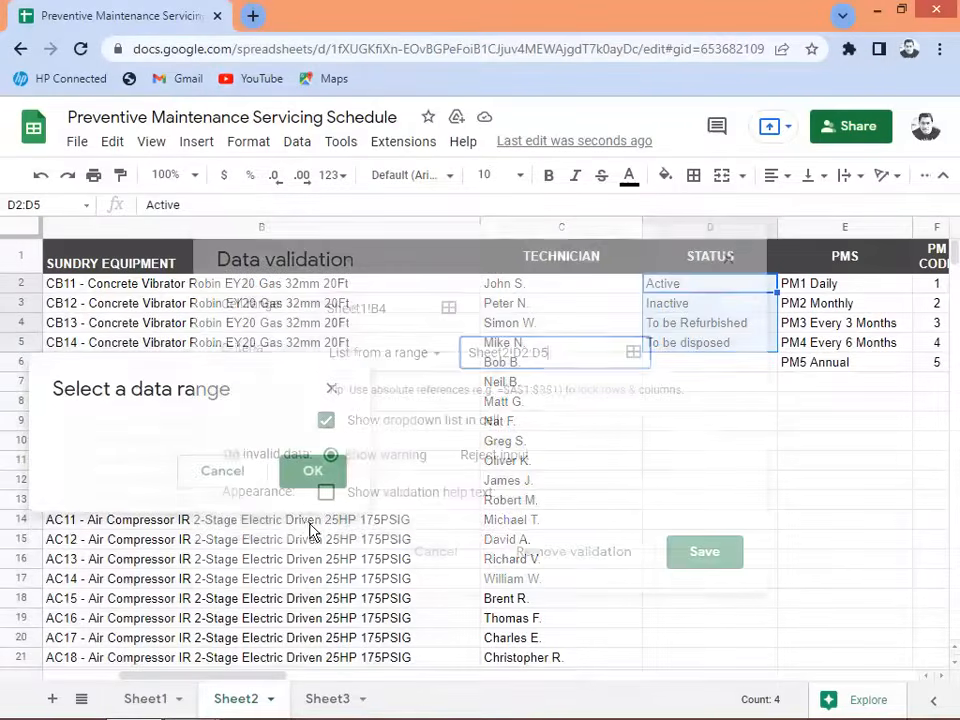
Save B4's validation rule with invalid input rejected and return to Sheet1.
{"action": "left_click", "coordinate": [462, 464]}
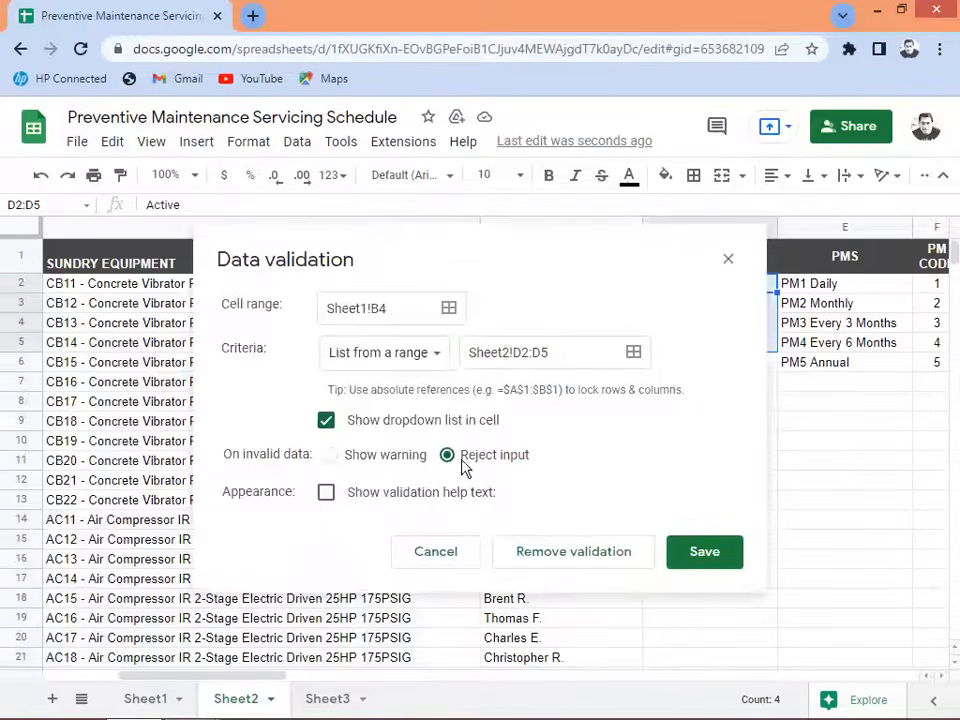
{"action": "left_click", "coordinate": [690, 552]}
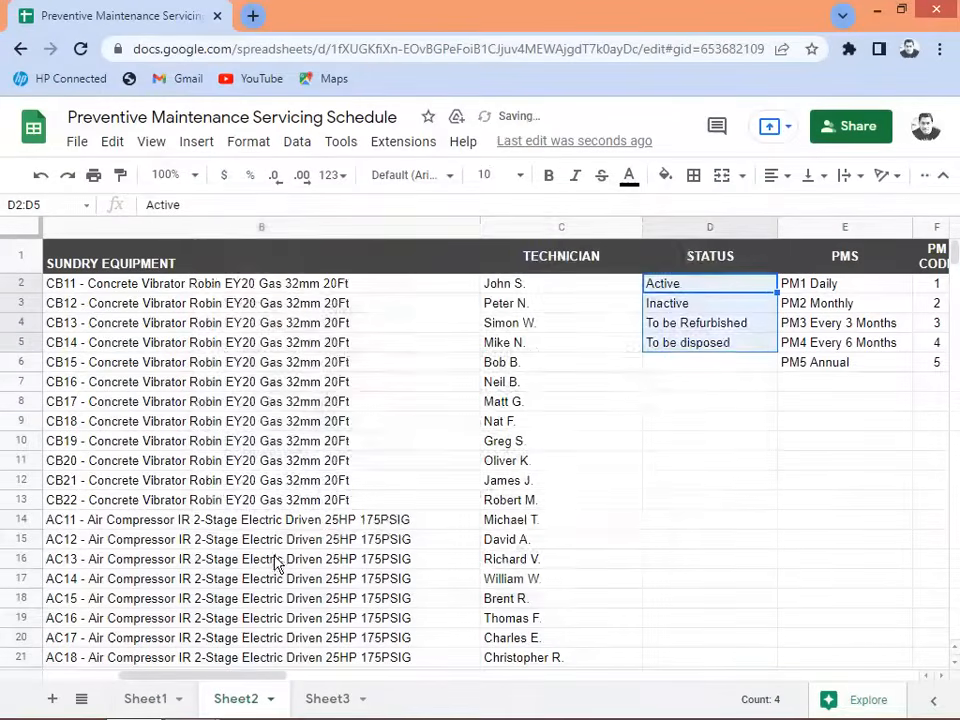
{"action": "left_click", "coordinate": [146, 700]}
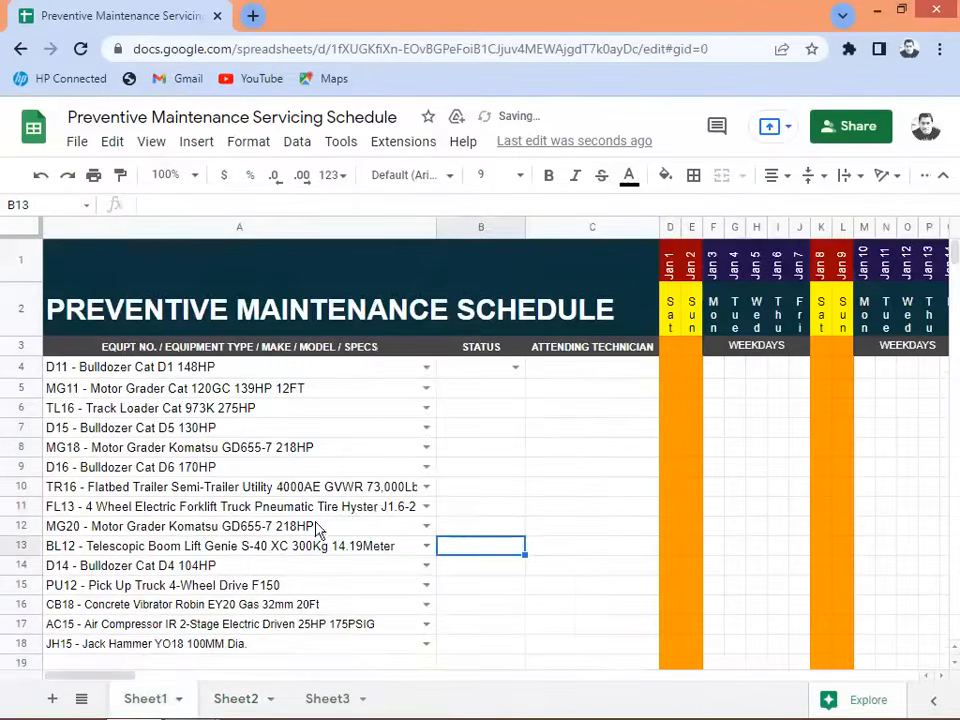
Set the D11 bulldozer's status in B4 to Active from its dropdown.
{"action": "left_click", "coordinate": [490, 370]}
{"action": "left_click", "coordinate": [515, 368]}
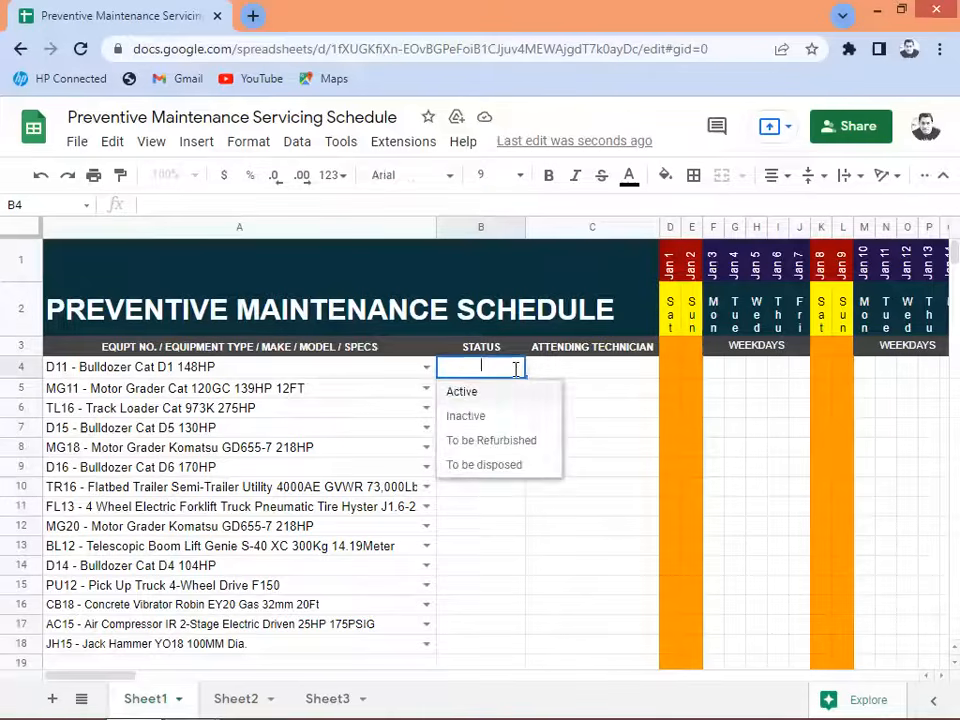
{"action": "left_click", "coordinate": [470, 396]}
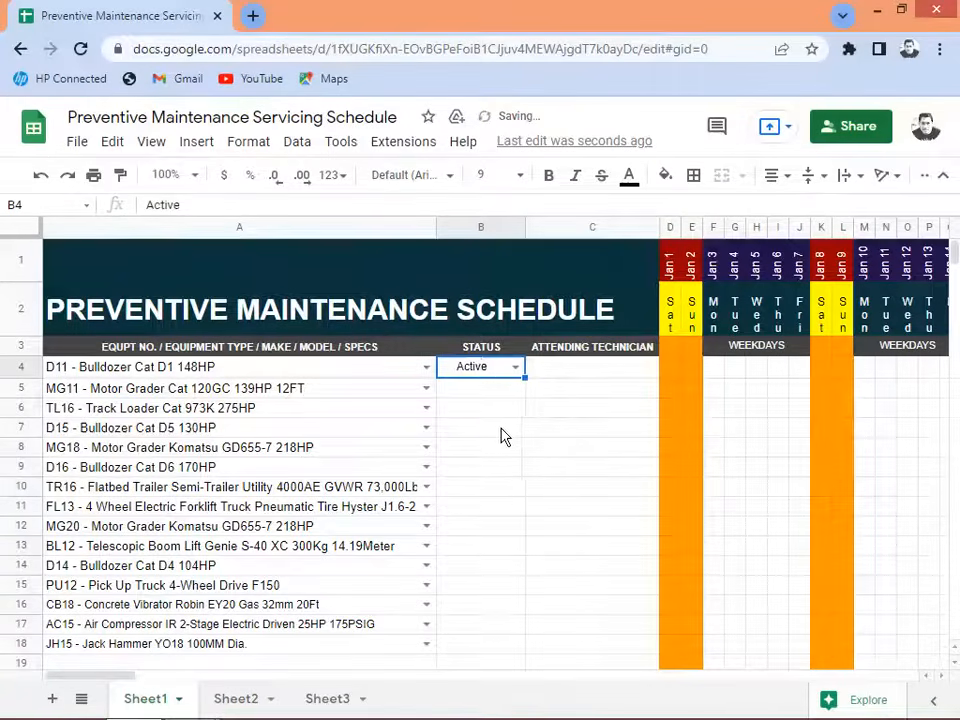
Change the status in B4 to To be disposed and look through A4's equipment dropdown, keeping its selection.
{"action": "left_click", "coordinate": [459, 393]}
{"action": "left_click", "coordinate": [512, 370]}
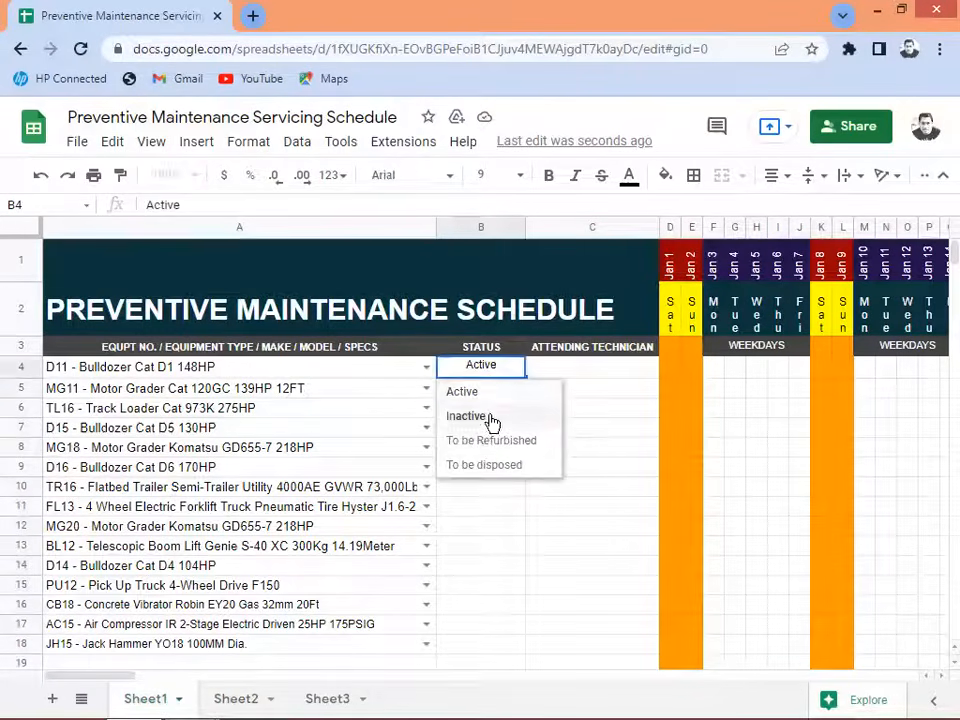
{"action": "left_click", "coordinate": [500, 468]}
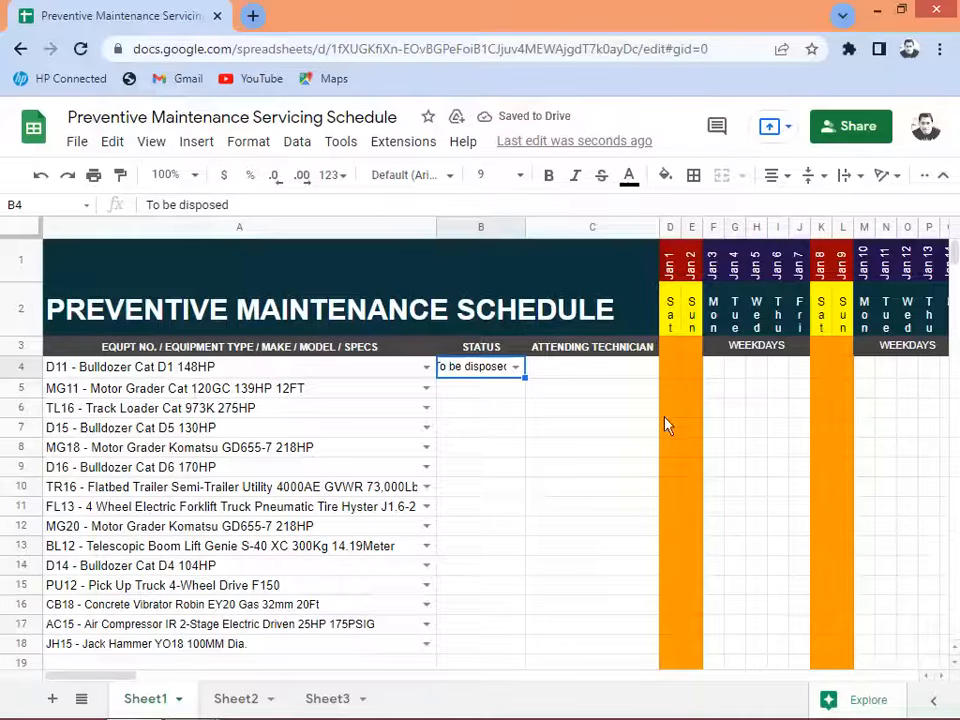
{"action": "left_click", "coordinate": [427, 367]}
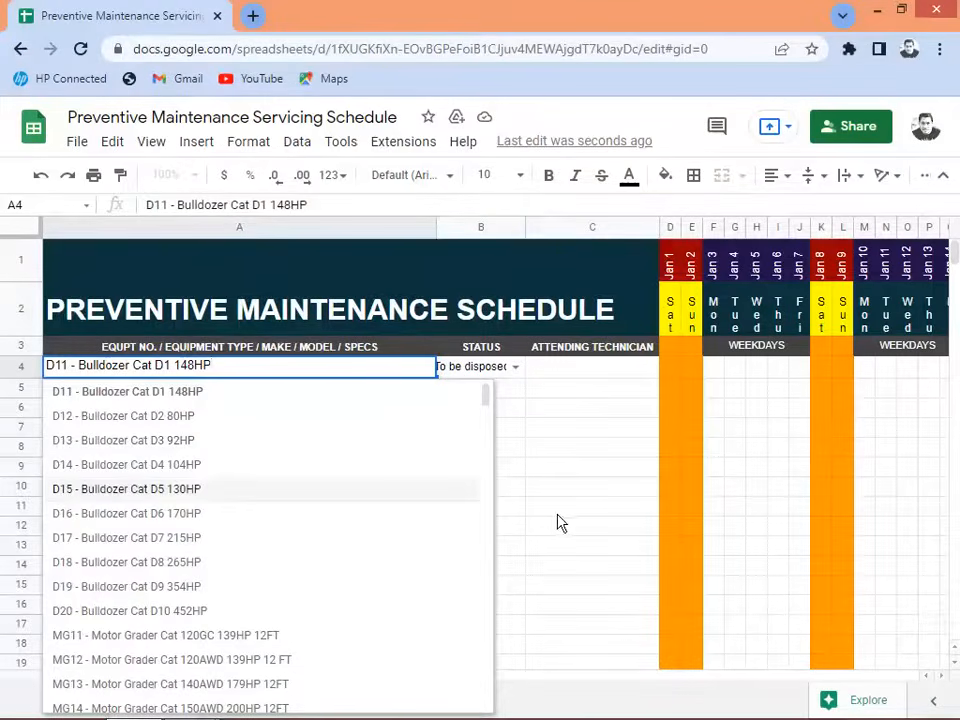
{"action": "left_click", "coordinate": [500, 490]}
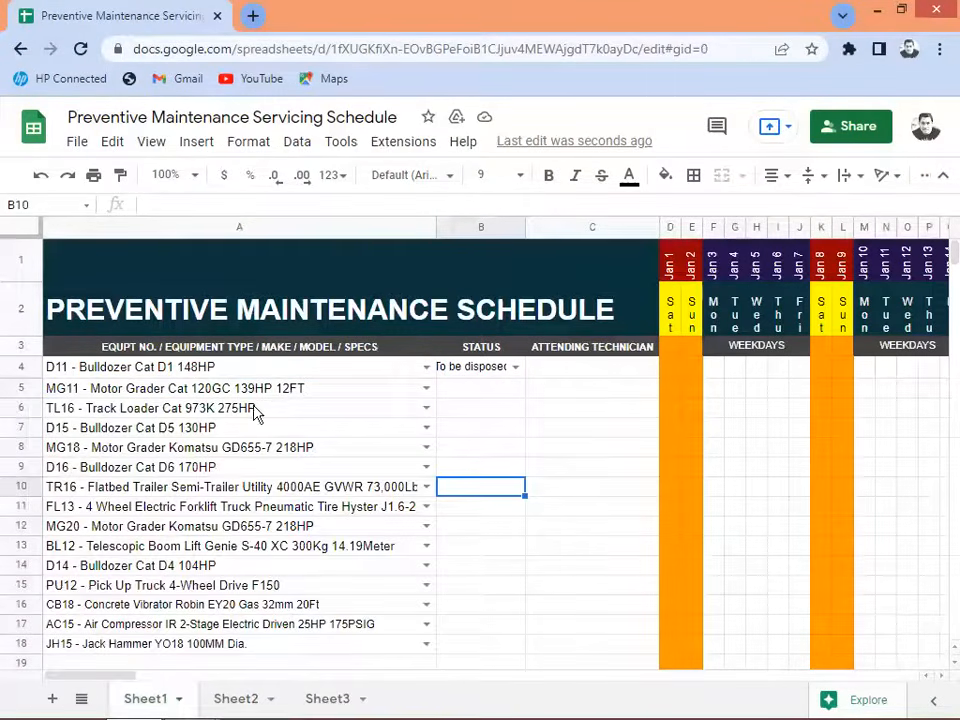
Set the D11 bulldozer's status in B4 to Active, copy it down through B18, and select C4.
{"action": "left_click", "coordinate": [516, 368]}
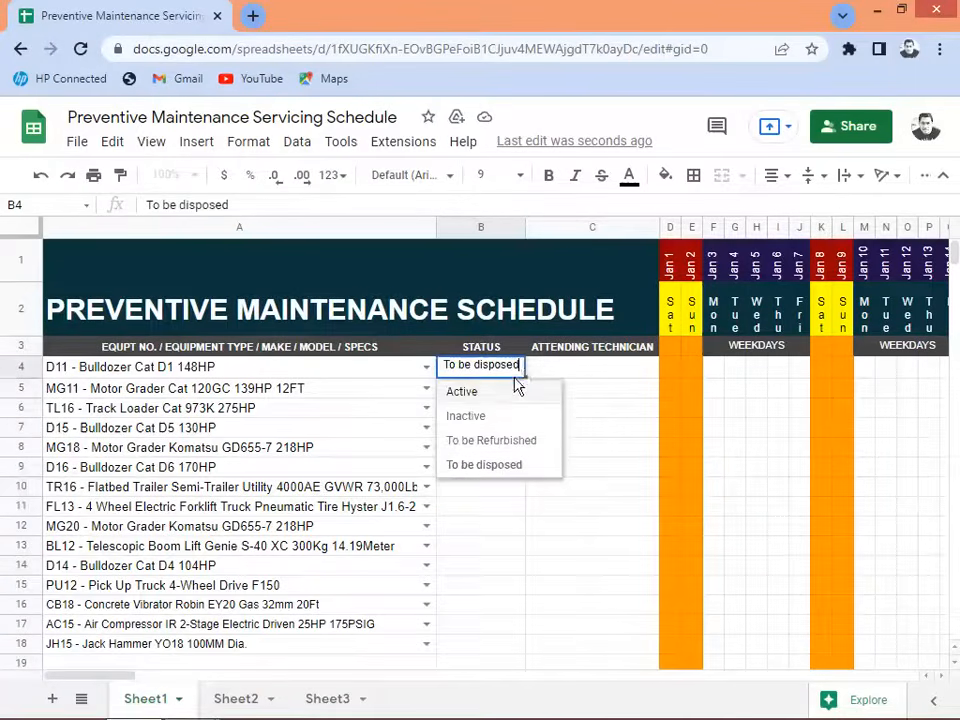
{"action": "left_click", "coordinate": [462, 392]}
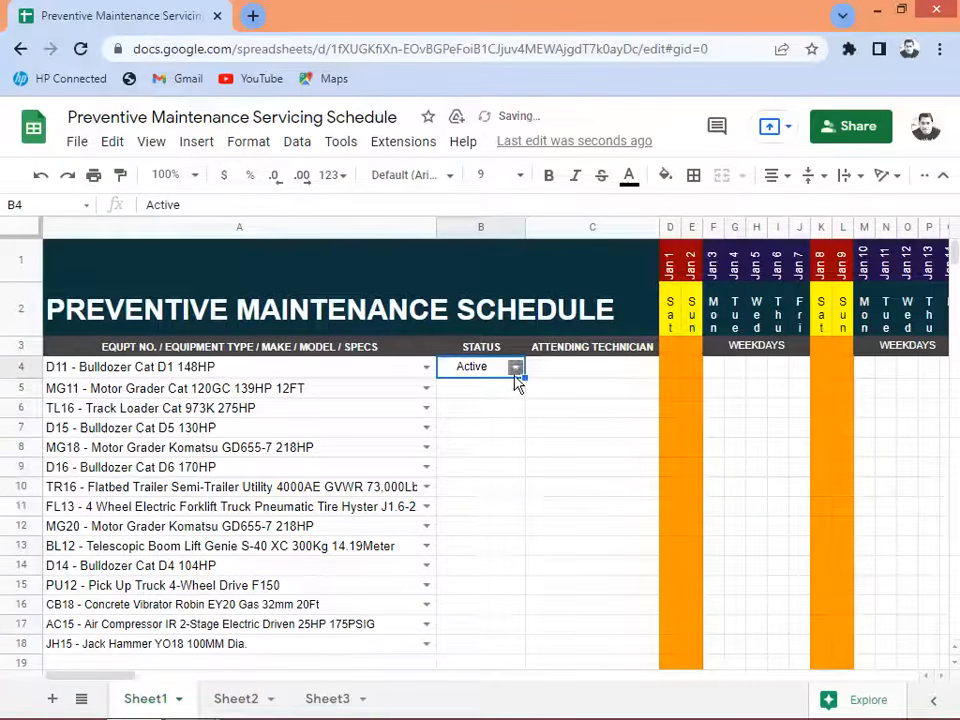
{"action": "left_click_drag", "start_coordinate": [525, 376], "coordinate": [492, 638]}
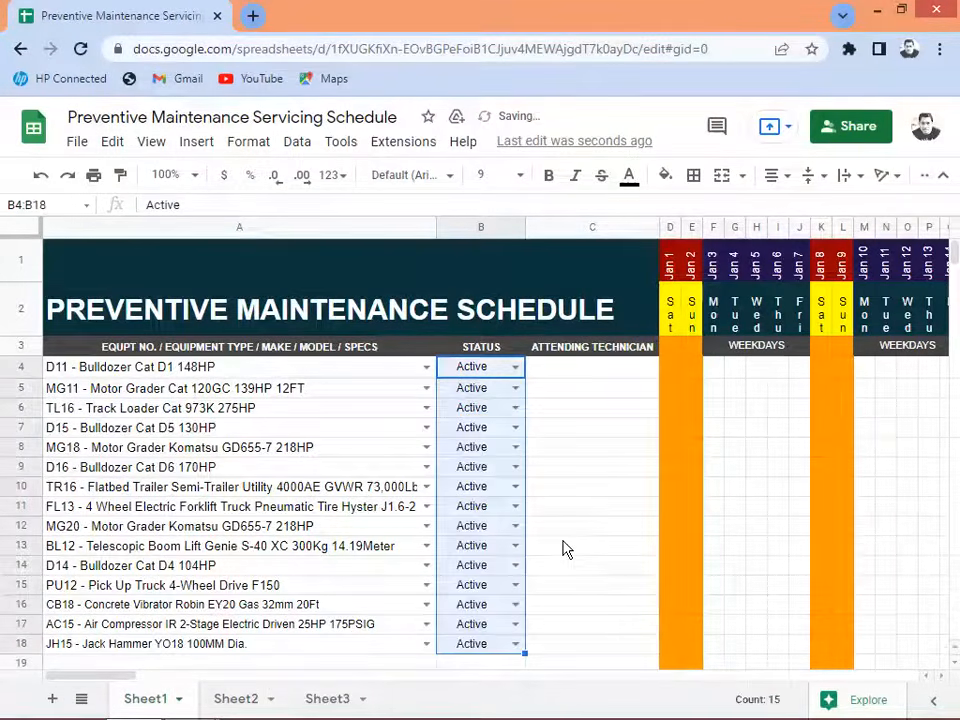
{"action": "left_click", "coordinate": [587, 372]}
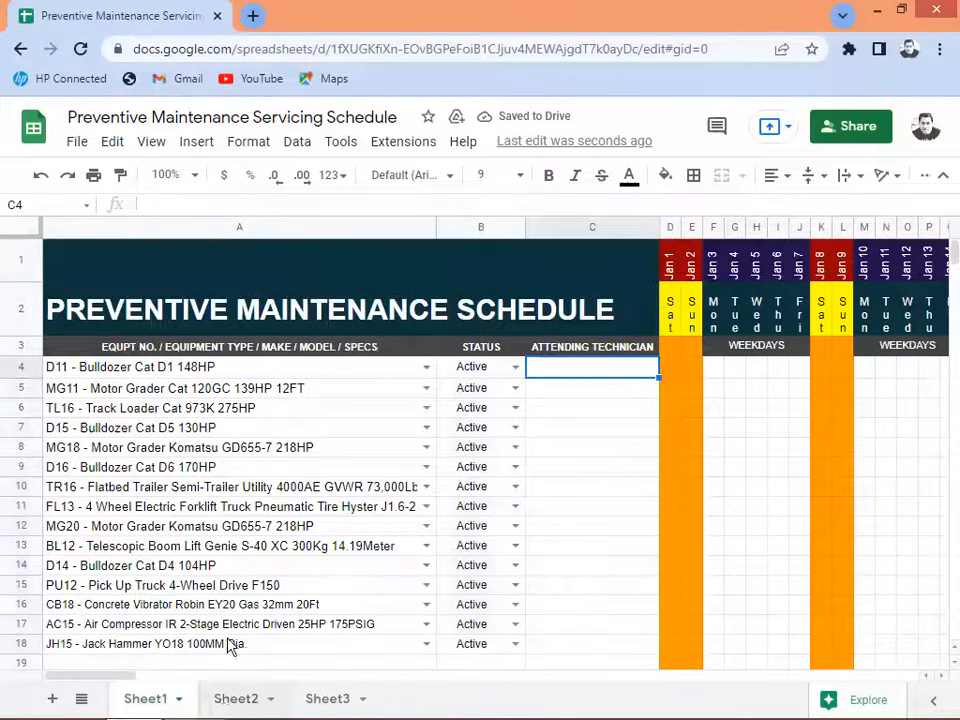
Review the full Technician list in C2:C26 on Sheet2, from the first name through the last.
{"action": "left_click", "coordinate": [242, 698]}
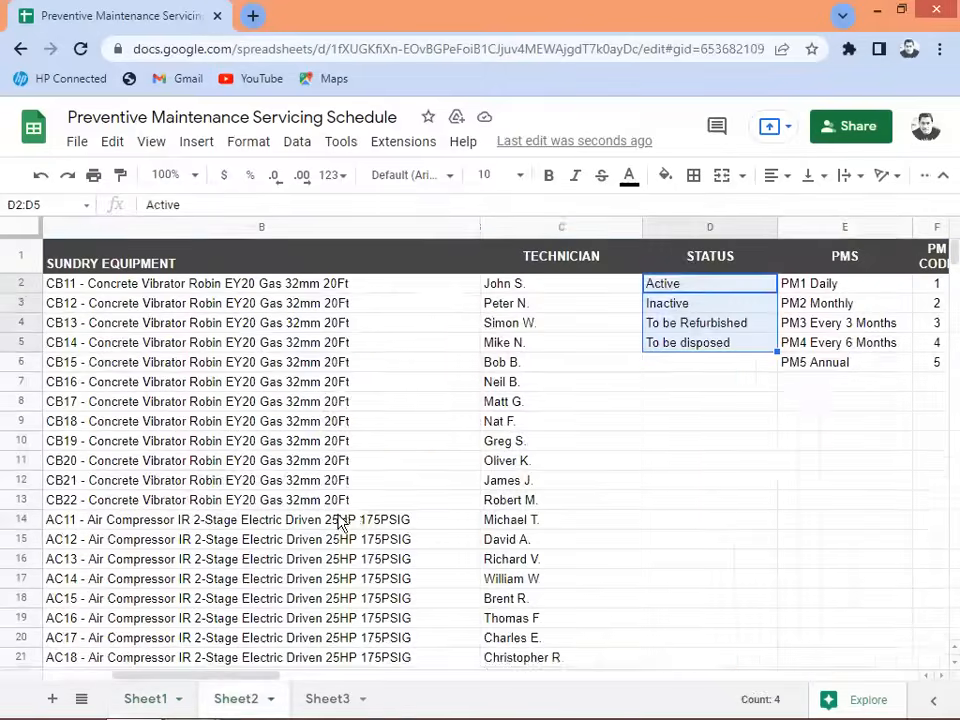
{"action": "left_click", "coordinate": [940, 678]}
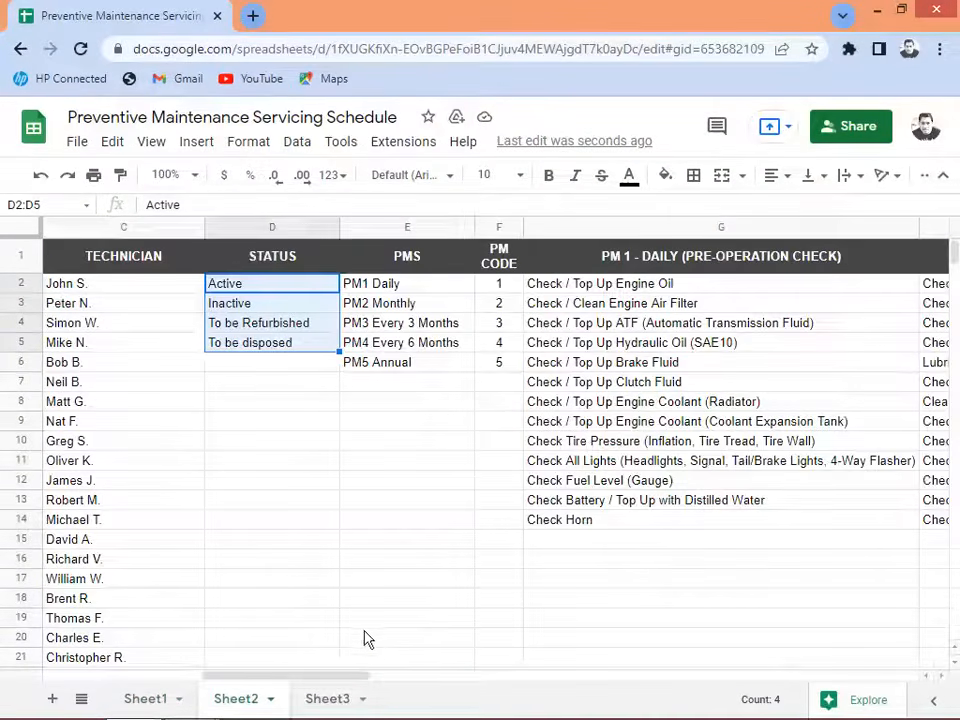
{"action": "left_click", "coordinate": [926, 677]}
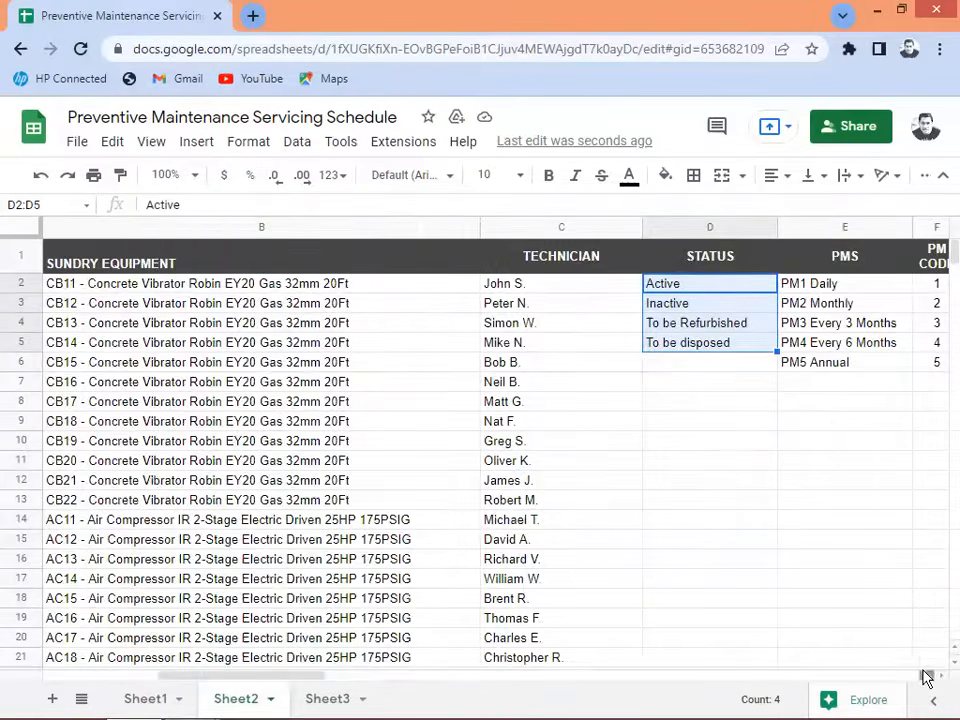
{"action": "left_click", "coordinate": [499, 282]}
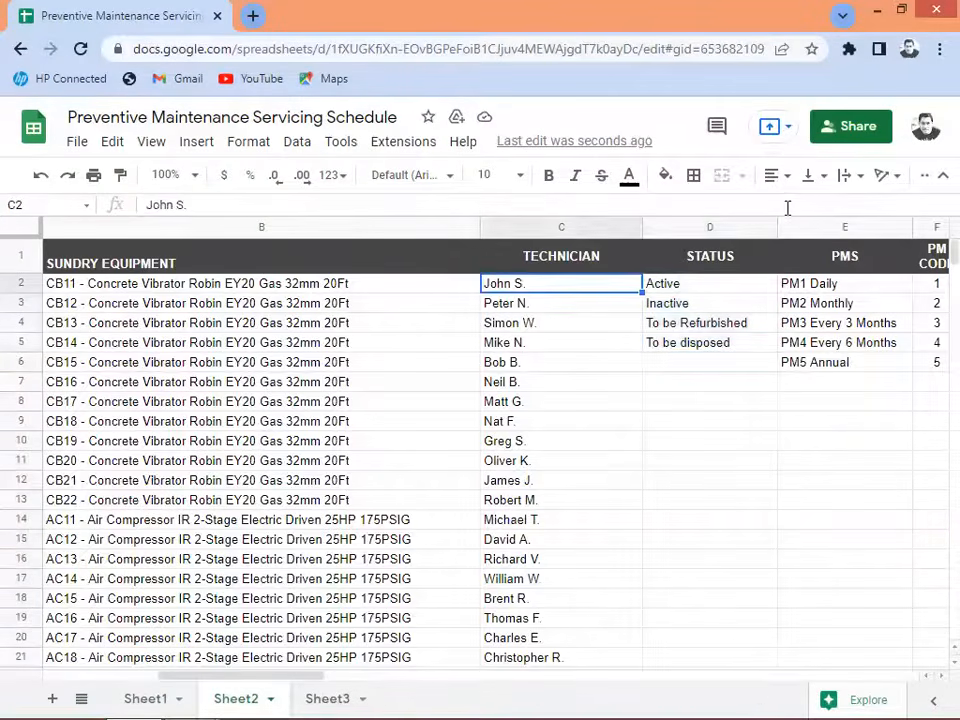
{"action": "key", "text": "Up"}
{"action": "key", "text": "Down"}
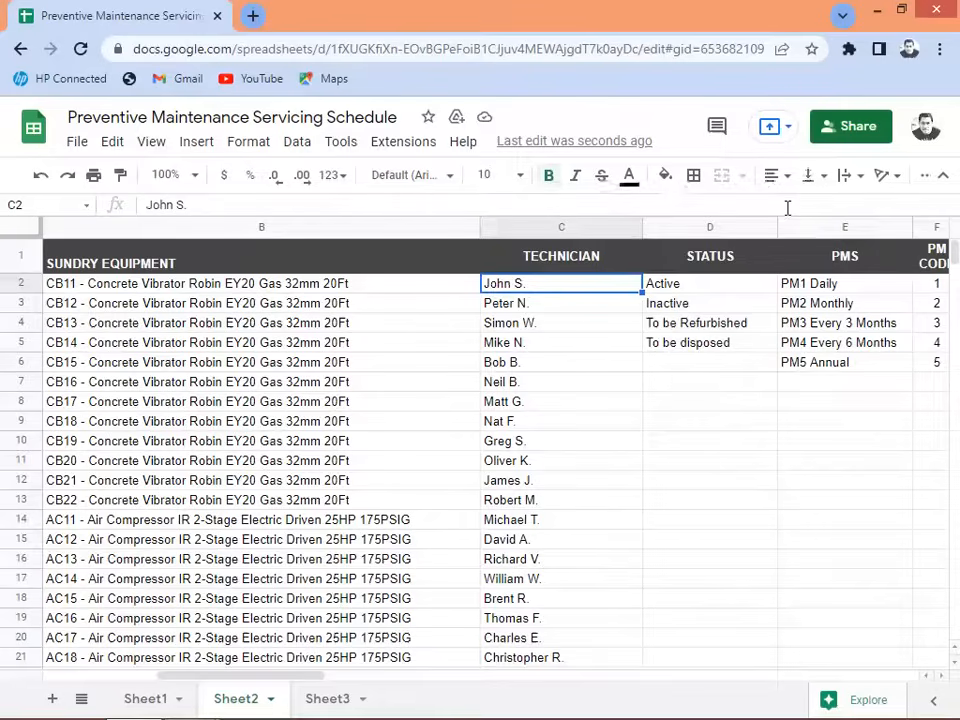
{"action": "key", "text": "shift+Down"}
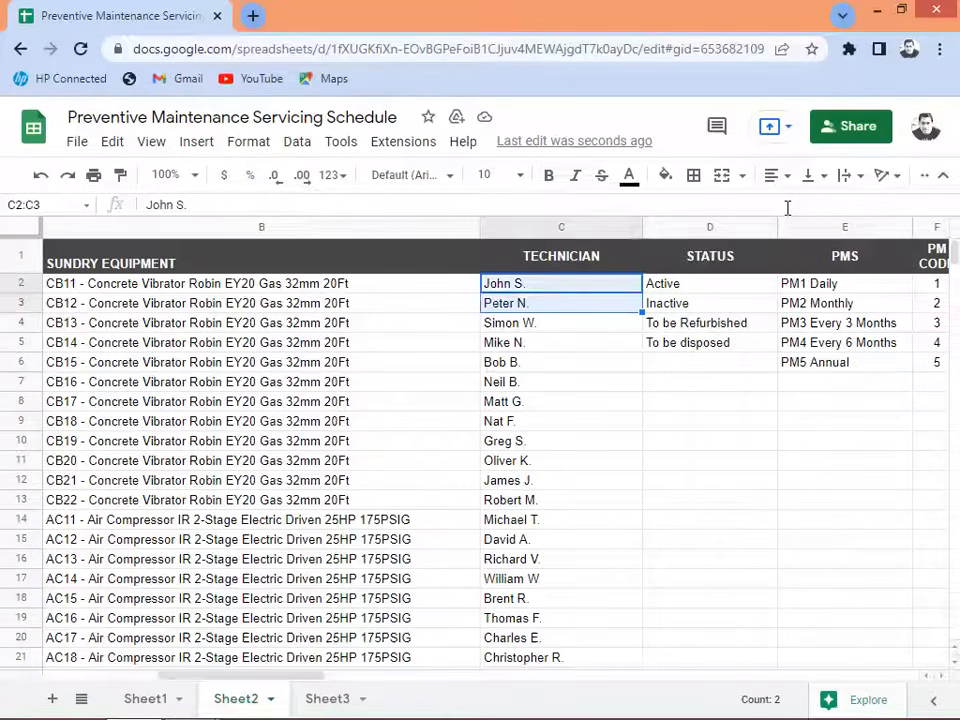
{"action": "key", "text": "shift+Down"}
{"action": "key", "text": "shift+Down"}
{"action": "key", "text": "shift+Down"}
{"action": "key", "text": "shift+Down"}
{"action": "key", "text": "shift+Down"}
{"action": "key", "text": "shift+Down"}
{"action": "key", "text": "shift+Down"}
{"action": "key", "text": "shift+Down"}
{"action": "key", "text": "shift+Down"}
{"action": "key", "text": "shift+Down"}
{"action": "key", "text": "shift+Down"}
{"action": "key", "text": "shift+Down"}
{"action": "key", "text": "shift+Down"}
{"action": "key", "text": "shift+Down"}
{"action": "key", "text": "shift+Down"}
{"action": "key", "text": "shift+Down"}
{"action": "key", "text": "shift+Down"}
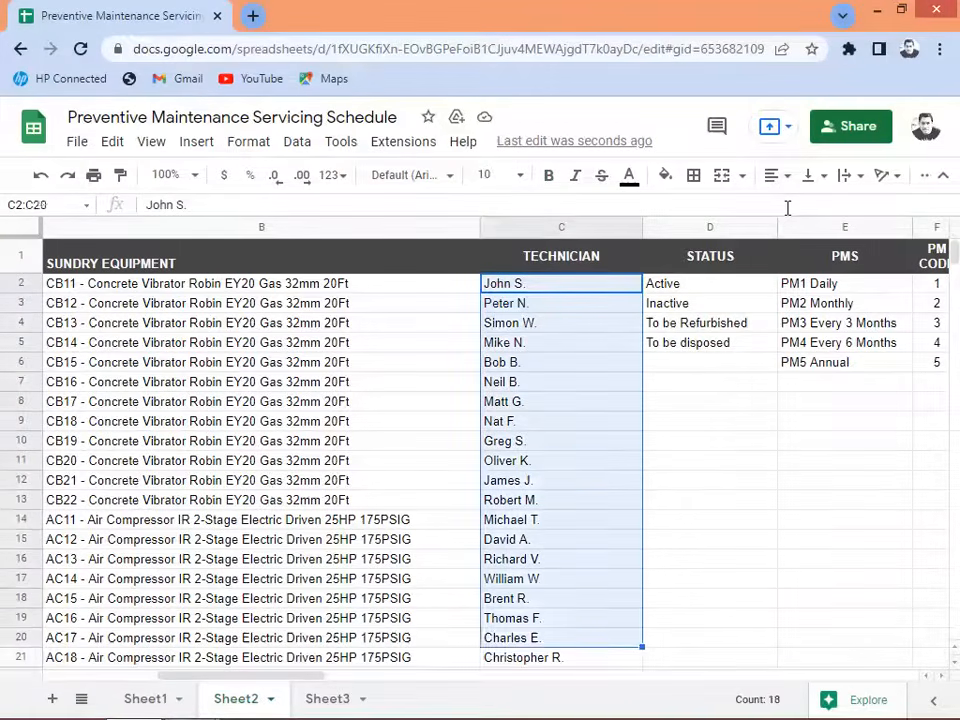
{"action": "key", "text": "shift+Down"}
{"action": "key", "text": "shift+Down"}
{"action": "key", "text": "shift+Down"}
{"action": "key", "text": "shift+Down"}
{"action": "key", "text": "shift+Down"}
{"action": "key", "text": "shift+Down"}
{"action": "key", "text": "shift+Down"}
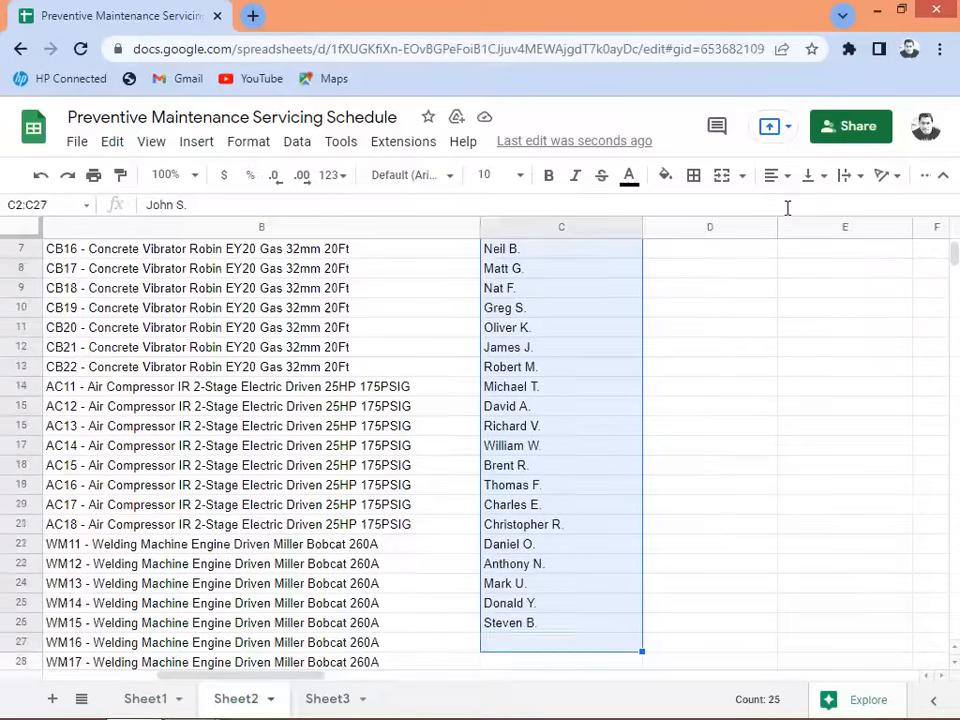
{"action": "key", "text": "shift+Up"}
{"action": "key", "text": "shift+Up"}
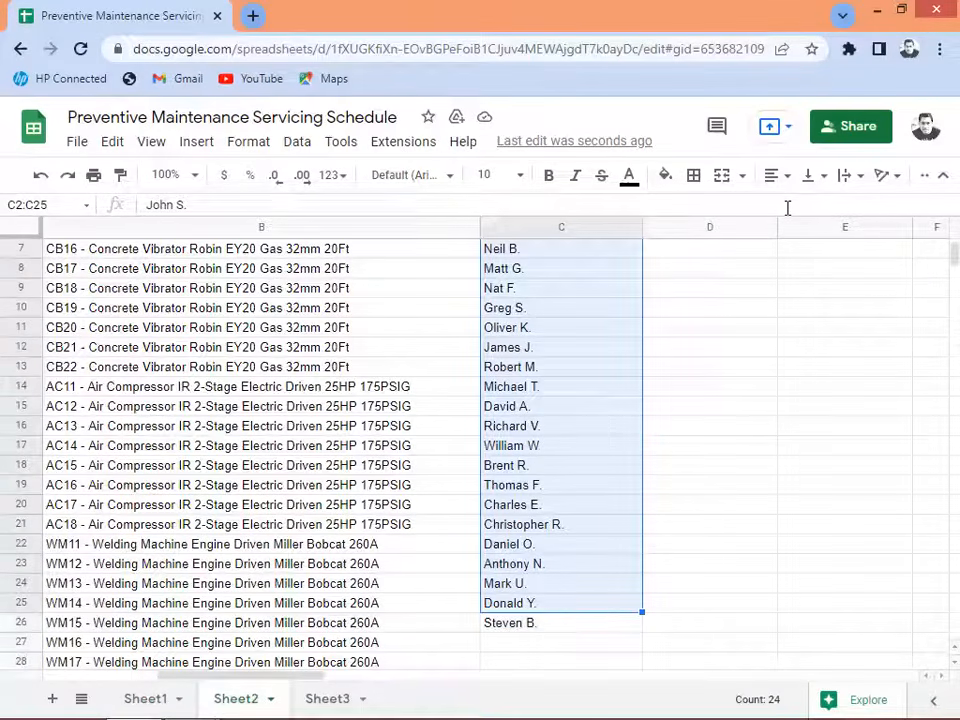
{"action": "key", "text": "shift+Down"}
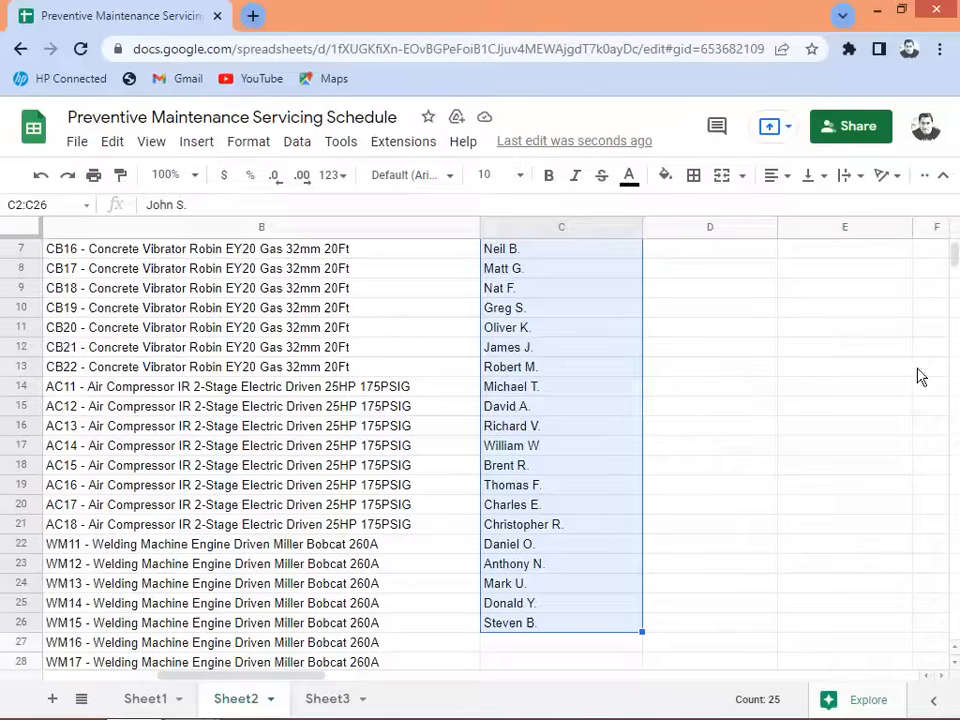
{"action": "scroll", "coordinate": [478, 311], "scroll_direction": "up", "scroll_amount": 2}
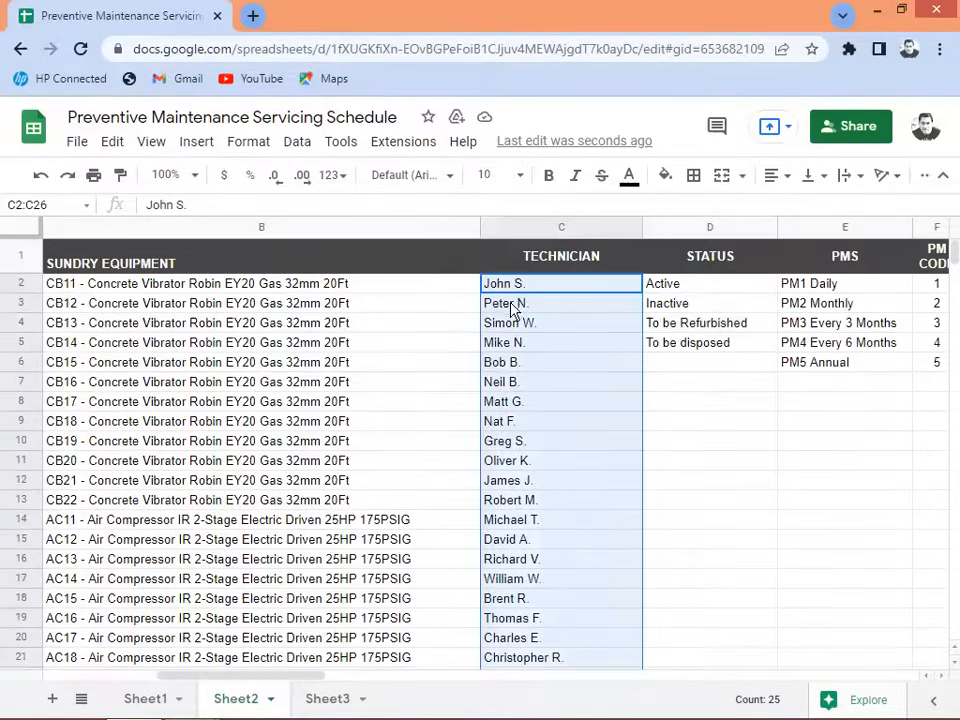
{"action": "left_click", "coordinate": [512, 305]}
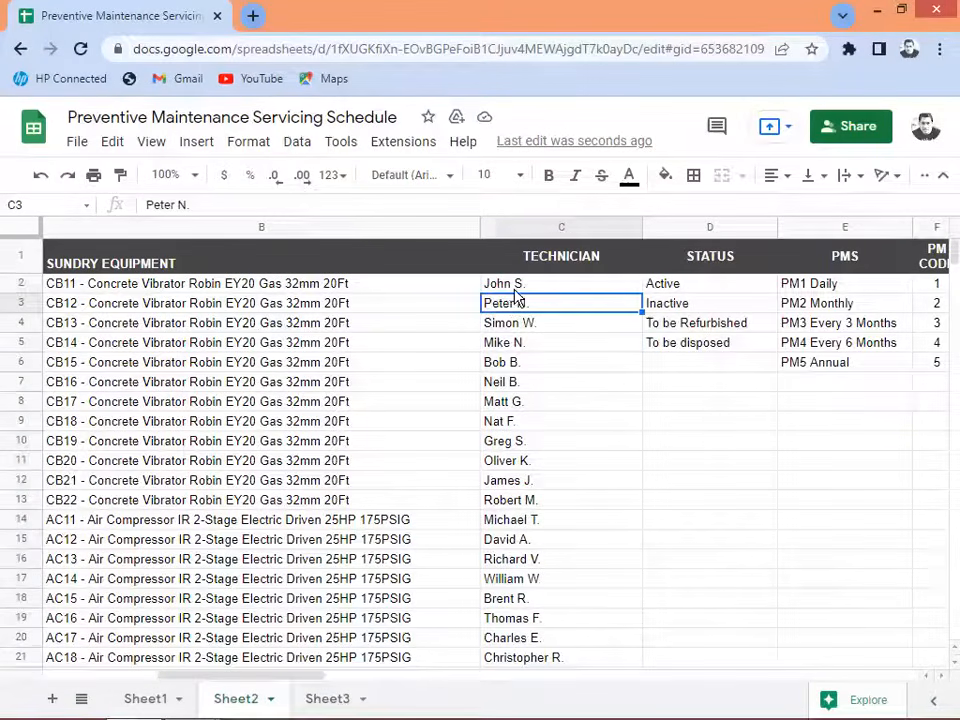
{"action": "left_click", "coordinate": [514, 288]}
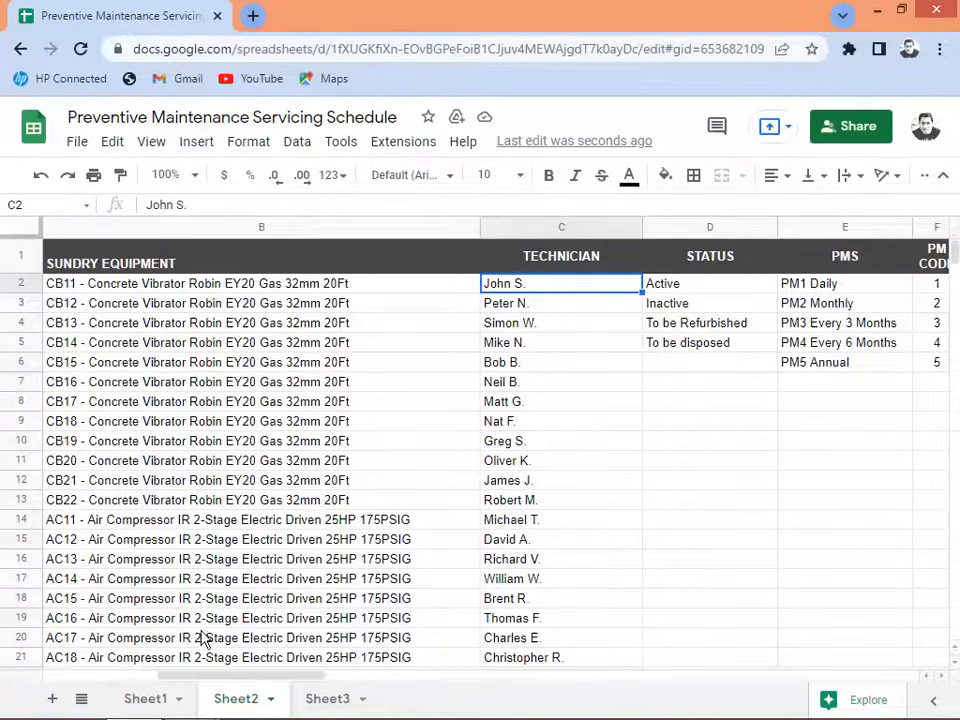
Add a data validation dropdown to Sheet1 cell C4 based on the range Sheet2!C2:C26, rejecting invalid input.
{"action": "left_click", "coordinate": [140, 701]}
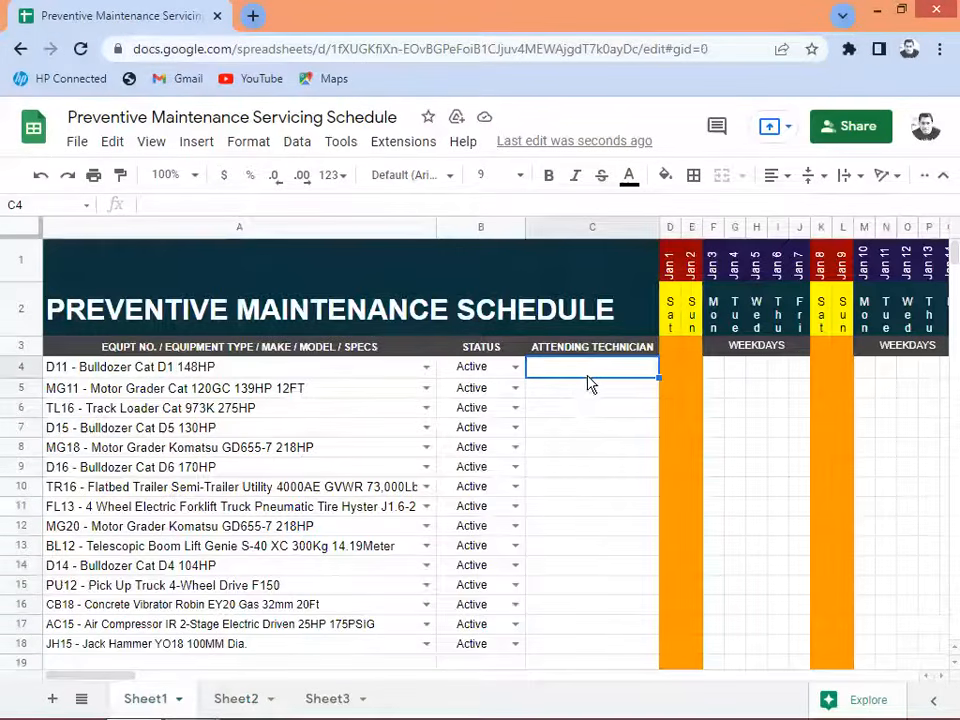
{"action": "left_click", "coordinate": [296, 145]}
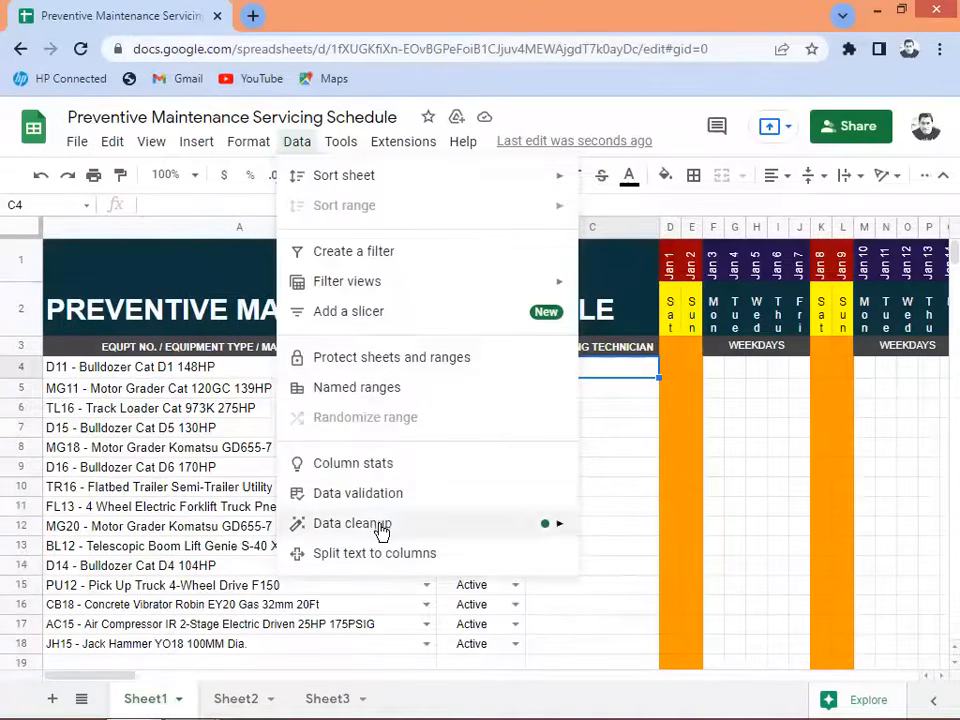
{"action": "left_click", "coordinate": [383, 495]}
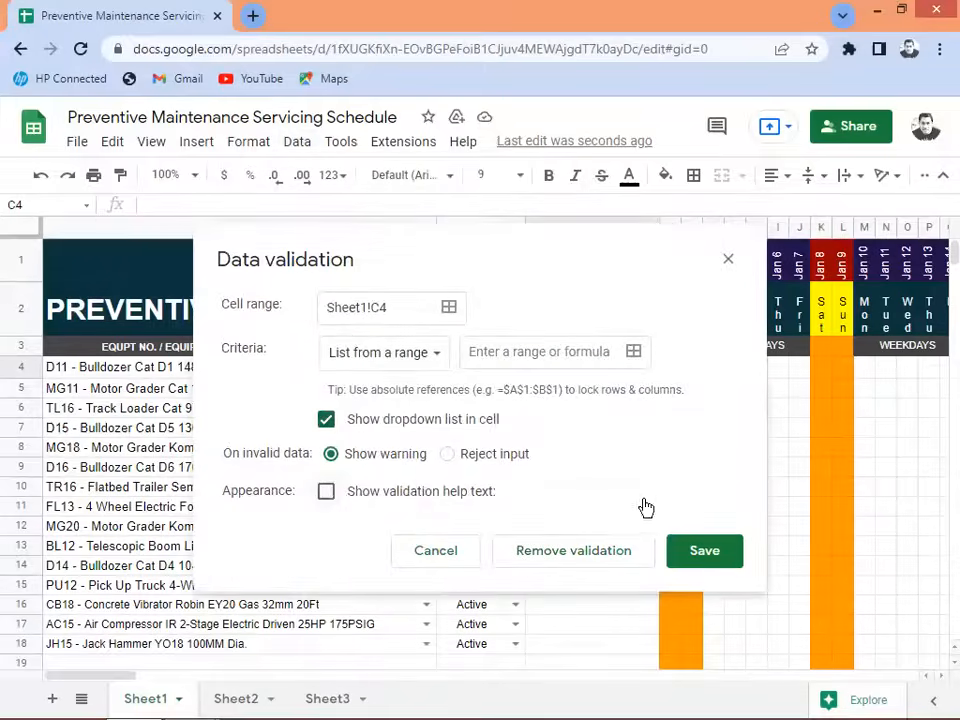
{"action": "left_click", "coordinate": [634, 354]}
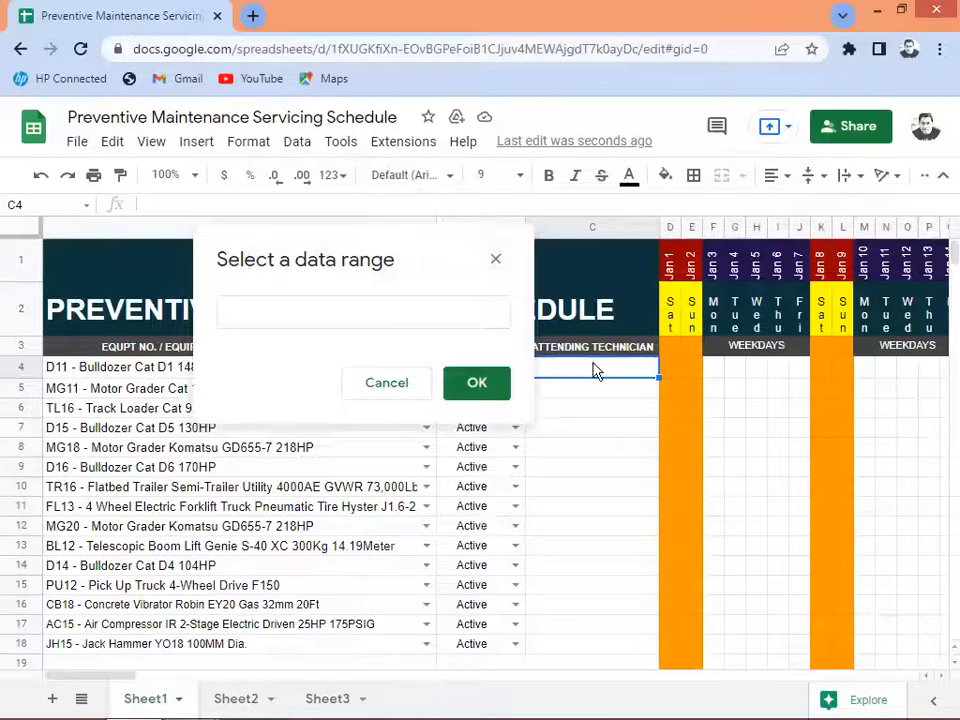
{"action": "left_click", "coordinate": [232, 699]}
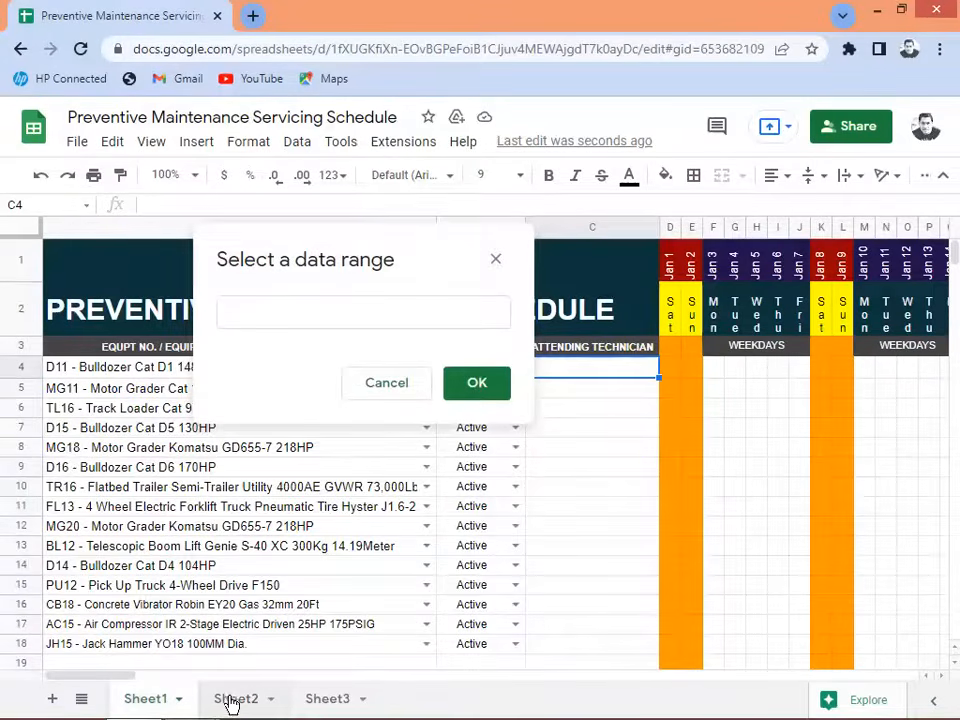
{"action": "left_click_drag", "start_coordinate": [420, 281], "coordinate": [279, 287]}
{"action": "left_click", "coordinate": [547, 291]}
{"action": "left_click_drag", "start_coordinate": [547, 291], "coordinate": [557, 648]}
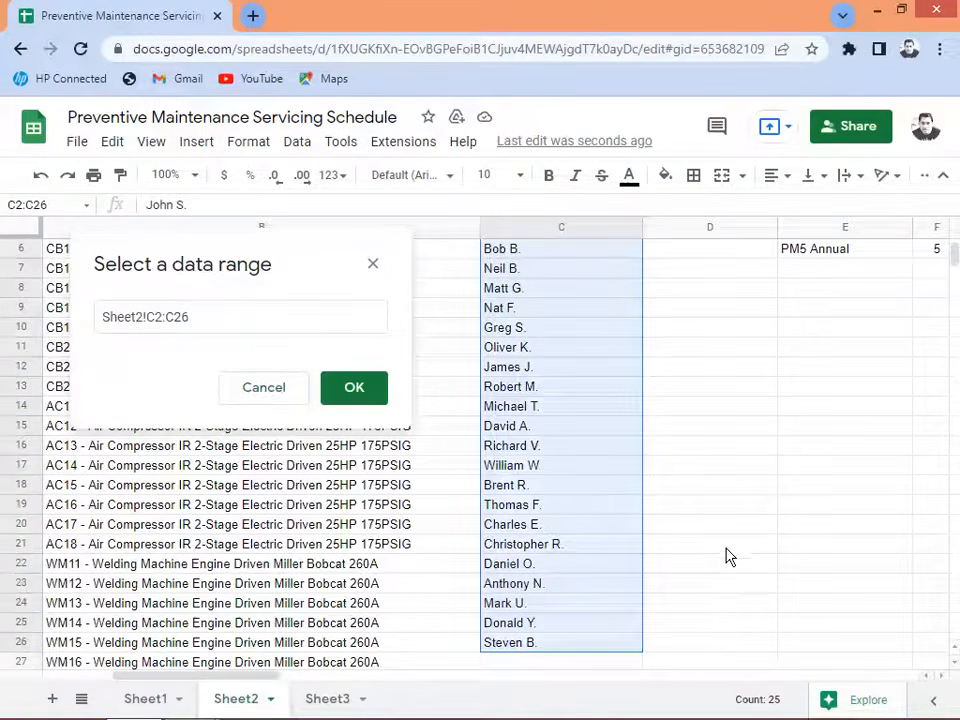
{"action": "left_click", "coordinate": [352, 390]}
{"action": "left_click", "coordinate": [449, 456]}
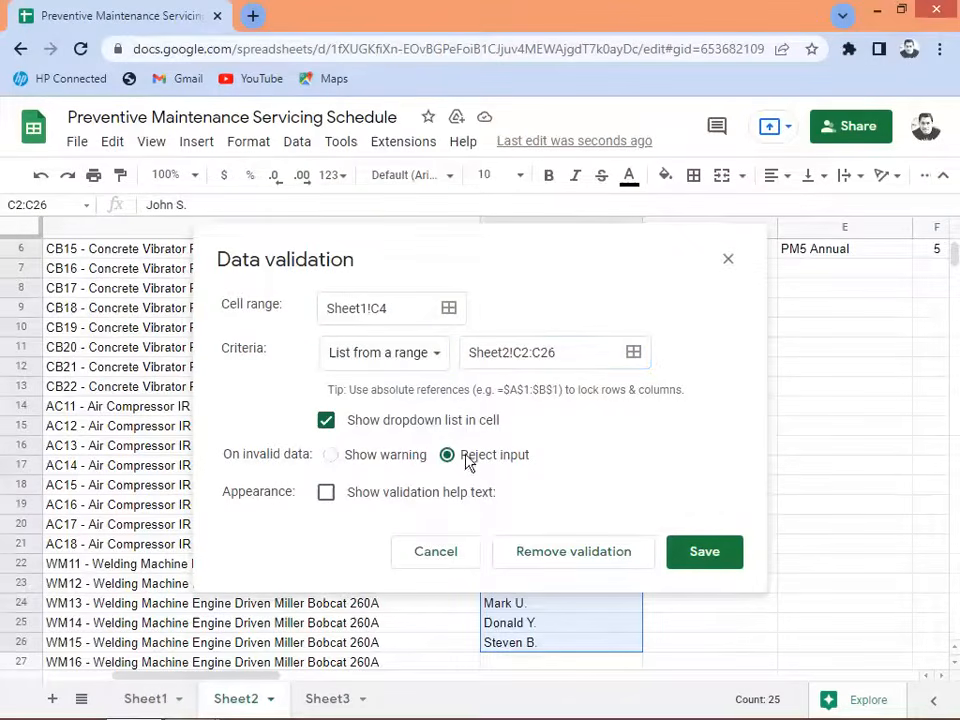
{"action": "left_click", "coordinate": [710, 561]}
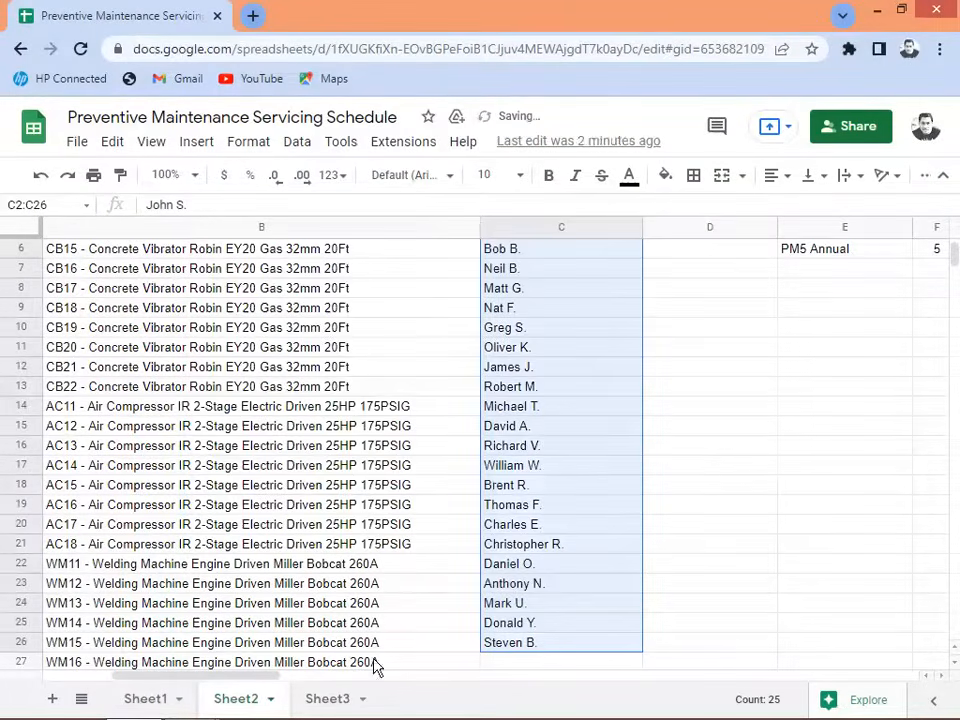
Assign the first listed technician to the D11 bulldozer in C4 on Sheet1 and copy the cell down through C18.
{"action": "left_click", "coordinate": [130, 700]}
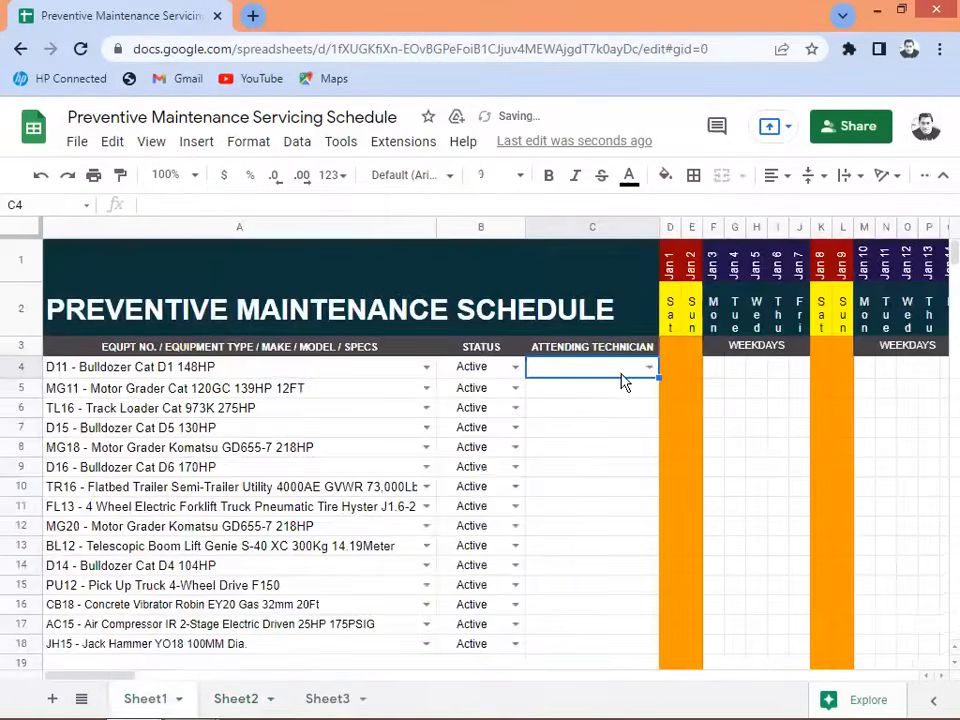
{"action": "left_click", "coordinate": [650, 368]}
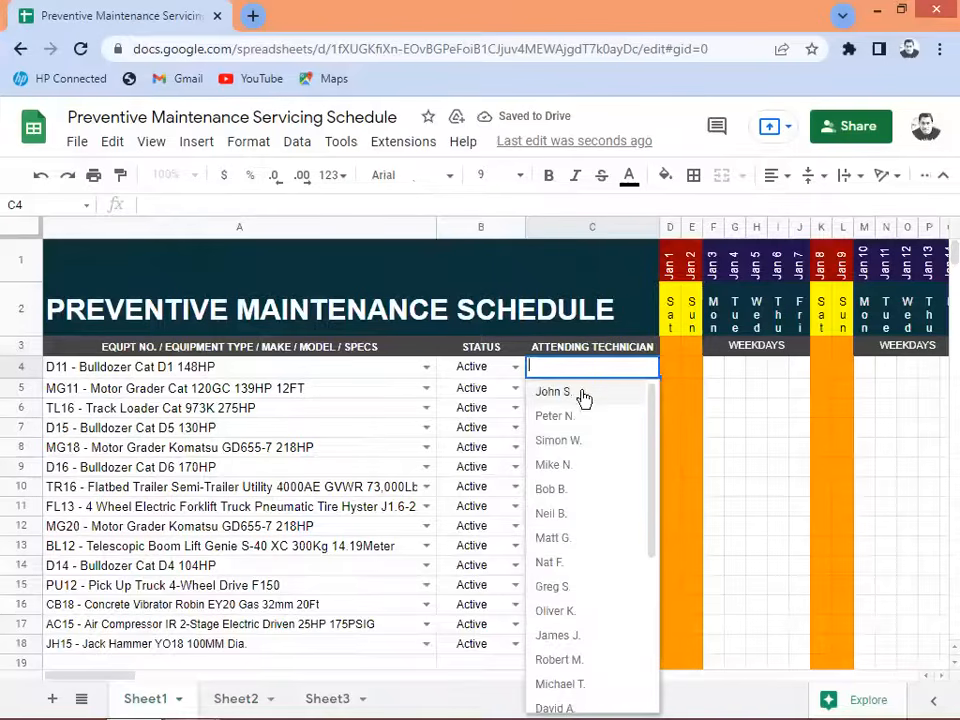
{"action": "left_click", "coordinate": [584, 392]}
{"action": "left_click", "coordinate": [618, 395]}
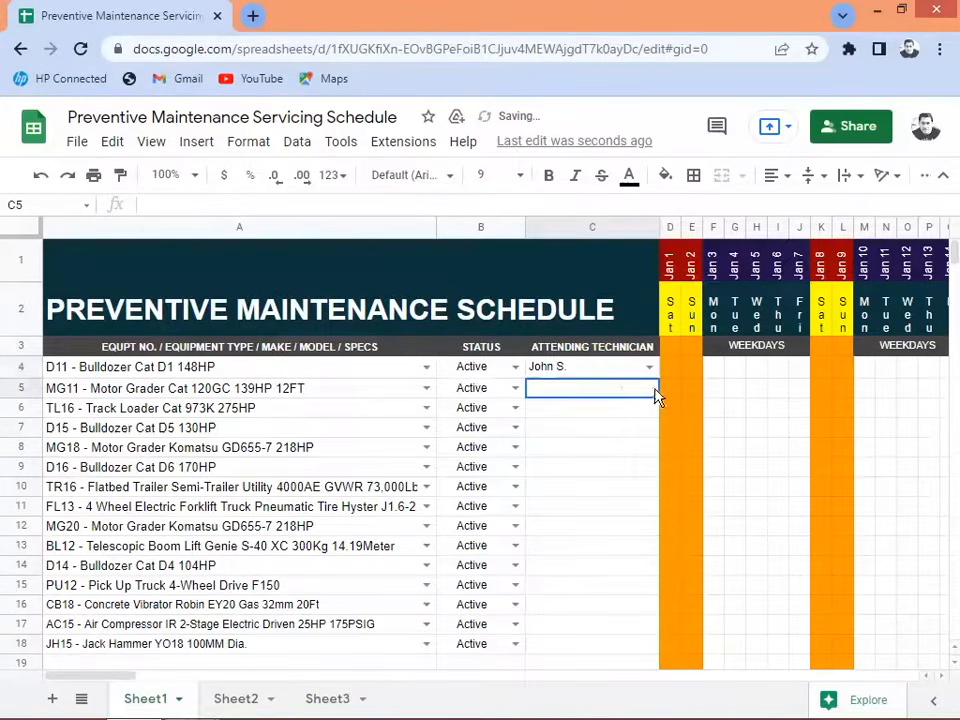
{"action": "left_click", "coordinate": [602, 369]}
{"action": "left_click_drag", "start_coordinate": [662, 375], "coordinate": [626, 640]}
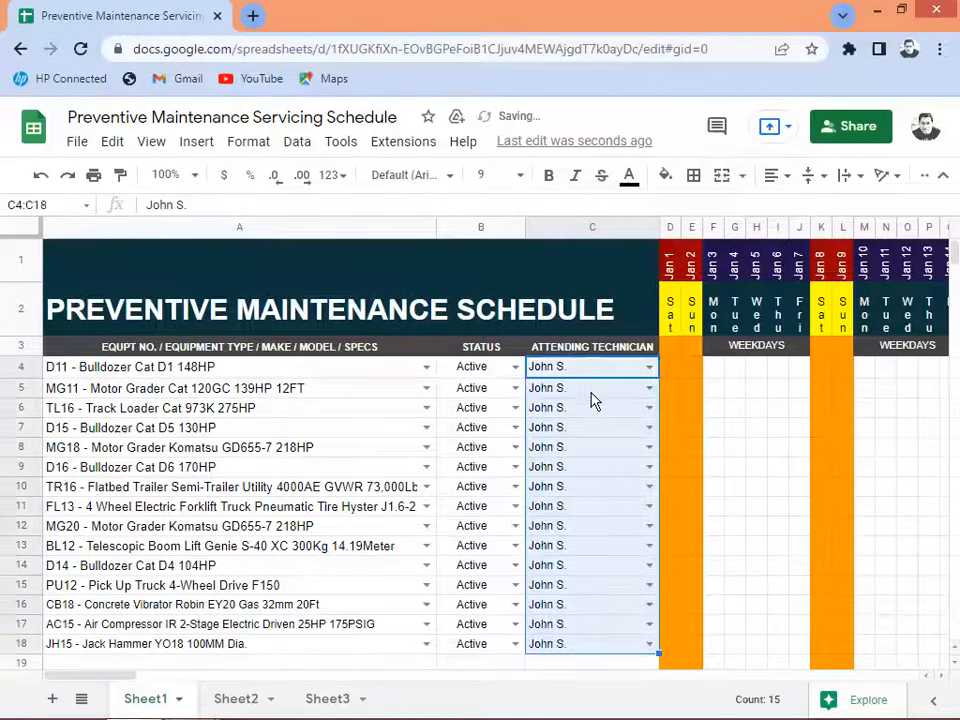
Assign the second, third and fourth listed technicians to MG11, TL16 and D15 in C5, C6 and C7, respectively.
{"action": "left_click", "coordinate": [598, 396]}
{"action": "left_click", "coordinate": [649, 388]}
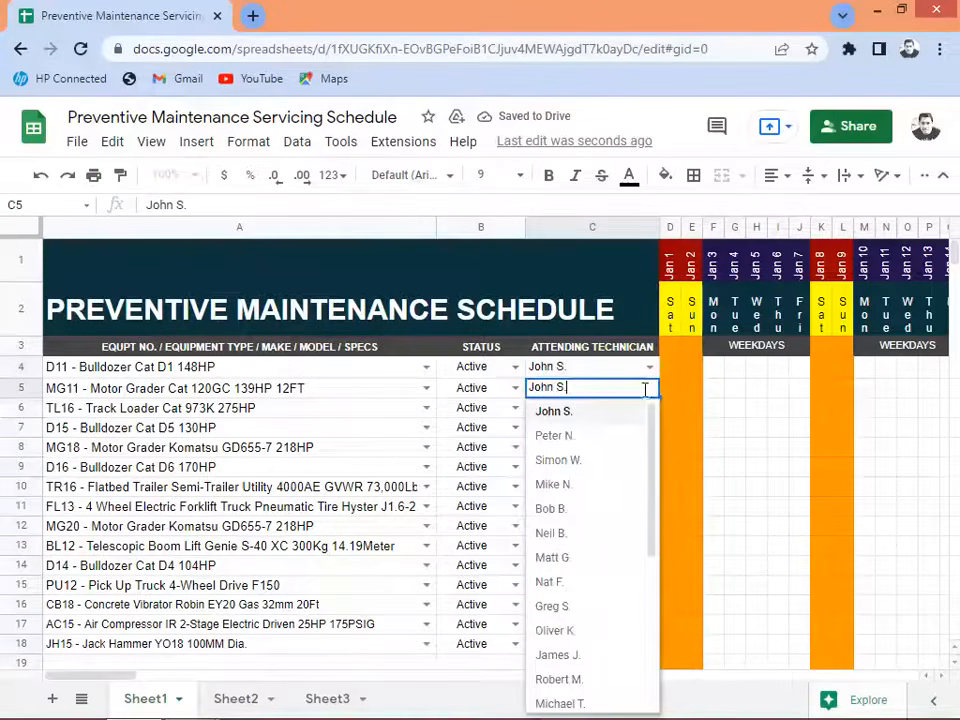
{"action": "left_click", "coordinate": [614, 440]}
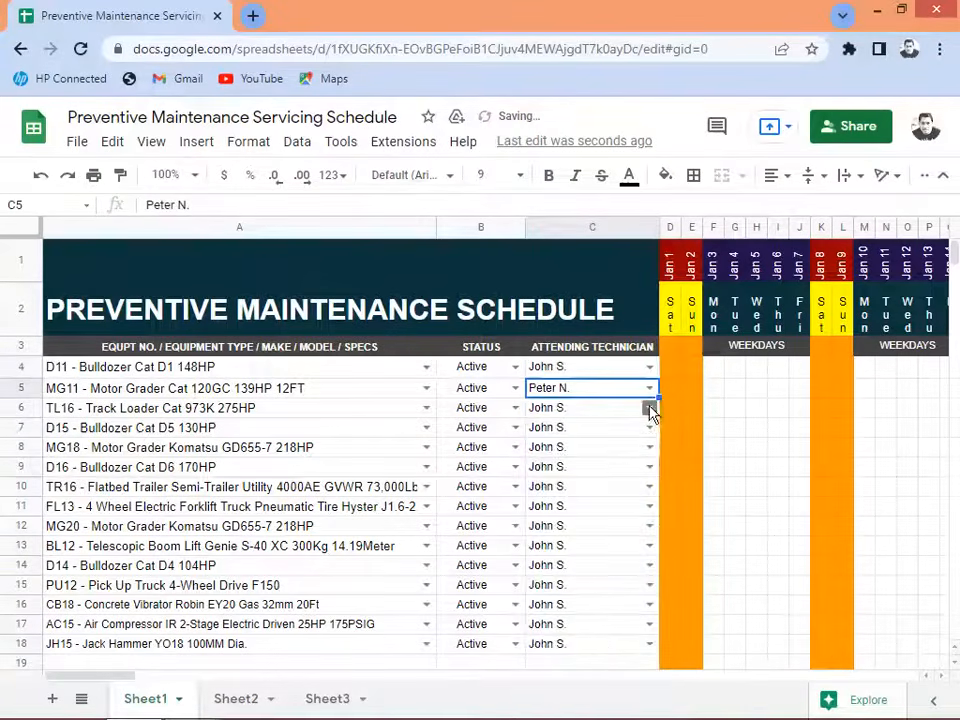
{"action": "left_click", "coordinate": [650, 408]}
{"action": "left_click", "coordinate": [584, 481]}
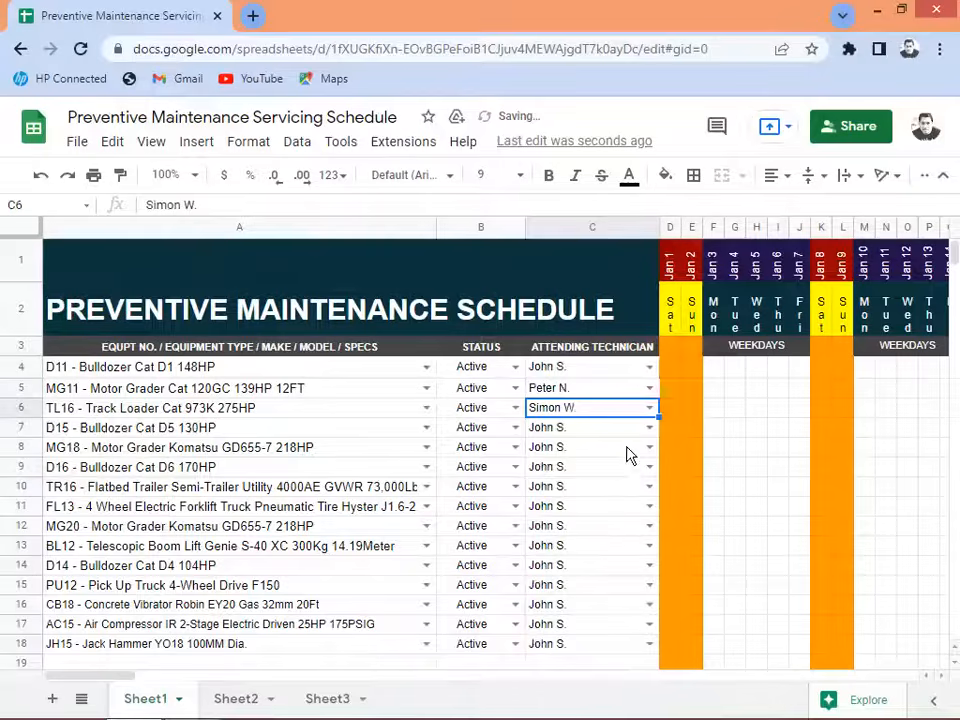
{"action": "left_click", "coordinate": [649, 428]}
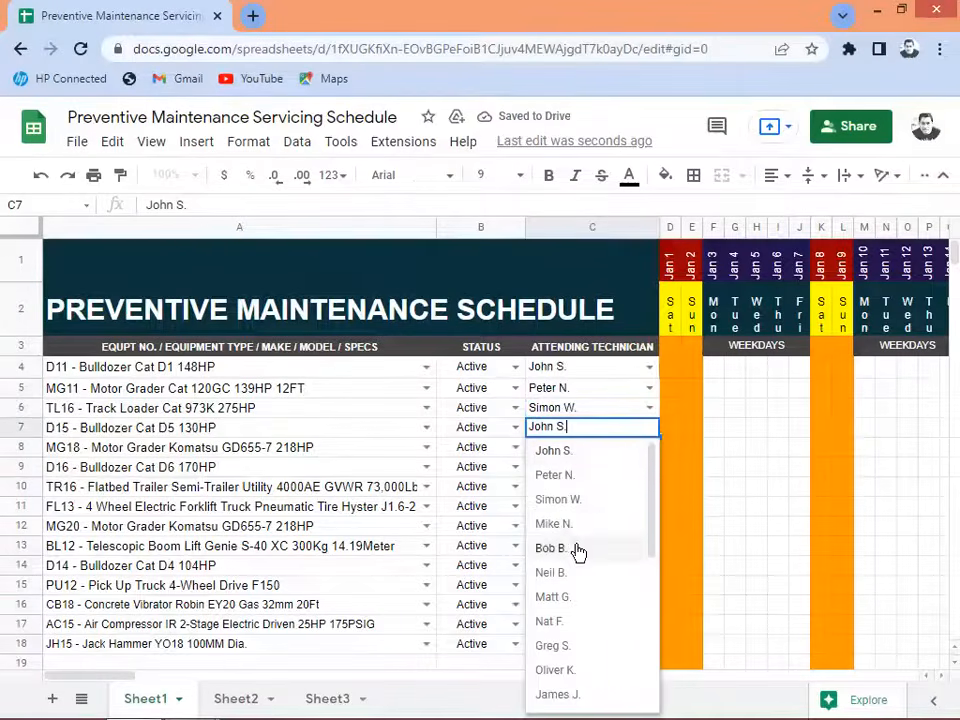
{"action": "left_click", "coordinate": [559, 525]}
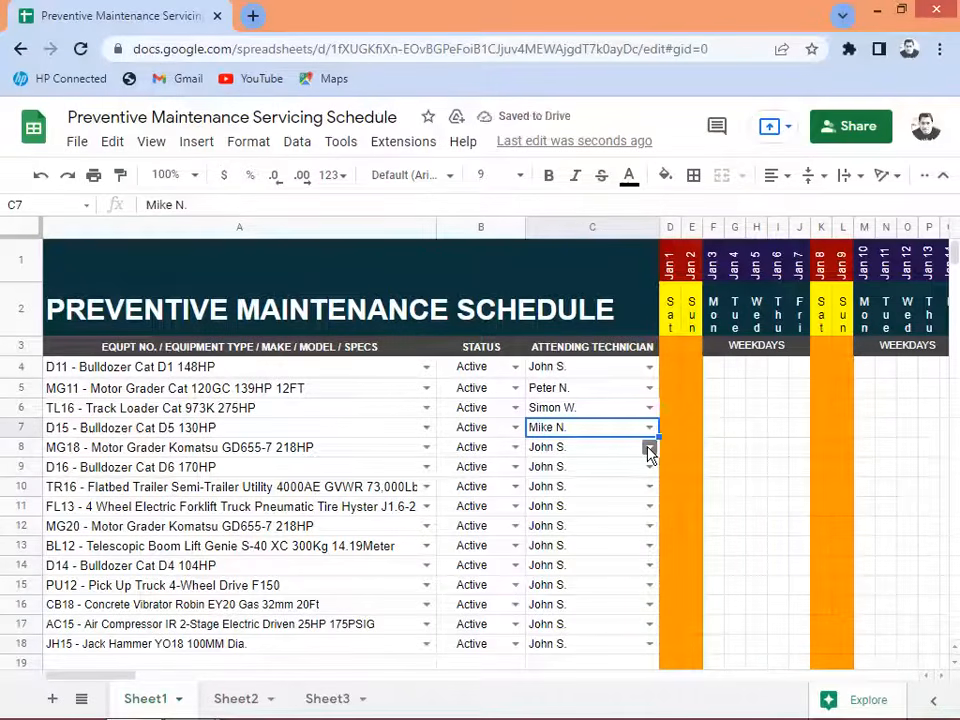
Assign the fifth, sixth and seventh listed technicians to MG18, D16 and TR16 in C8, C9 and C10, respectively.
{"action": "left_click", "coordinate": [649, 450]}
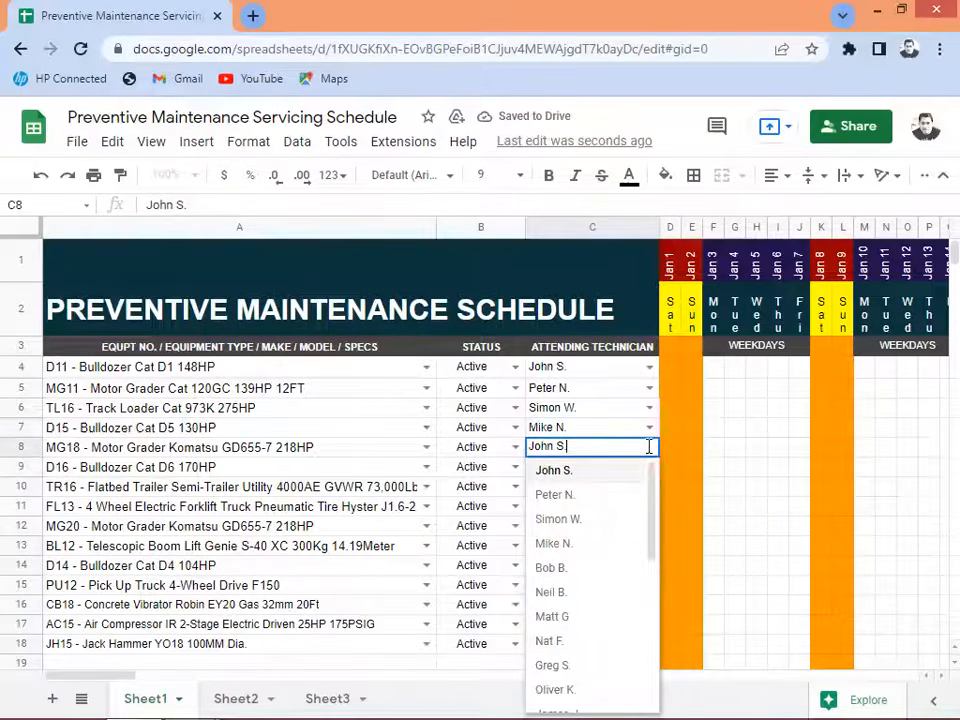
{"action": "left_click", "coordinate": [573, 569]}
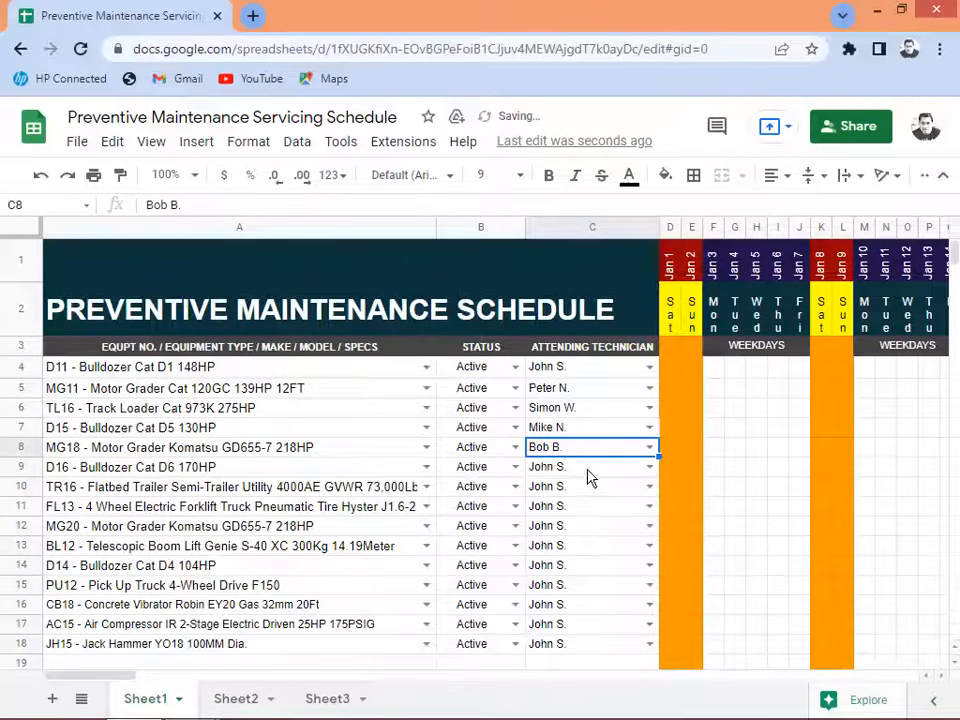
{"action": "left_click", "coordinate": [650, 467]}
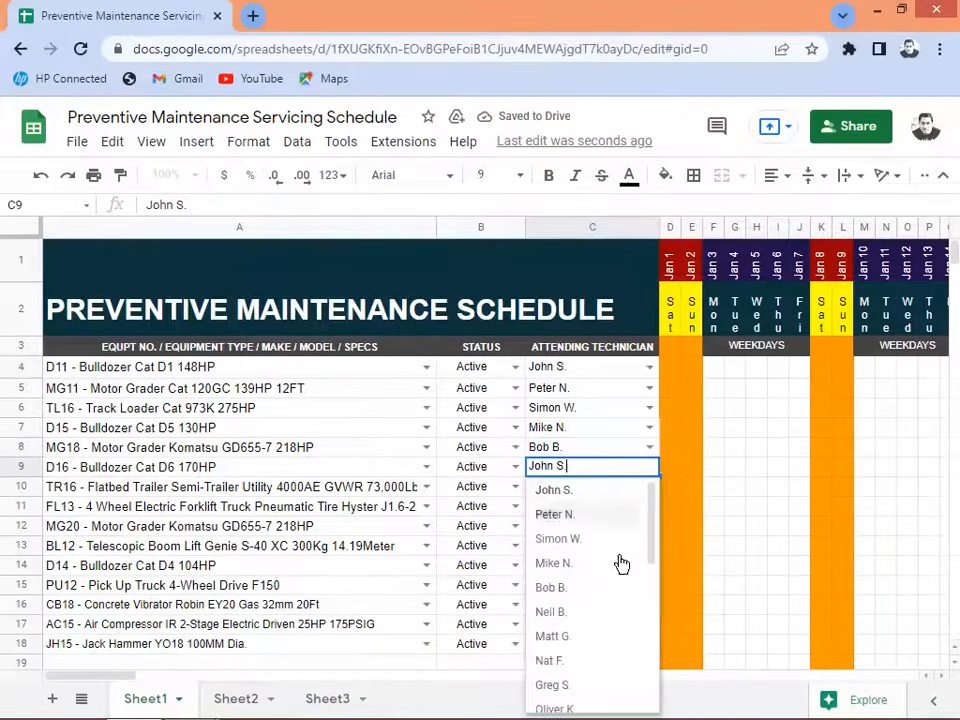
{"action": "left_click", "coordinate": [572, 615]}
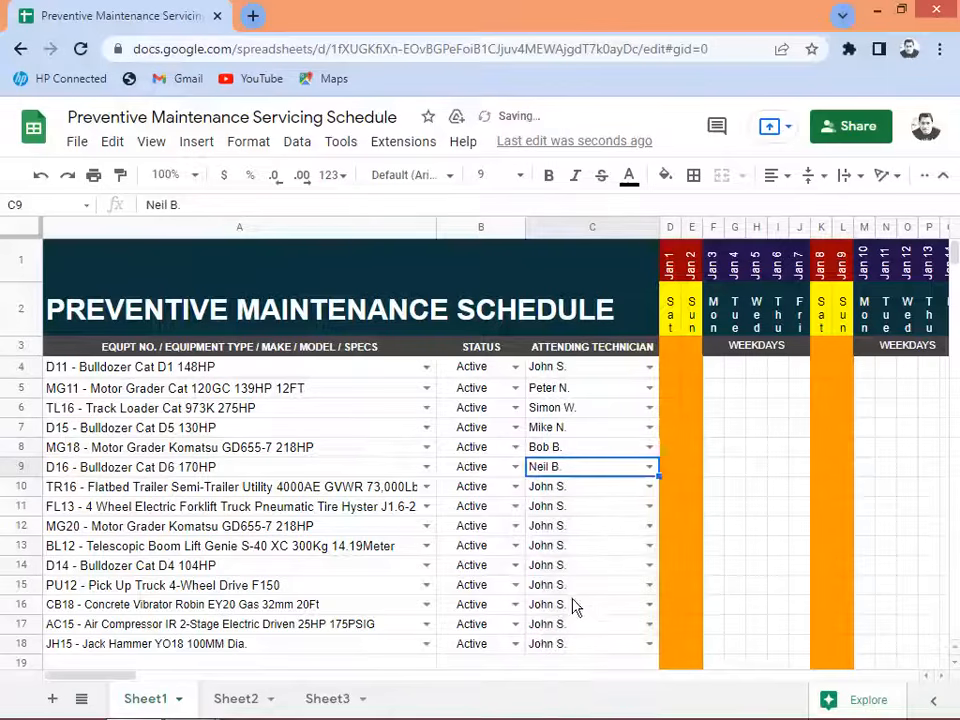
{"action": "left_click", "coordinate": [649, 487]}
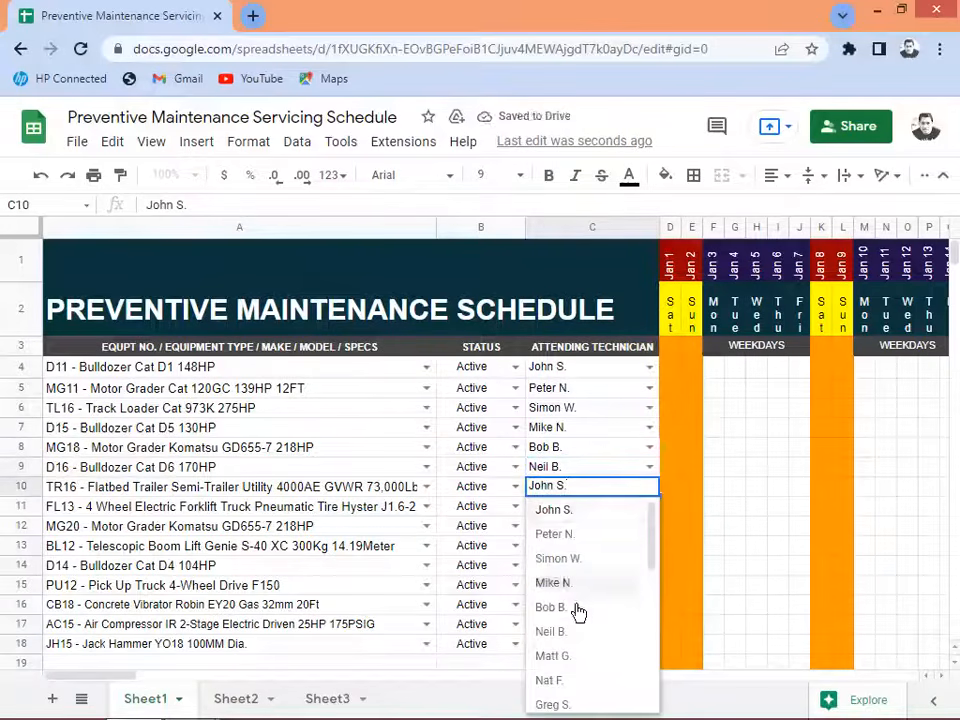
{"action": "left_click", "coordinate": [556, 667]}
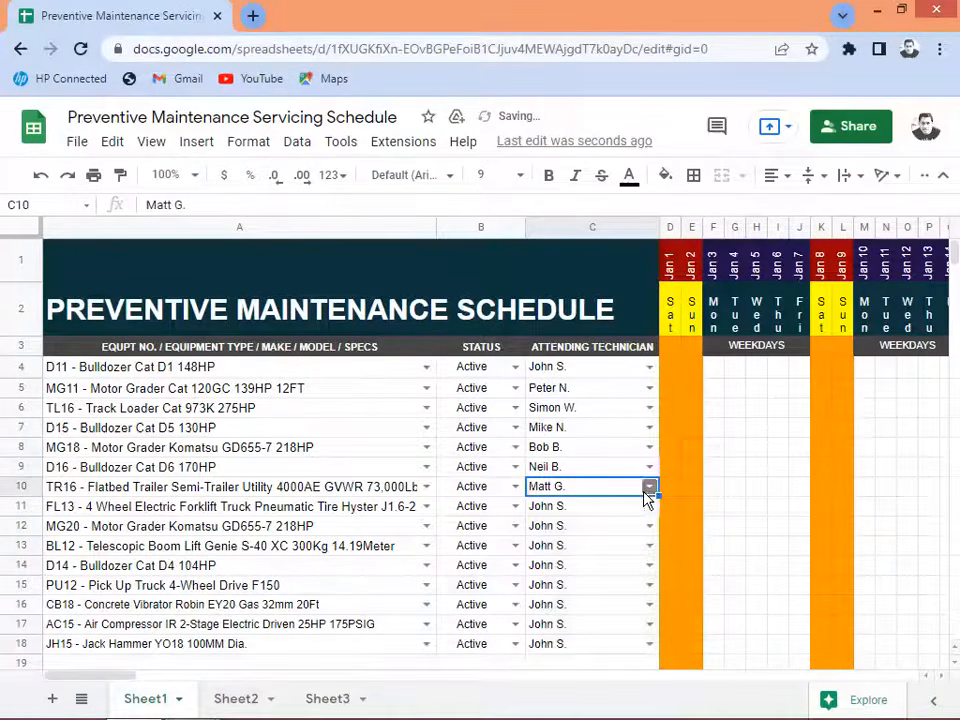
Assign the eighth, ninth and tenth listed technicians to FL13, MG20 and BL12 in C11, C12 and C13, respectively.
{"action": "left_click", "coordinate": [650, 507]}
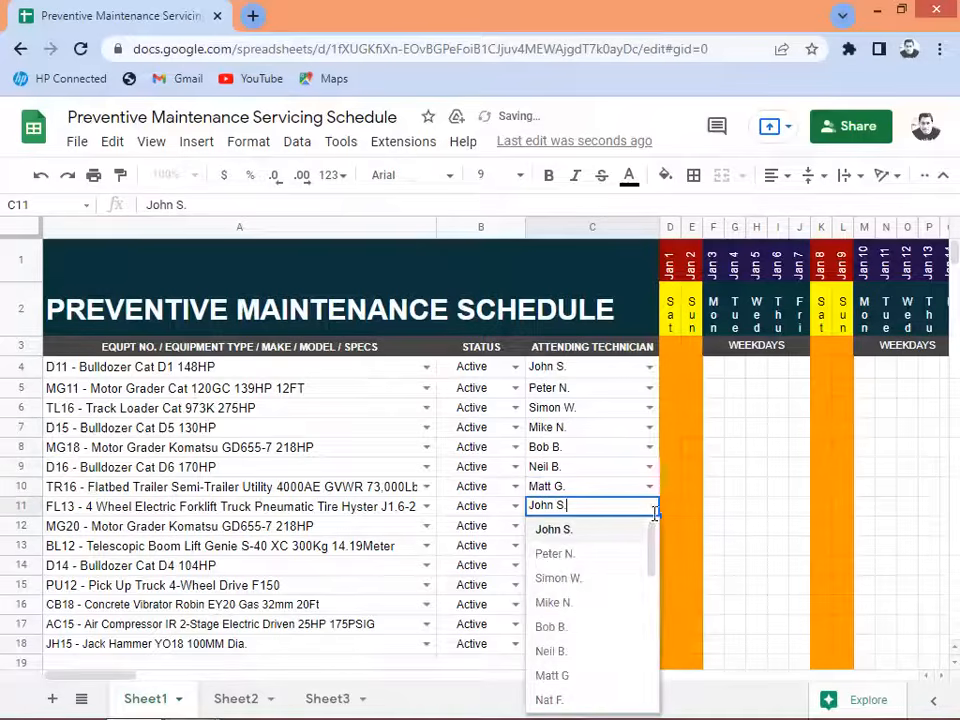
{"action": "left_click", "coordinate": [556, 700]}
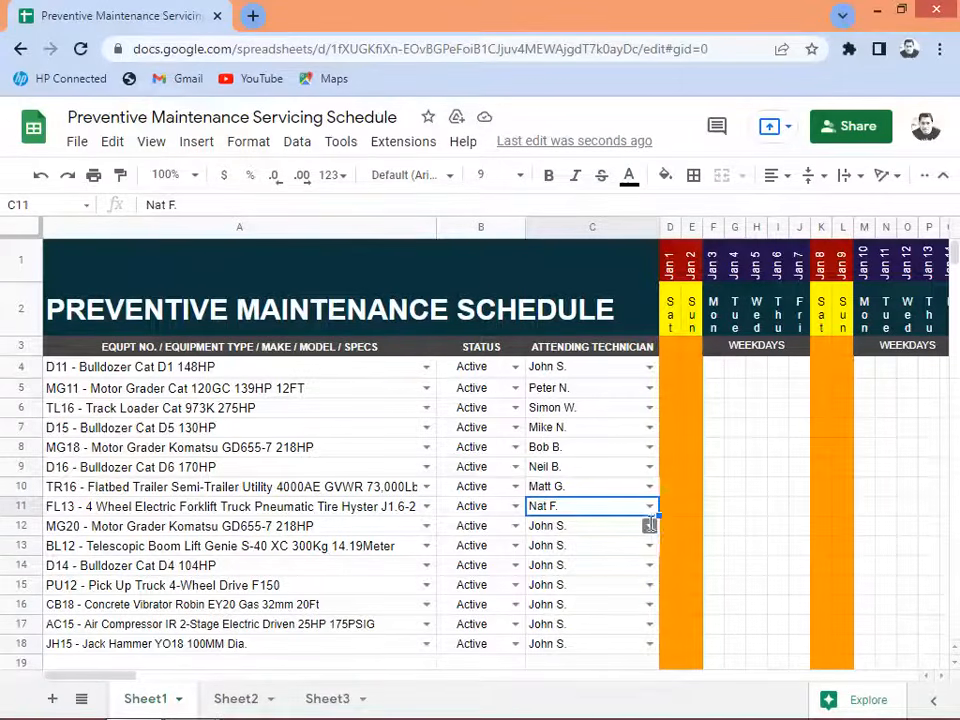
{"action": "left_click", "coordinate": [649, 524]}
{"action": "left_click_drag", "start_coordinate": [651, 591], "coordinate": [653, 625]}
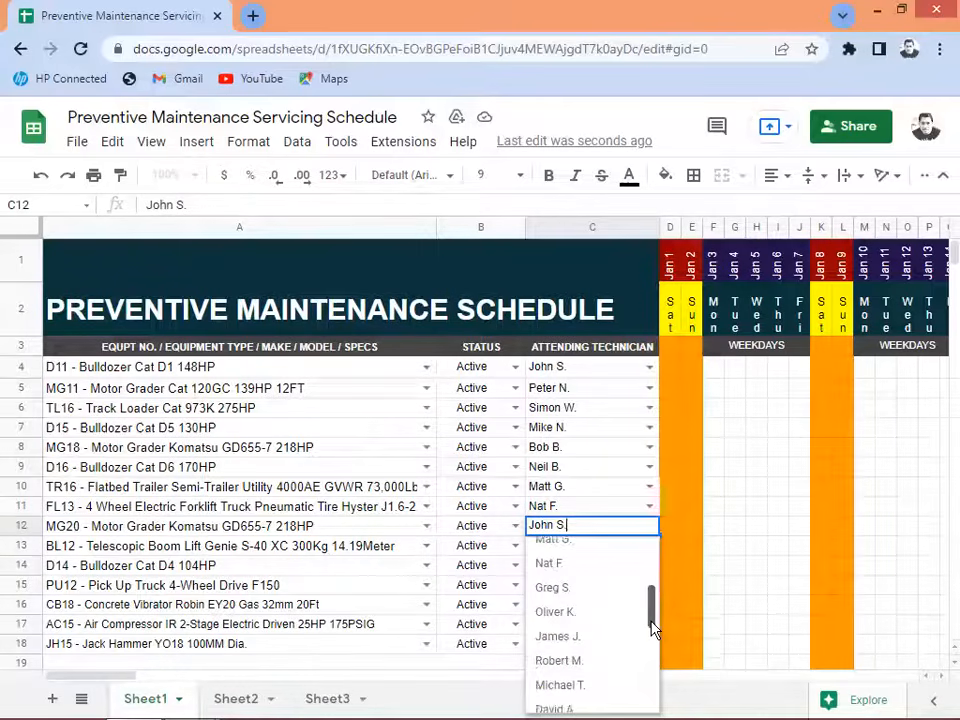
{"action": "left_click", "coordinate": [560, 593]}
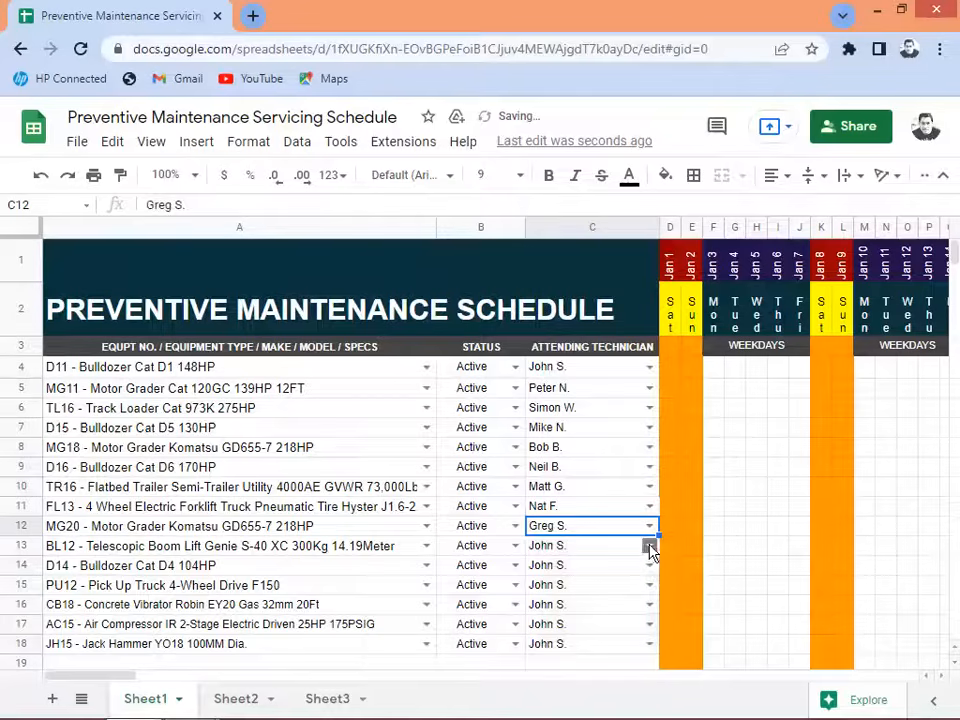
{"action": "left_click", "coordinate": [649, 547]}
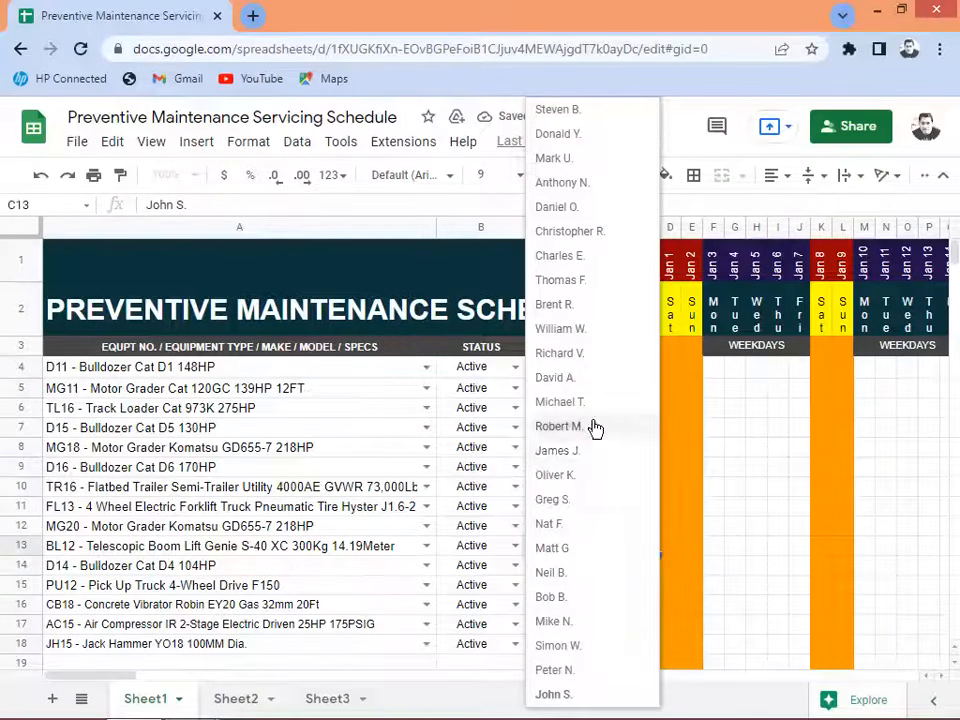
{"action": "left_click", "coordinate": [568, 477]}
Assign the eleventh, twelfth and thirteenth technicians from the original list to D14, PU12 and CB18 in C14, C15 and C16, respectively.
{"action": "left_click", "coordinate": [648, 567]}
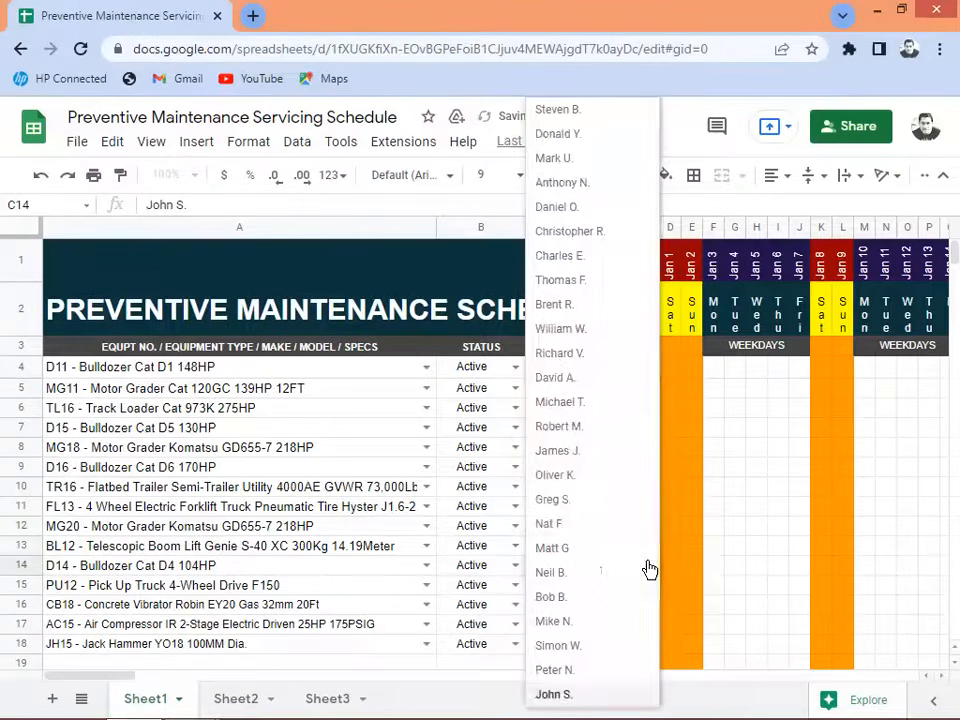
{"action": "left_click", "coordinate": [572, 453]}
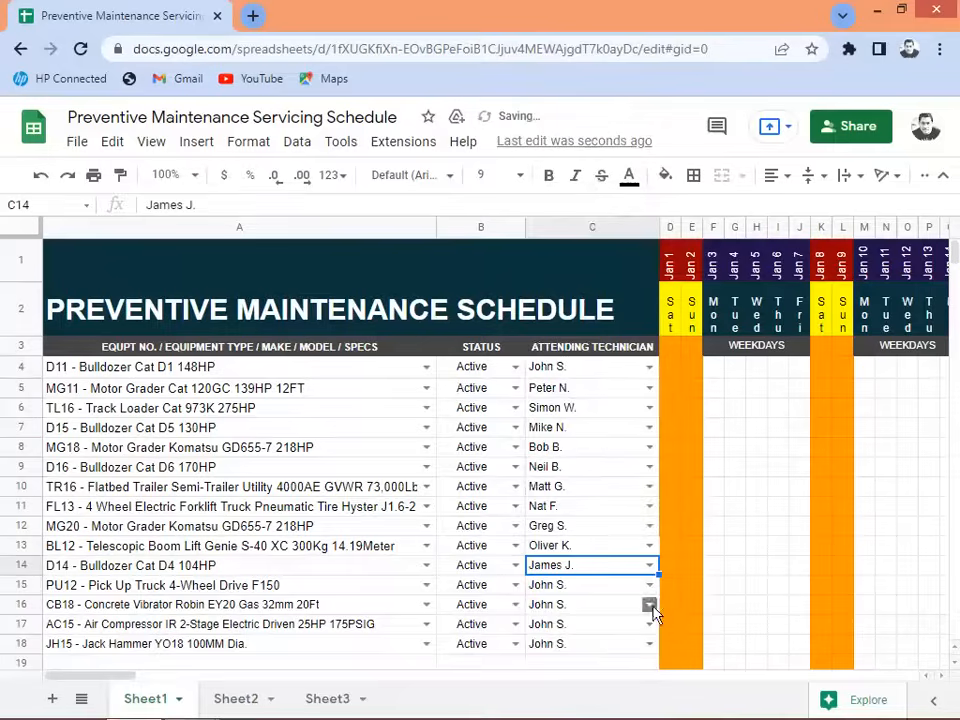
{"action": "left_click", "coordinate": [649, 584]}
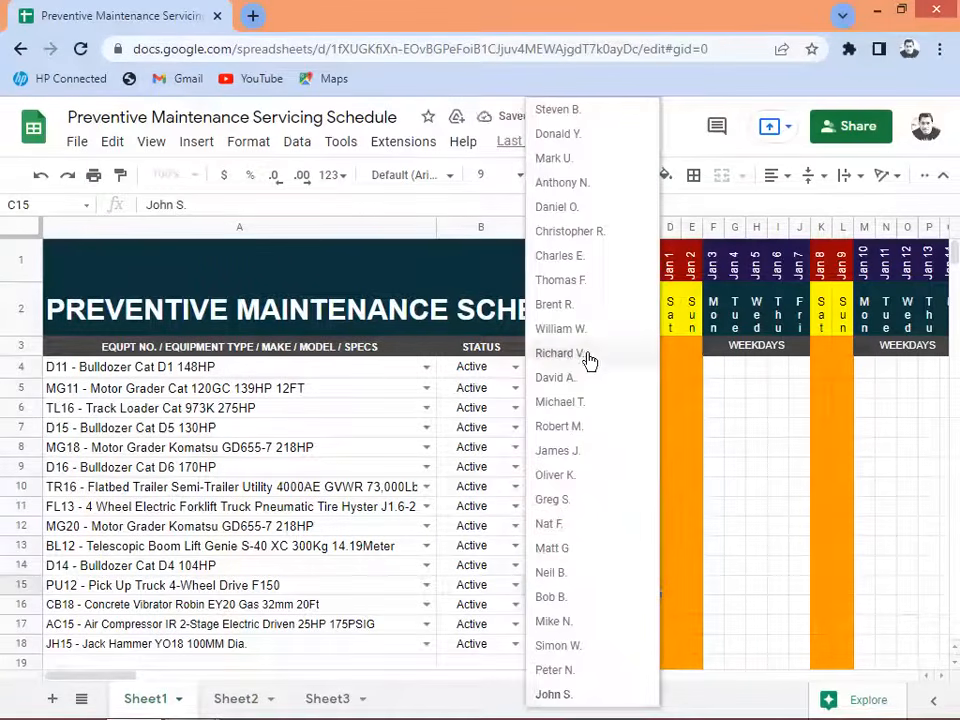
{"action": "left_click", "coordinate": [578, 437]}
{"action": "left_click", "coordinate": [650, 606]}
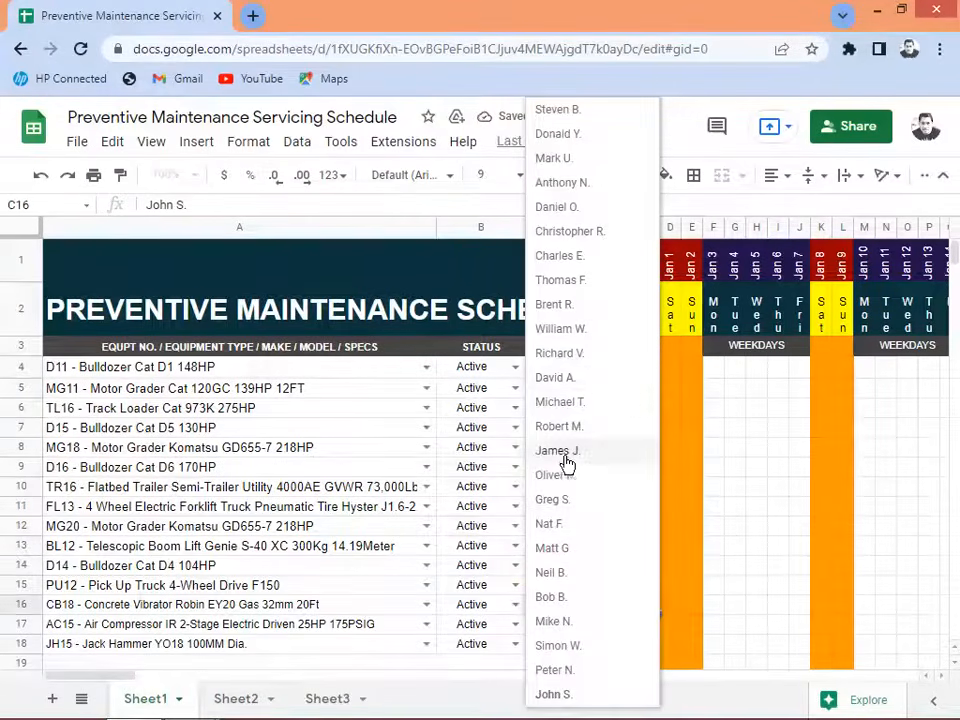
{"action": "left_click", "coordinate": [583, 403]}
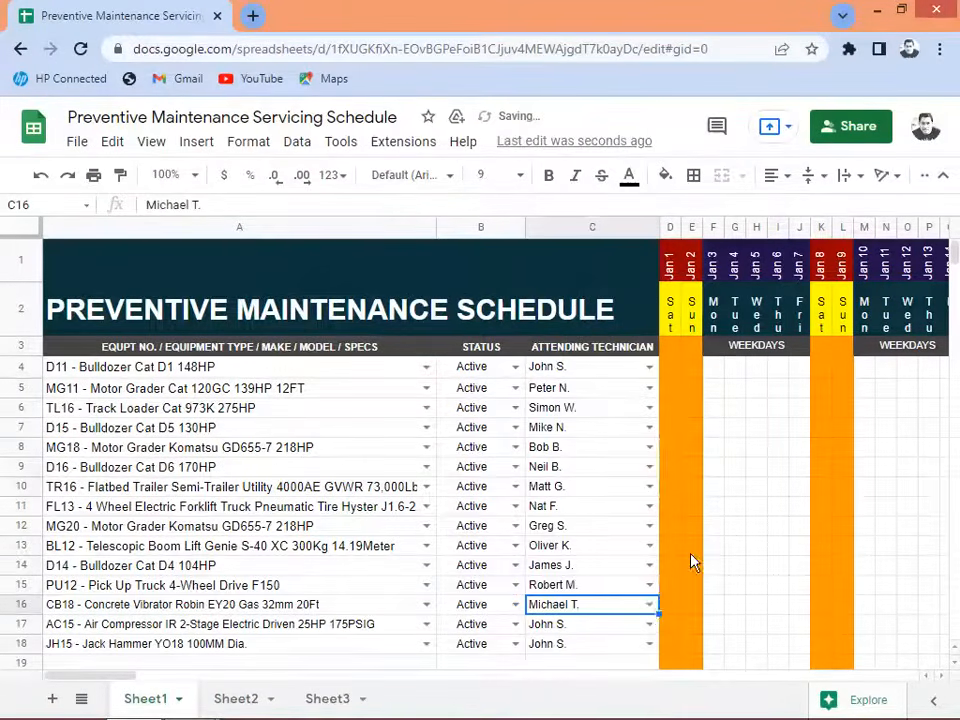
Assign the fourteenth and fifteenth technicians from the original list to AC15 and JH15 in C17 and C18, respectively.
{"action": "left_click", "coordinate": [649, 624]}
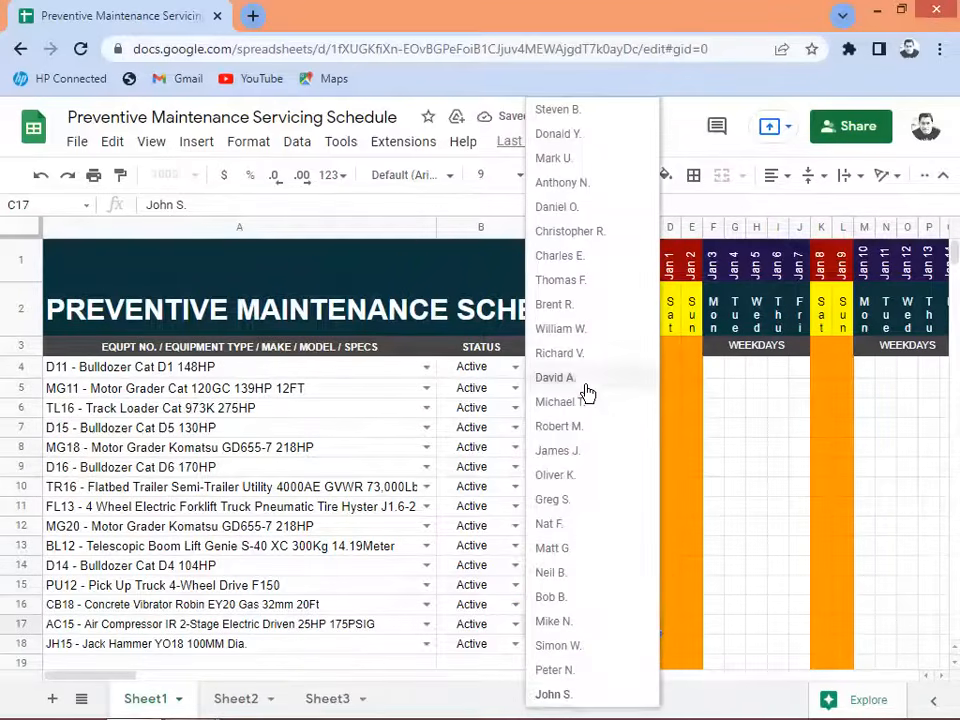
{"action": "left_click", "coordinate": [594, 380]}
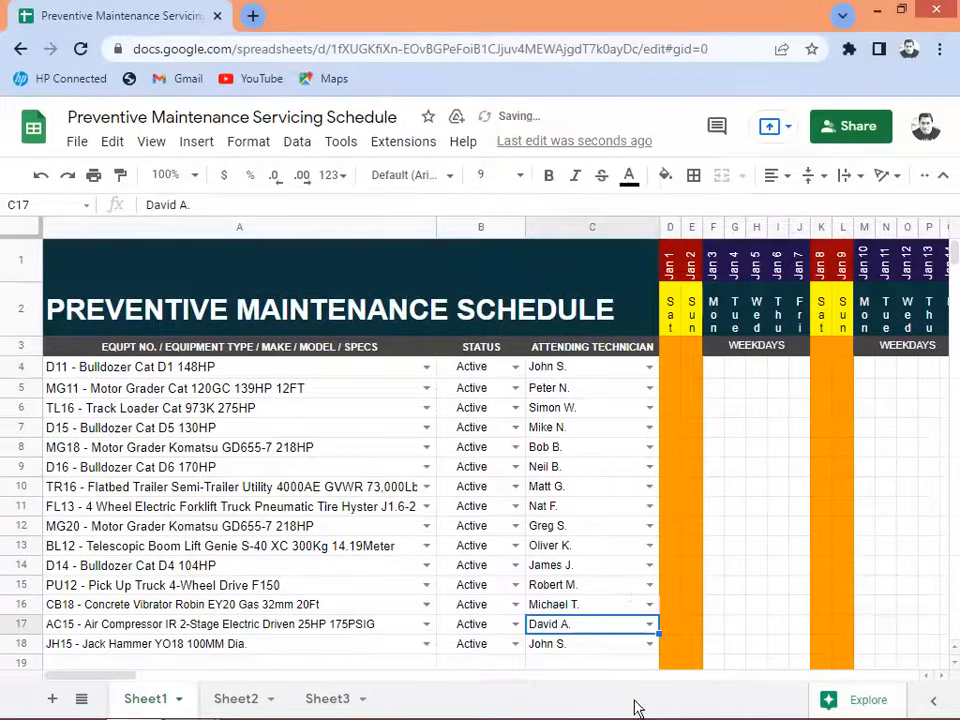
{"action": "left_click", "coordinate": [648, 645]}
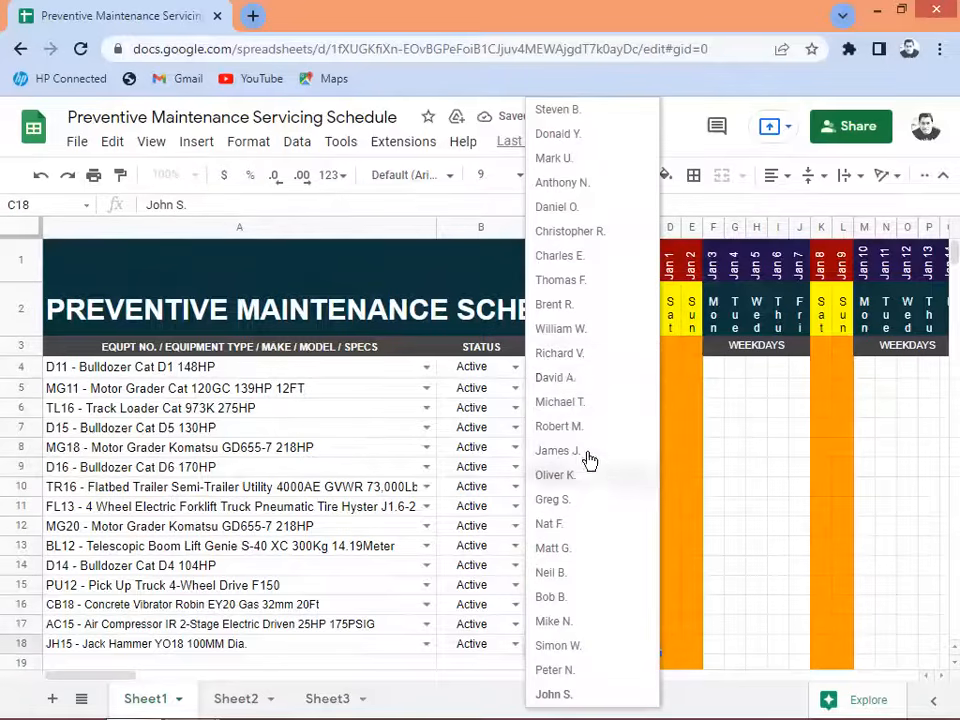
{"action": "left_click", "coordinate": [592, 362]}
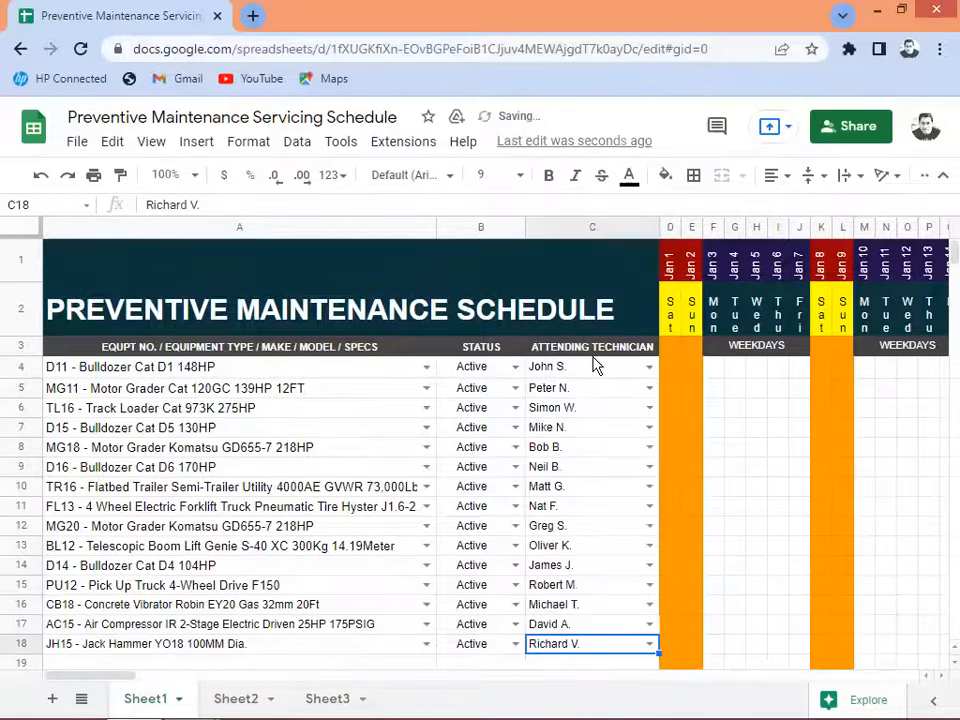
Select the D11 bulldozer's schedule cell for Monday, Jan 3 (F4).
{"action": "left_click", "coordinate": [740, 455]}
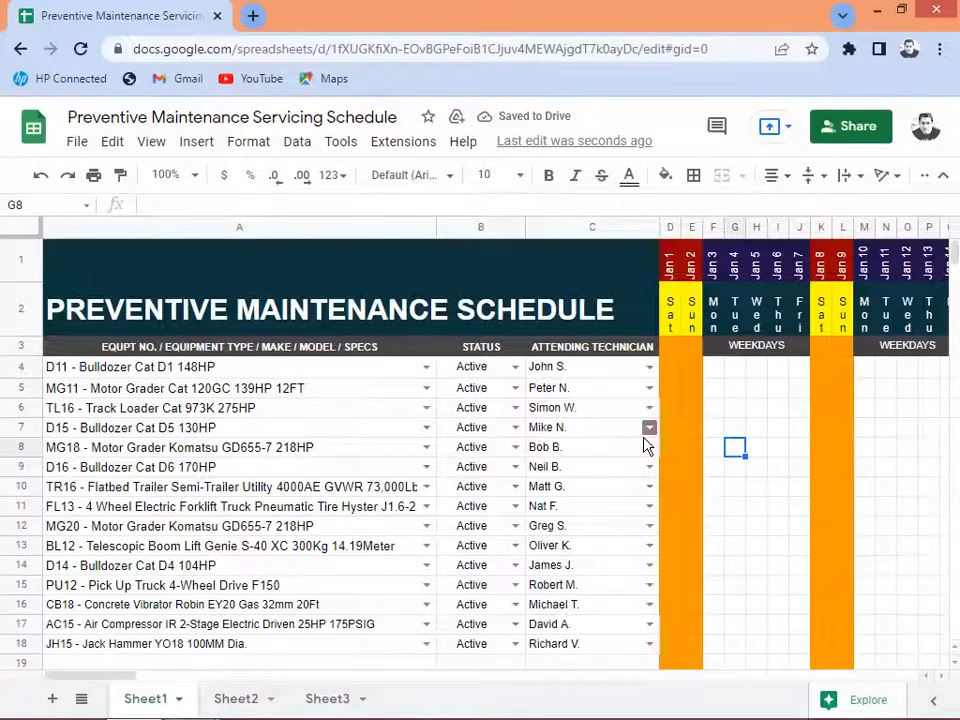
{"action": "key", "text": "Up"}
{"action": "key", "text": "Up"}
{"action": "key", "text": "Up"}
{"action": "key", "text": "Up"}
{"action": "key", "text": "Up"}
{"action": "key", "text": "Up"}
{"action": "key", "text": "Up"}
{"action": "key", "text": "Down"}
{"action": "key", "text": "Down"}
{"action": "key", "text": "Down"}
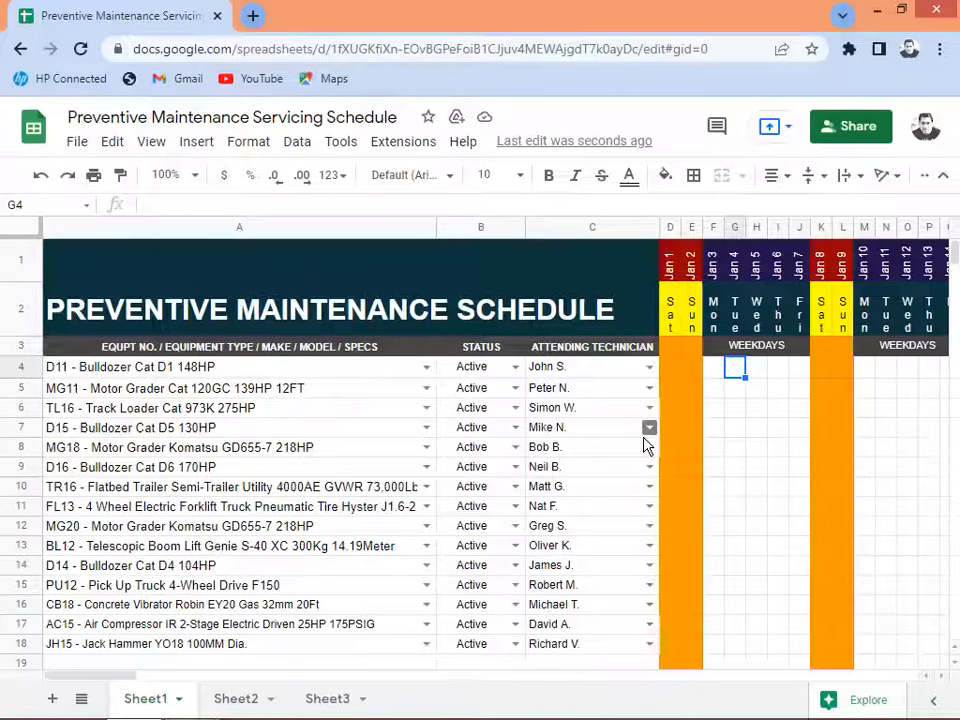
{"action": "key", "text": "Right"}
{"action": "key", "text": "Left"}
{"action": "key", "text": "Left"}
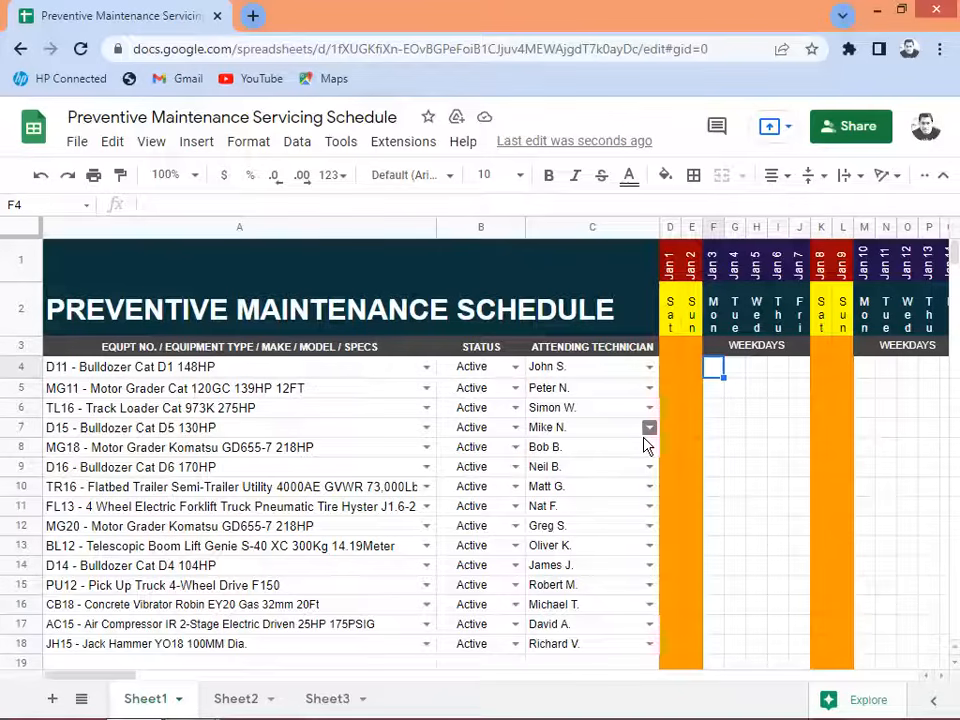
Review the PMS types, PM codes and PM 1 daily check tasks on Sheet2.
{"action": "left_click", "coordinate": [232, 690]}
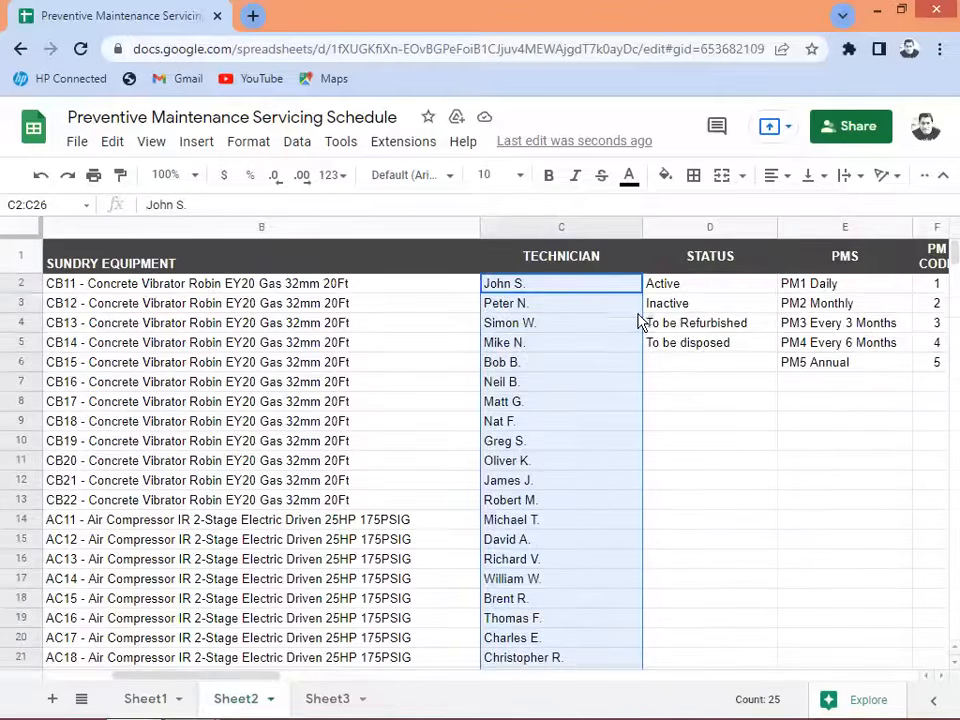
{"action": "key", "text": "Right"}
{"action": "key", "text": "Right"}
{"action": "key", "text": "Right"}
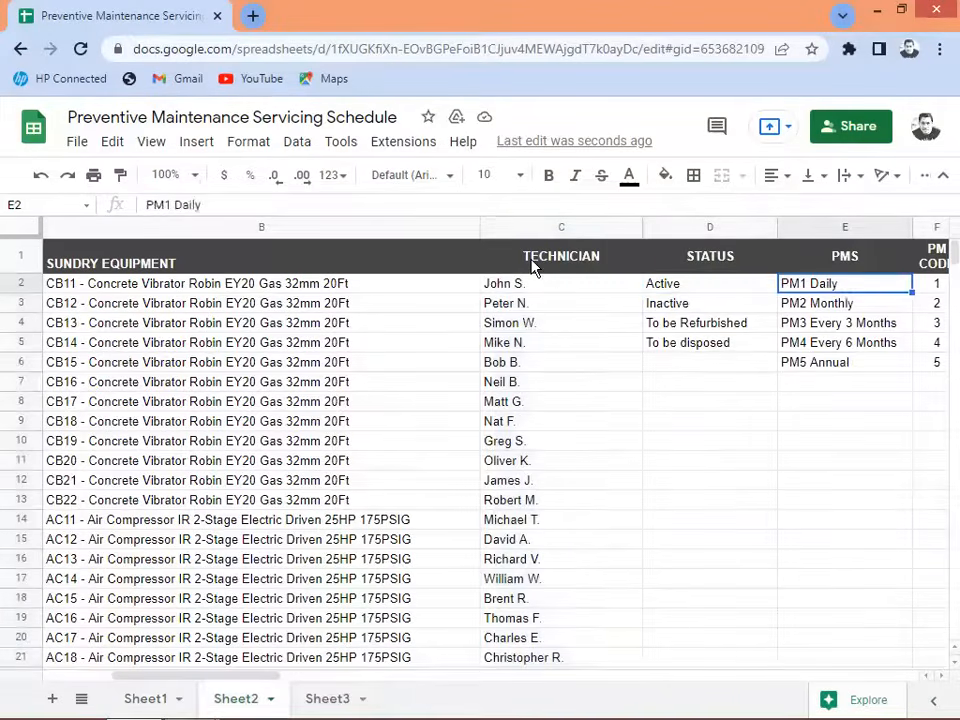
{"action": "key", "text": "Right"}
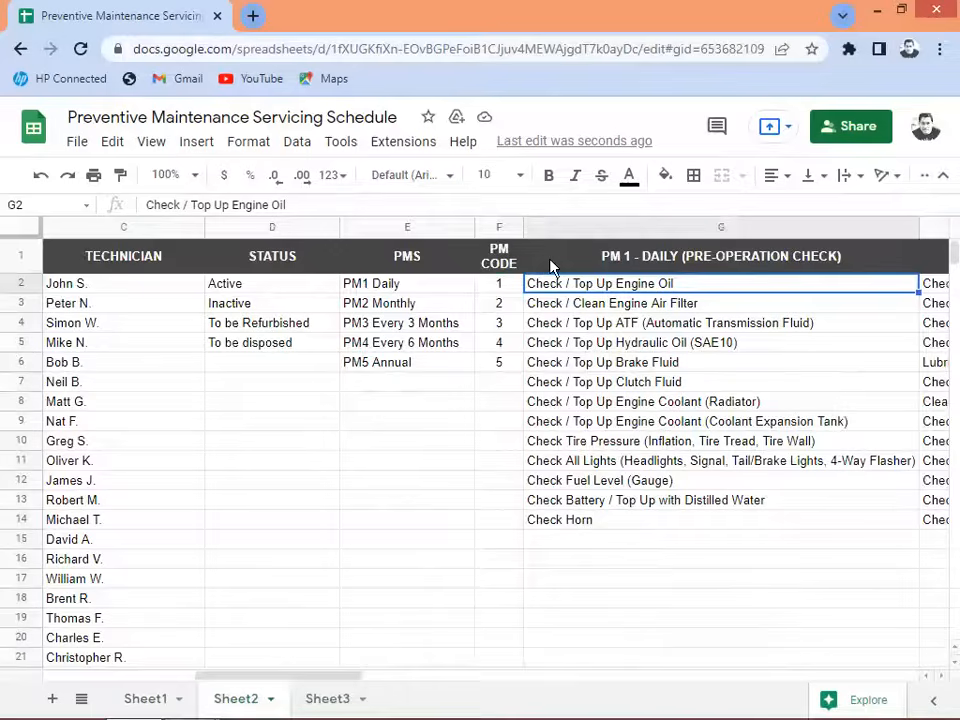
On Sheet1, enter PM code 1 for the D11 bulldozer on each weekday from Jan 3 to Jan 7 (F4:J4).
{"action": "left_click", "coordinate": [140, 697]}
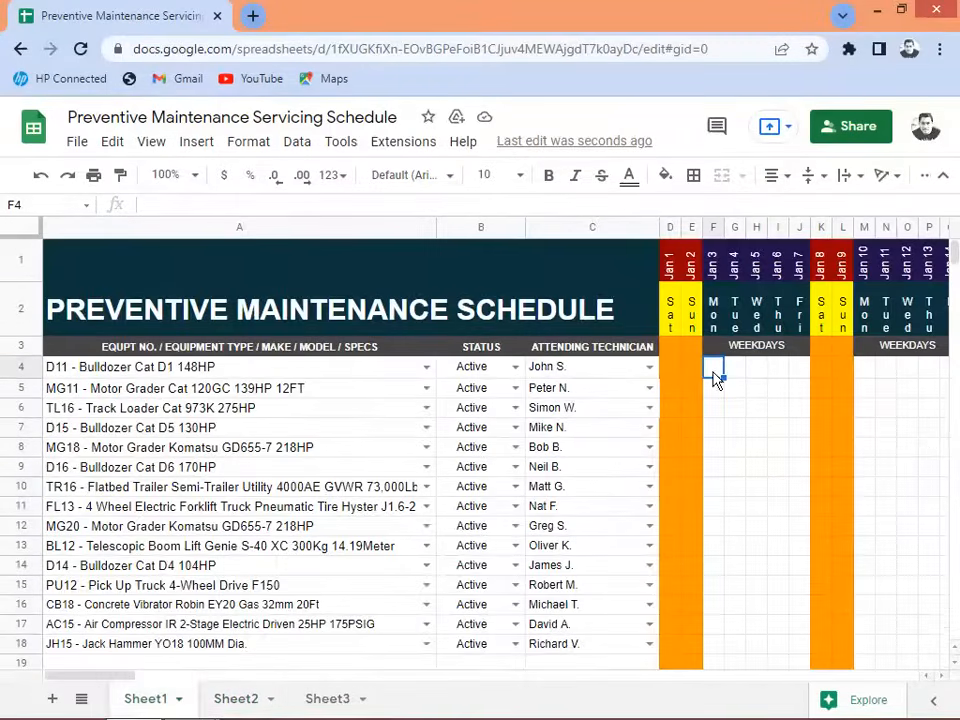
{"action": "type", "text": "1"}
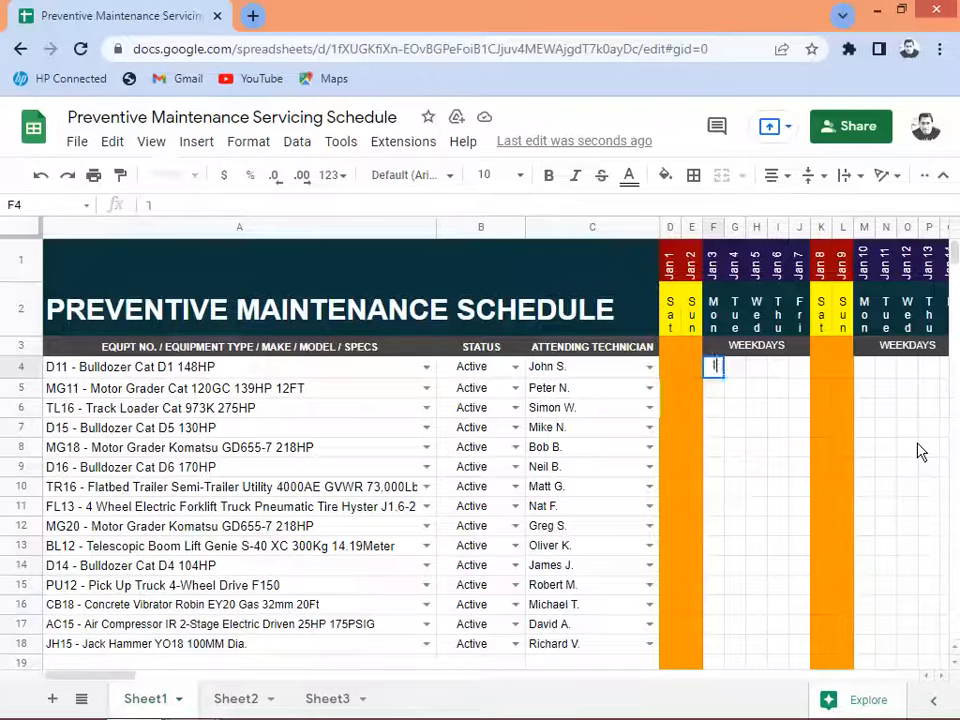
{"action": "key", "text": "Tab"}
{"action": "type", "text": "1"}
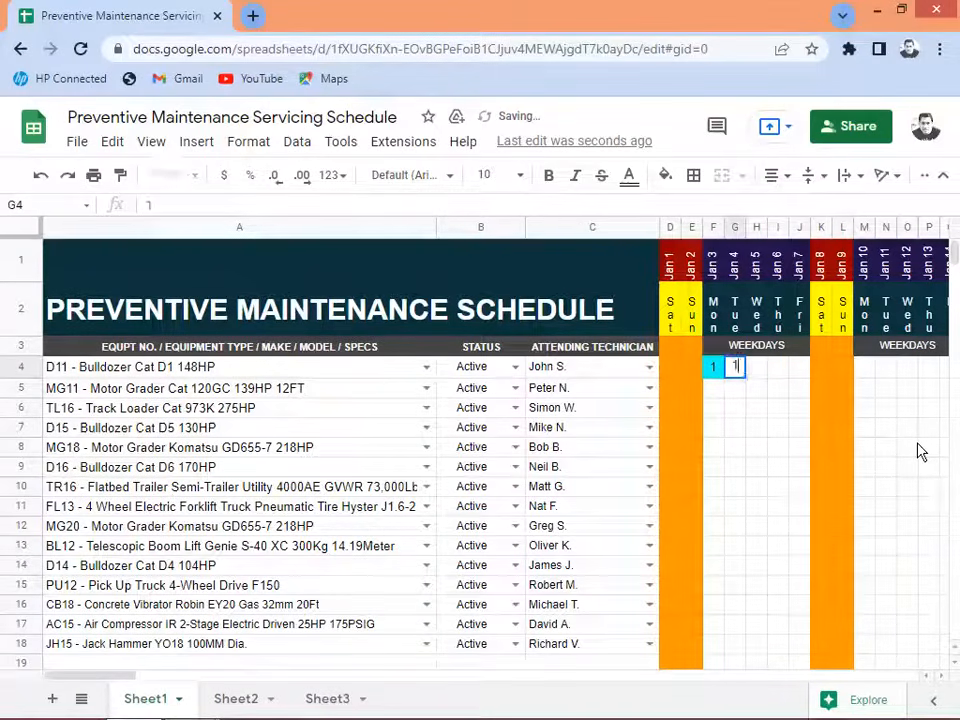
{"action": "key", "text": "Tab"}
{"action": "type", "text": "1"}
{"action": "key", "text": "Tab"}
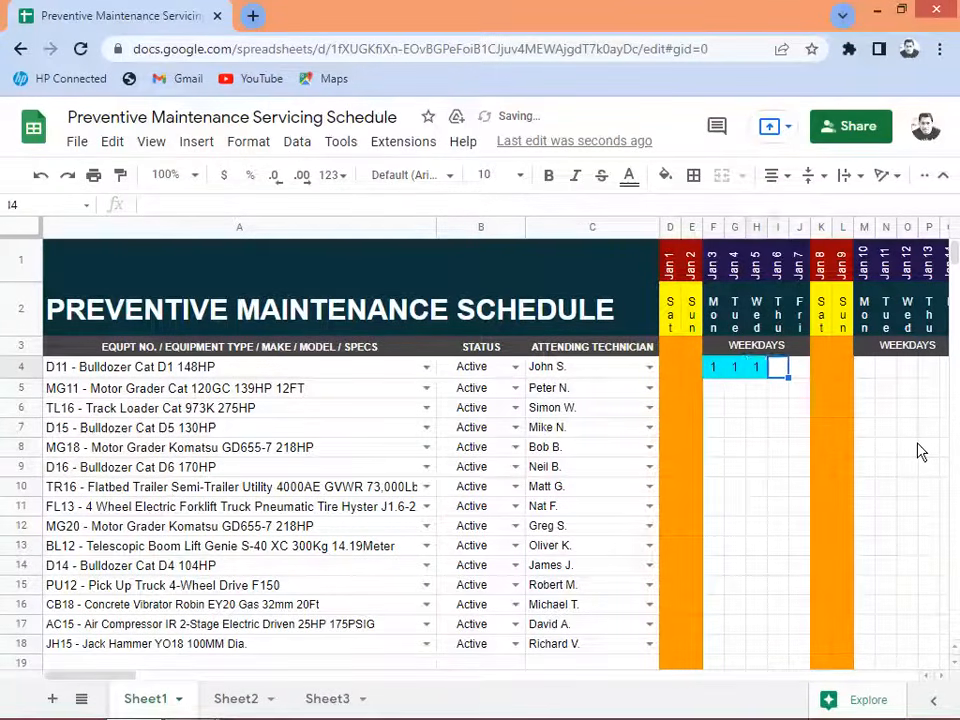
{"action": "type", "text": "1"}
{"action": "key", "text": "Tab"}
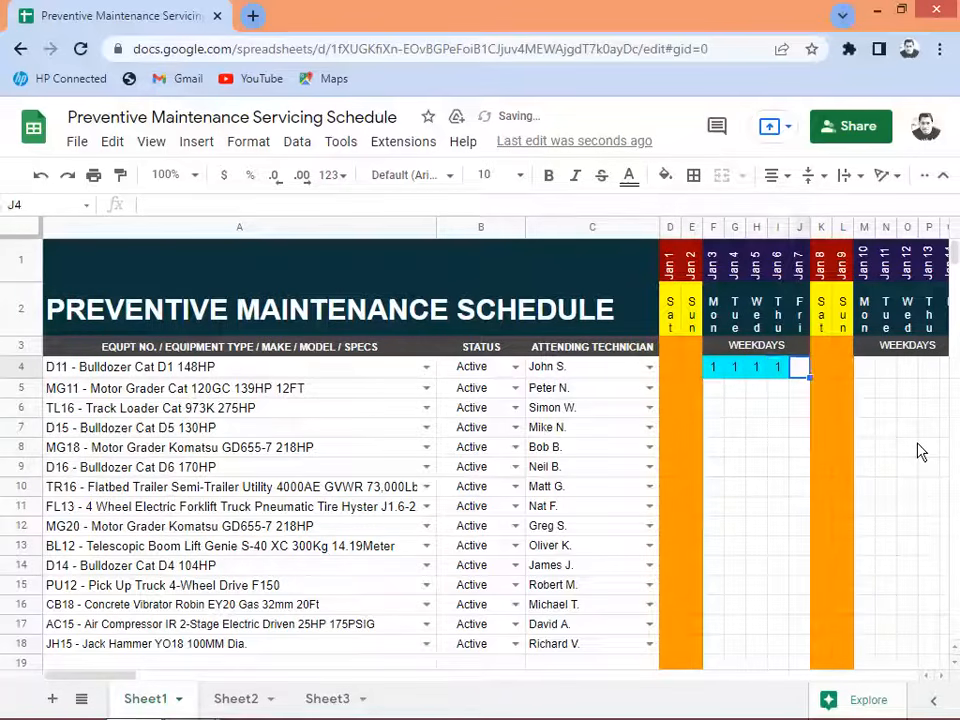
{"action": "type", "text": "1"}
{"action": "key", "text": "Tab"}
{"action": "key", "text": "Left"}
{"action": "key", "text": "Left"}
{"action": "key", "text": "Left"}
{"action": "key", "text": "Left"}
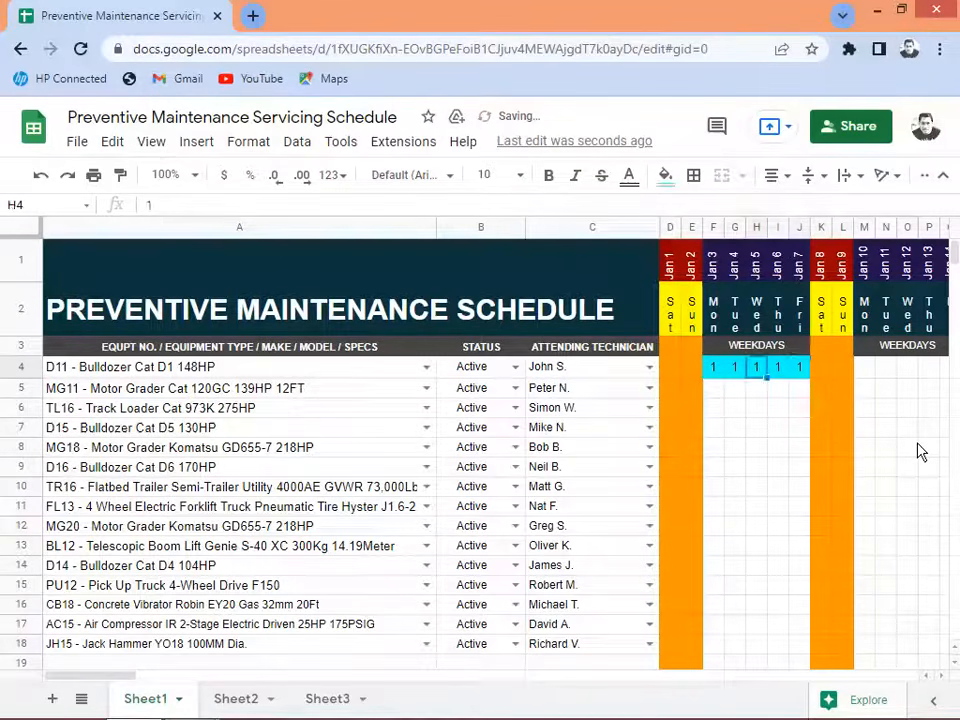
{"action": "key", "text": "Left"}
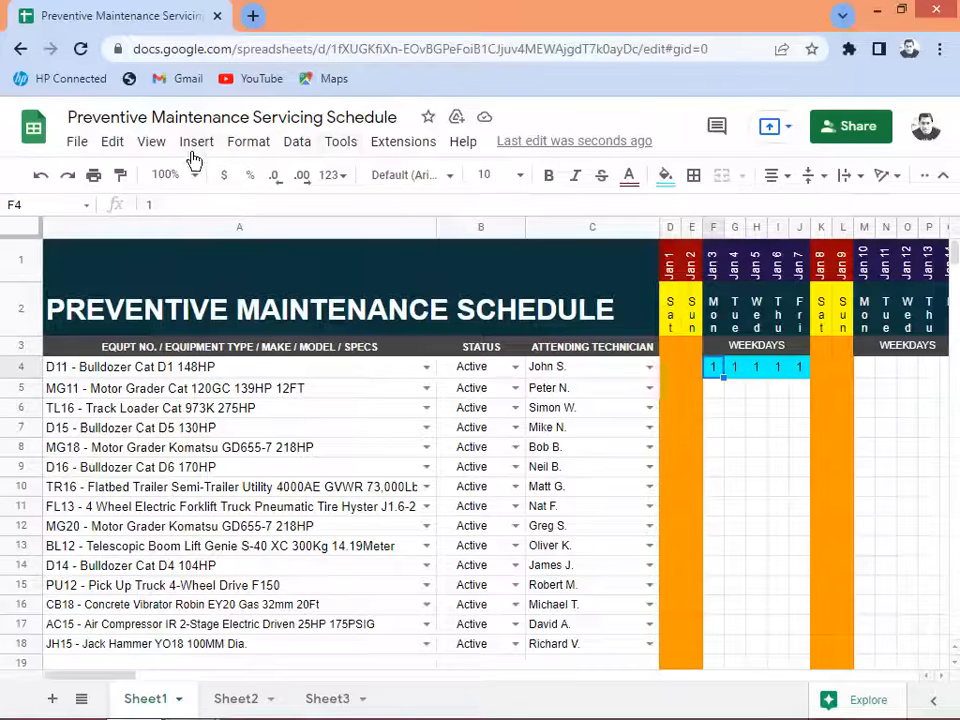
Examine the conditional format rules that colour the PM codes 1 to 5 in the schedule.
{"action": "left_click", "coordinate": [740, 370]}
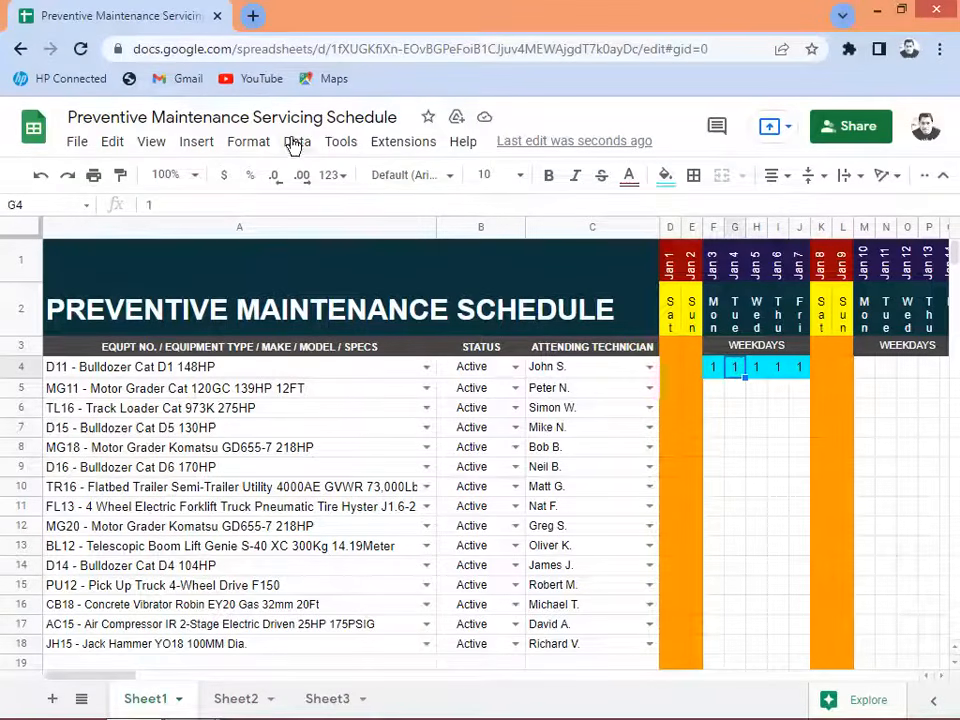
{"action": "left_click", "coordinate": [240, 142]}
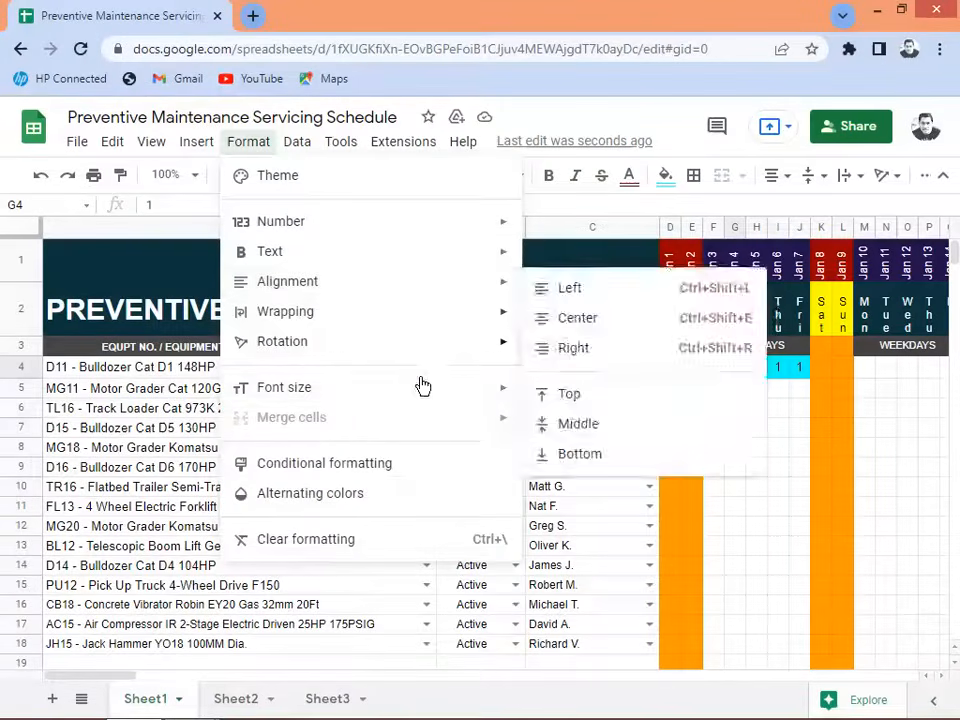
{"action": "left_click", "coordinate": [375, 470]}
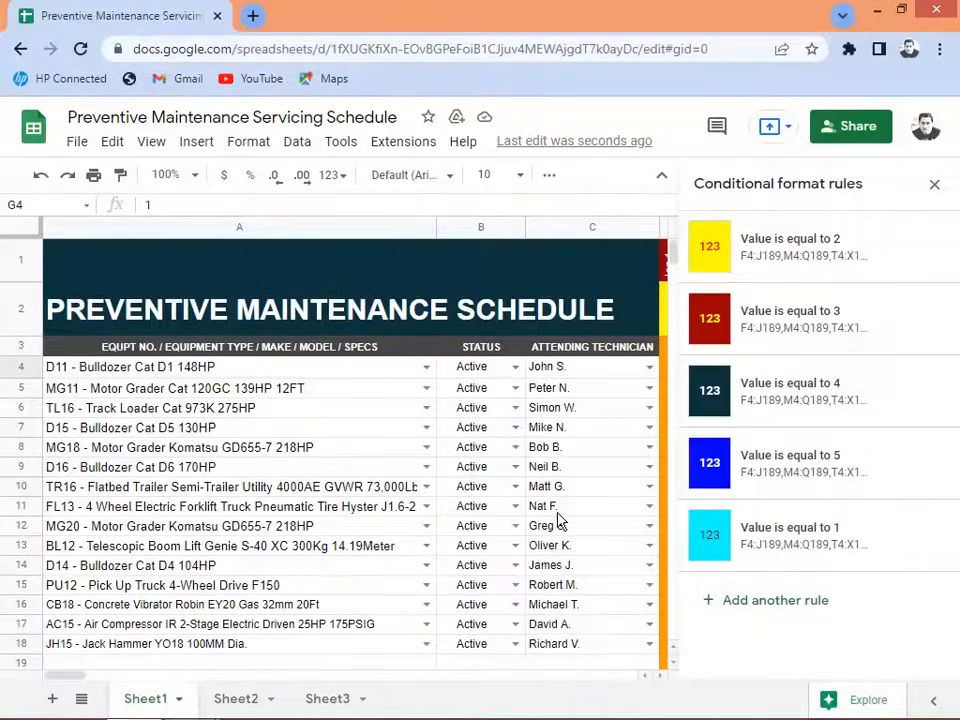
{"action": "left_click", "coordinate": [935, 185]}
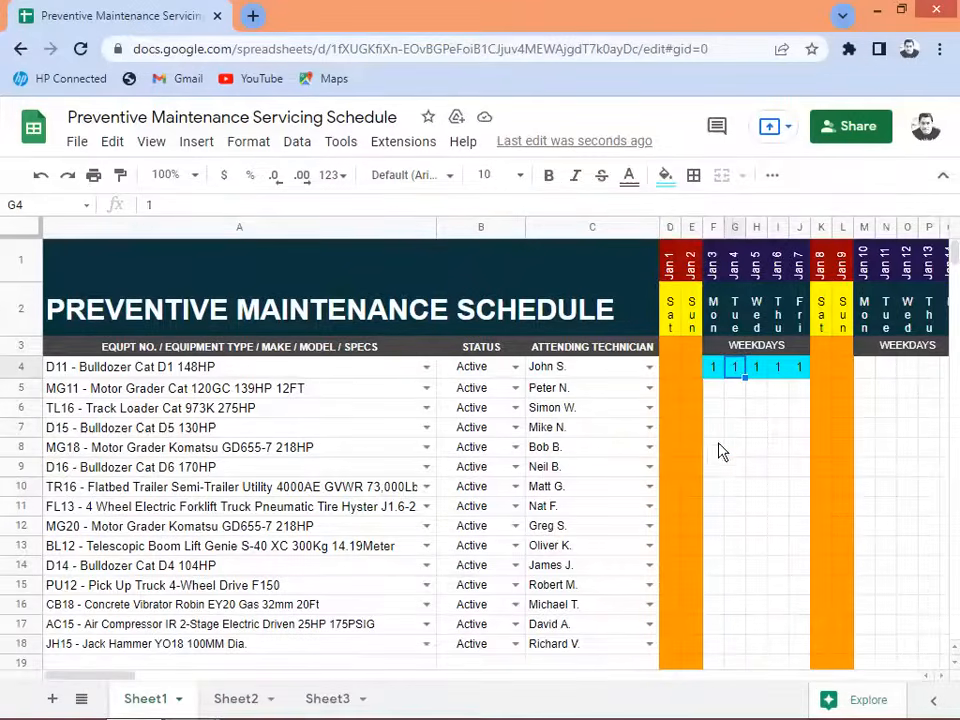
Try PM codes 2, 3, 4 and 5 in G6 through G9 to test their conditional colours.
{"action": "left_click", "coordinate": [734, 414]}
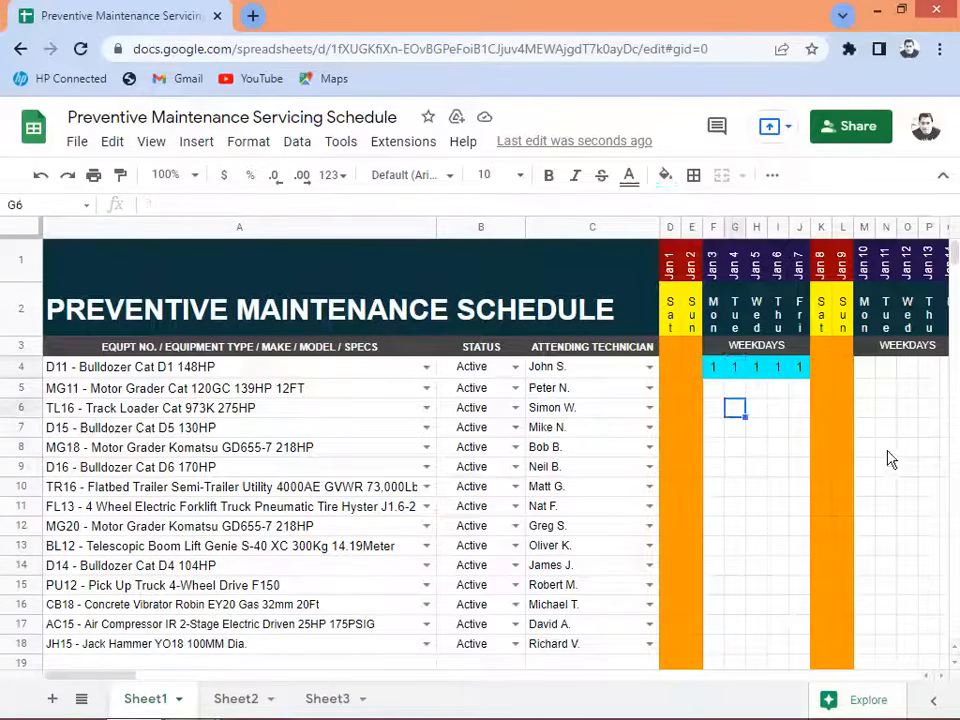
{"action": "type", "text": "2"}
{"action": "key", "text": "Return"}
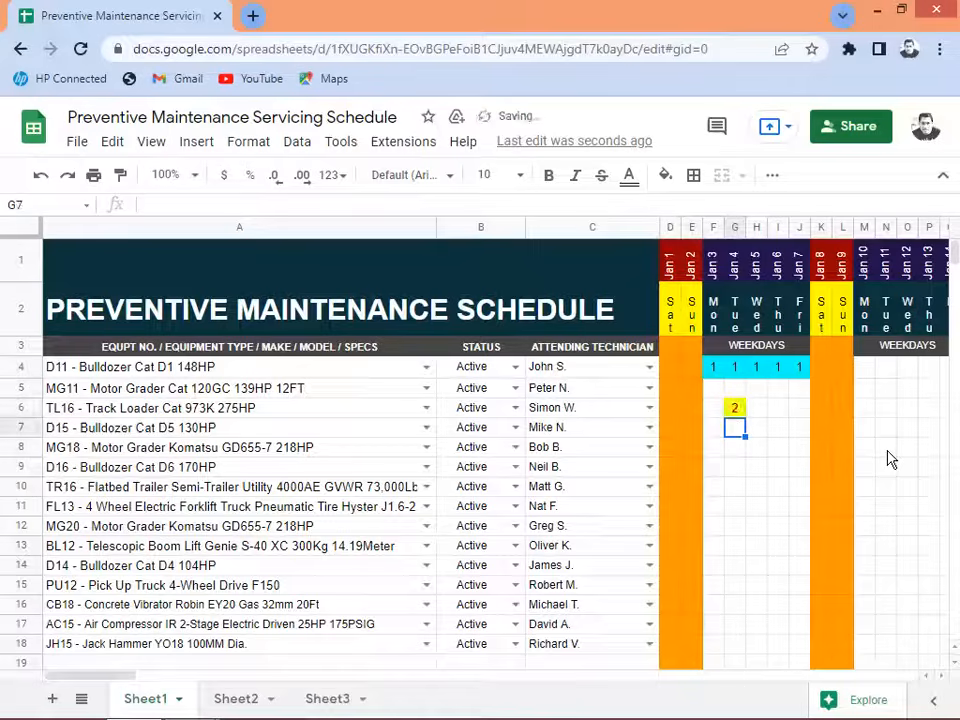
{"action": "type", "text": "3."}
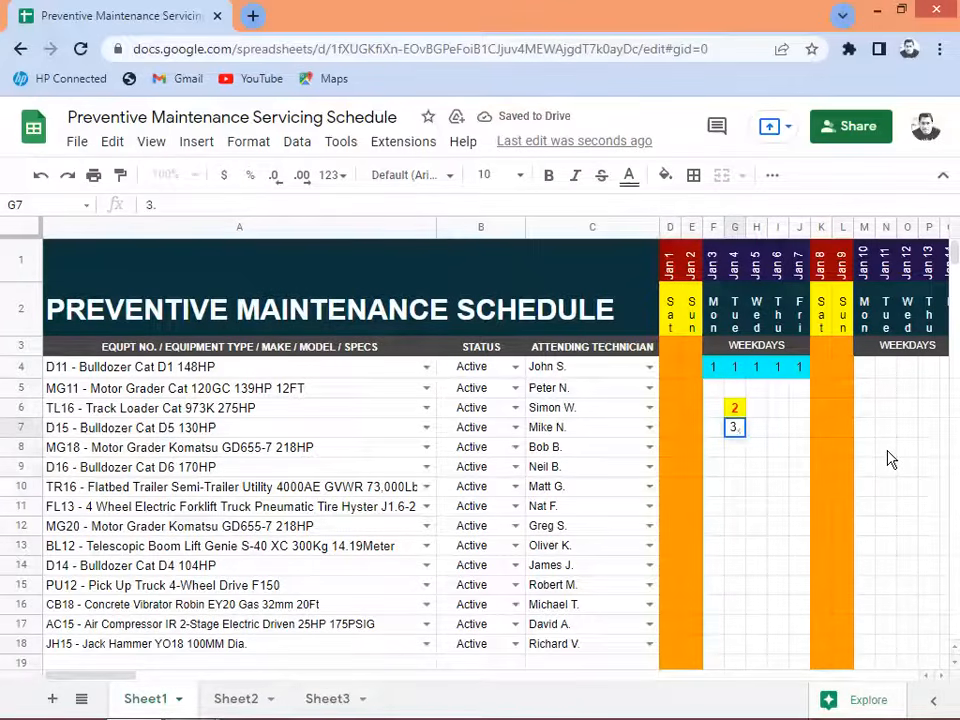
{"action": "key", "text": "Return"}
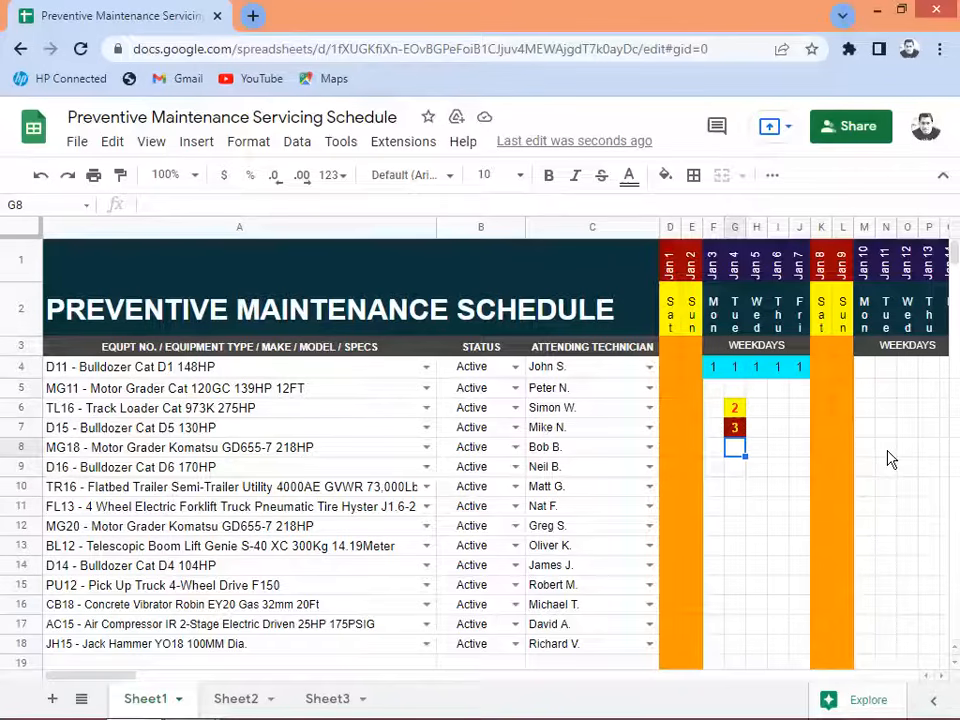
{"action": "type", "text": "4"}
{"action": "key", "text": "Return"}
{"action": "type", "text": "5"}
{"action": "key", "text": "Return"}
Clear the test PM codes from G6:G9.
{"action": "key", "text": "Up"}
{"action": "key", "text": "Up"}
{"action": "key", "text": "Up"}
{"action": "key", "text": "Up"}
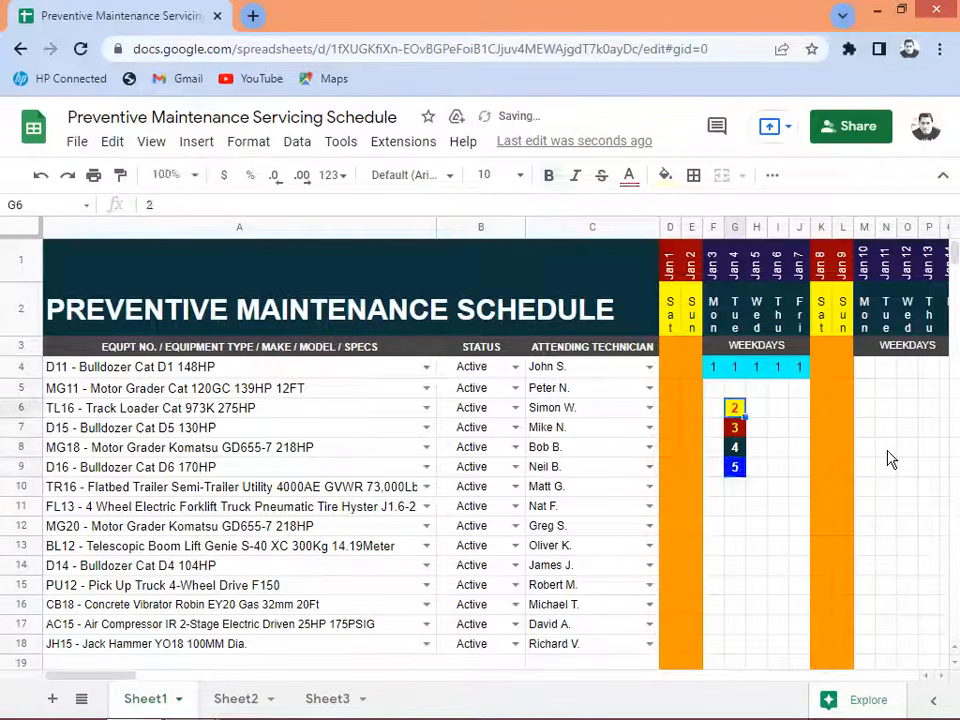
{"action": "key", "text": "shift+Down"}
{"action": "key", "text": "shift+Down"}
{"action": "key", "text": "shift+Down"}
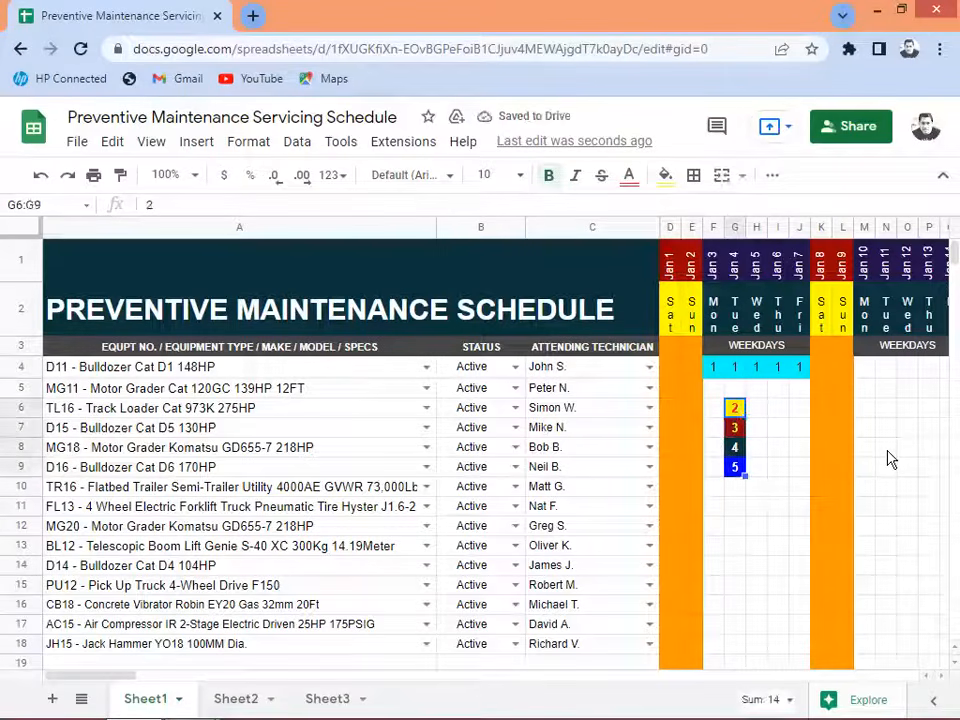
{"action": "key", "text": "Delete"}
Fill the D11 bulldozer's Jan 3 to Jan 7 codes (F4:J4) down through row 18 for all listed equipment.
{"action": "key", "text": "Up"}
{"action": "key", "text": "Up"}
{"action": "key", "text": "Left"}
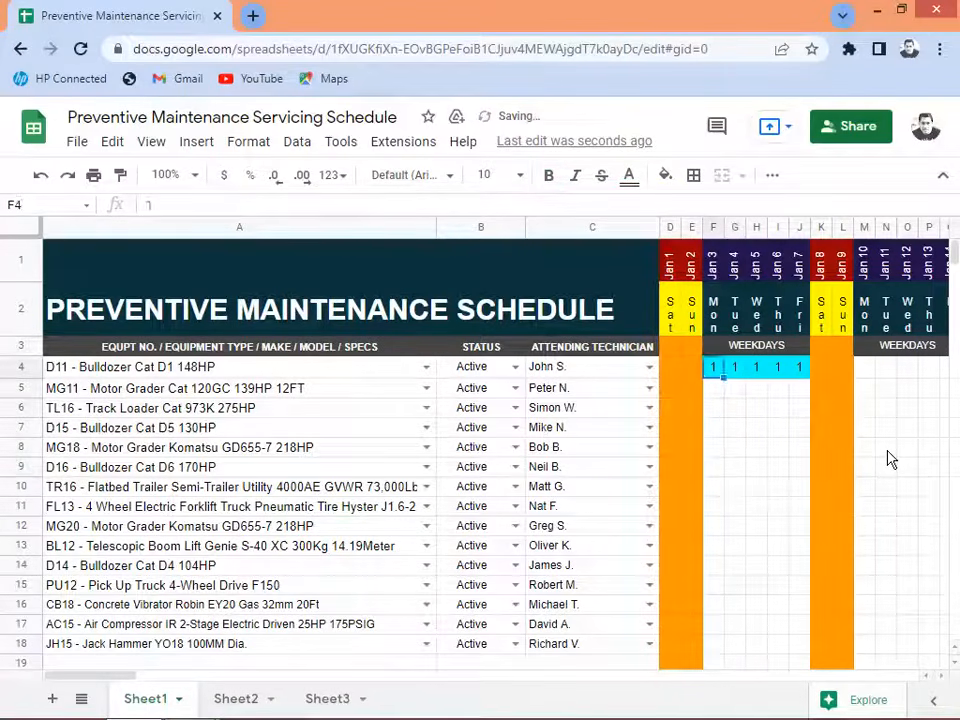
{"action": "key", "text": "shift+Right"}
{"action": "key", "text": "shift+Right"}
{"action": "key", "text": "shift+Right"}
{"action": "key", "text": "shift+Right"}
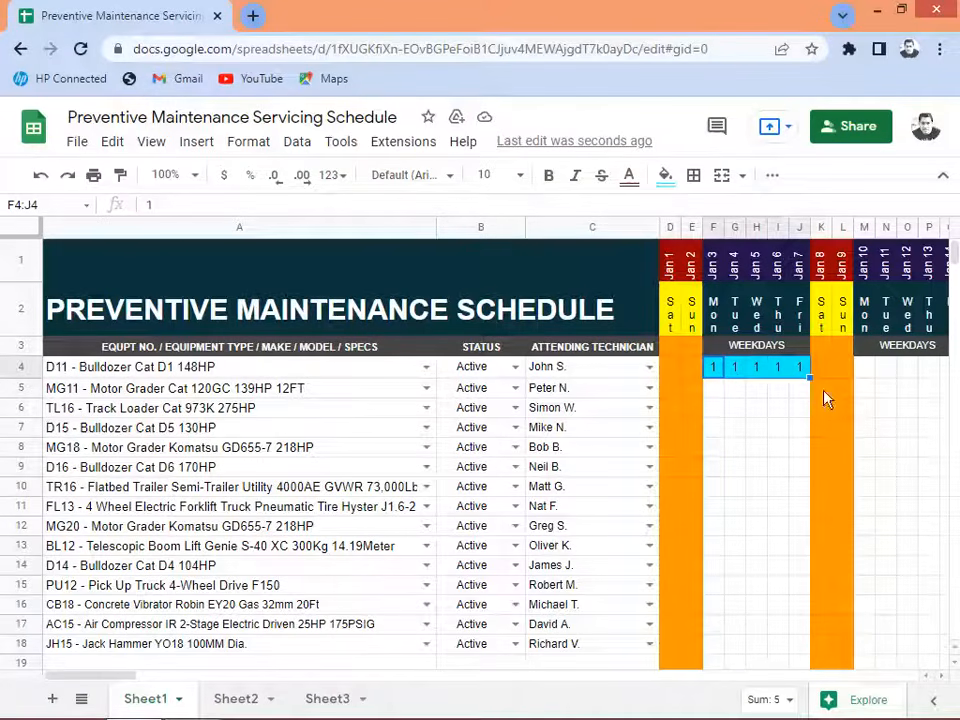
{"action": "left_click_drag", "start_coordinate": [811, 379], "coordinate": [755, 486]}
{"action": "scroll", "coordinate": [859, 409], "scroll_direction": "up", "scroll_amount": 2}
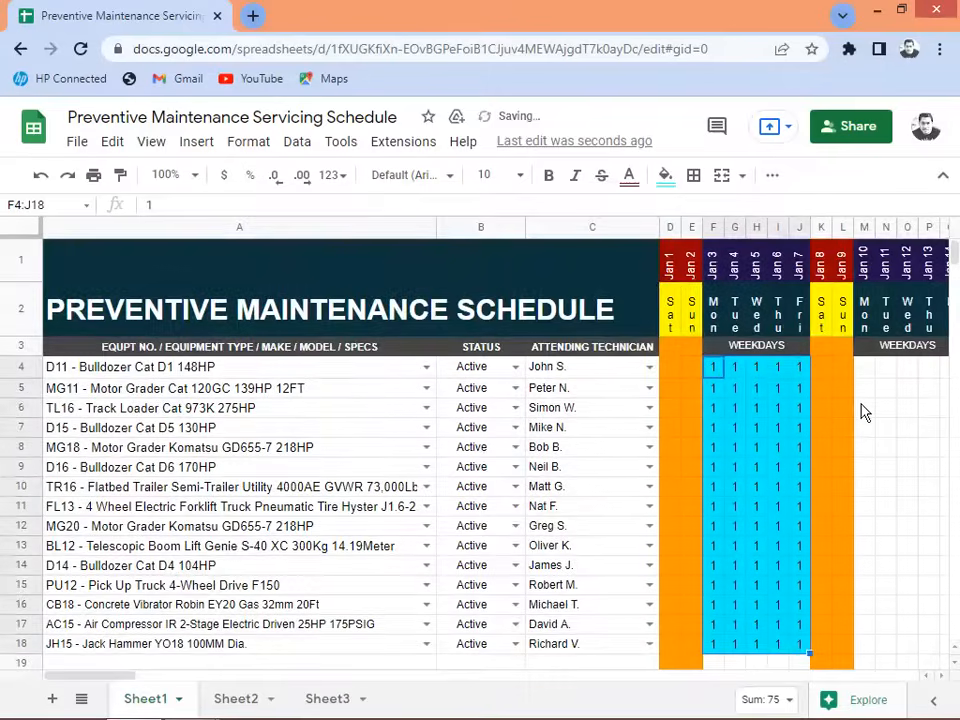
Copy the daily codes in F4:J18 and paste them into the Jan 10 to Jan 14 weekday block starting at M4.
{"action": "left_click", "coordinate": [733, 387]}
{"action": "left_click_drag", "start_coordinate": [714, 369], "coordinate": [800, 643]}
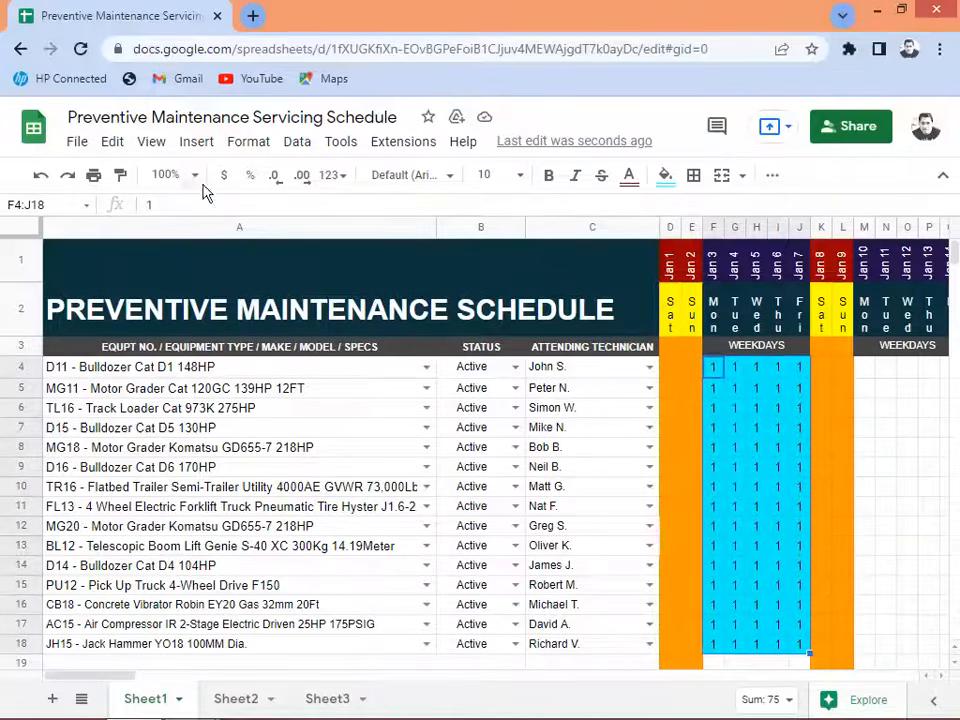
{"action": "right_click", "coordinate": [729, 437]}
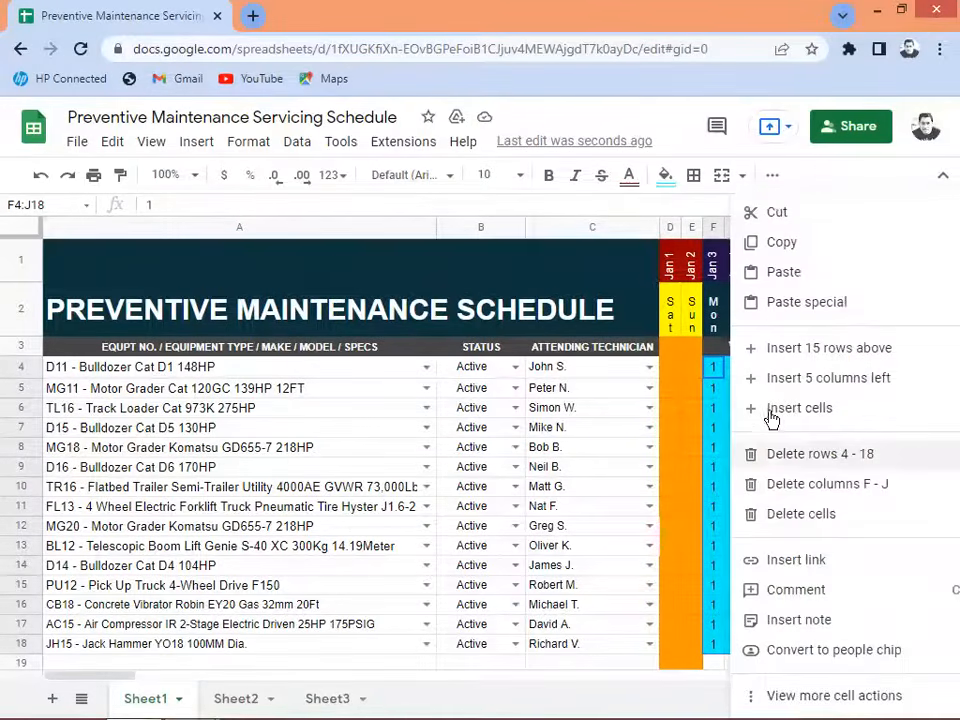
{"action": "left_click", "coordinate": [781, 244]}
{"action": "left_click", "coordinate": [864, 369]}
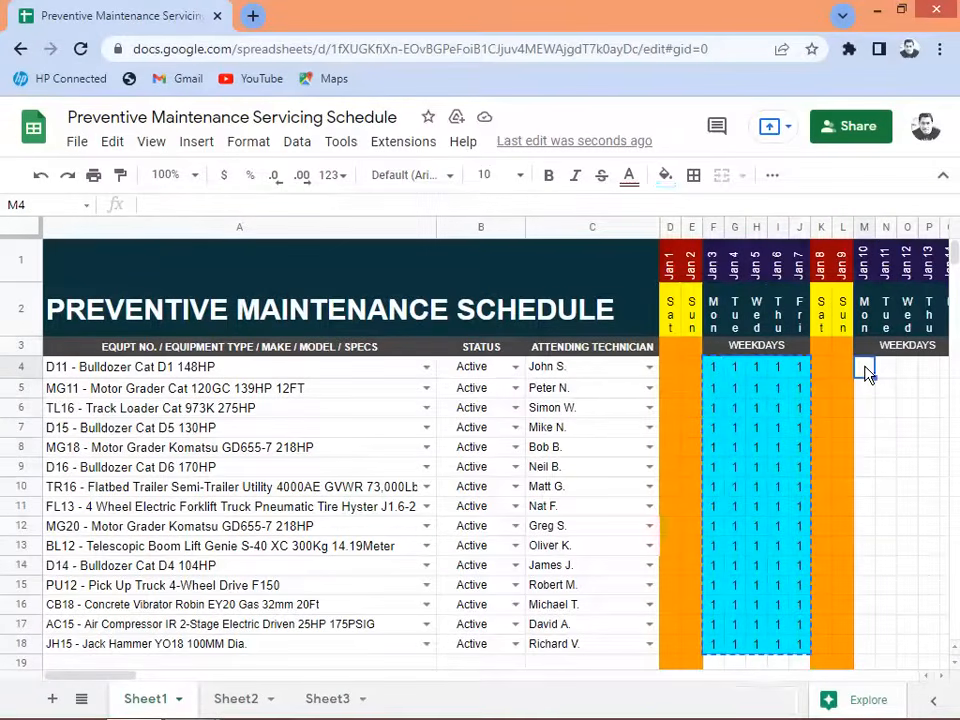
{"action": "right_click", "coordinate": [864, 369]}
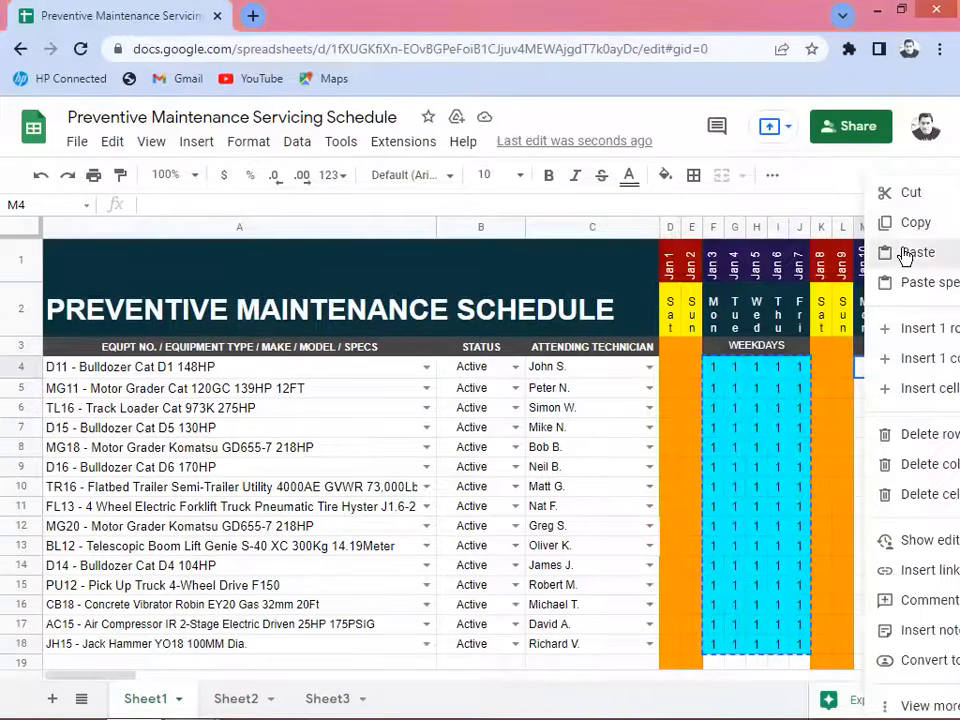
{"action": "key", "text": "ctrl+v"}
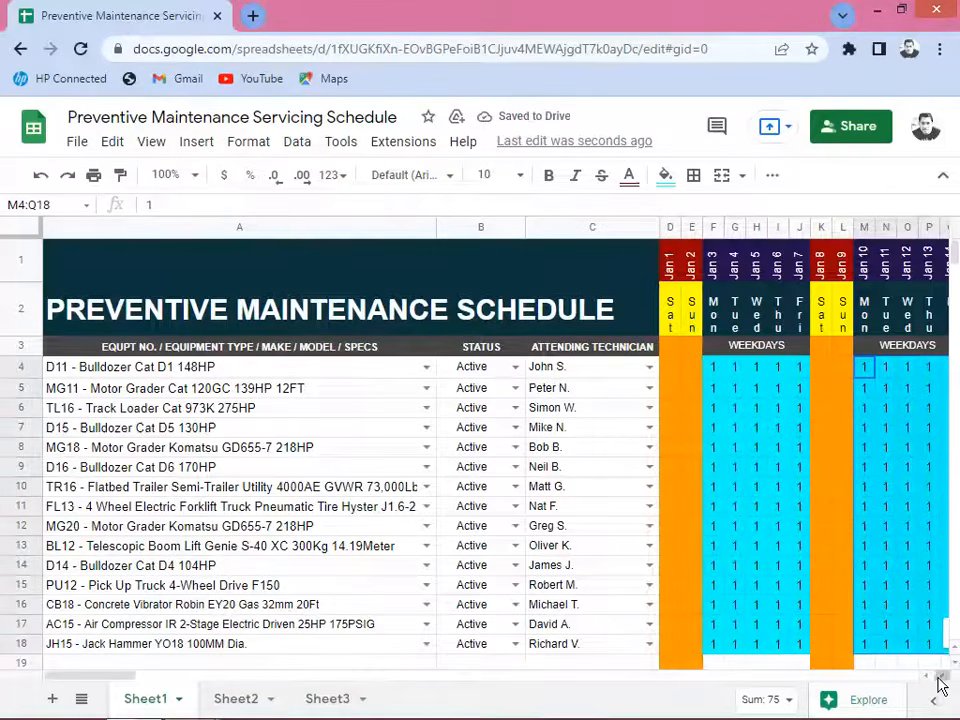
Paste the copied daily codes into the next three weekday blocks, Jan 17 to Feb 4, starting at T4, AA4 and AH4.
{"action": "left_click", "coordinate": [941, 683]}
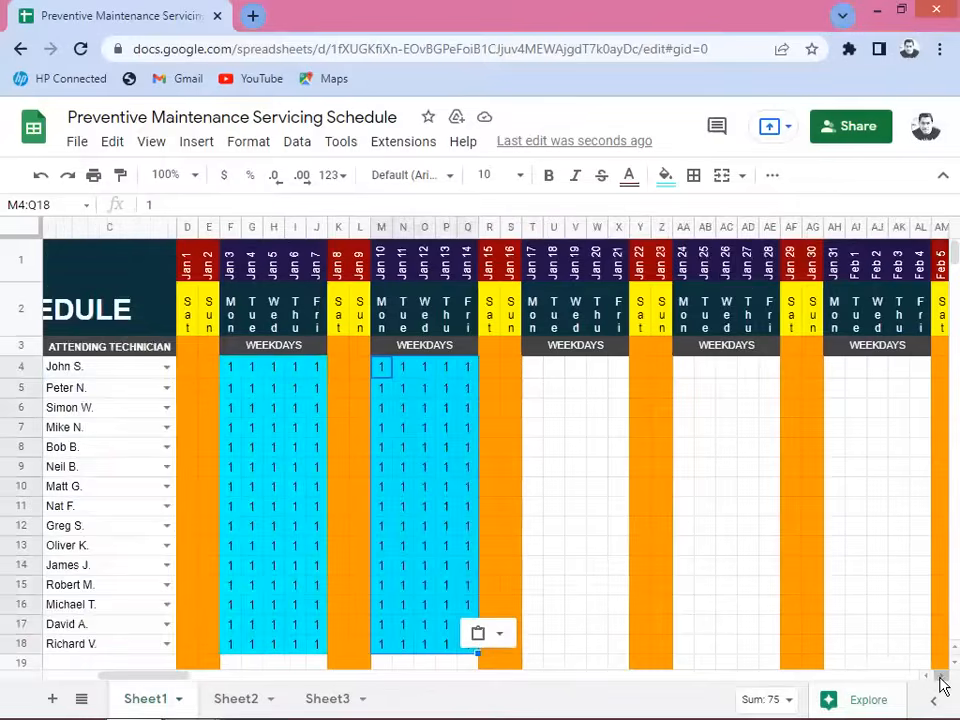
{"action": "left_click", "coordinate": [375, 378]}
{"action": "right_click", "coordinate": [375, 378]}
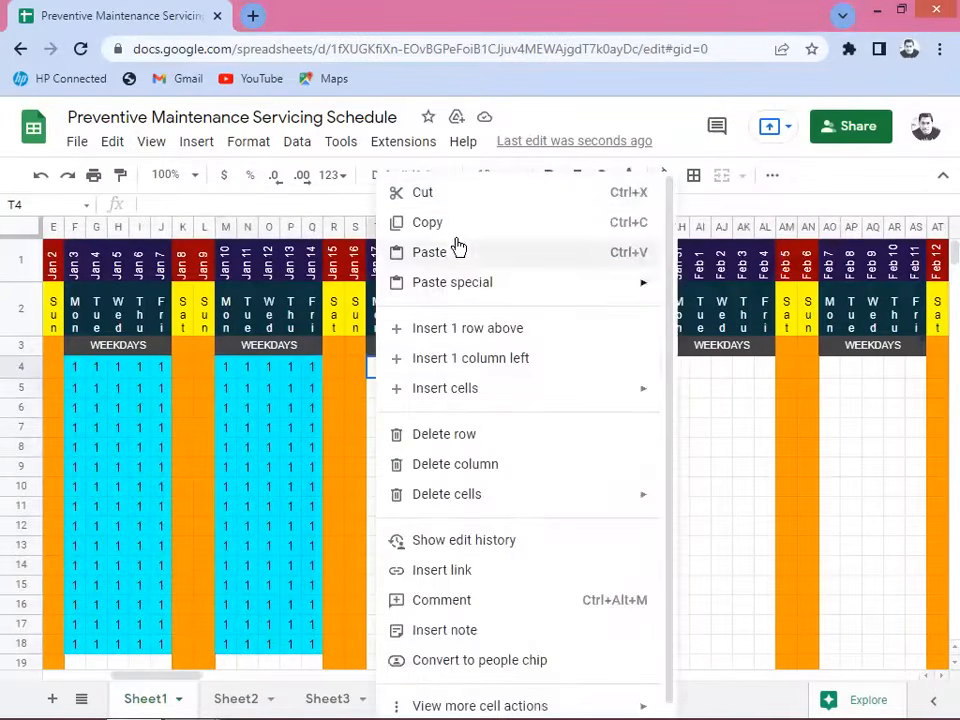
{"action": "left_click", "coordinate": [462, 268]}
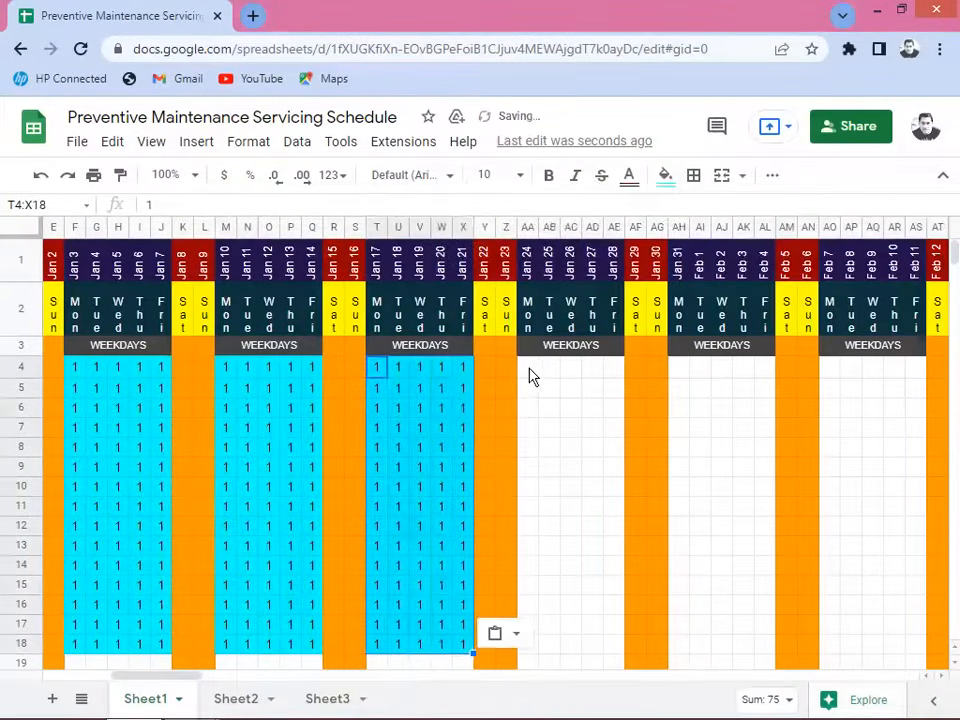
{"action": "left_click", "coordinate": [527, 368]}
{"action": "right_click", "coordinate": [526, 368]}
{"action": "left_click", "coordinate": [578, 258]}
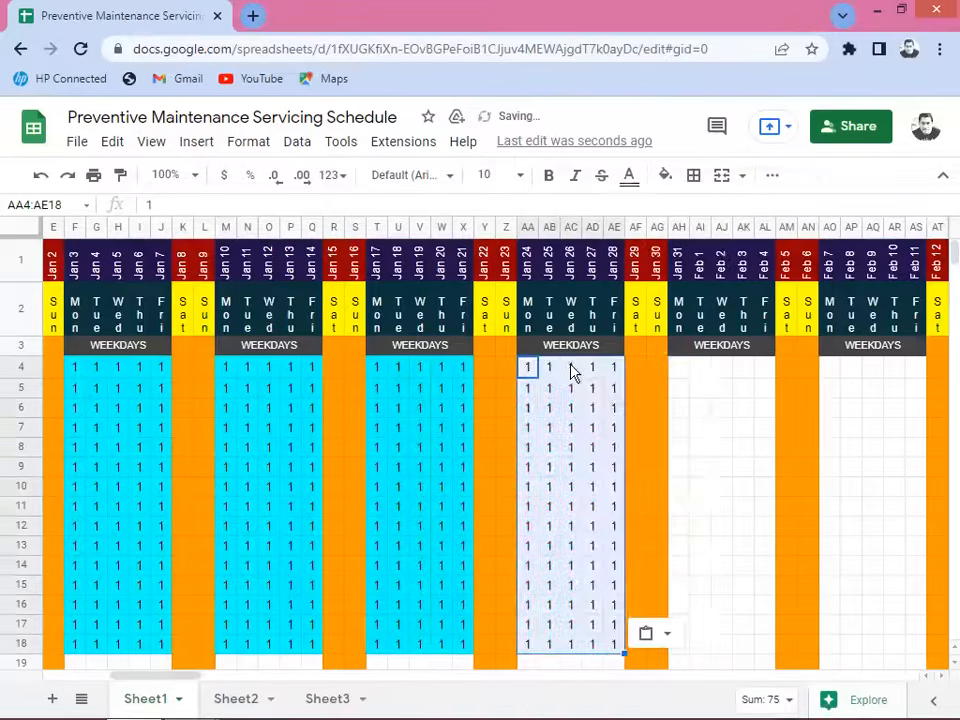
{"action": "left_click", "coordinate": [679, 368]}
{"action": "right_click", "coordinate": [679, 368]}
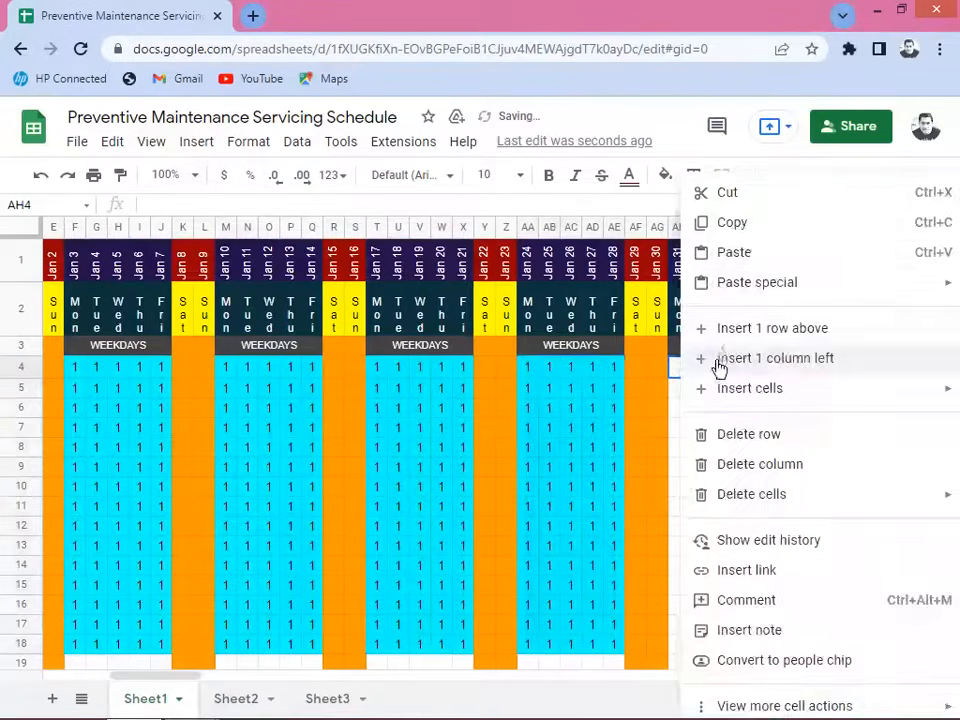
{"action": "left_click", "coordinate": [732, 256]}
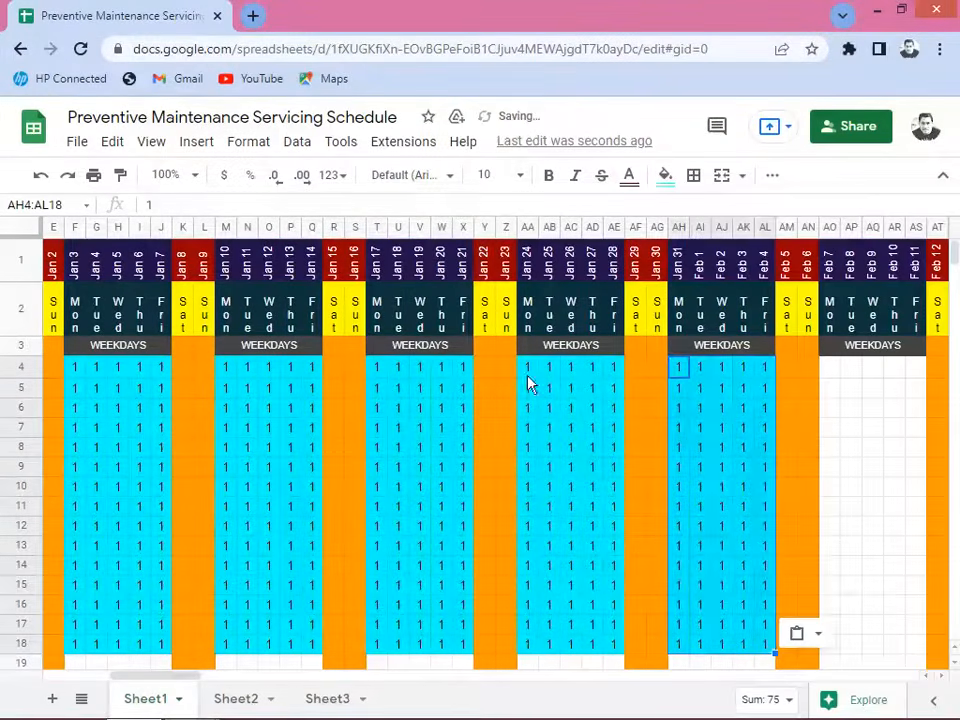
Review the TL16 track loader's row from its equipment details across the early January weekday codes.
{"action": "left_click", "coordinate": [261, 411]}
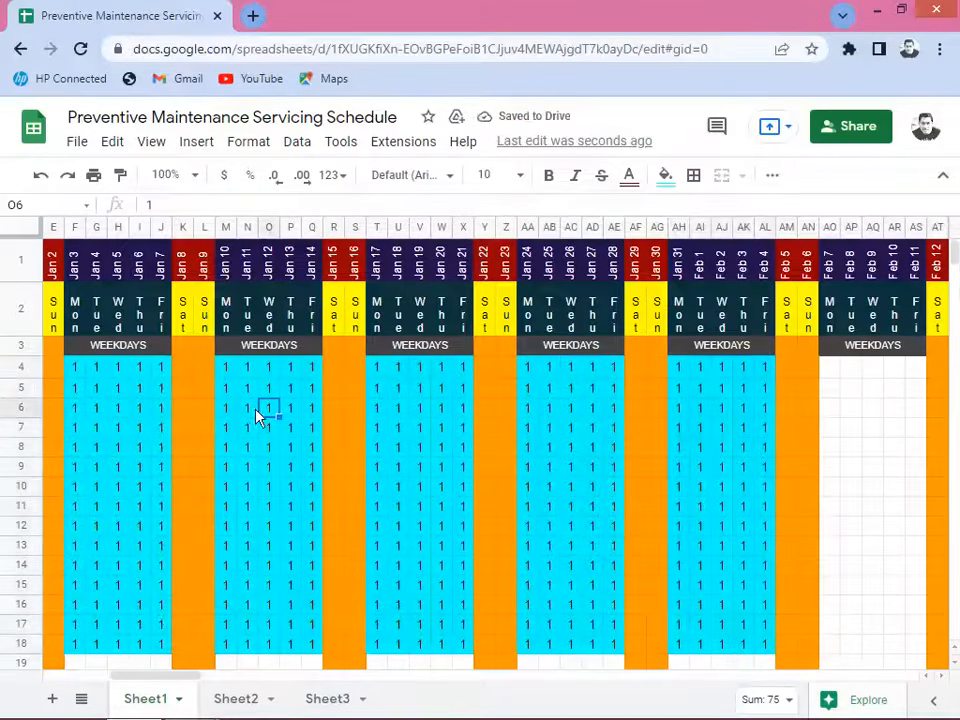
{"action": "left_click", "coordinate": [253, 415]}
{"action": "key", "text": "Left"}
{"action": "key", "text": "Left"}
{"action": "key", "text": "Left"}
{"action": "key", "text": "Left"}
{"action": "key", "text": "Left"}
{"action": "key", "text": "Left"}
{"action": "key", "text": "Left"}
{"action": "key", "text": "Left"}
{"action": "key", "text": "Left"}
{"action": "key", "text": "Left"}
{"action": "key", "text": "Left"}
{"action": "key", "text": "Left"}
{"action": "key", "text": "Left"}
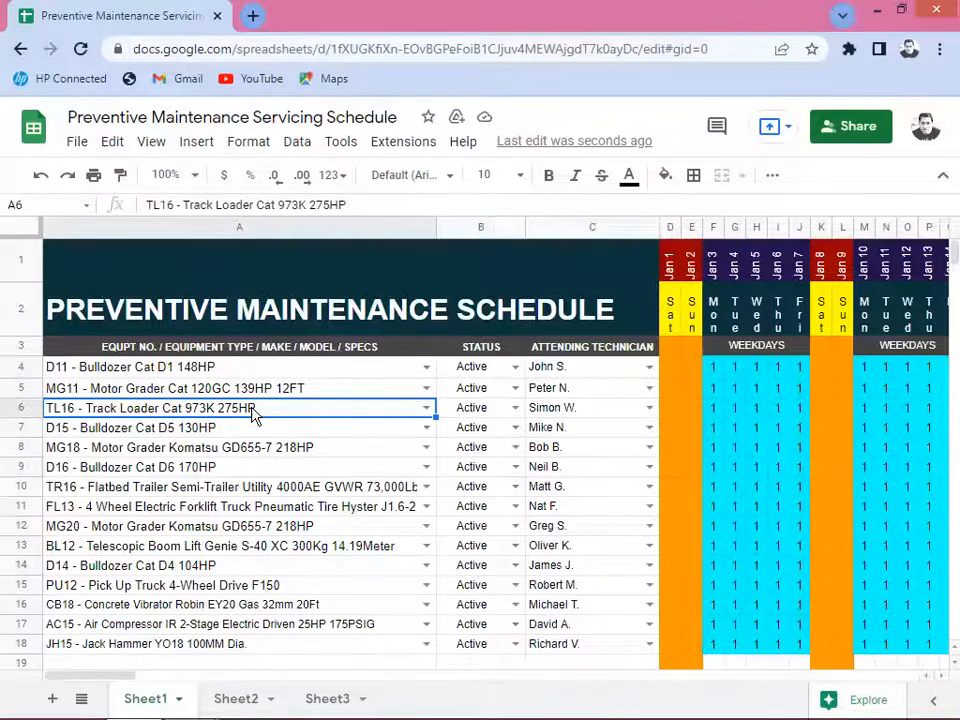
{"action": "key", "text": "Right"}
{"action": "key", "text": "Right"}
{"action": "key", "text": "Right"}
{"action": "key", "text": "Right"}
{"action": "key", "text": "Right"}
{"action": "key", "text": "Right"}
{"action": "key", "text": "Right"}
{"action": "key", "text": "Right"}
{"action": "key", "text": "Right"}
{"action": "key", "text": "Right"}
{"action": "key", "text": "Right"}
{"action": "key", "text": "Right"}
{"action": "key", "text": "Right"}
{"action": "key", "text": "Right"}
{"action": "key", "text": "Right"}
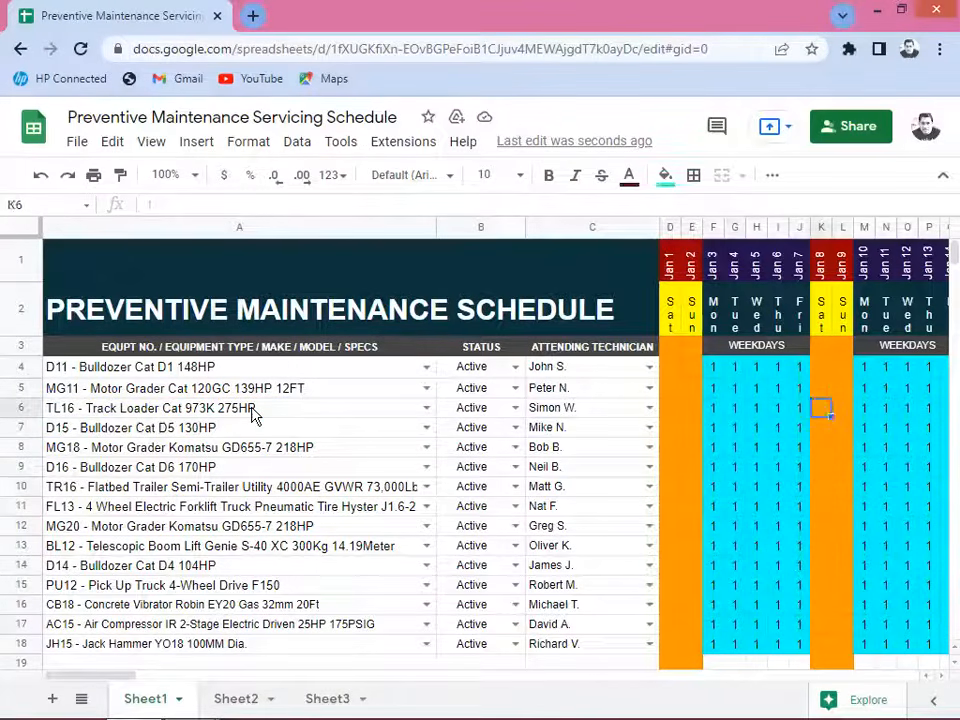
{"action": "key", "text": "Left"}
{"action": "key", "text": "Left"}
{"action": "key", "text": "Left"}
{"action": "key", "text": "Left"}
{"action": "key", "text": "Left"}
{"action": "key", "text": "Left"}
{"action": "key", "text": "Left"}
{"action": "key", "text": "Left"}
{"action": "key", "text": "Left"}
{"action": "key", "text": "Left"}
{"action": "key", "text": "Left"}
{"action": "key", "text": "Left"}
{"action": "key", "text": "Left"}
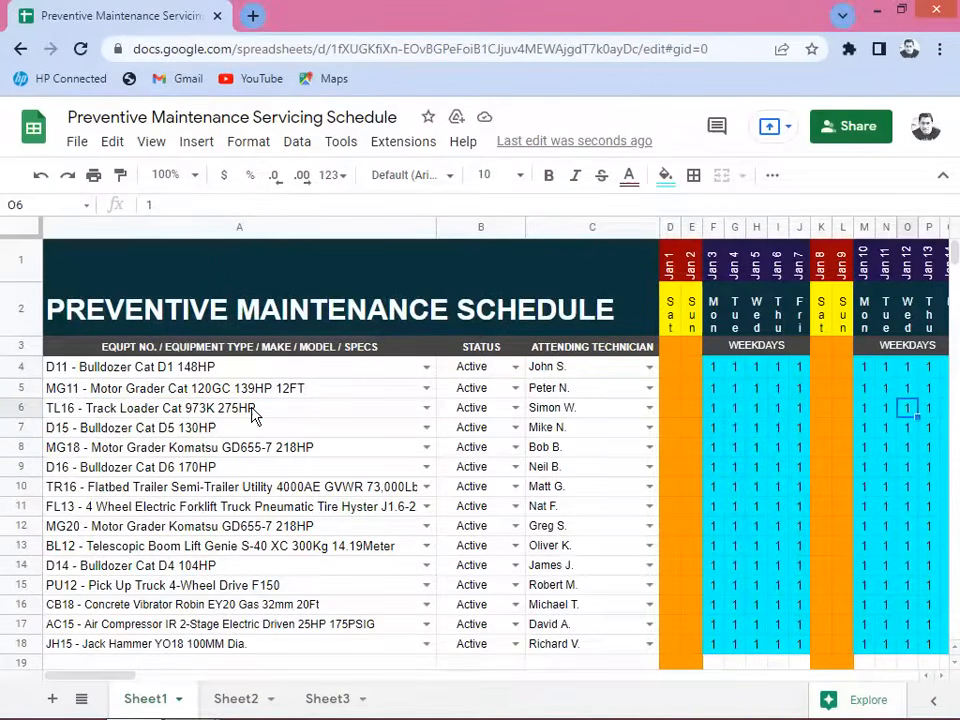
Set the D11 bulldozer's Jan 3 code in F4 to 2 and check the PM code list on Sheet2.
{"action": "key", "text": "Up"}
{"action": "key", "text": "Right"}
{"action": "key", "text": "Right"}
{"action": "key", "text": "Right"}
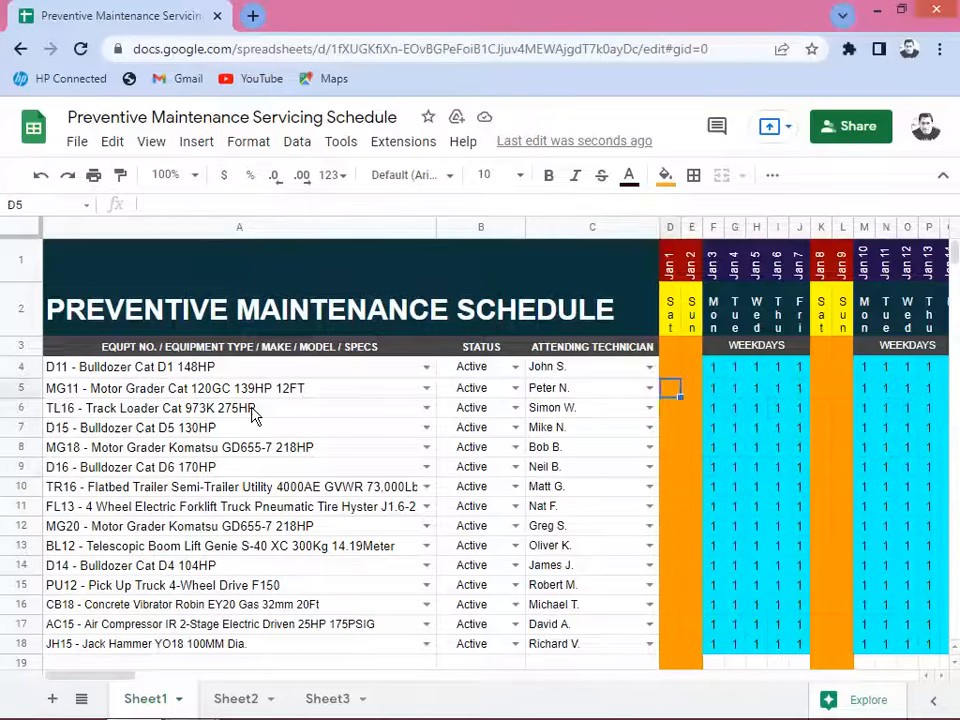
{"action": "key", "text": "Up"}
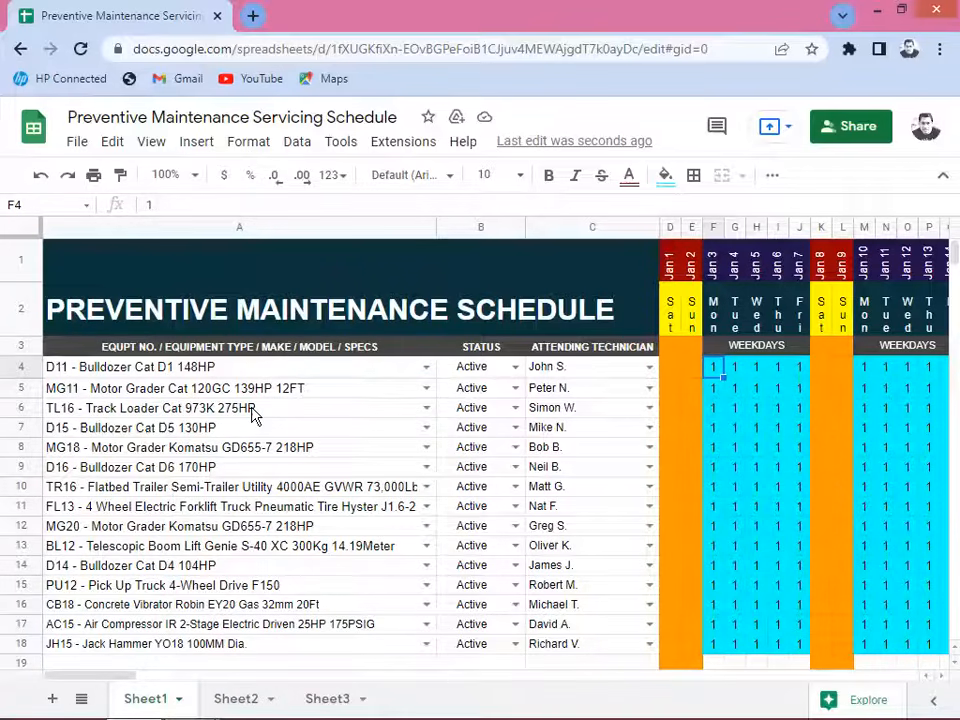
{"action": "type", "text": "2"}
{"action": "key", "text": "Right"}
{"action": "key", "text": "Left"}
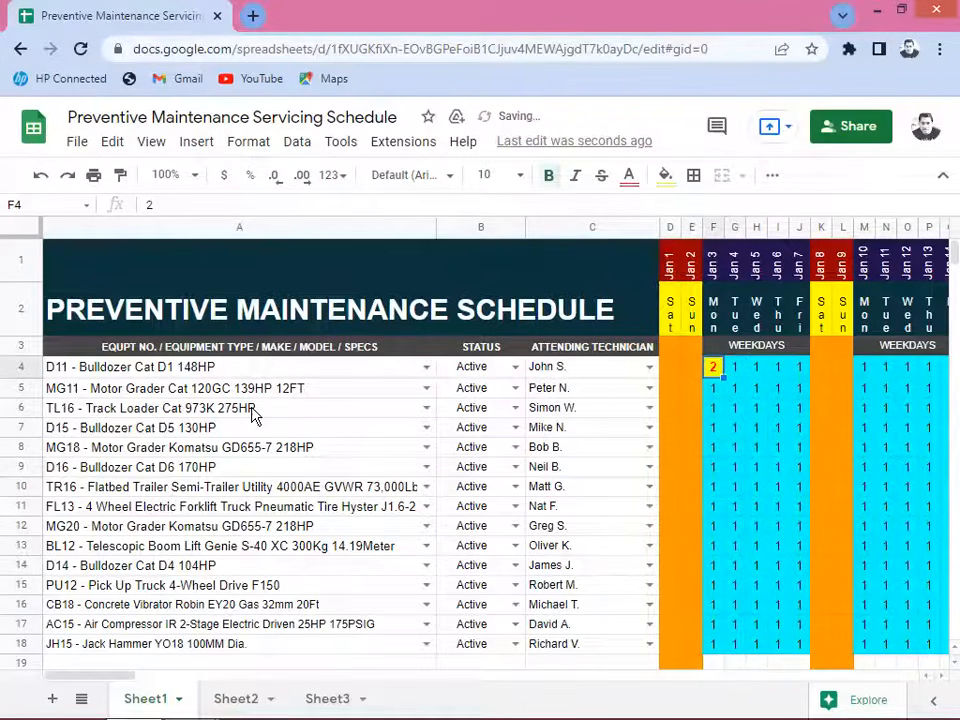
{"action": "left_click", "coordinate": [238, 700]}
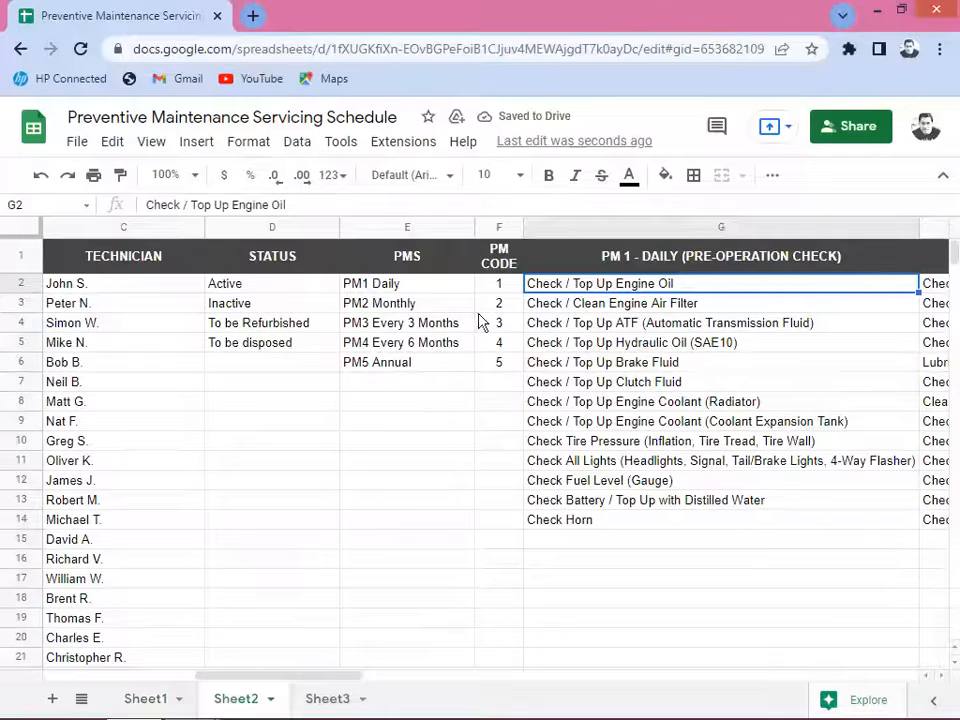
{"action": "left_click", "coordinate": [152, 699]}
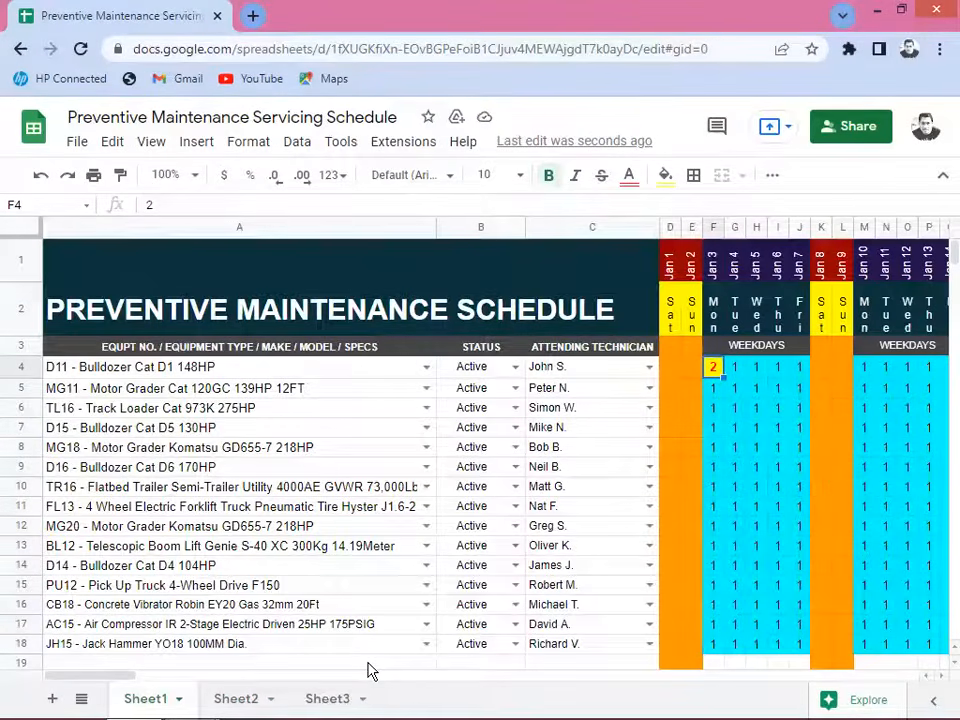
Set the D11 bulldozer's Feb 3 code in AK4 to 2 for the following monthly service.
{"action": "key", "text": "Right"}
{"action": "key", "text": "Right"}
{"action": "key", "text": "Right"}
{"action": "key", "text": "Right"}
{"action": "key", "text": "Right"}
{"action": "key", "text": "Right"}
{"action": "key", "text": "Right"}
{"action": "key", "text": "Right"}
{"action": "key", "text": "Right"}
{"action": "key", "text": "Right"}
{"action": "key", "text": "Right"}
{"action": "key", "text": "Right"}
{"action": "key", "text": "Right"}
{"action": "key", "text": "Right"}
{"action": "key", "text": "Right"}
{"action": "key", "text": "Right"}
{"action": "key", "text": "Right"}
{"action": "key", "text": "Right"}
{"action": "key", "text": "Right"}
{"action": "key", "text": "Right"}
{"action": "key", "text": "Right"}
{"action": "key", "text": "Right"}
{"action": "key", "text": "Right"}
{"action": "key", "text": "Right"}
{"action": "key", "text": "Left"}
{"action": "key", "text": "Left"}
{"action": "key", "text": "Left"}
{"action": "key", "text": "Left"}
{"action": "key", "text": "Left"}
{"action": "key", "text": "Left"}
{"action": "key", "text": "Right"}
{"action": "key", "text": "Right"}
{"action": "key", "text": "Right"}
{"action": "key", "text": "Right"}
{"action": "key", "text": "Right"}
{"action": "key", "text": "Right"}
{"action": "key", "text": "Right"}
{"action": "key", "text": "Right"}
{"action": "key", "text": "Right"}
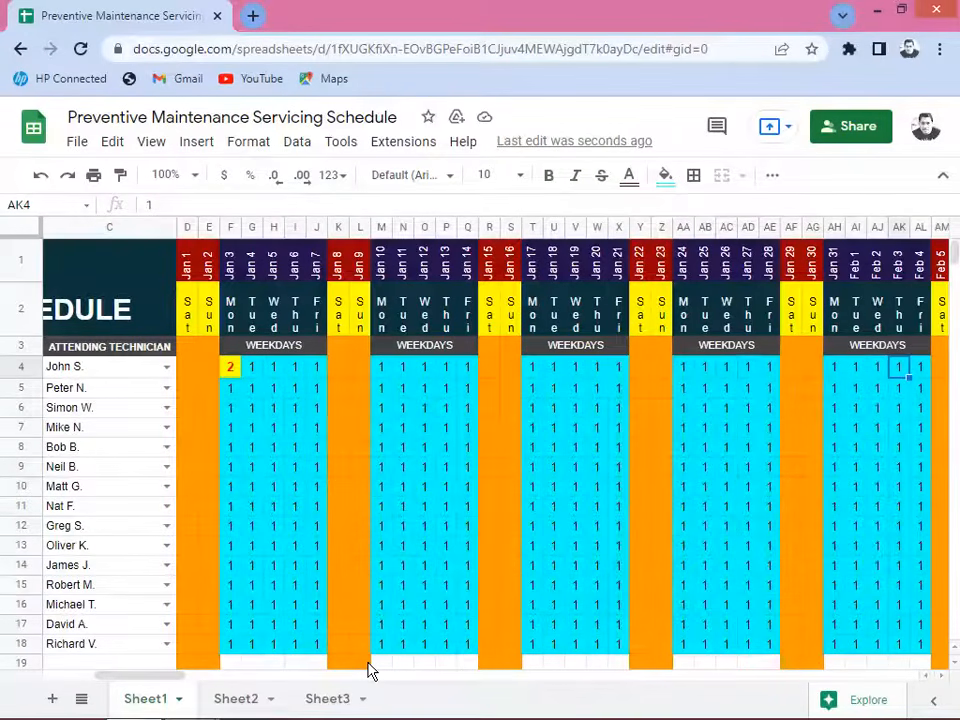
{"action": "type", "text": "2"}
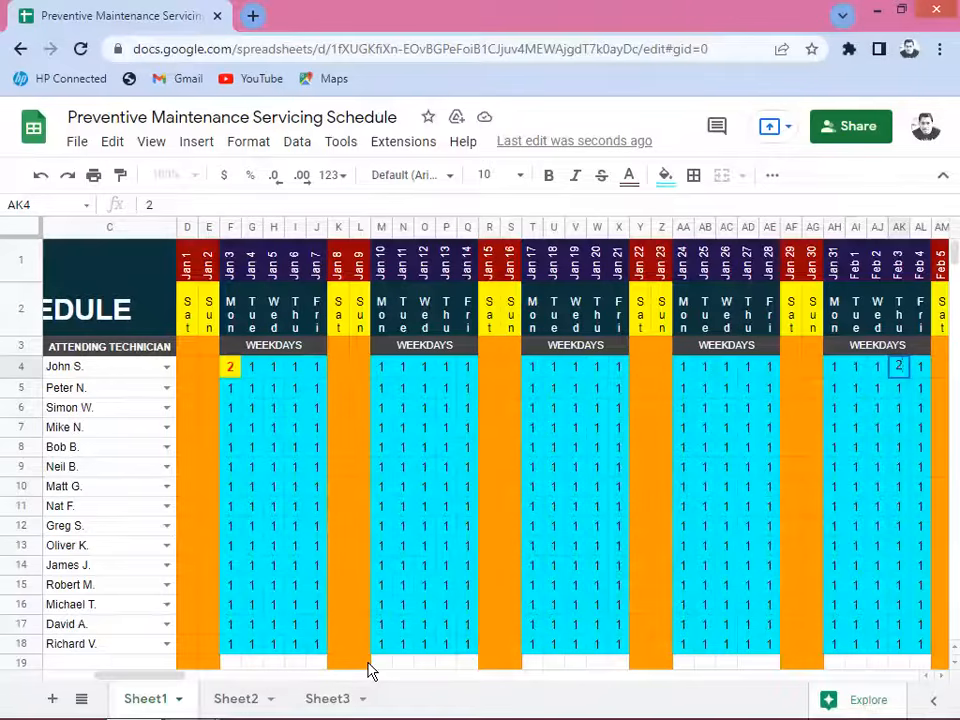
{"action": "key", "text": "Right"}
Look along the D11 bulldozer's row through the February dates up to Mar 5 to examine the upcoming service dates.
{"action": "key", "text": "Right"}
{"action": "key", "text": "Right"}
{"action": "key", "text": "Right"}
{"action": "key", "text": "Right"}
{"action": "key", "text": "Right"}
{"action": "key", "text": "Right"}
{"action": "key", "text": "Right"}
{"action": "key", "text": "Right"}
{"action": "key", "text": "Right"}
{"action": "key", "text": "Right"}
{"action": "key", "text": "Right"}
{"action": "key", "text": "Right"}
{"action": "key", "text": "Right"}
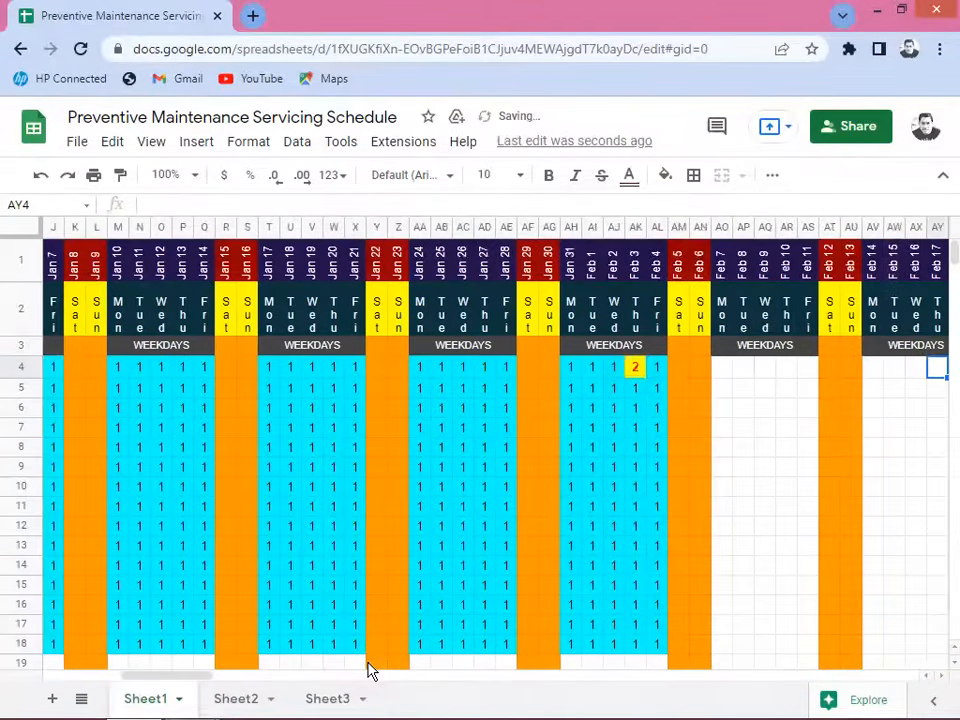
{"action": "key", "text": "Right"}
{"action": "key", "text": "Right"}
{"action": "key", "text": "Right"}
{"action": "key", "text": "Right"}
{"action": "key", "text": "Right"}
{"action": "key", "text": "Right"}
{"action": "key", "text": "Right"}
{"action": "key", "text": "Right"}
{"action": "key", "text": "Right"}
{"action": "key", "text": "Right"}
{"action": "key", "text": "Right"}
{"action": "key", "text": "Right"}
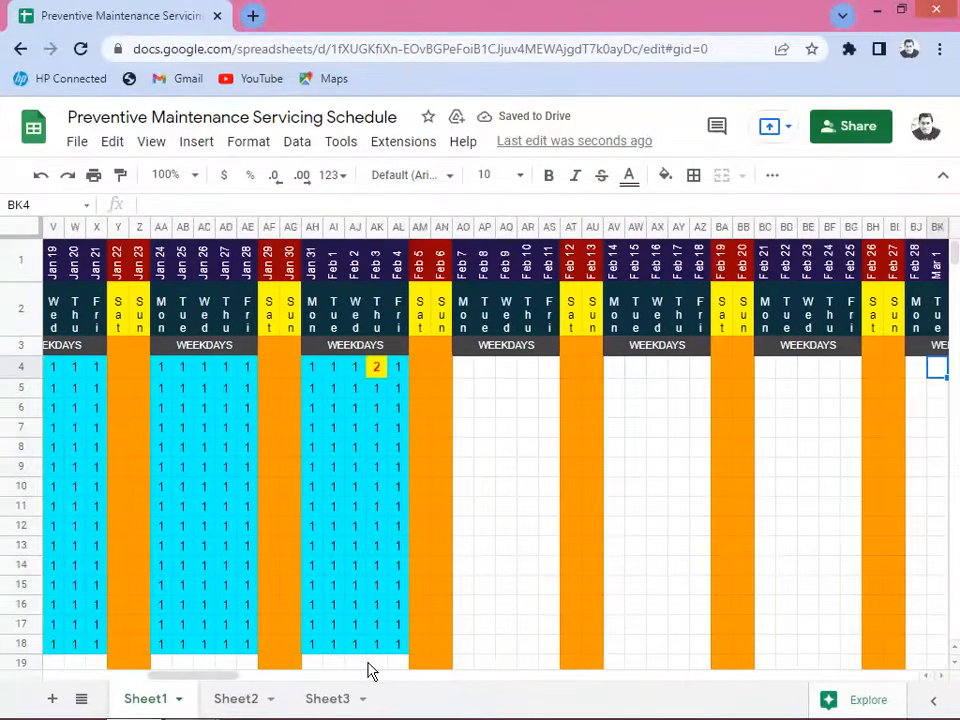
{"action": "key", "text": "Right"}
{"action": "key", "text": "Right"}
{"action": "key", "text": "Right"}
{"action": "key", "text": "Right"}
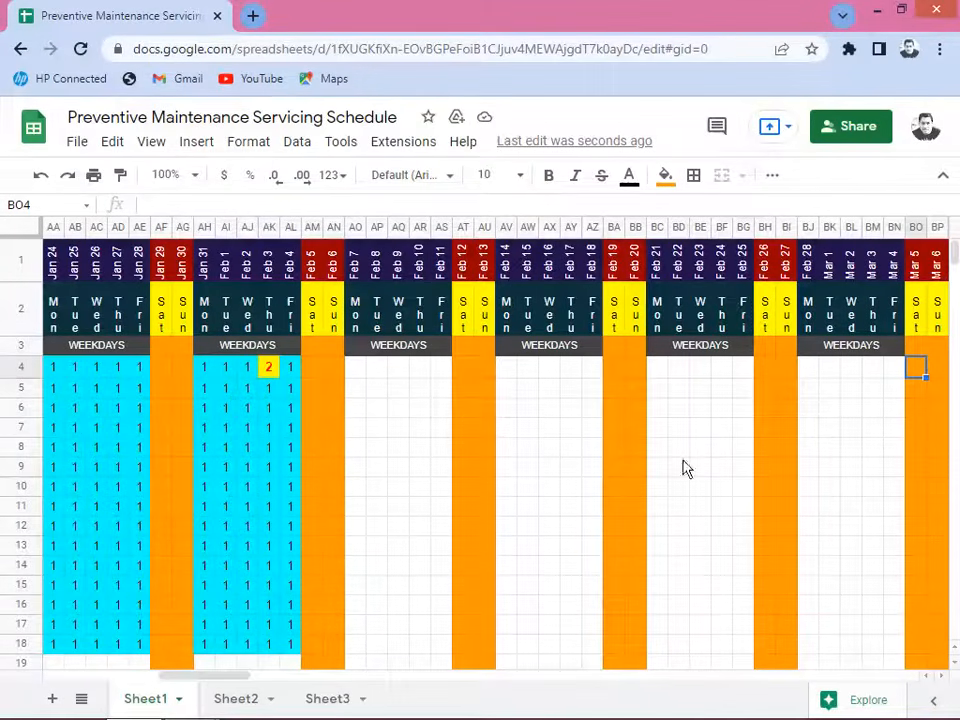
Look back along the D11 bulldozer's row from February to early January to examine the Feb 3 and Jan 3 service codes.
{"action": "left_click", "coordinate": [378, 390]}
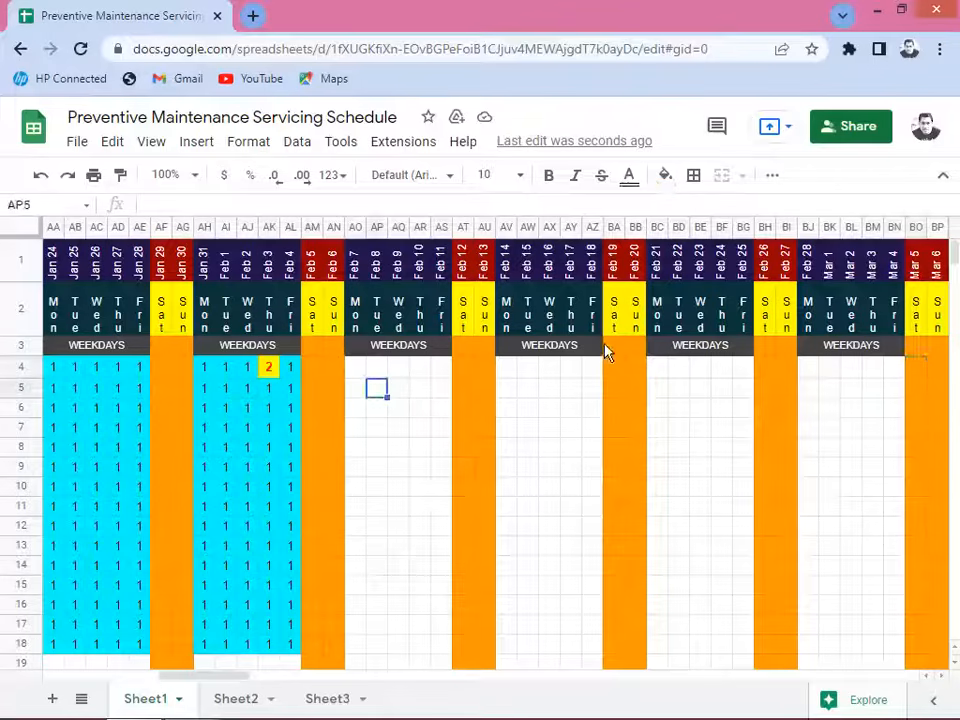
{"action": "key", "text": "Left"}
{"action": "key", "text": "Left"}
{"action": "key", "text": "Left"}
{"action": "key", "text": "Left"}
{"action": "key", "text": "Up"}
{"action": "key", "text": "Left"}
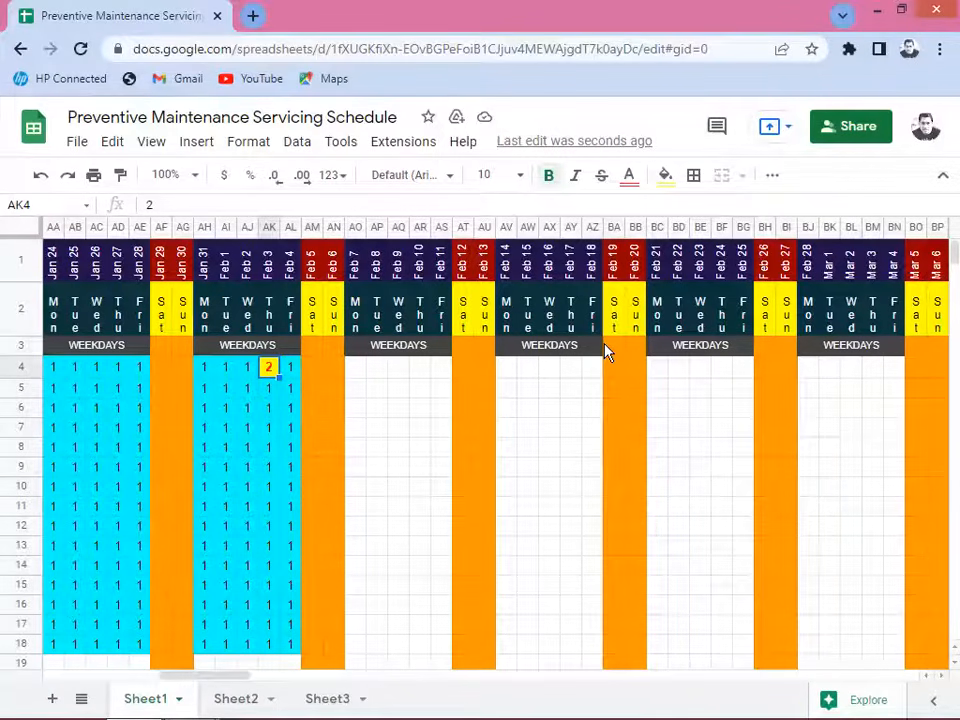
{"action": "key", "text": "Left"}
{"action": "key", "text": "Left"}
{"action": "key", "text": "Left"}
{"action": "key", "text": "Left"}
{"action": "key", "text": "Left"}
{"action": "key", "text": "Left"}
{"action": "key", "text": "Left"}
{"action": "key", "text": "Left"}
{"action": "key", "text": "Left"}
{"action": "key", "text": "Left"}
{"action": "key", "text": "Left"}
{"action": "key", "text": "Left"}
{"action": "key", "text": "Left"}
{"action": "key", "text": "Left"}
{"action": "key", "text": "Left"}
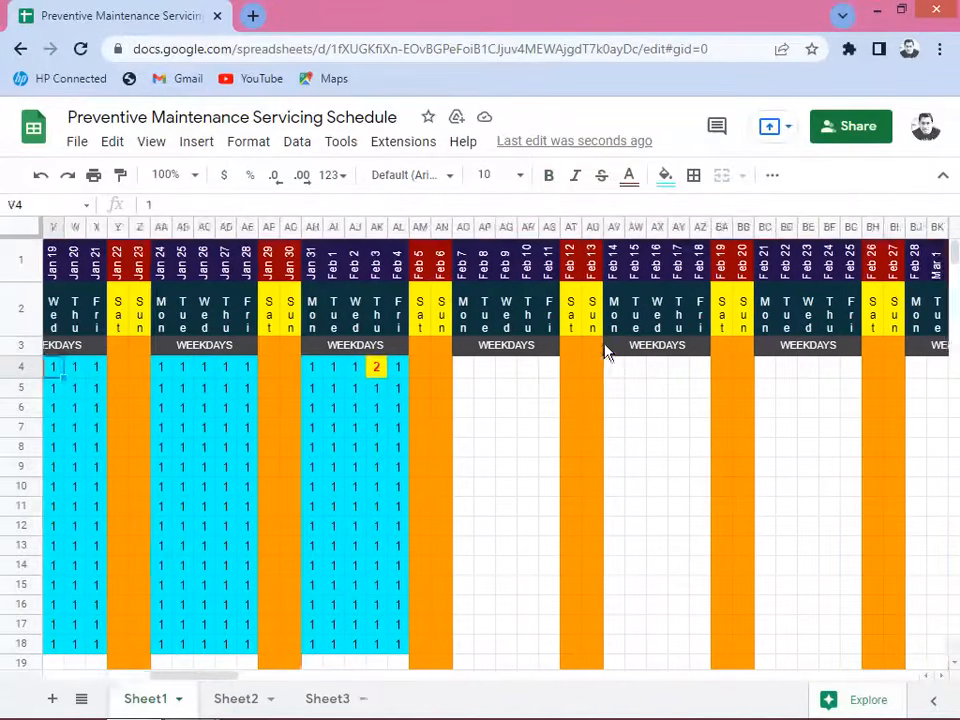
{"action": "key", "text": "Left"}
{"action": "key", "text": "Left"}
{"action": "key", "text": "Left"}
{"action": "key", "text": "Left"}
{"action": "key", "text": "Left"}
{"action": "key", "text": "Left"}
{"action": "key", "text": "Left"}
{"action": "key", "text": "Left"}
{"action": "key", "text": "Left"}
{"action": "key", "text": "Left"}
{"action": "key", "text": "Left"}
{"action": "key", "text": "Left"}
{"action": "key", "text": "Left"}
{"action": "key", "text": "Left"}
{"action": "key", "text": "Left"}
{"action": "key", "text": "Left"}
{"action": "key", "text": "Left"}
{"action": "key", "text": "Left"}
{"action": "key", "text": "Left"}
{"action": "key", "text": "Left"}
Set the D11 bulldozer's Mar 3 code in BM4 to 3 for the service following the Feb 3 one.
{"action": "key", "text": "Right"}
{"action": "key", "text": "Right"}
{"action": "key", "text": "Right"}
{"action": "key", "text": "Right"}
{"action": "key", "text": "Right"}
{"action": "key", "text": "Right"}
{"action": "key", "text": "Right"}
{"action": "key", "text": "Right"}
{"action": "key", "text": "Right"}
{"action": "key", "text": "Right"}
{"action": "key", "text": "Right"}
{"action": "key", "text": "Right"}
{"action": "key", "text": "Right"}
{"action": "key", "text": "Right"}
{"action": "key", "text": "Right"}
{"action": "key", "text": "Right"}
{"action": "key", "text": "Right"}
{"action": "key", "text": "Right"}
{"action": "key", "text": "Right"}
{"action": "key", "text": "Right"}
{"action": "key", "text": "Right"}
{"action": "key", "text": "Right"}
{"action": "key", "text": "Right"}
{"action": "key", "text": "Right"}
{"action": "key", "text": "Right"}
{"action": "key", "text": "Right"}
{"action": "key", "text": "Right"}
{"action": "key", "text": "Right"}
{"action": "key", "text": "Right"}
{"action": "key", "text": "Right"}
{"action": "key", "text": "Right"}
{"action": "key", "text": "Right"}
{"action": "key", "text": "Right"}
{"action": "key", "text": "Right"}
{"action": "key", "text": "Right"}
{"action": "key", "text": "Right"}
{"action": "key", "text": "Right"}
{"action": "key", "text": "Right"}
{"action": "key", "text": "Right"}
{"action": "key", "text": "Right"}
{"action": "key", "text": "Right"}
{"action": "key", "text": "Right"}
{"action": "key", "text": "Right"}
{"action": "key", "text": "Right"}
{"action": "key", "text": "Left"}
{"action": "key", "text": "Left"}
{"action": "key", "text": "Left"}
{"action": "key", "text": "Left"}
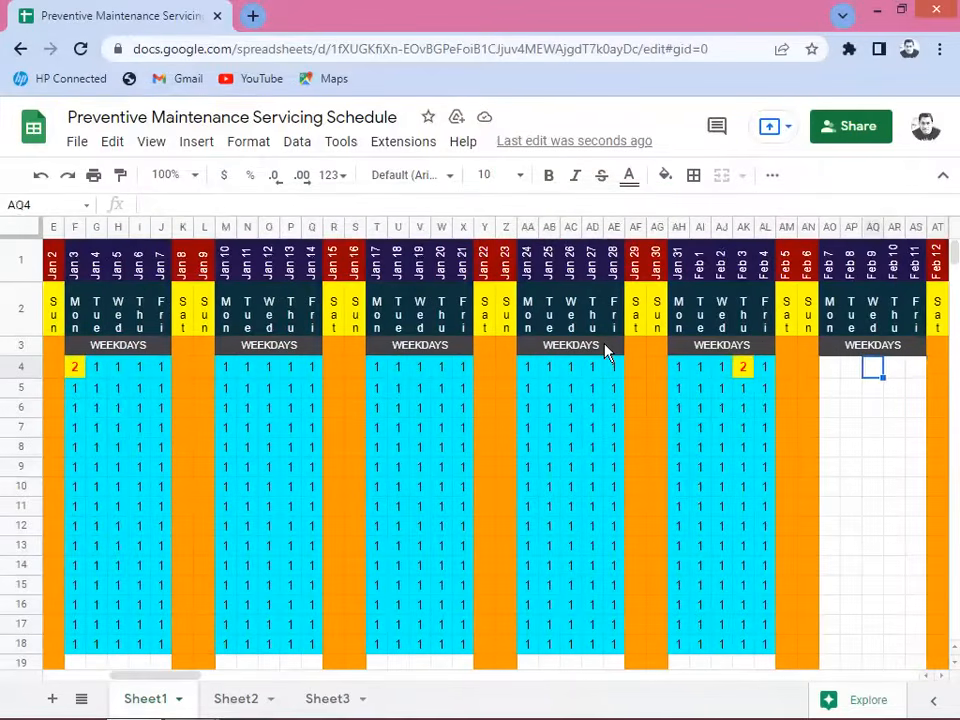
{"action": "key", "text": "Right"}
{"action": "key", "text": "Right"}
{"action": "key", "text": "Right"}
{"action": "key", "text": "Right"}
{"action": "key", "text": "Right"}
{"action": "key", "text": "Right"}
{"action": "key", "text": "Right"}
{"action": "key", "text": "Right"}
{"action": "key", "text": "Right"}
{"action": "key", "text": "Right"}
{"action": "key", "text": "Right"}
{"action": "key", "text": "Right"}
{"action": "key", "text": "Right"}
{"action": "key", "text": "Right"}
{"action": "key", "text": "Right"}
{"action": "key", "text": "Right"}
{"action": "key", "text": "Right"}
{"action": "key", "text": "Right"}
{"action": "key", "text": "Right"}
{"action": "key", "text": "Right"}
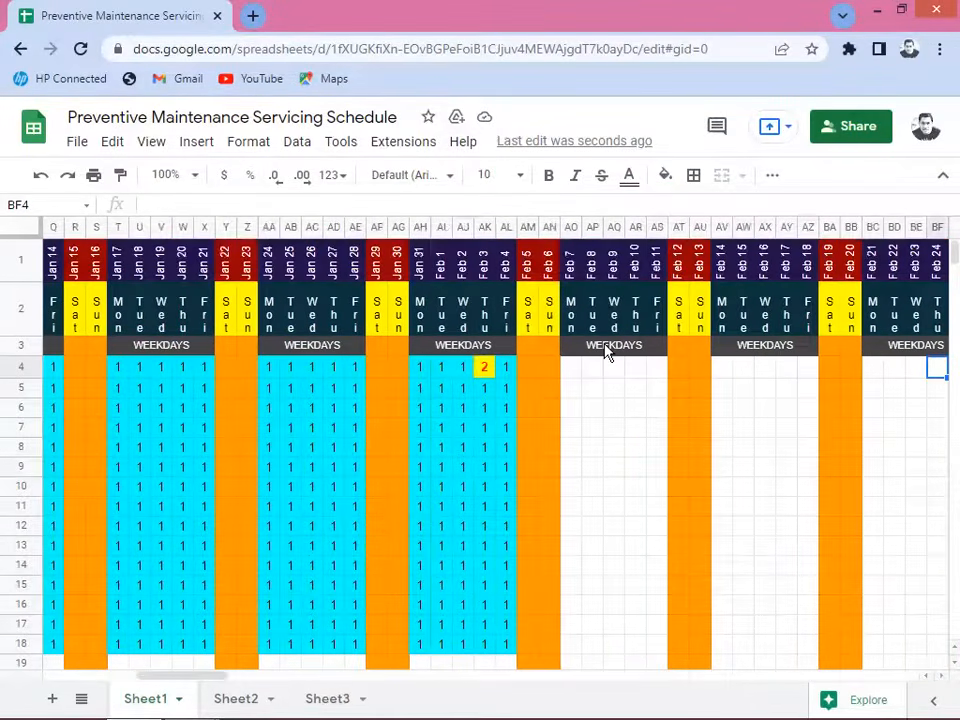
{"action": "key", "text": "Right"}
{"action": "key", "text": "Right"}
{"action": "key", "text": "Right"}
{"action": "key", "text": "Right"}
{"action": "key", "text": "Right"}
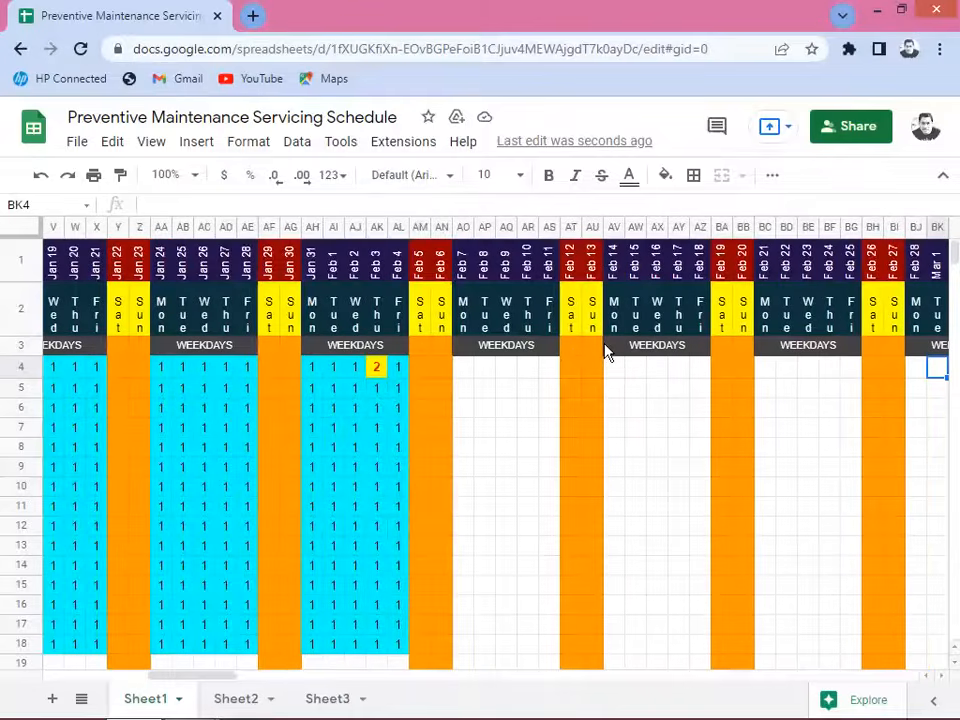
{"action": "key", "text": "Right"}
{"action": "key", "text": "Left"}
{"action": "key", "text": "Left"}
{"action": "key", "text": "Left"}
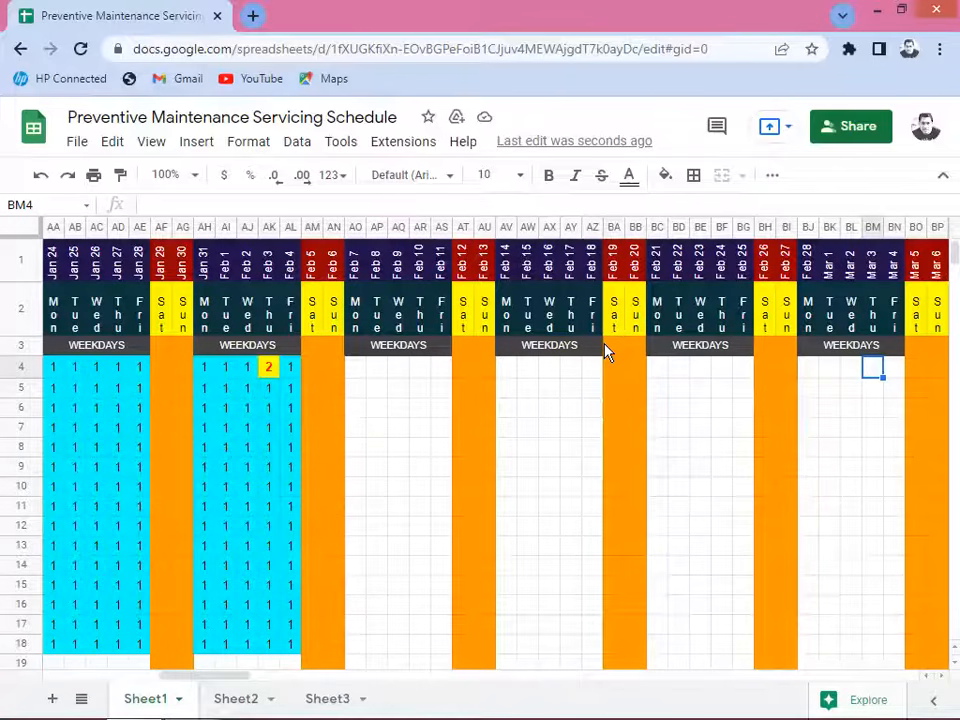
{"action": "type", "text": "3"}
{"action": "key", "text": "Return"}
{"action": "key", "text": "Up"}
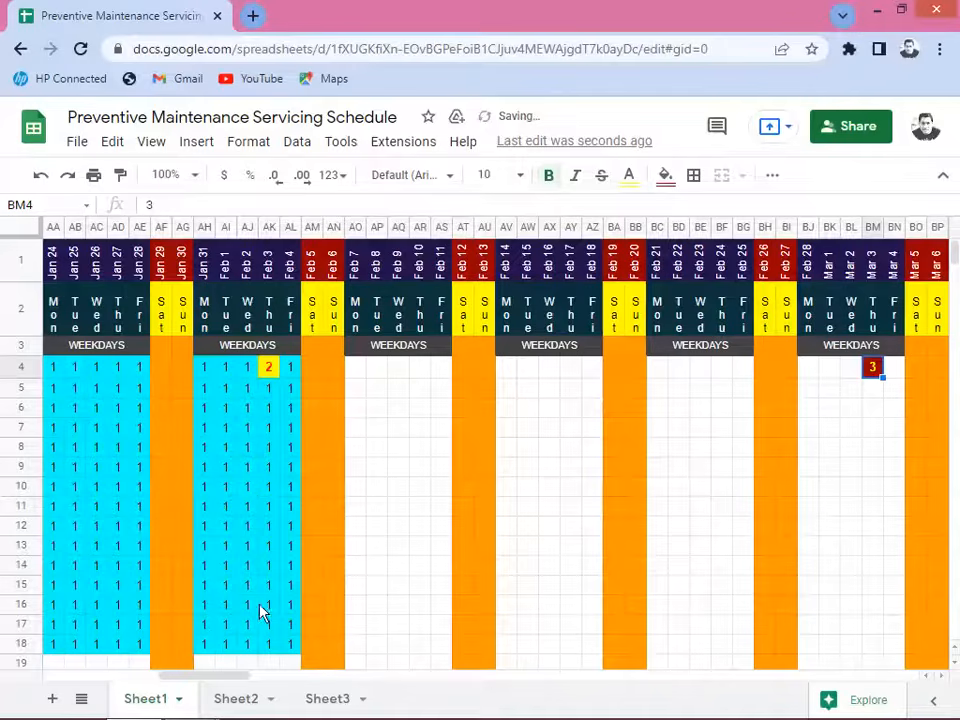
Look back along the D11 bulldozer's row through the February dates and return to Mar 3 to examine the gap between services.
{"action": "key", "text": "Left"}
{"action": "key", "text": "Left"}
{"action": "key", "text": "Left"}
{"action": "key", "text": "Left"}
{"action": "key", "text": "Left"}
{"action": "key", "text": "Left"}
{"action": "key", "text": "Left"}
{"action": "key", "text": "Left"}
{"action": "key", "text": "Left"}
{"action": "key", "text": "Left"}
{"action": "key", "text": "Left"}
{"action": "key", "text": "Left"}
{"action": "key", "text": "Left"}
{"action": "key", "text": "Left"}
{"action": "key", "text": "Left"}
{"action": "key", "text": "Left"}
{"action": "key", "text": "Left"}
{"action": "key", "text": "Left"}
{"action": "key", "text": "Left"}
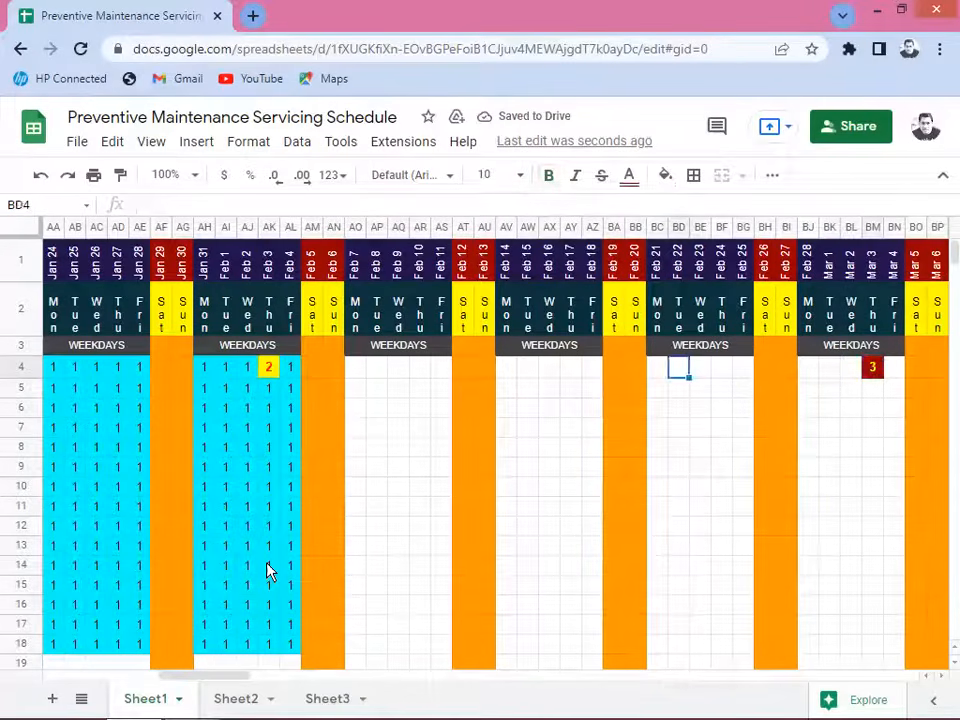
{"action": "key", "text": "Right"}
{"action": "key", "text": "Right"}
{"action": "key", "text": "Right"}
{"action": "key", "text": "Right"}
{"action": "key", "text": "Right"}
{"action": "key", "text": "Right"}
{"action": "key", "text": "Right"}
{"action": "key", "text": "Right"}
{"action": "key", "text": "Right"}
{"action": "key", "text": "Right"}
{"action": "key", "text": "Right"}
{"action": "key", "text": "Right"}
{"action": "key", "text": "Right"}
{"action": "key", "text": "Right"}
{"action": "key", "text": "Right"}
{"action": "key", "text": "Right"}
{"action": "key", "text": "Right"}
{"action": "key", "text": "Right"}
{"action": "key", "text": "Right"}
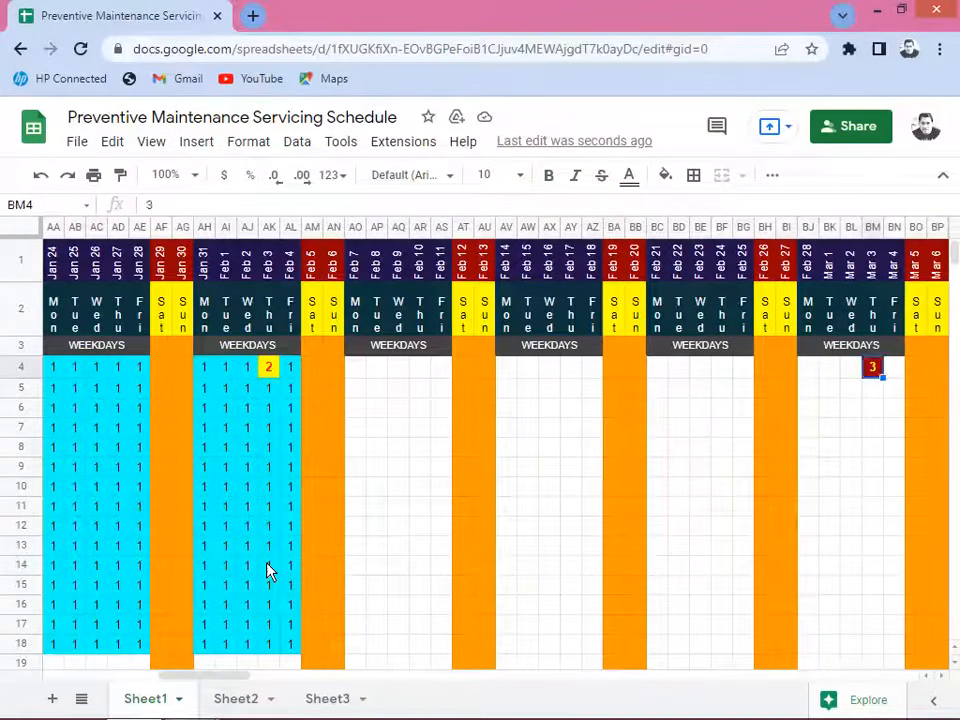
Set the D11 bulldozer's Mar 3 code in BM4 to 2 for the monthly service.
{"action": "type", "text": "2"}
{"action": "key", "text": "Right"}
Look along the D11 bulldozer's row through the March dates up to Apr 3 to examine the next service date.
{"action": "key", "text": "Right"}
{"action": "key", "text": "Right"}
{"action": "key", "text": "Right"}
{"action": "key", "text": "Right"}
{"action": "key", "text": "Right"}
{"action": "key", "text": "Right"}
{"action": "key", "text": "Right"}
{"action": "key", "text": "Right"}
{"action": "key", "text": "Right"}
{"action": "key", "text": "Right"}
{"action": "key", "text": "Right"}
{"action": "key", "text": "Right"}
{"action": "key", "text": "Right"}
{"action": "key", "text": "Right"}
{"action": "key", "text": "Right"}
{"action": "key", "text": "Right"}
{"action": "key", "text": "Right"}
{"action": "key", "text": "Right"}
{"action": "key", "text": "Right"}
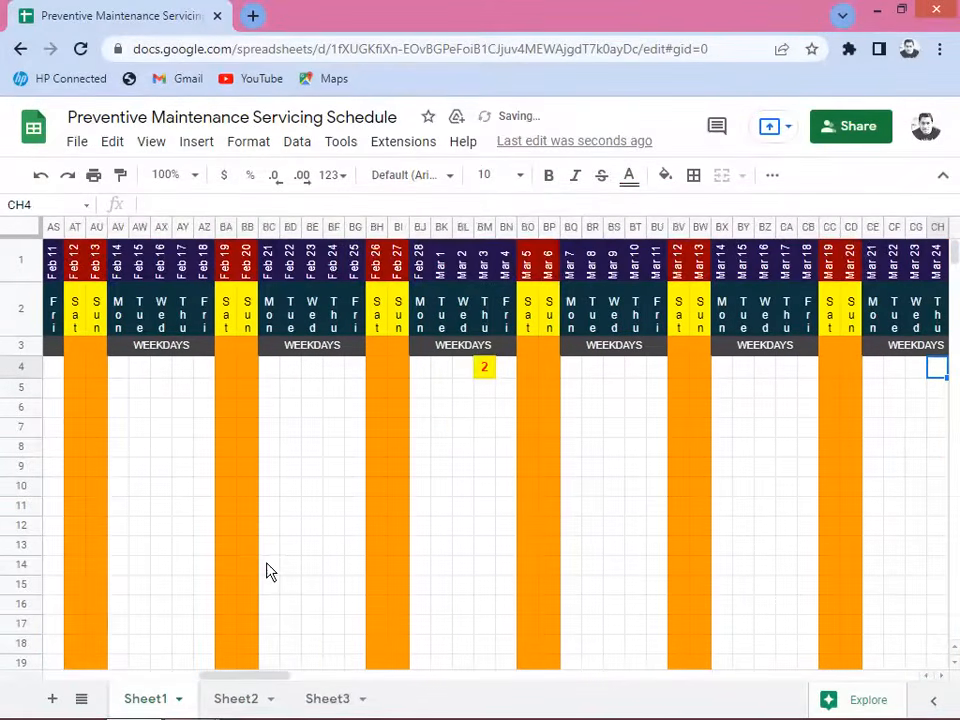
{"action": "key", "text": "Right"}
{"action": "key", "text": "Right"}
{"action": "key", "text": "Right"}
{"action": "key", "text": "Right"}
{"action": "key", "text": "Right"}
{"action": "key", "text": "Right"}
{"action": "key", "text": "Right"}
{"action": "key", "text": "Right"}
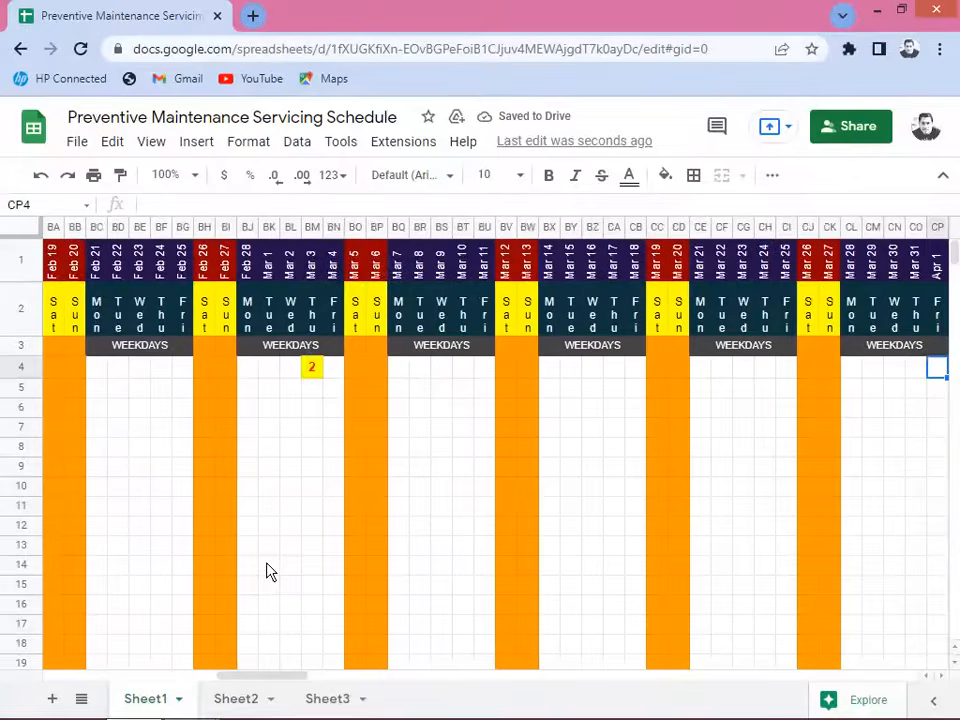
{"action": "key", "text": "Right"}
{"action": "key", "text": "Right"}
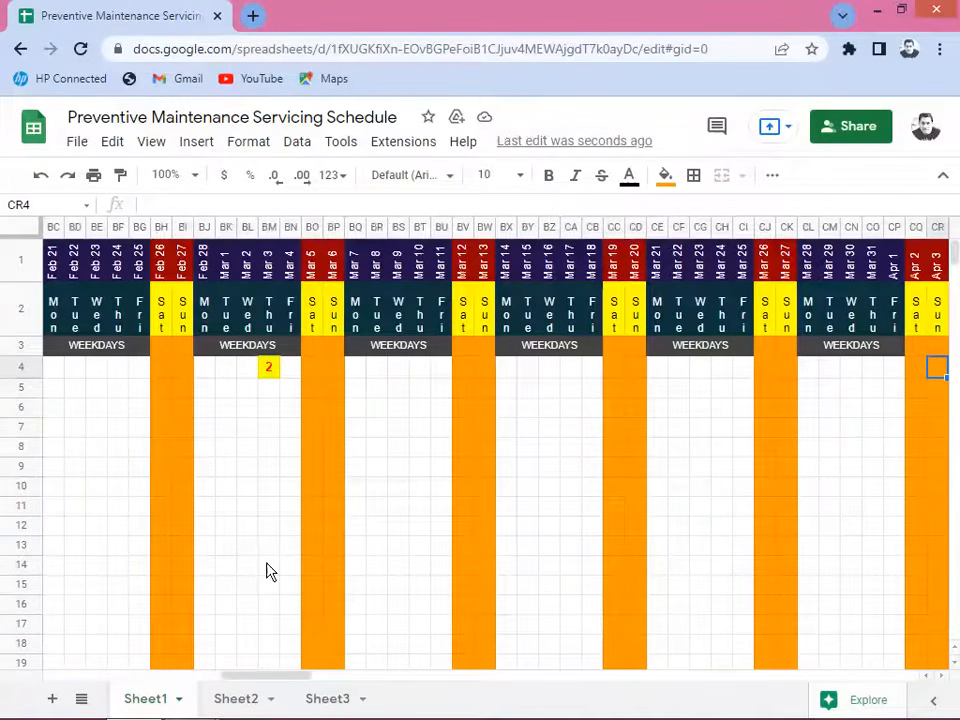
Look back along the D11 bulldozer's row to Mar 10 and forward to Apr 9 to examine the early April weekdays.
{"action": "key", "text": "Left"}
{"action": "key", "text": "Left"}
{"action": "key", "text": "Left"}
{"action": "key", "text": "Left"}
{"action": "key", "text": "Left"}
{"action": "key", "text": "Left"}
{"action": "key", "text": "Left"}
{"action": "key", "text": "Left"}
{"action": "key", "text": "Left"}
{"action": "key", "text": "Left"}
{"action": "key", "text": "Left"}
{"action": "key", "text": "Left"}
{"action": "key", "text": "Left"}
{"action": "key", "text": "Left"}
{"action": "key", "text": "Left"}
{"action": "key", "text": "Left"}
{"action": "key", "text": "Left"}
{"action": "key", "text": "Left"}
{"action": "key", "text": "Left"}
{"action": "key", "text": "Left"}
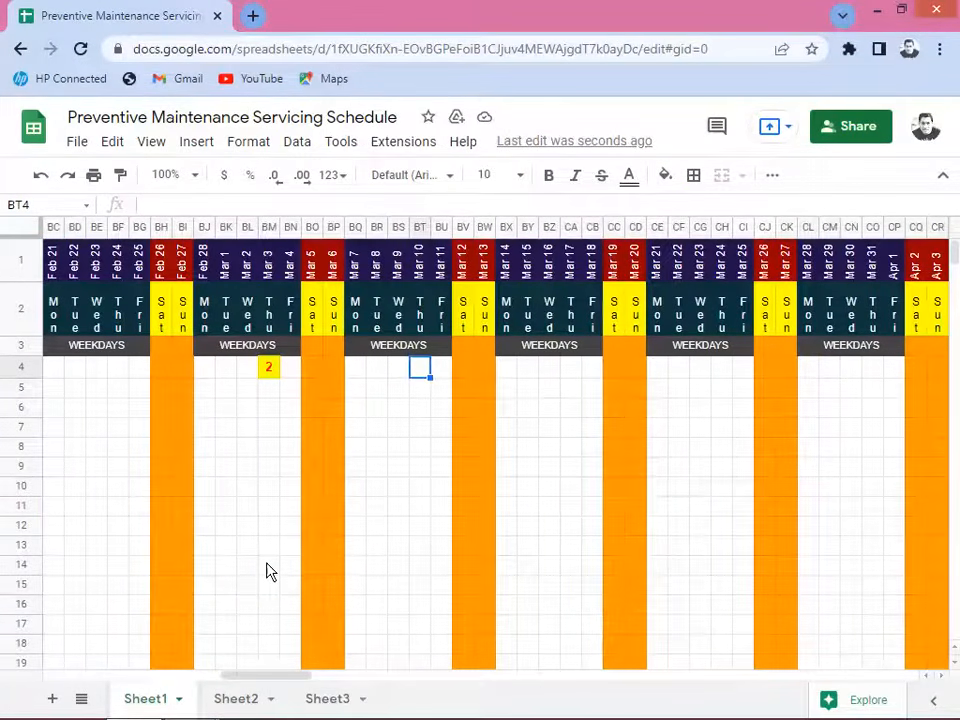
{"action": "key", "text": "Right"}
{"action": "key", "text": "Right"}
{"action": "key", "text": "Right"}
{"action": "key", "text": "Right"}
{"action": "key", "text": "Right"}
{"action": "key", "text": "Right"}
{"action": "key", "text": "Right"}
{"action": "key", "text": "Right"}
{"action": "key", "text": "Right"}
{"action": "key", "text": "Right"}
{"action": "key", "text": "Right"}
{"action": "key", "text": "Right"}
{"action": "key", "text": "Right"}
{"action": "key", "text": "Right"}
{"action": "key", "text": "Right"}
{"action": "key", "text": "Right"}
{"action": "key", "text": "Right"}
{"action": "key", "text": "Right"}
{"action": "key", "text": "Right"}
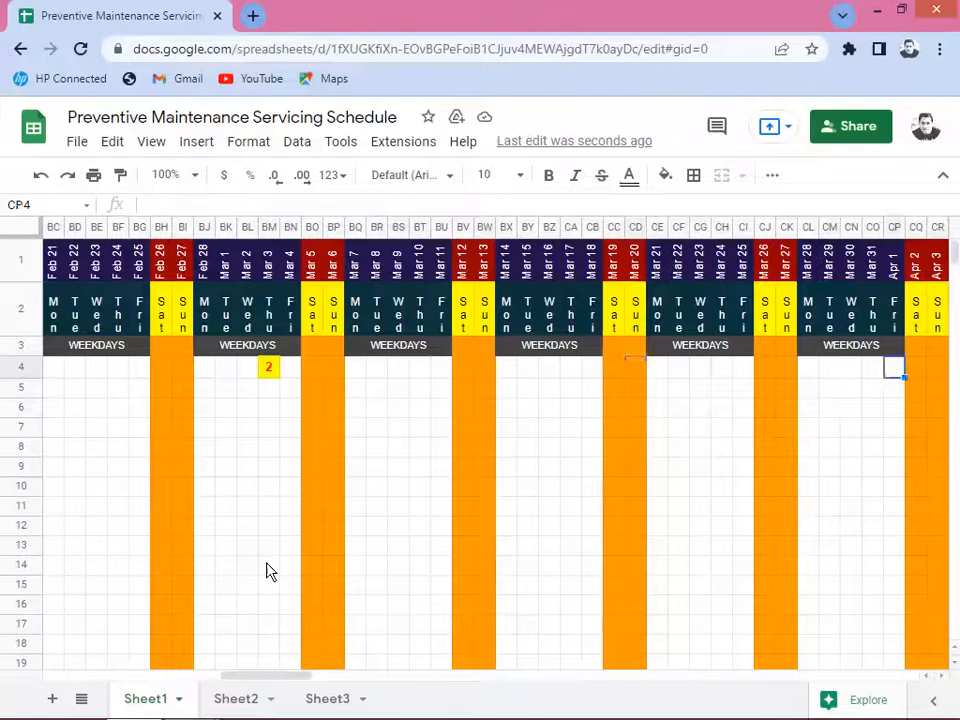
{"action": "key", "text": "Right"}
{"action": "key", "text": "Right"}
{"action": "key", "text": "Right"}
{"action": "key", "text": "Right"}
{"action": "key", "text": "Right"}
{"action": "key", "text": "Right"}
{"action": "key", "text": "Right"}
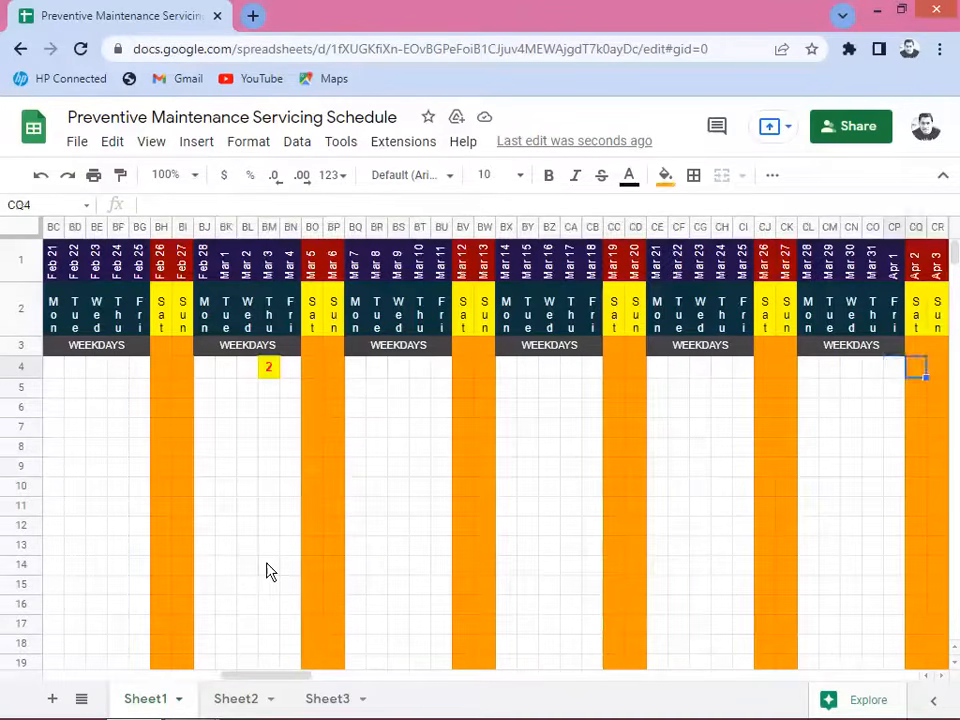
{"action": "key", "text": "Right"}
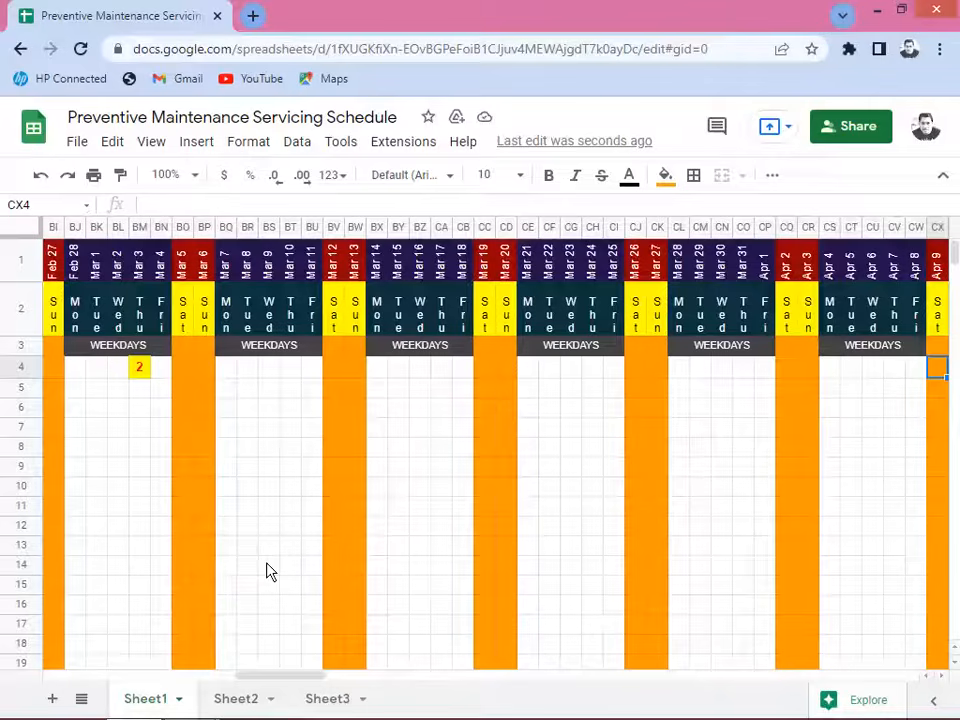
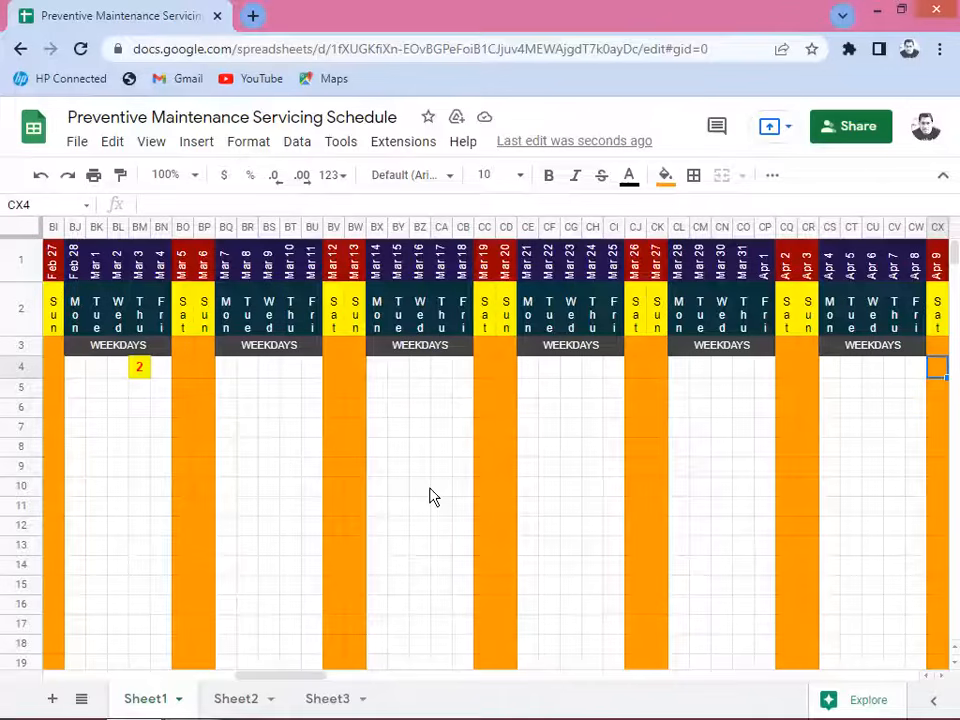
Set the D11 bulldozer's Apr 4 code in CS4 to 3, on the first weekday after the Apr 2–3 weekend.
{"action": "key", "text": "Right"}
{"action": "key", "text": "Right"}
{"action": "key", "text": "Left"}
{"action": "key", "text": "Left"}
{"action": "key", "text": "Left"}
{"action": "key", "text": "Left"}
{"action": "key", "text": "Left"}
{"action": "key", "text": "Left"}
{"action": "key", "text": "Left"}
{"action": "key", "text": "Left"}
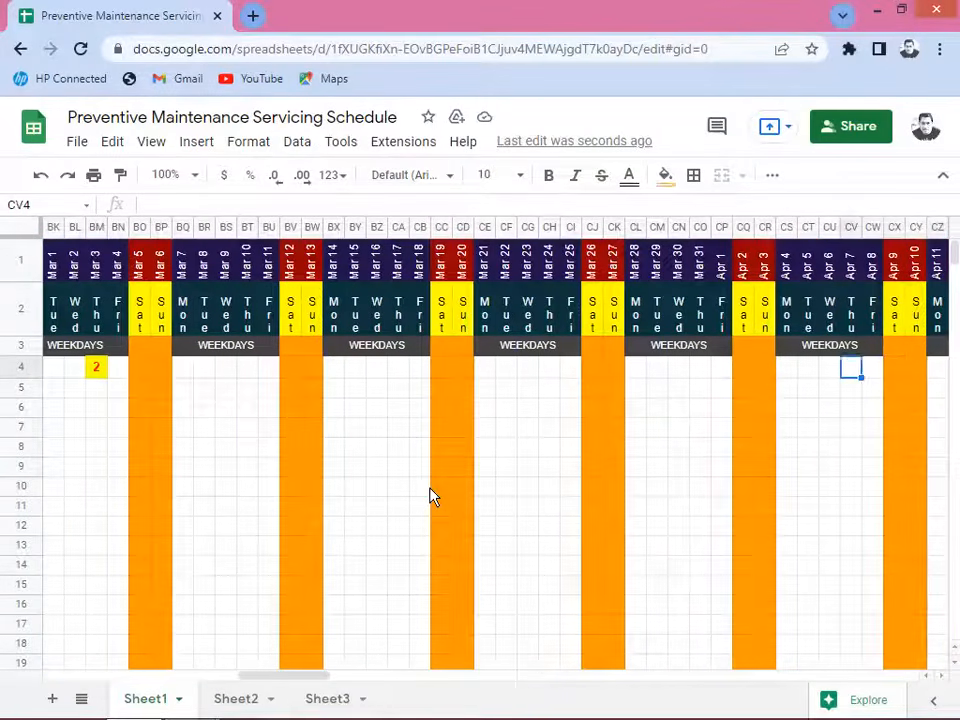
{"action": "key", "text": "Right"}
{"action": "key", "text": "Left"}
{"action": "key", "text": "Left"}
{"action": "key", "text": "Left"}
{"action": "key", "text": "Right"}
{"action": "key", "text": "Right"}
{"action": "key", "text": "Right"}
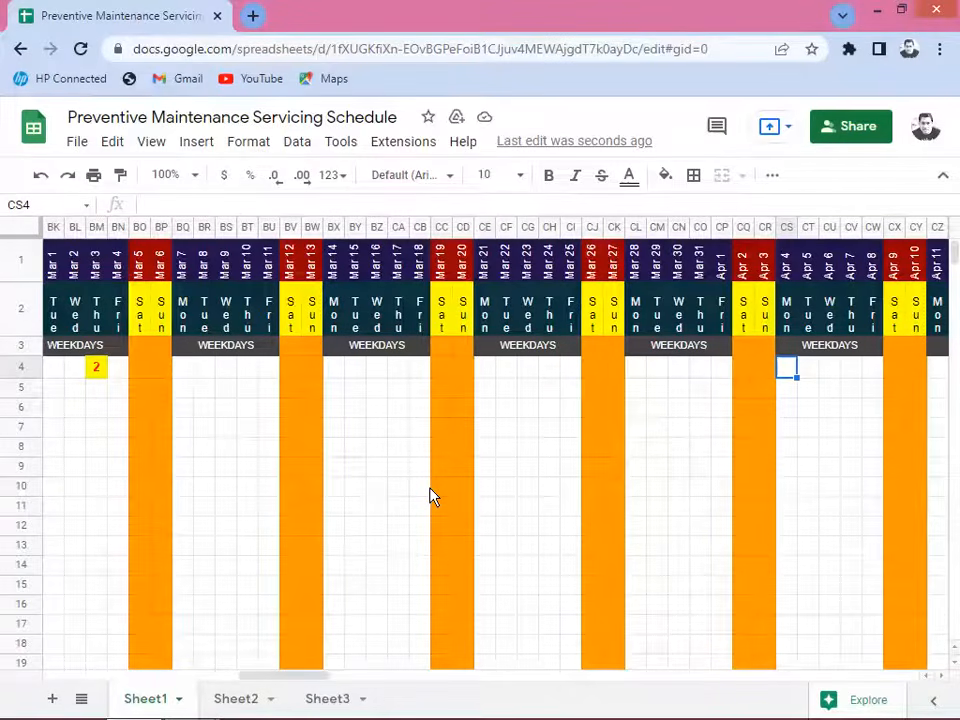
{"action": "type", "text": "3"}
{"action": "key", "text": "Right"}
Set the D11 bulldozer's May 4 code in DW4 to 2, one month after the Apr 4 service.
{"action": "key", "text": "Right"}
{"action": "key", "text": "Right"}
{"action": "key", "text": "Right"}
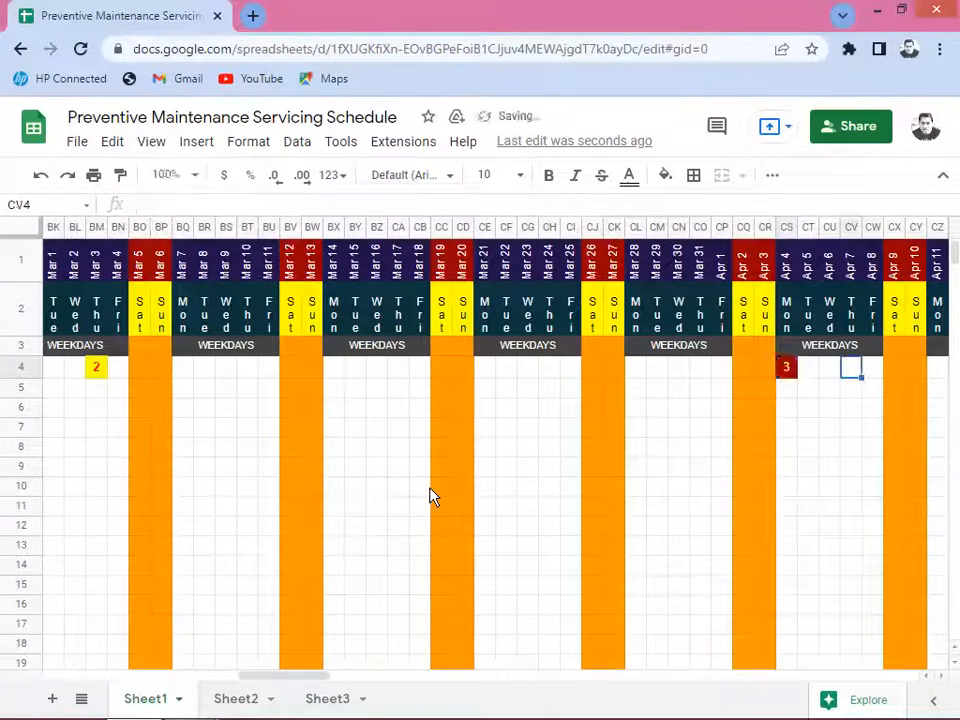
{"action": "key", "text": "Right"}
{"action": "key", "text": "Right"}
{"action": "key", "text": "Right"}
{"action": "key", "text": "Right"}
{"action": "key", "text": "Right"}
{"action": "key", "text": "Right"}
{"action": "key", "text": "Right"}
{"action": "key", "text": "Right"}
{"action": "key", "text": "Right"}
{"action": "key", "text": "Right"}
{"action": "key", "text": "Right"}
{"action": "key", "text": "Right"}
{"action": "key", "text": "Right"}
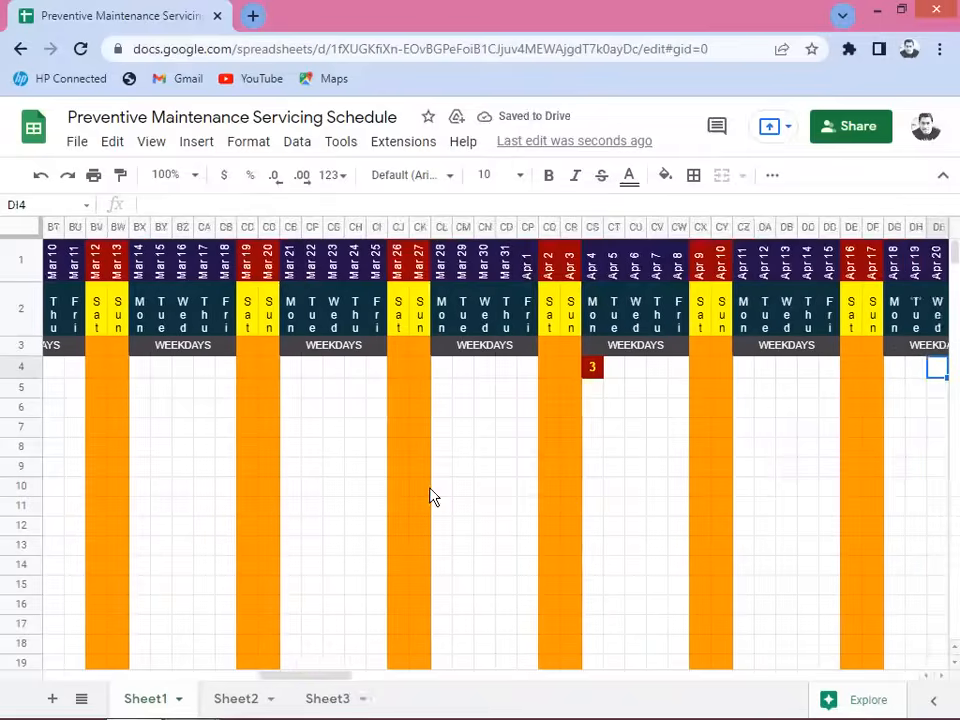
{"action": "key", "text": "Right"}
{"action": "key", "text": "Right"}
{"action": "key", "text": "Right"}
{"action": "key", "text": "Right"}
{"action": "key", "text": "Right"}
{"action": "key", "text": "Right"}
{"action": "key", "text": "Right"}
{"action": "key", "text": "Right"}
{"action": "key", "text": "Right"}
{"action": "key", "text": "Right"}
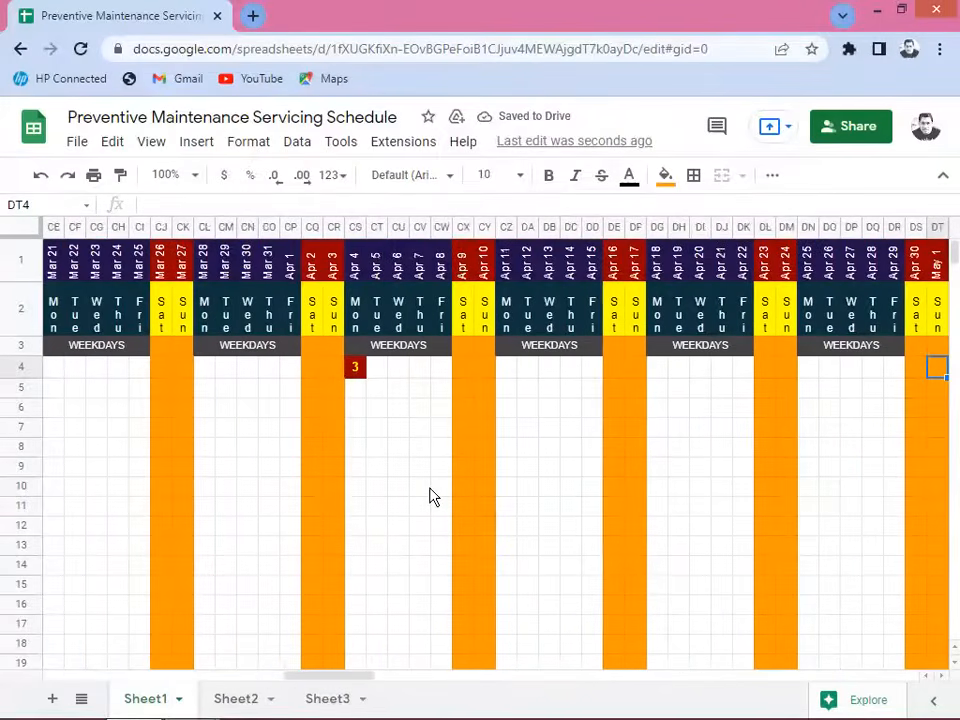
{"action": "key", "text": "Right"}
{"action": "key", "text": "Right"}
{"action": "key", "text": "Right"}
{"action": "key", "text": "Left"}
{"action": "key", "text": "Right"}
{"action": "type", "text": "2"}
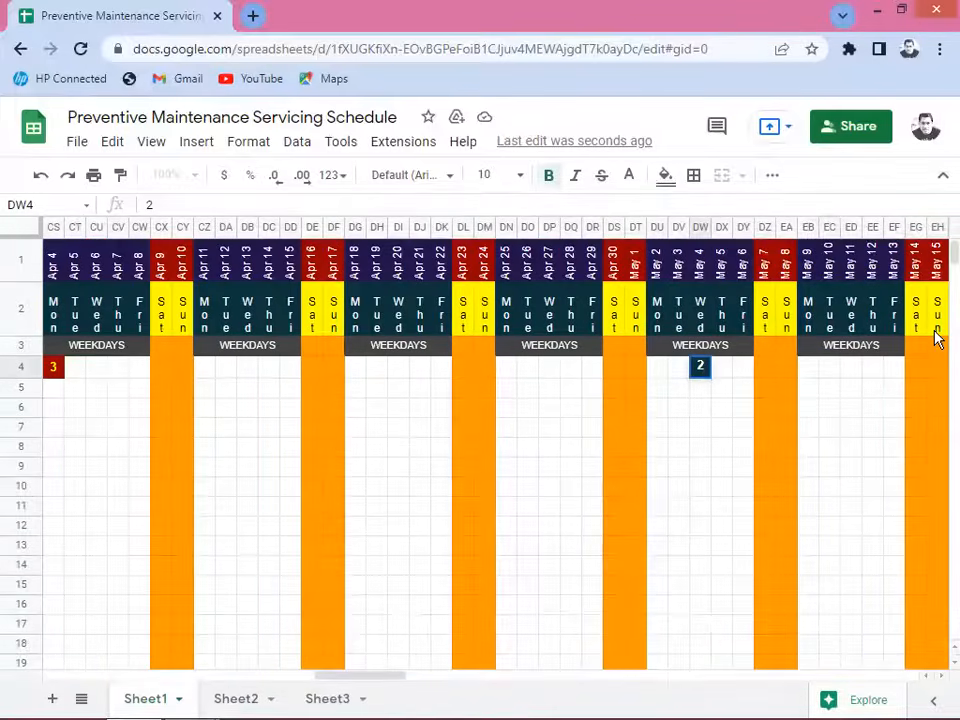
{"action": "key", "text": "Right"}
Set the D11 bulldozer's Jun 3 code in FA4 to 4, on the last weekday before the Jun 4–5 weekend.
{"action": "key", "text": "Right"}
{"action": "key", "text": "Right"}
{"action": "key", "text": "Right"}
{"action": "key", "text": "Right"}
{"action": "key", "text": "Right"}
{"action": "key", "text": "Right"}
{"action": "key", "text": "Right"}
{"action": "key", "text": "Right"}
{"action": "key", "text": "Right"}
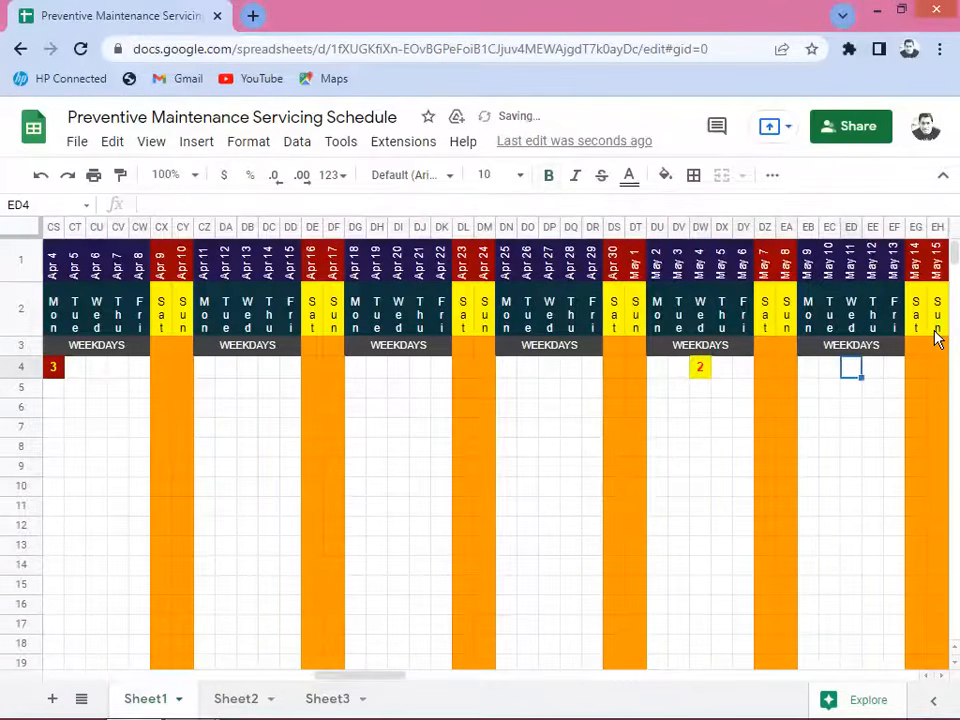
{"action": "key", "text": "Right"}
{"action": "key", "text": "Right"}
{"action": "key", "text": "Right"}
{"action": "key", "text": "Right"}
{"action": "key", "text": "Right"}
{"action": "key", "text": "Right"}
{"action": "key", "text": "Right"}
{"action": "key", "text": "Right"}
{"action": "key", "text": "Right"}
{"action": "key", "text": "Right"}
{"action": "key", "text": "Right"}
{"action": "key", "text": "Right"}
{"action": "key", "text": "Right"}
{"action": "key", "text": "Right"}
{"action": "key", "text": "Right"}
{"action": "key", "text": "Right"}
{"action": "key", "text": "Right"}
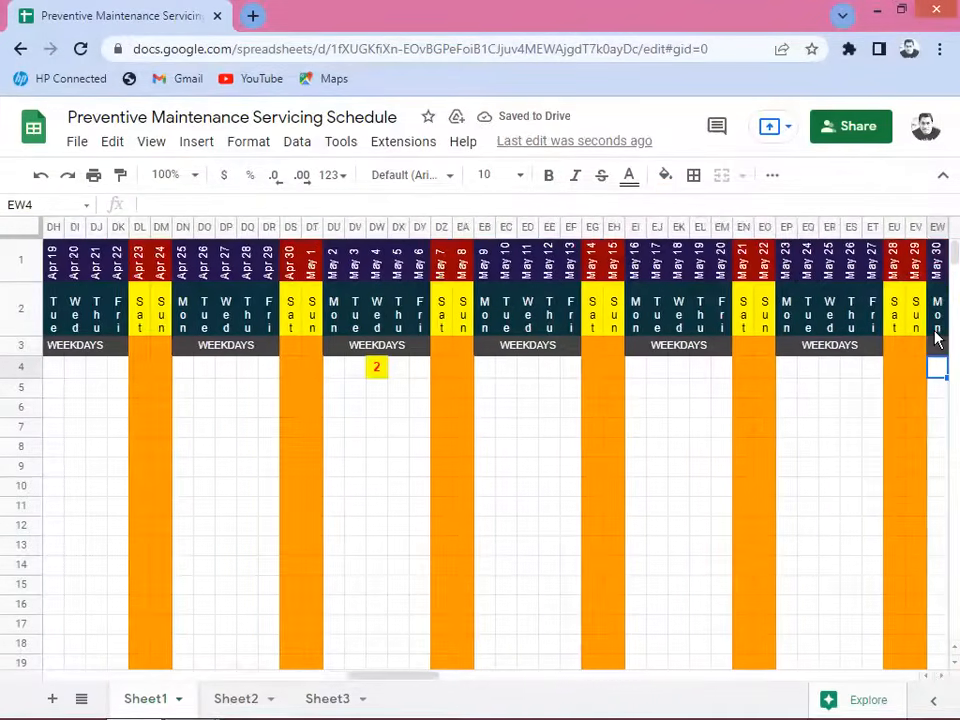
{"action": "key", "text": "Right"}
{"action": "key", "text": "Right"}
{"action": "key", "text": "Right"}
{"action": "key", "text": "Right"}
{"action": "key", "text": "Right"}
{"action": "key", "text": "Right"}
{"action": "key", "text": "Right"}
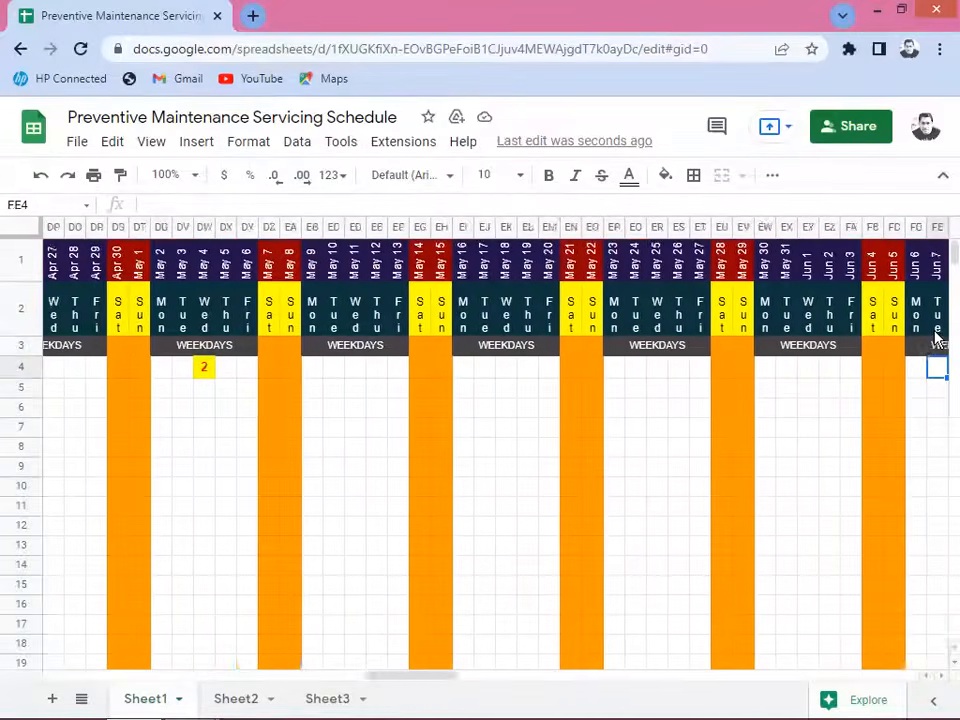
{"action": "key", "text": "Left"}
{"action": "key", "text": "Left"}
{"action": "key", "text": "Left"}
{"action": "key", "text": "Left"}
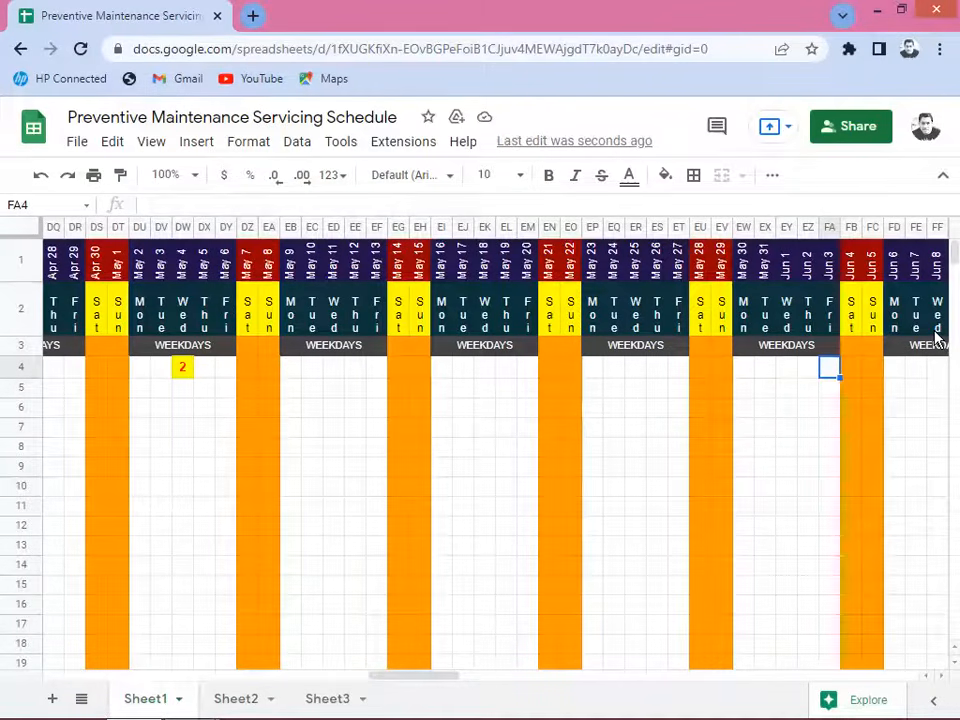
{"action": "type", "text": "4"}
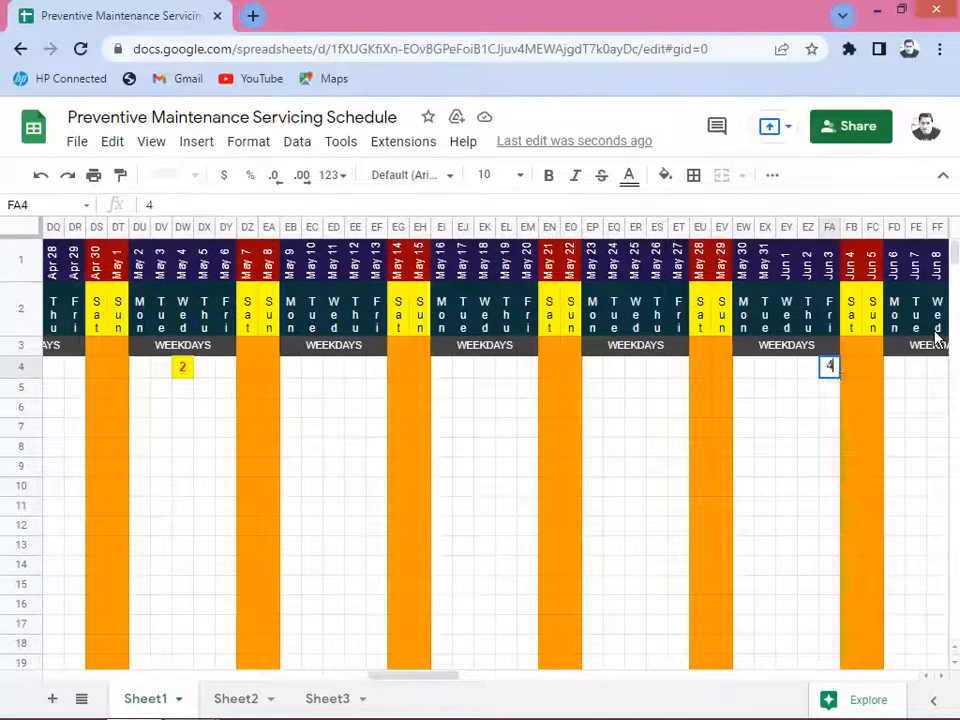
{"action": "key", "text": "Right"}
Set the D11 bulldozer's Dec 5 code in MD4 to 5, on the first weekday after the Dec 3–4 weekend.
{"action": "key", "text": "Right"}
{"action": "key", "text": "Right"}
{"action": "key", "text": "Right"}
{"action": "key", "text": "Right"}
{"action": "key", "text": "Right"}
{"action": "key", "text": "Right"}
{"action": "key", "text": "Right"}
{"action": "key", "text": "Right"}
{"action": "key", "text": "Right"}
{"action": "key", "text": "Right"}
{"action": "key", "text": "Right"}
{"action": "key", "text": "Right"}
{"action": "key", "text": "Right"}
{"action": "key", "text": "Right"}
{"action": "key", "text": "Right"}
{"action": "key", "text": "Right"}
{"action": "key", "text": "Right"}
{"action": "key", "text": "Right"}
{"action": "key", "text": "Right"}
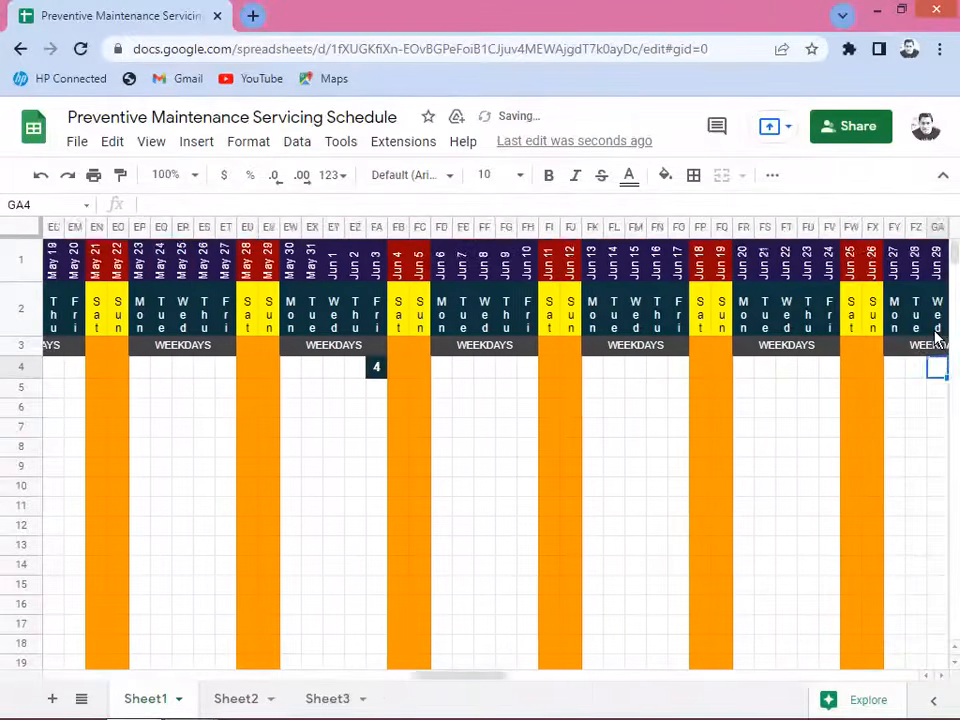
{"action": "key", "text": "Right"}
{"action": "key", "text": "Right"}
{"action": "key", "text": "Right"}
{"action": "key", "text": "Right"}
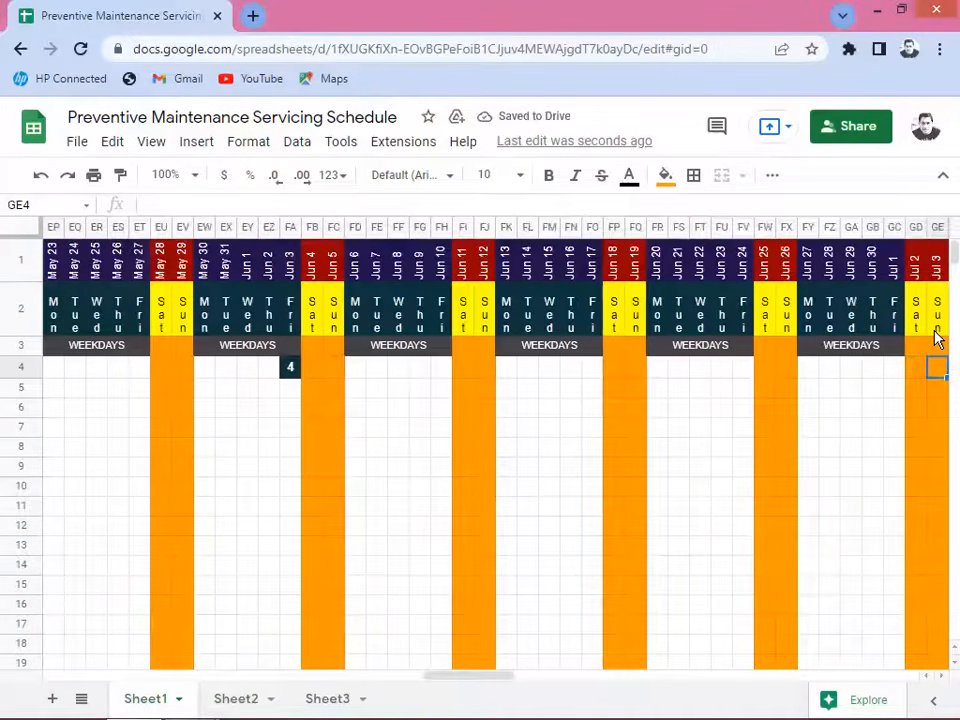
{"action": "key", "text": "Right"}
{"action": "key", "text": "Right"}
{"action": "key", "text": "Right"}
{"action": "key", "text": "Right"}
{"action": "key", "text": "Right"}
{"action": "key", "text": "Right"}
{"action": "key", "text": "Right"}
{"action": "key", "text": "Right"}
{"action": "key", "text": "Right"}
{"action": "key", "text": "Right"}
{"action": "key", "text": "Right"}
{"action": "key", "text": "Right"}
{"action": "key", "text": "Right"}
{"action": "key", "text": "Right"}
{"action": "key", "text": "Right"}
{"action": "key", "text": "Right"}
{"action": "key", "text": "Right"}
{"action": "key", "text": "Right"}
{"action": "key", "text": "Right"}
{"action": "key", "text": "Right"}
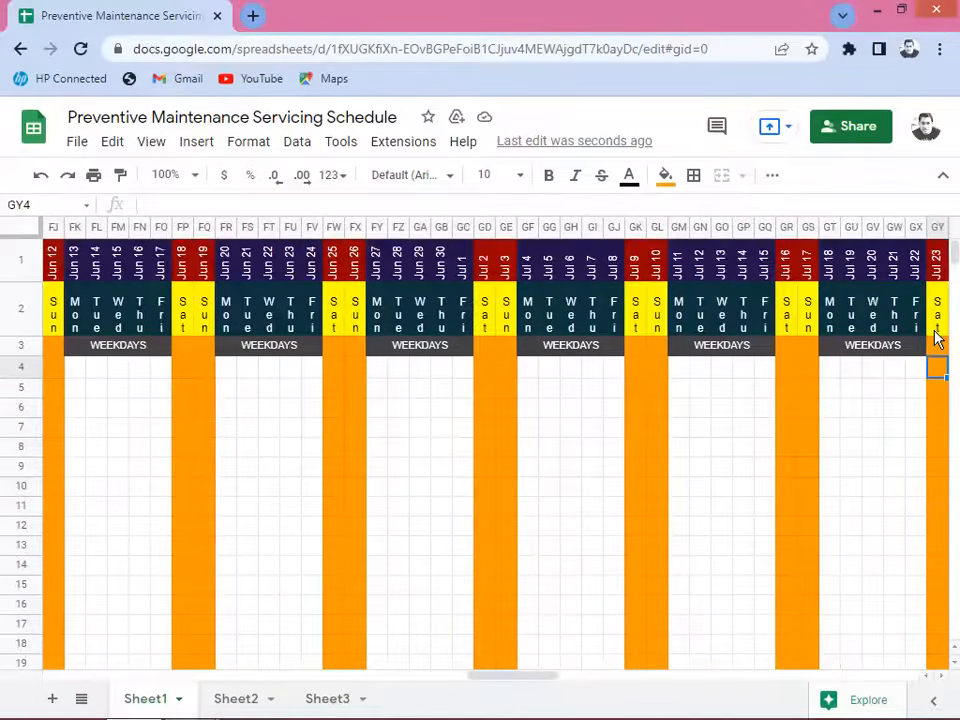
{"action": "key", "text": "Right"}
{"action": "key", "text": "Right"}
{"action": "key", "text": "Right"}
{"action": "key", "text": "Right"}
{"action": "key", "text": "Right"}
{"action": "key", "text": "Right"}
{"action": "key", "text": "Right"}
{"action": "key", "text": "Right"}
{"action": "key", "text": "Right"}
{"action": "key", "text": "Right"}
{"action": "key", "text": "Right"}
{"action": "key", "text": "Right"}
{"action": "key", "text": "Right"}
{"action": "key", "text": "Right"}
{"action": "key", "text": "Right"}
{"action": "key", "text": "Right"}
{"action": "key", "text": "Right"}
{"action": "key", "text": "Right"}
{"action": "key", "text": "Right"}
{"action": "key", "text": "Right"}
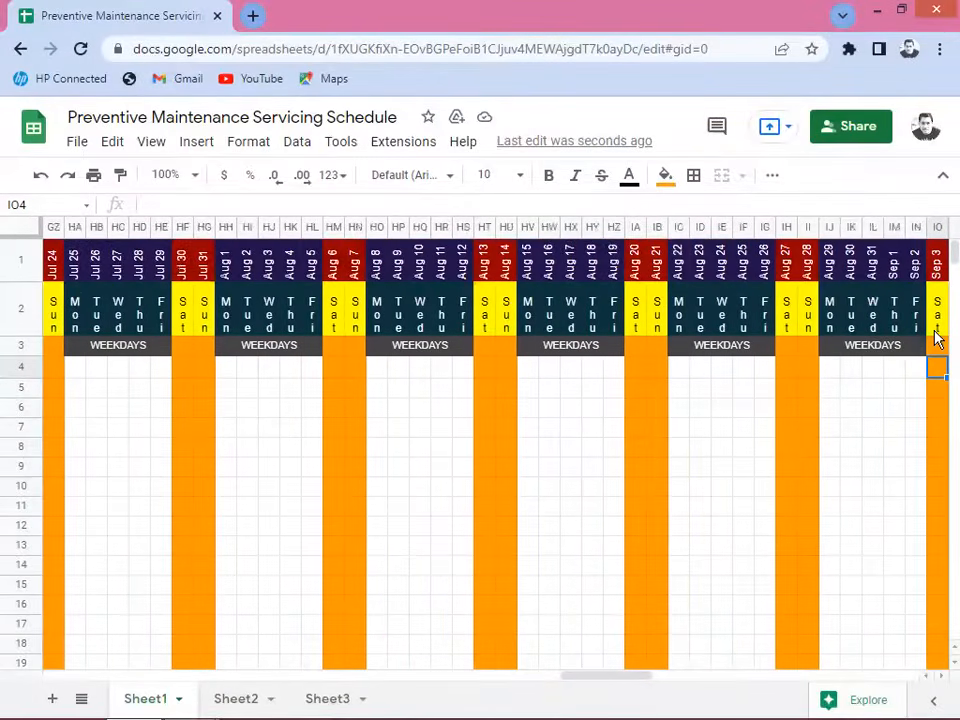
{"action": "key", "text": "Right"}
{"action": "key", "text": "Right"}
{"action": "key", "text": "Right"}
{"action": "key", "text": "Right"}
{"action": "key", "text": "Right"}
{"action": "key", "text": "Right"}
{"action": "key", "text": "Right"}
{"action": "key", "text": "Right"}
{"action": "key", "text": "Right"}
{"action": "key", "text": "Right"}
{"action": "key", "text": "Right"}
{"action": "key", "text": "Right"}
{"action": "key", "text": "Right"}
{"action": "key", "text": "Right"}
{"action": "key", "text": "Right"}
{"action": "key", "text": "Right"}
{"action": "key", "text": "Right"}
{"action": "key", "text": "Right"}
{"action": "key", "text": "Right"}
{"action": "key", "text": "Right"}
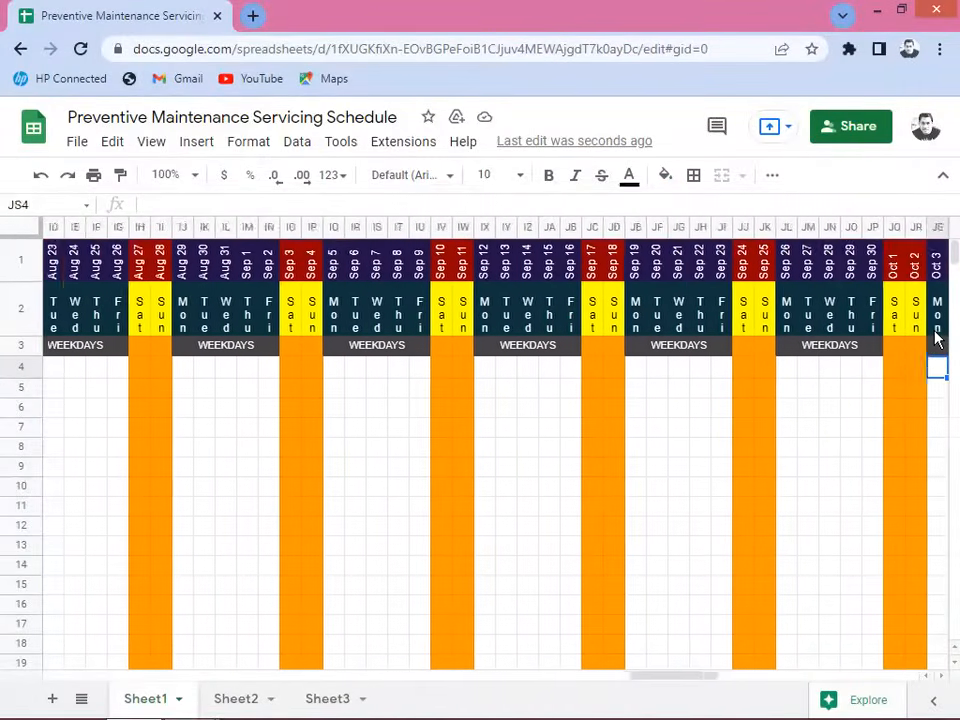
{"action": "key", "text": "Right"}
{"action": "key", "text": "Right"}
{"action": "key", "text": "Right"}
{"action": "key", "text": "Right"}
{"action": "key", "text": "Right"}
{"action": "key", "text": "Right"}
{"action": "key", "text": "Right"}
{"action": "key", "text": "Right"}
{"action": "key", "text": "Right"}
{"action": "key", "text": "Right"}
{"action": "key", "text": "Right"}
{"action": "key", "text": "Right"}
{"action": "key", "text": "Right"}
{"action": "key", "text": "Right"}
{"action": "key", "text": "Right"}
{"action": "key", "text": "Right"}
{"action": "key", "text": "Right"}
{"action": "key", "text": "Right"}
{"action": "key", "text": "Right"}
{"action": "key", "text": "Right"}
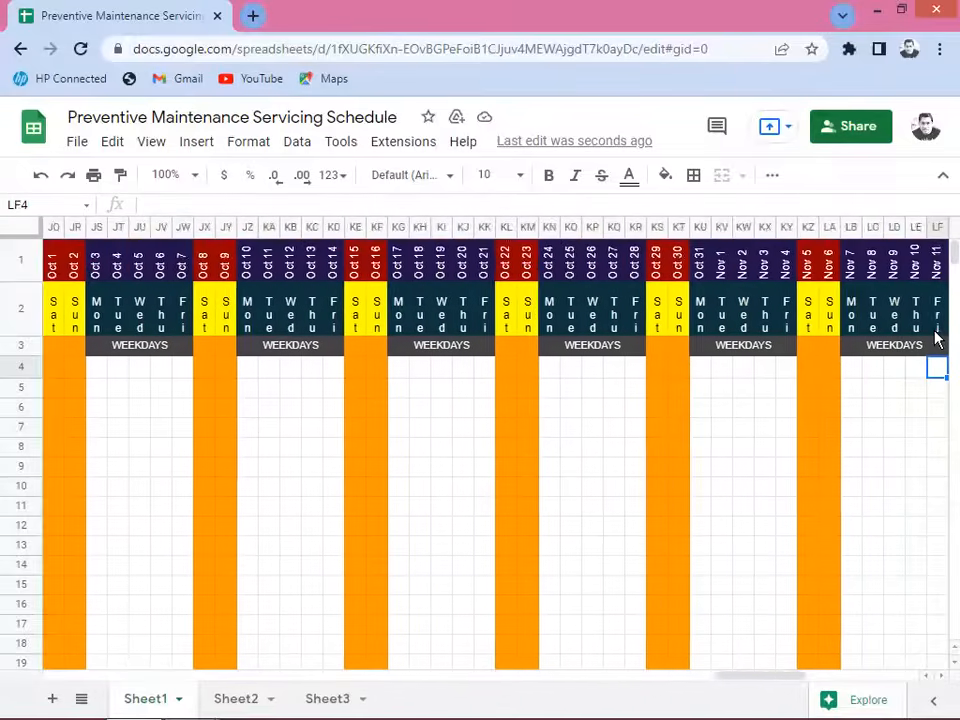
{"action": "key", "text": "Right"}
{"action": "key", "text": "Right"}
{"action": "key", "text": "Right"}
{"action": "key", "text": "Right"}
{"action": "key", "text": "Right"}
{"action": "key", "text": "Right"}
{"action": "key", "text": "Right"}
{"action": "key", "text": "Right"}
{"action": "key", "text": "Right"}
{"action": "key", "text": "Right"}
{"action": "key", "text": "Right"}
{"action": "key", "text": "Right"}
{"action": "key", "text": "Right"}
{"action": "key", "text": "Right"}
{"action": "key", "text": "Right"}
{"action": "key", "text": "Right"}
{"action": "key", "text": "Right"}
{"action": "key", "text": "Right"}
{"action": "key", "text": "Right"}
{"action": "key", "text": "Right"}
{"action": "key", "text": "Left"}
{"action": "key", "text": "Left"}
{"action": "key", "text": "Left"}
{"action": "key", "text": "Left"}
{"action": "key", "text": "Left"}
{"action": "key", "text": "Left"}
{"action": "key", "text": "Left"}
{"action": "key", "text": "Left"}
{"action": "key", "text": "Left"}
{"action": "key", "text": "Left"}
{"action": "key", "text": "Left"}
{"action": "key", "text": "Left"}
{"action": "key", "text": "Left"}
{"action": "key", "text": "Left"}
{"action": "key", "text": "Left"}
{"action": "key", "text": "Left"}
{"action": "key", "text": "Left"}
{"action": "key", "text": "Left"}
{"action": "key", "text": "Right"}
{"action": "key", "text": "Right"}
{"action": "type", "text": "5"}
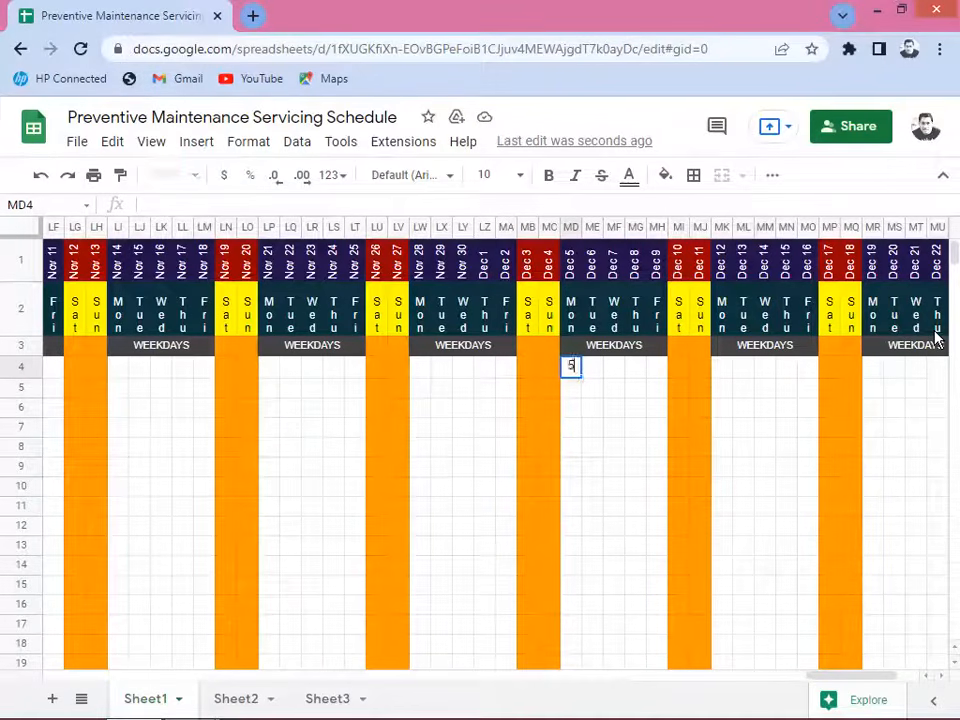
{"action": "key", "text": "Right"}
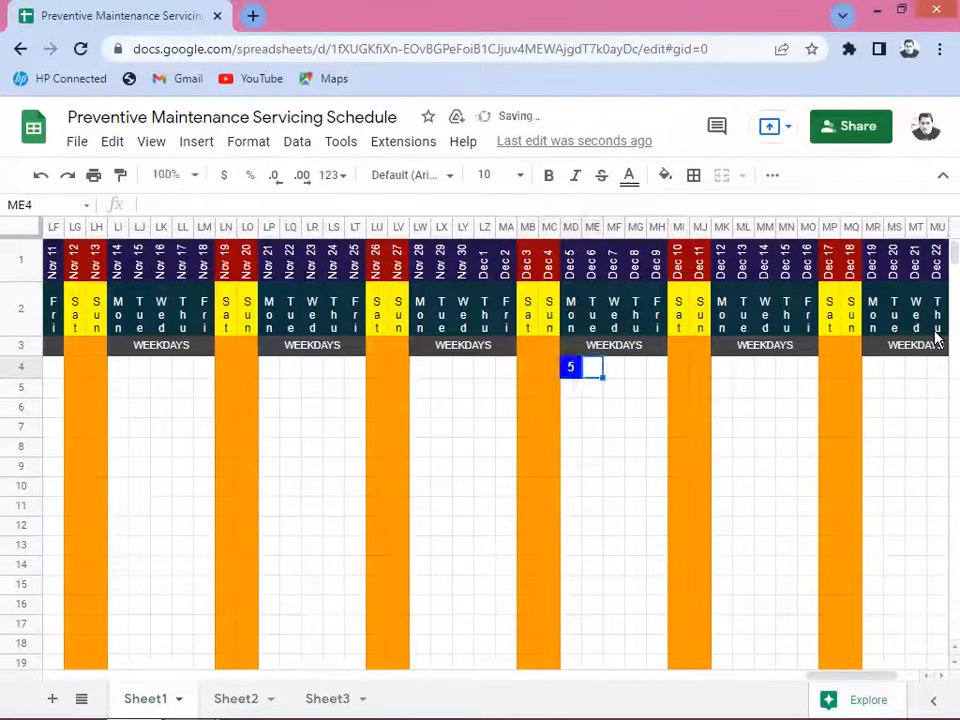
Review the D11 bulldozer's row 4 around the Dec 5 service and through the following December dates.
{"action": "key", "text": "Left"}
{"action": "key", "text": "Left"}
{"action": "key", "text": "Left"}
{"action": "key", "text": "Left"}
{"action": "key", "text": "Left"}
{"action": "key", "text": "Left"}
{"action": "key", "text": "Left"}
{"action": "key", "text": "Left"}
{"action": "key", "text": "Left"}
{"action": "key", "text": "Left"}
{"action": "key", "text": "Left"}
{"action": "key", "text": "Left"}
{"action": "key", "text": "Right"}
{"action": "key", "text": "Right"}
{"action": "key", "text": "Right"}
{"action": "key", "text": "Right"}
{"action": "key", "text": "Right"}
{"action": "key", "text": "Right"}
{"action": "key", "text": "Right"}
{"action": "key", "text": "Right"}
{"action": "key", "text": "Right"}
{"action": "key", "text": "Right"}
{"action": "key", "text": "Right"}
{"action": "key", "text": "Right"}
{"action": "key", "text": "Right"}
{"action": "key", "text": "Right"}
{"action": "key", "text": "Right"}
{"action": "key", "text": "Right"}
{"action": "key", "text": "Right"}
{"action": "key", "text": "Right"}
{"action": "key", "text": "Right"}
{"action": "key", "text": "Home"}
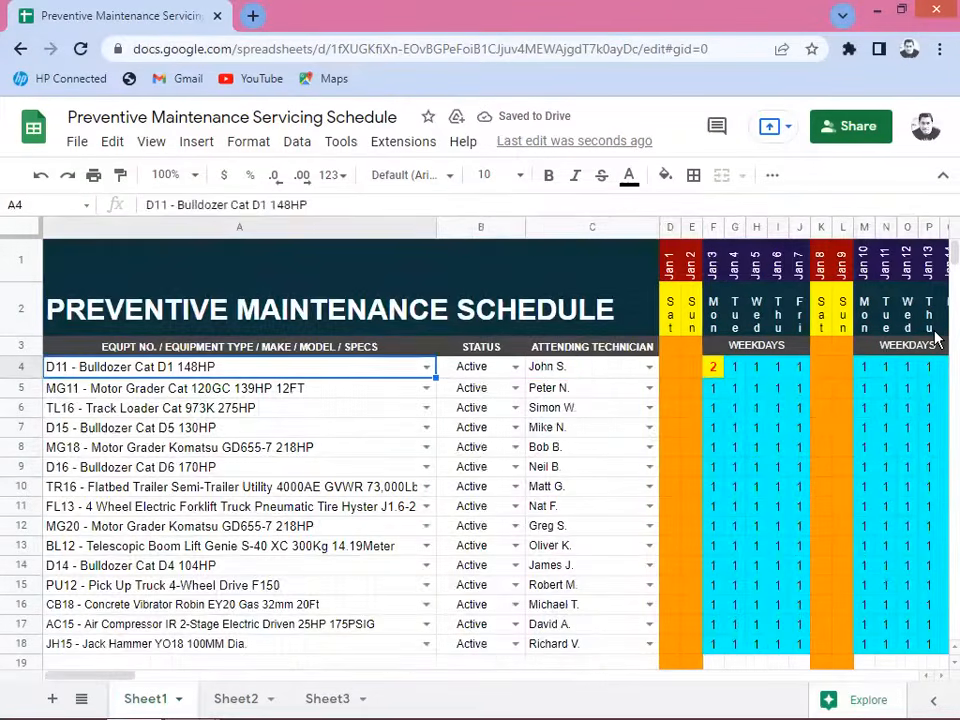
Look over the D11 bulldozer's daily PM codes in row 4 of Sheet1 across January.
{"action": "key", "text": "Right"}
{"action": "key", "text": "Right"}
{"action": "key", "text": "Right"}
{"action": "key", "text": "Right"}
{"action": "key", "text": "Right"}
{"action": "key", "text": "Right"}
{"action": "key", "text": "Right"}
{"action": "key", "text": "Right"}
{"action": "key", "text": "Right"}
{"action": "key", "text": "Right"}
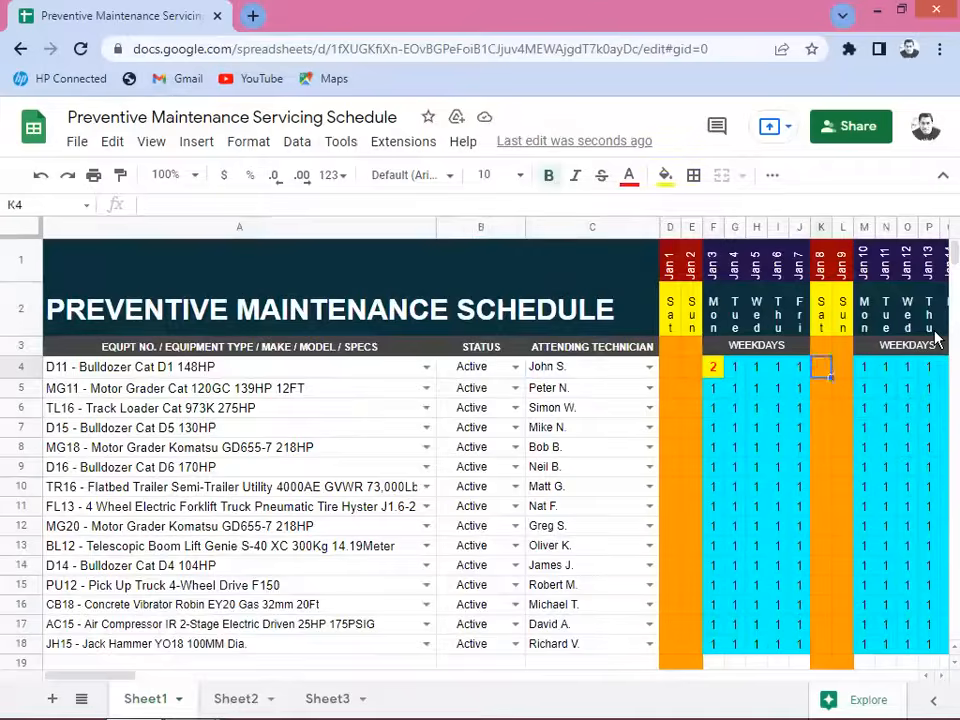
{"action": "key", "text": "Right"}
{"action": "key", "text": "Right"}
{"action": "key", "text": "Right"}
{"action": "key", "text": "Right"}
{"action": "key", "text": "Right"}
{"action": "key", "text": "Right"}
{"action": "key", "text": "Right"}
{"action": "key", "text": "Right"}
{"action": "key", "text": "Right"}
{"action": "key", "text": "Right"}
{"action": "key", "text": "Right"}
{"action": "key", "text": "Right"}
{"action": "key", "text": "Right"}
{"action": "key", "text": "Right"}
{"action": "key", "text": "Right"}
{"action": "key", "text": "Right"}
{"action": "key", "text": "Right"}
{"action": "key", "text": "Right"}
{"action": "key", "text": "Right"}
{"action": "key", "text": "Right"}
{"action": "key", "text": "Right"}
{"action": "key", "text": "Right"}
{"action": "key", "text": "Right"}
{"action": "key", "text": "Right"}
{"action": "key", "text": "Right"}
{"action": "key", "text": "Right"}
{"action": "key", "text": "Right"}
{"action": "key", "text": "Right"}
{"action": "key", "text": "Right"}
{"action": "key", "text": "Right"}
{"action": "key", "text": "Right"}
{"action": "key", "text": "Right"}
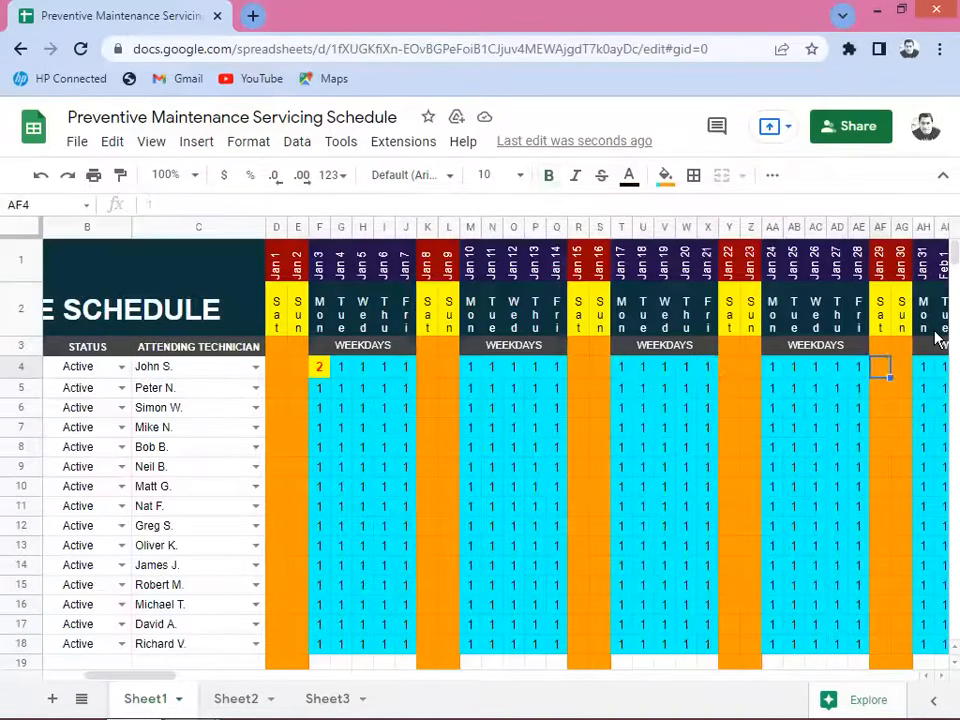
{"action": "key", "text": "Left"}
{"action": "key", "text": "Left"}
{"action": "key", "text": "Left"}
{"action": "key", "text": "Left"}
{"action": "key", "text": "Left"}
{"action": "key", "text": "Left"}
{"action": "key", "text": "Left"}
{"action": "key", "text": "Left"}
{"action": "key", "text": "Left"}
{"action": "key", "text": "Left"}
{"action": "key", "text": "Left"}
{"action": "key", "text": "Left"}
{"action": "key", "text": "Left"}
{"action": "key", "text": "Left"}
{"action": "key", "text": "Left"}
{"action": "key", "text": "Left"}
{"action": "key", "text": "Left"}
{"action": "key", "text": "Left"}
{"action": "key", "text": "Left"}
{"action": "key", "text": "Left"}
{"action": "key", "text": "Left"}
{"action": "key", "text": "Left"}
{"action": "key", "text": "Left"}
{"action": "key", "text": "Left"}
{"action": "key", "text": "Left"}
{"action": "key", "text": "Left"}
{"action": "key", "text": "Left"}
{"action": "key", "text": "Left"}
{"action": "key", "text": "Left"}
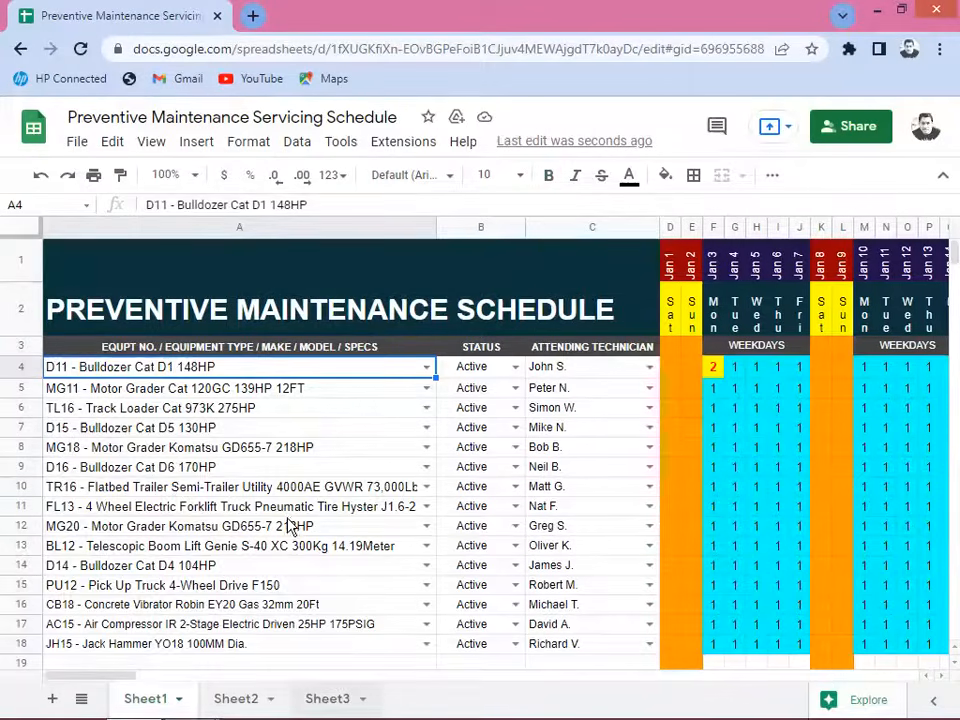
Compare the equipment list and staggered PM codes in Sheet3 with the schedule in Sheet1.
{"action": "left_click", "coordinate": [200, 438]}
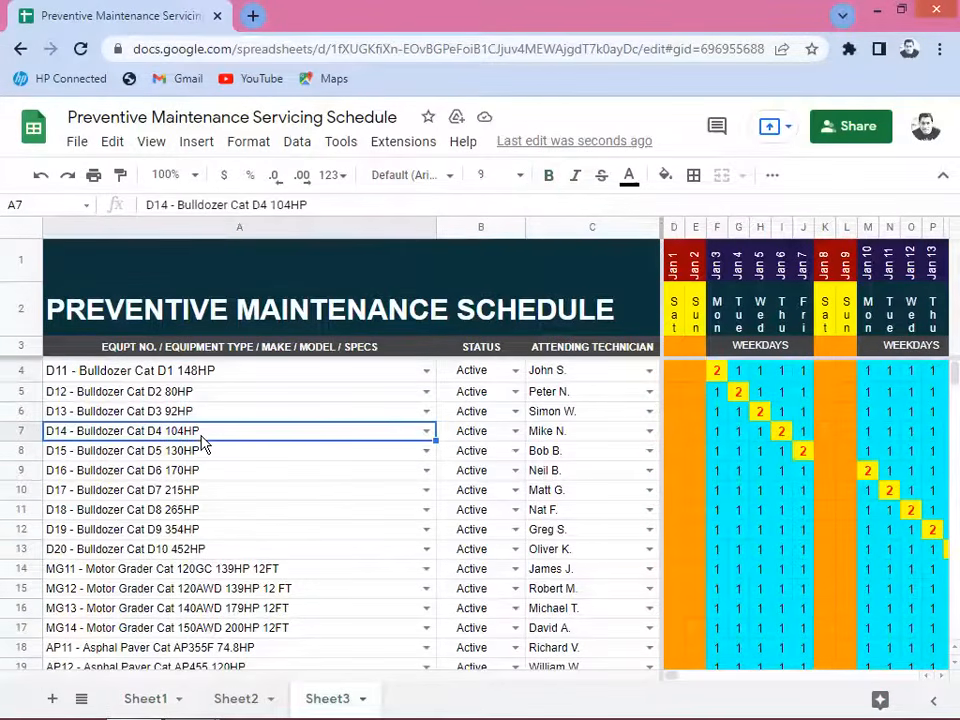
{"action": "key", "text": "Up"}
{"action": "key", "text": "Up"}
{"action": "key", "text": "Up"}
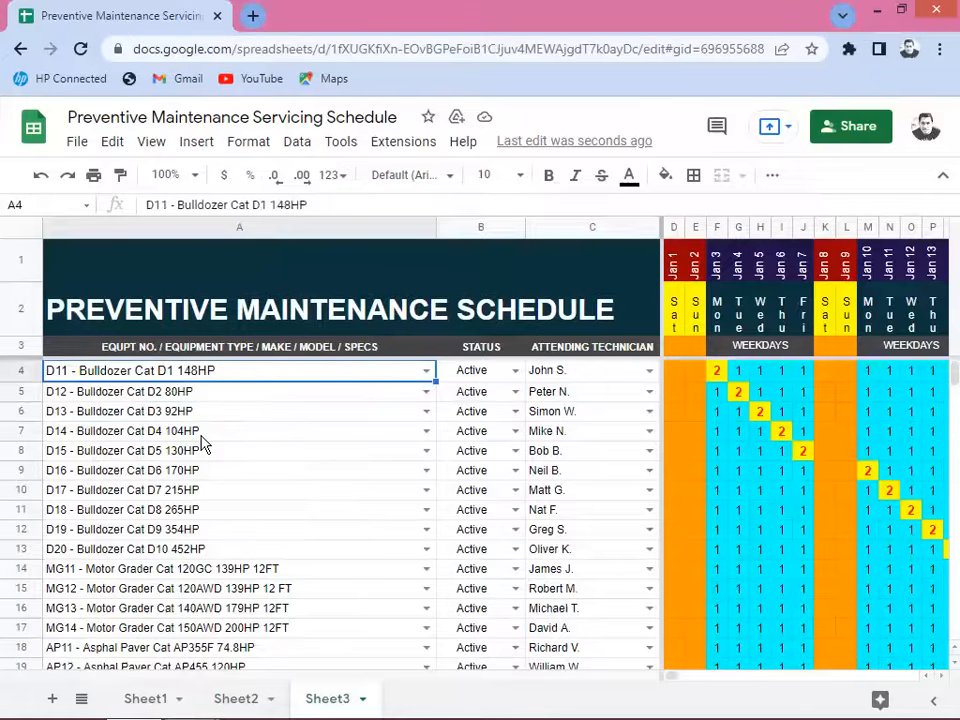
{"action": "left_click", "coordinate": [139, 696]}
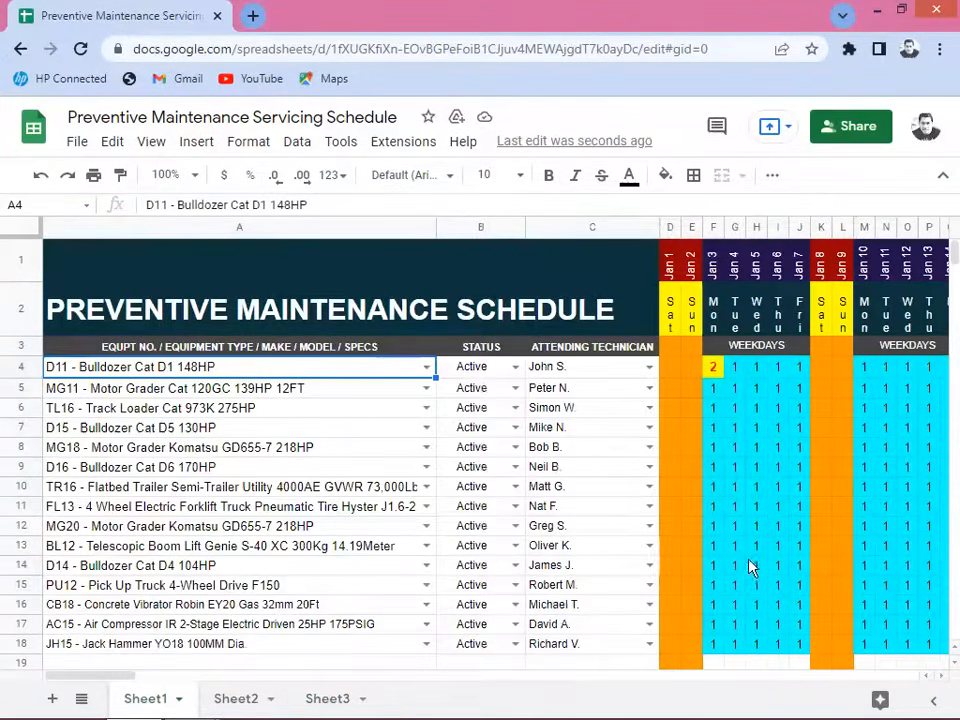
{"action": "left_click", "coordinate": [756, 490]}
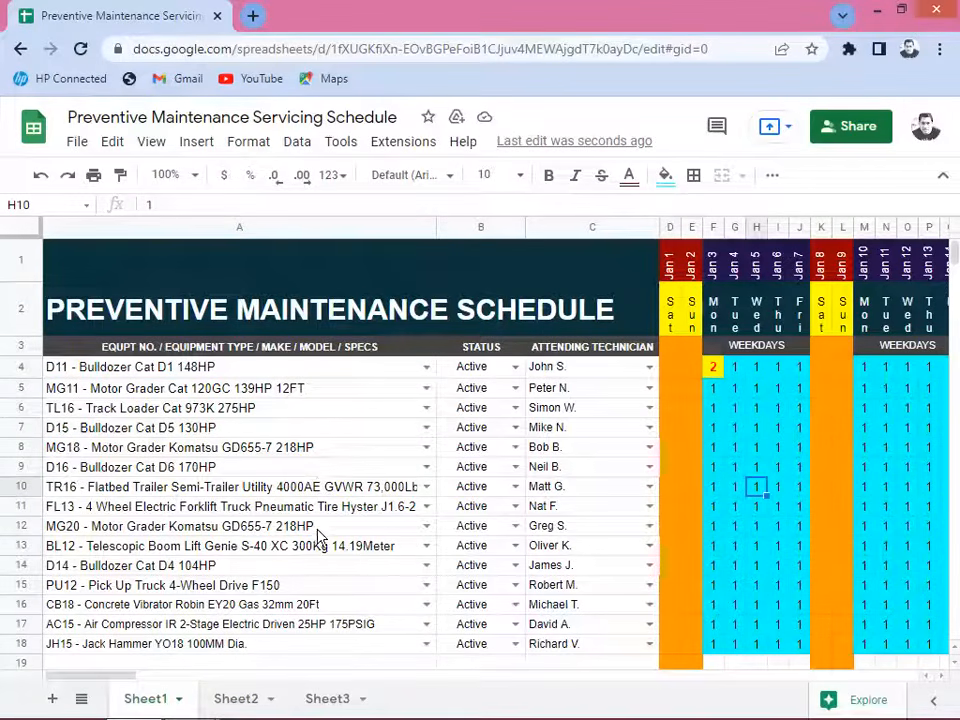
Examine how the PM codes are staggered across equipment rows in Sheet3 from January to Feb 22.
{"action": "left_click", "coordinate": [324, 700]}
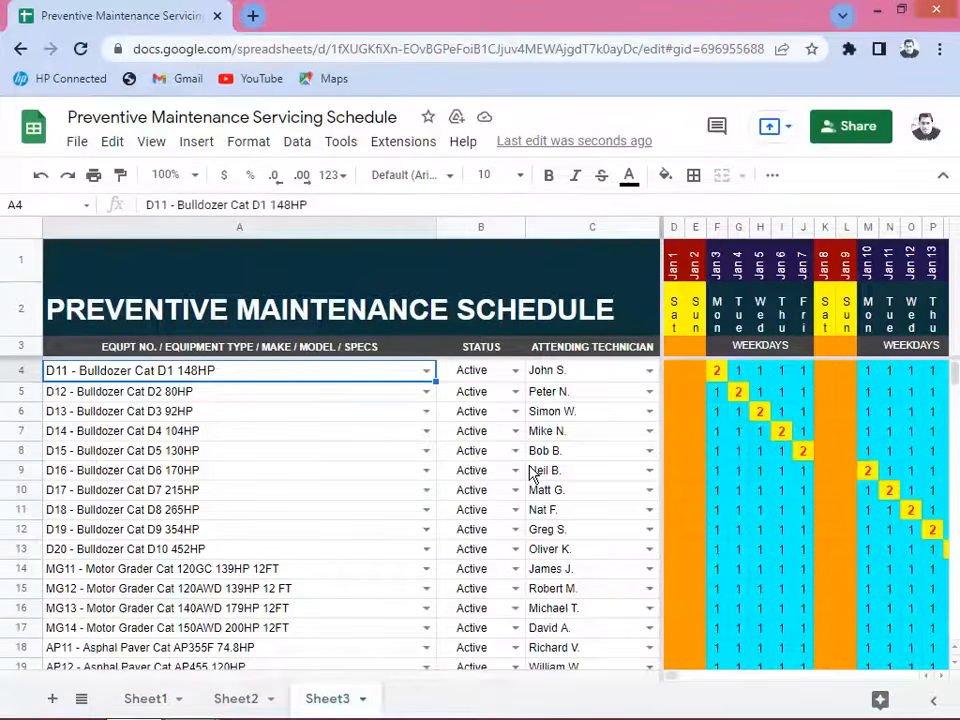
{"action": "key", "text": "Right"}
{"action": "key", "text": "Right"}
{"action": "key", "text": "Right"}
{"action": "key", "text": "Right"}
{"action": "key", "text": "Right"}
{"action": "key", "text": "Right"}
{"action": "key", "text": "Right"}
{"action": "key", "text": "Right"}
{"action": "key", "text": "Right"}
{"action": "key", "text": "Right"}
{"action": "key", "text": "Right"}
{"action": "key", "text": "Right"}
{"action": "key", "text": "Right"}
{"action": "key", "text": "Right"}
{"action": "key", "text": "Right"}
{"action": "key", "text": "Right"}
{"action": "key", "text": "Right"}
{"action": "key", "text": "Right"}
{"action": "key", "text": "Right"}
{"action": "key", "text": "Right"}
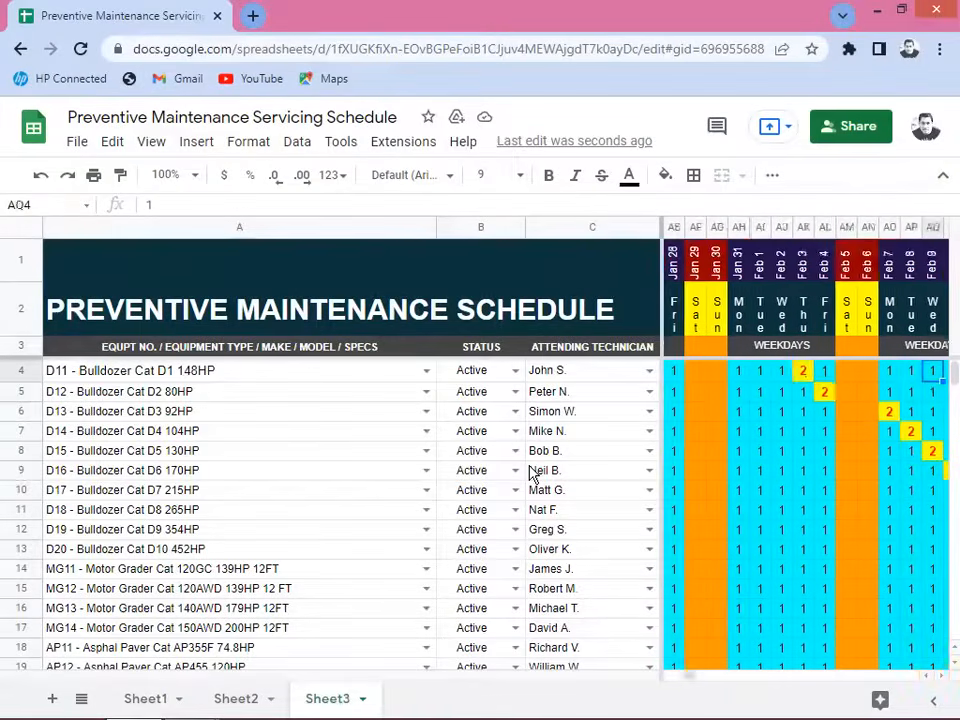
{"action": "key", "text": "Right"}
{"action": "key", "text": "Right"}
{"action": "key", "text": "Right"}
{"action": "key", "text": "Right"}
{"action": "key", "text": "Right"}
{"action": "key", "text": "Right"}
{"action": "key", "text": "Right"}
{"action": "key", "text": "Right"}
{"action": "key", "text": "Right"}
{"action": "key", "text": "Right"}
{"action": "key", "text": "Right"}
{"action": "key", "text": "Right"}
{"action": "key", "text": "Right"}
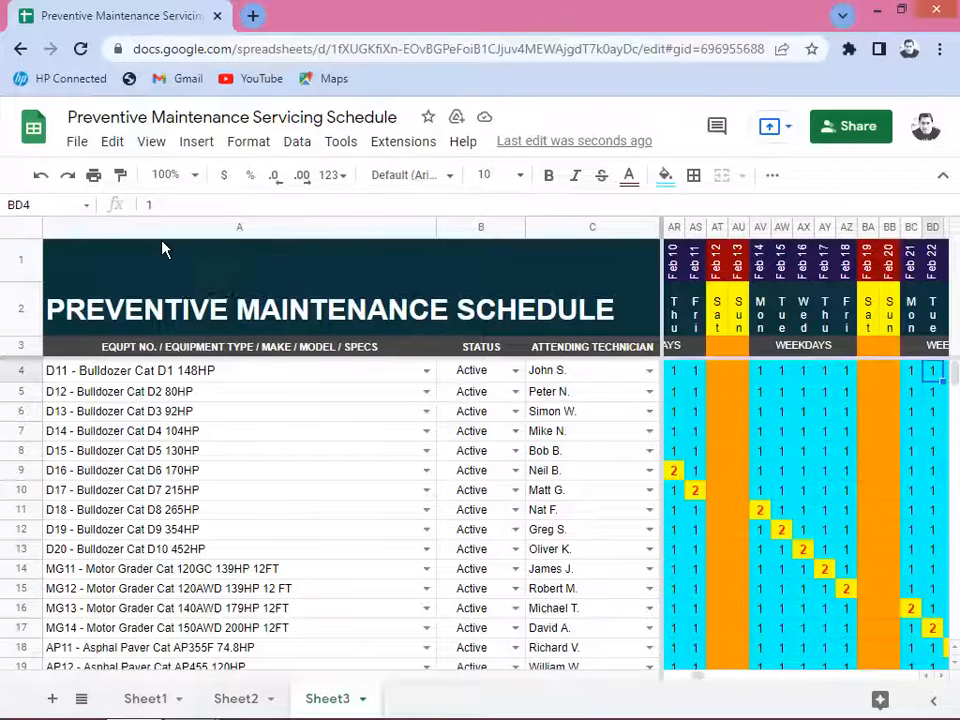
Narrow the frozen equipment, status and technician columns in Sheet3 to make room for more date columns.
{"action": "left_click_drag", "start_coordinate": [435, 227], "coordinate": [83, 249]}
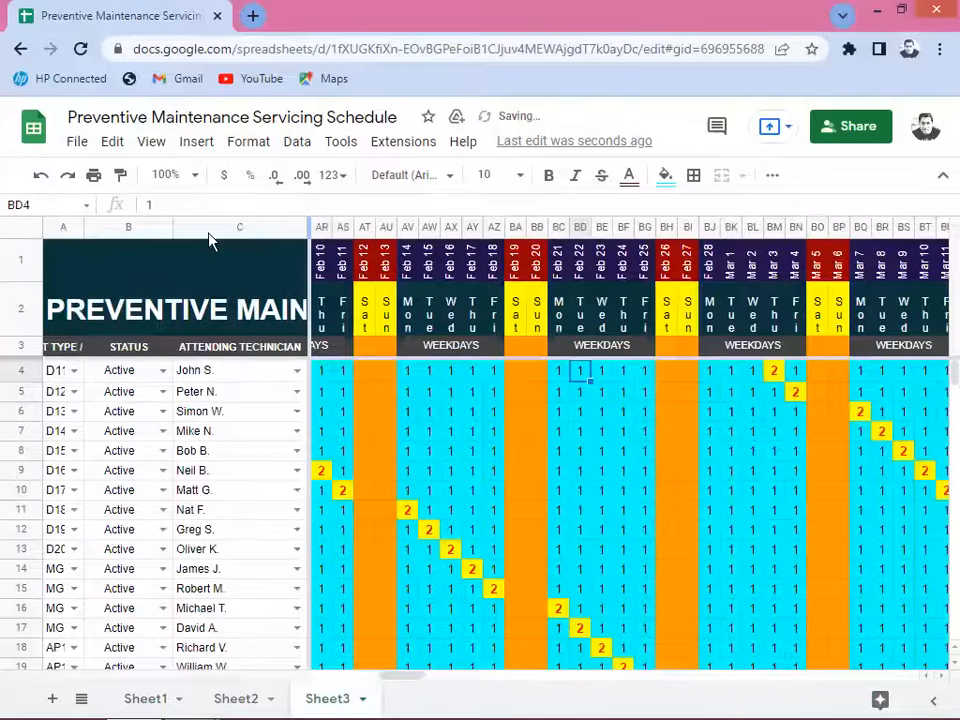
{"action": "left_click_drag", "start_coordinate": [171, 228], "coordinate": [149, 247]}
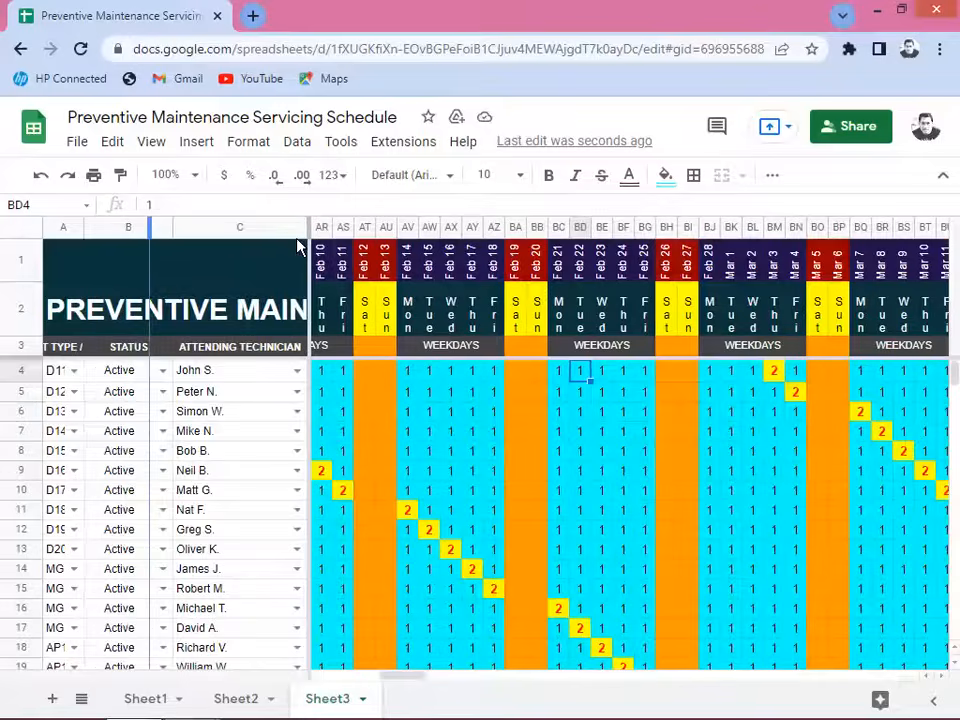
{"action": "left_click_drag", "start_coordinate": [286, 228], "coordinate": [272, 231]}
Examine how the PM codes are staggered across the equipment rows in Sheet3 from late February to Apr 11.
{"action": "key", "text": "Right"}
{"action": "key", "text": "Right"}
{"action": "key", "text": "Right"}
{"action": "key", "text": "Right"}
{"action": "key", "text": "Right"}
{"action": "key", "text": "Right"}
{"action": "key", "text": "Right"}
{"action": "key", "text": "Right"}
{"action": "key", "text": "Right"}
{"action": "key", "text": "Right"}
{"action": "key", "text": "Right"}
{"action": "key", "text": "Right"}
{"action": "key", "text": "Right"}
{"action": "key", "text": "Right"}
{"action": "key", "text": "Right"}
{"action": "key", "text": "Right"}
{"action": "key", "text": "Right"}
{"action": "key", "text": "Right"}
{"action": "key", "text": "Right"}
{"action": "key", "text": "Right"}
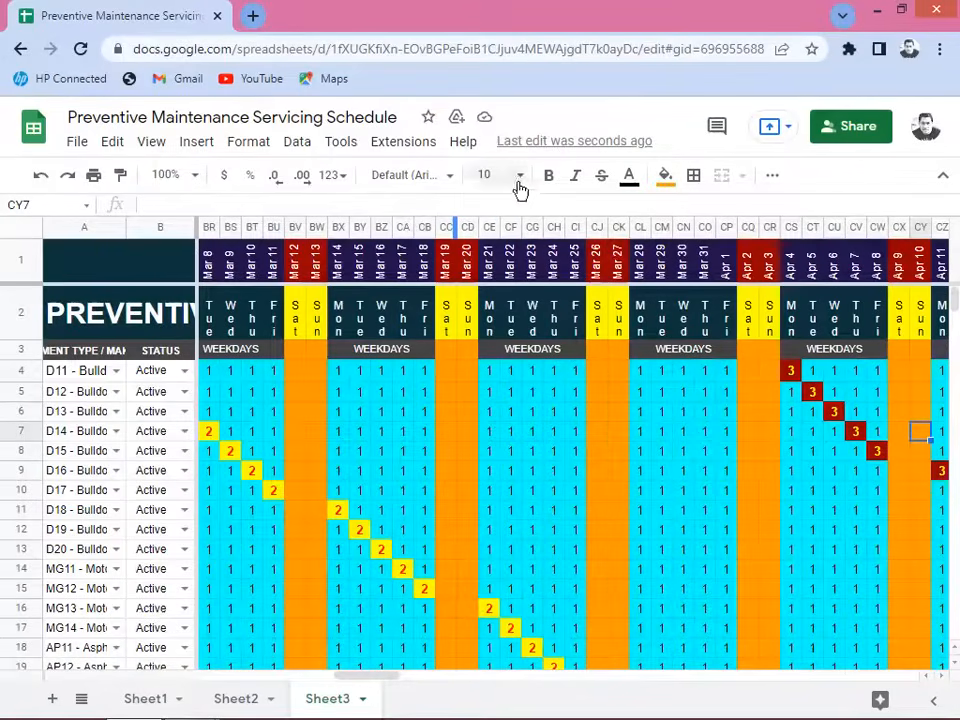
Reduce the zoom of Sheet3 to 50% to show more of the schedule at once.
{"action": "left_click", "coordinate": [194, 178]}
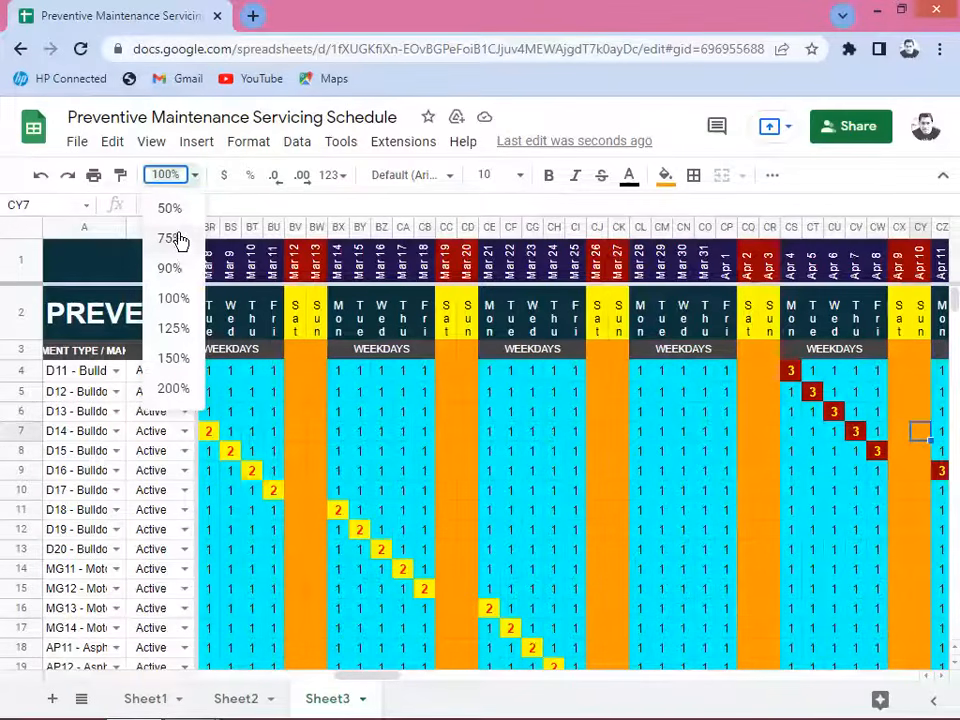
{"action": "left_click", "coordinate": [176, 240]}
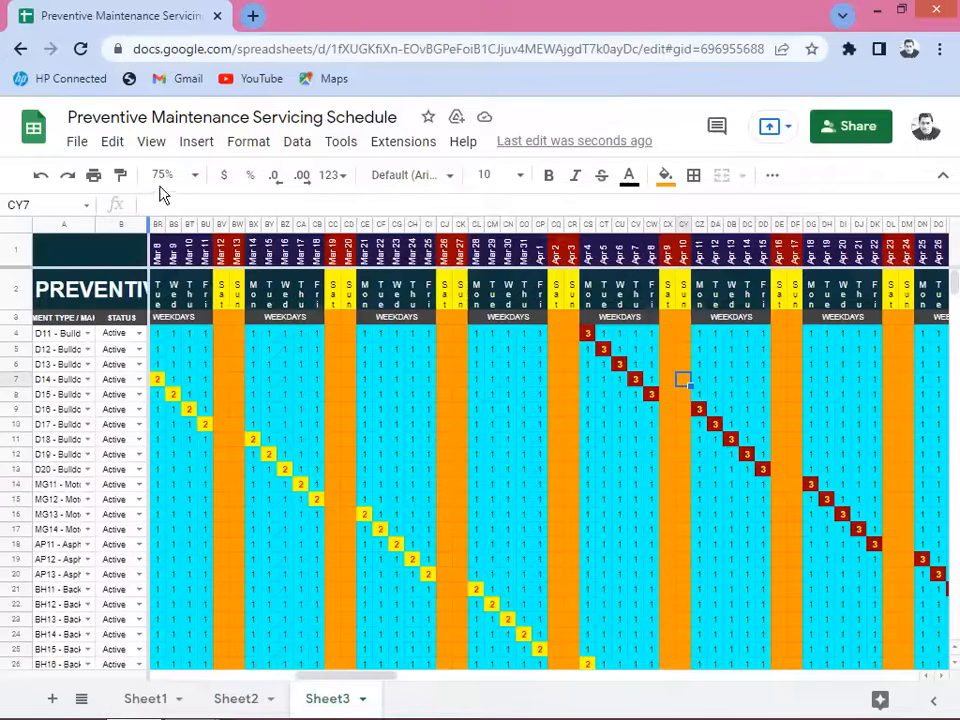
{"action": "left_click", "coordinate": [193, 177]}
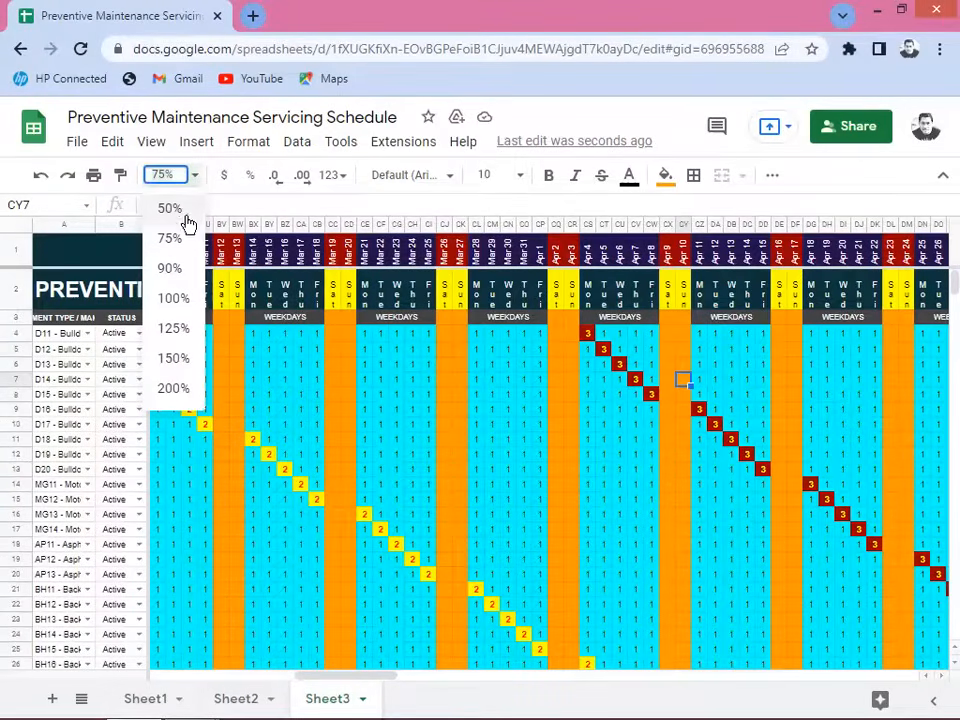
{"action": "left_click", "coordinate": [169, 208]}
Look over the diagonal pattern of PM codes across the equipment rows from March through early August.
{"action": "left_click", "coordinate": [275, 413]}
{"action": "key", "text": "Right"}
{"action": "key", "text": "Right"}
{"action": "key", "text": "Right"}
{"action": "key", "text": "Right"}
{"action": "key", "text": "Right"}
{"action": "key", "text": "Right"}
{"action": "key", "text": "Right"}
{"action": "key", "text": "Right"}
{"action": "key", "text": "Right"}
{"action": "key", "text": "Right"}
{"action": "key", "text": "Right"}
{"action": "key", "text": "Right"}
{"action": "key", "text": "Right"}
{"action": "key", "text": "Right"}
{"action": "key", "text": "Right"}
{"action": "key", "text": "Right"}
{"action": "key", "text": "Right"}
{"action": "key", "text": "Right"}
{"action": "key", "text": "Right"}
{"action": "key", "text": "Right"}
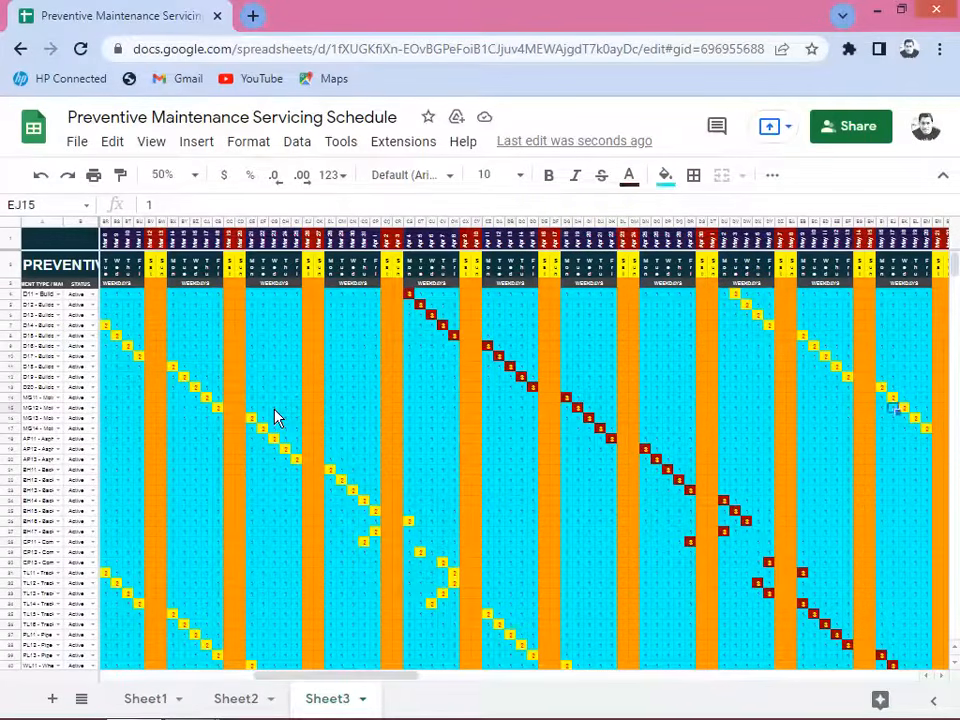
{"action": "key", "text": "Right"}
{"action": "key", "text": "Right"}
{"action": "key", "text": "Right"}
{"action": "key", "text": "Right"}
{"action": "key", "text": "Right"}
{"action": "key", "text": "Right"}
{"action": "key", "text": "Right"}
{"action": "key", "text": "Right"}
{"action": "key", "text": "Right"}
{"action": "key", "text": "Right"}
{"action": "key", "text": "Right"}
{"action": "key", "text": "Right"}
{"action": "key", "text": "Right"}
{"action": "key", "text": "Right"}
{"action": "key", "text": "Right"}
{"action": "key", "text": "Right"}
{"action": "key", "text": "Right"}
{"action": "key", "text": "Right"}
{"action": "key", "text": "Right"}
{"action": "key", "text": "Right"}
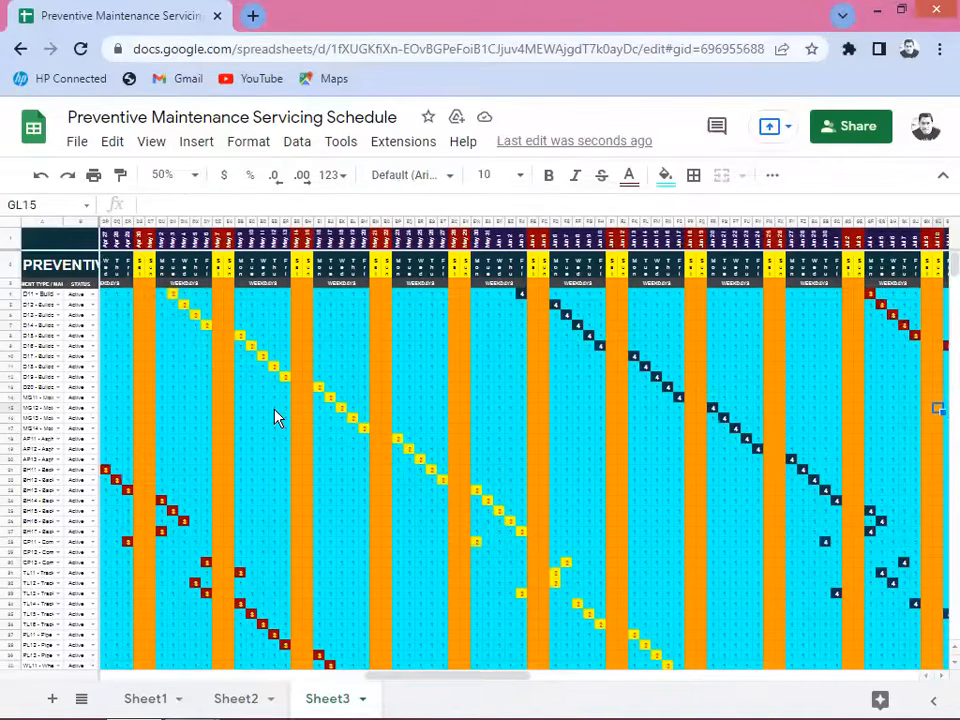
{"action": "key", "text": "Right"}
{"action": "key", "text": "Right"}
{"action": "key", "text": "Right"}
{"action": "key", "text": "Right"}
{"action": "key", "text": "Right"}
{"action": "key", "text": "Right"}
{"action": "key", "text": "Right"}
{"action": "key", "text": "Right"}
{"action": "key", "text": "Right"}
{"action": "key", "text": "Right"}
{"action": "key", "text": "Right"}
{"action": "key", "text": "Right"}
{"action": "key", "text": "Right"}
{"action": "key", "text": "Right"}
{"action": "key", "text": "Right"}
{"action": "key", "text": "Right"}
{"action": "key", "text": "Right"}
{"action": "key", "text": "Right"}
{"action": "key", "text": "Right"}
{"action": "key", "text": "Right"}
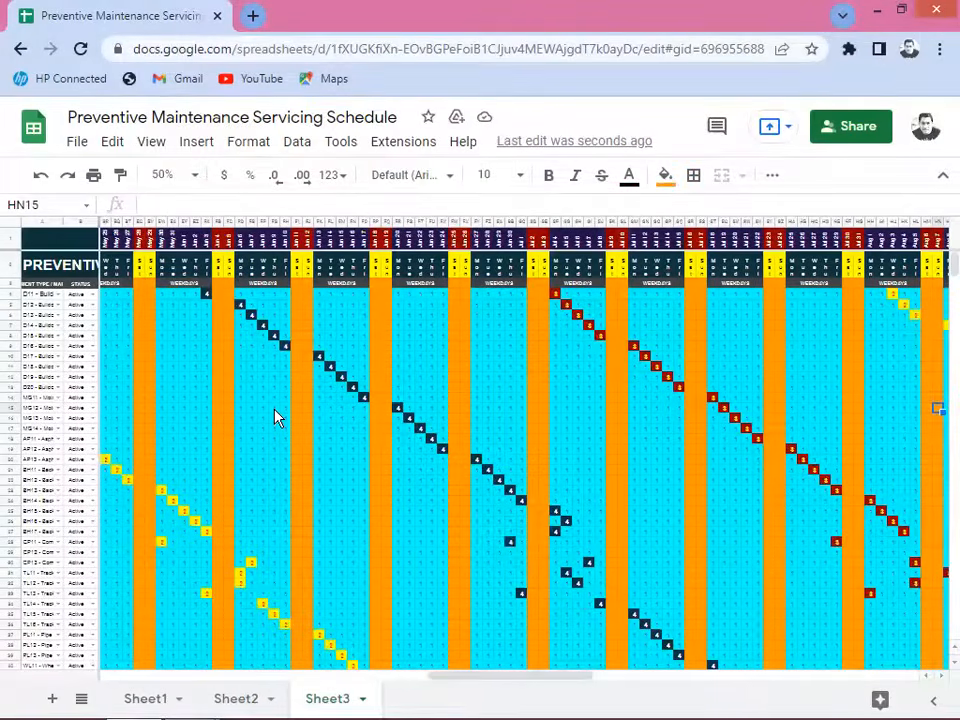
Review the year-end PM codes from Oct 18 to Dec 31 down the equipment rows to row 30.
{"action": "key", "text": "ctrl+Right"}
{"action": "key", "text": "Left"}
{"action": "key", "text": "Left"}
{"action": "key", "text": "Left"}
{"action": "key", "text": "Left"}
{"action": "key", "text": "Left"}
{"action": "key", "text": "Left"}
{"action": "key", "text": "Left"}
{"action": "key", "text": "Left"}
{"action": "key", "text": "Down"}
{"action": "key", "text": "Down"}
{"action": "key", "text": "Down"}
{"action": "key", "text": "Down"}
{"action": "key", "text": "Down"}
{"action": "key", "text": "Down"}
{"action": "key", "text": "Down"}
{"action": "key", "text": "Down"}
{"action": "key", "text": "Down"}
{"action": "key", "text": "Down"}
{"action": "key", "text": "Down"}
{"action": "key", "text": "Down"}
{"action": "key", "text": "Down"}
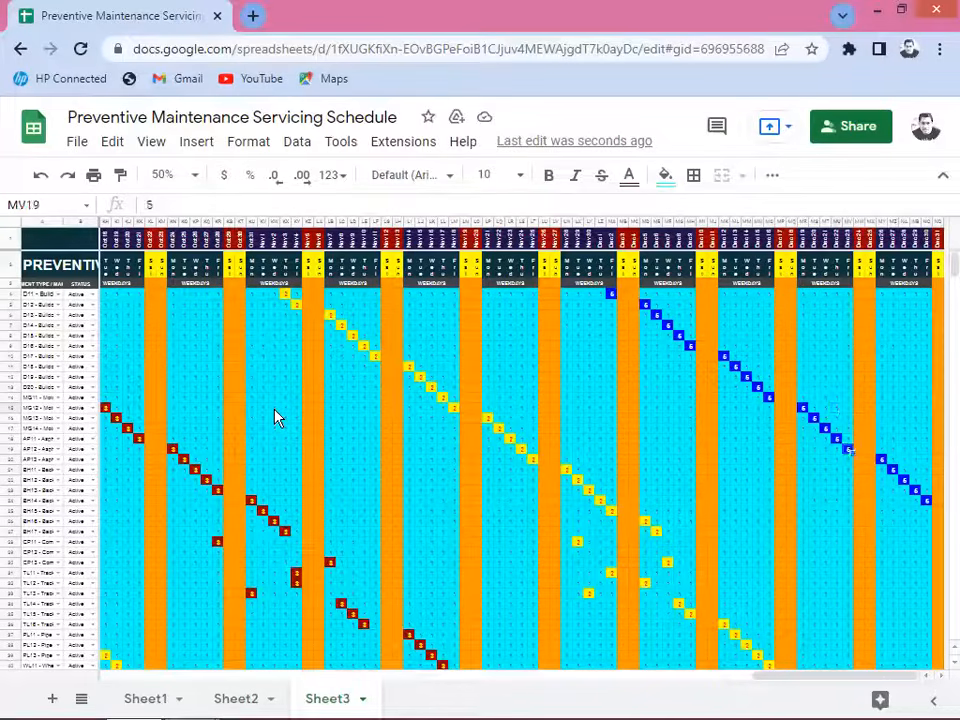
{"action": "key", "text": "Right"}
{"action": "key", "text": "Down"}
{"action": "key", "text": "Down"}
{"action": "key", "text": "Down"}
{"action": "key", "text": "Down"}
{"action": "key", "text": "Down"}
{"action": "key", "text": "Down"}
{"action": "key", "text": "Down"}
{"action": "key", "text": "Down"}
{"action": "key", "text": "Down"}
{"action": "key", "text": "Down"}
{"action": "key", "text": "Down"}
{"action": "key", "text": "Down"}
{"action": "key", "text": "Down"}
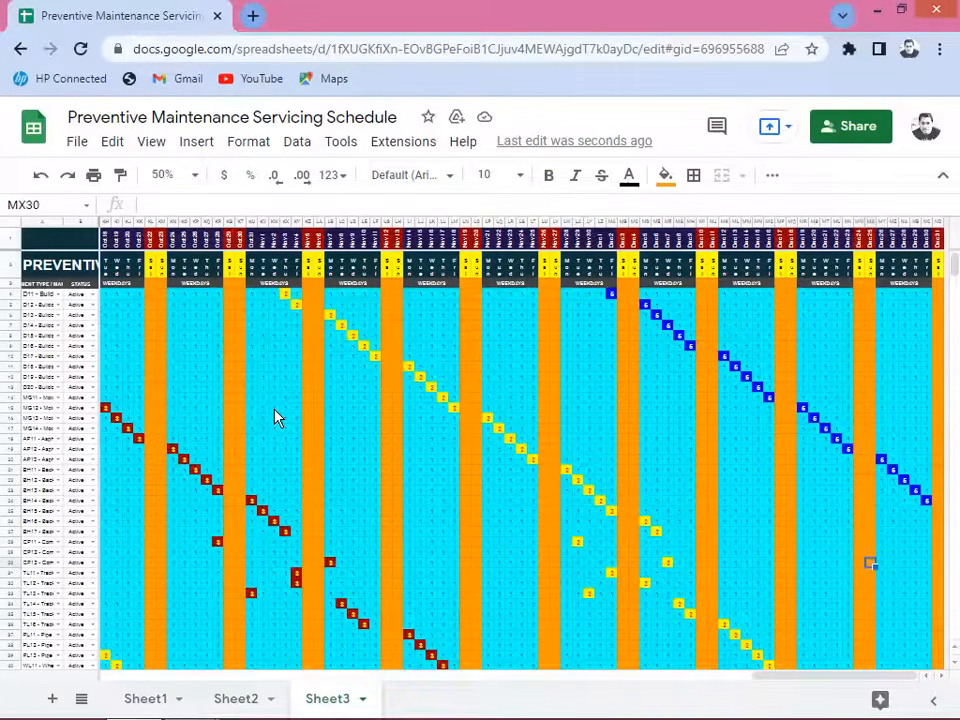
Review the October to December PM codes for the equipment further down Sheet3, to about row 64.
{"action": "key", "text": "Right"}
{"action": "key", "text": "Down"}
{"action": "key", "text": "Down"}
{"action": "key", "text": "Down"}
{"action": "key", "text": "Down"}
{"action": "key", "text": "Down"}
{"action": "key", "text": "Down"}
{"action": "key", "text": "Down"}
{"action": "key", "text": "Down"}
{"action": "key", "text": "Down"}
{"action": "key", "text": "Down"}
{"action": "key", "text": "Down"}
{"action": "key", "text": "Down"}
{"action": "key", "text": "Down"}
{"action": "key", "text": "Down"}
{"action": "key", "text": "Down"}
{"action": "key", "text": "Down"}
{"action": "key", "text": "Down"}
{"action": "key", "text": "Down"}
{"action": "key", "text": "Down"}
{"action": "key", "text": "Down"}
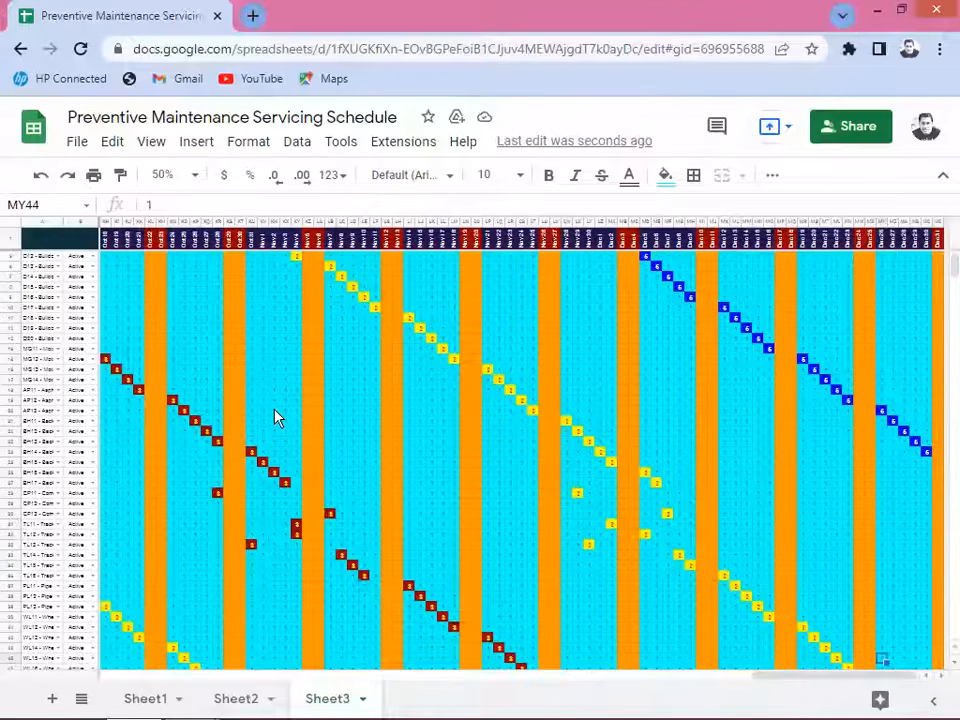
{"action": "key", "text": "Up"}
{"action": "key", "text": "Up"}
{"action": "key", "text": "Up"}
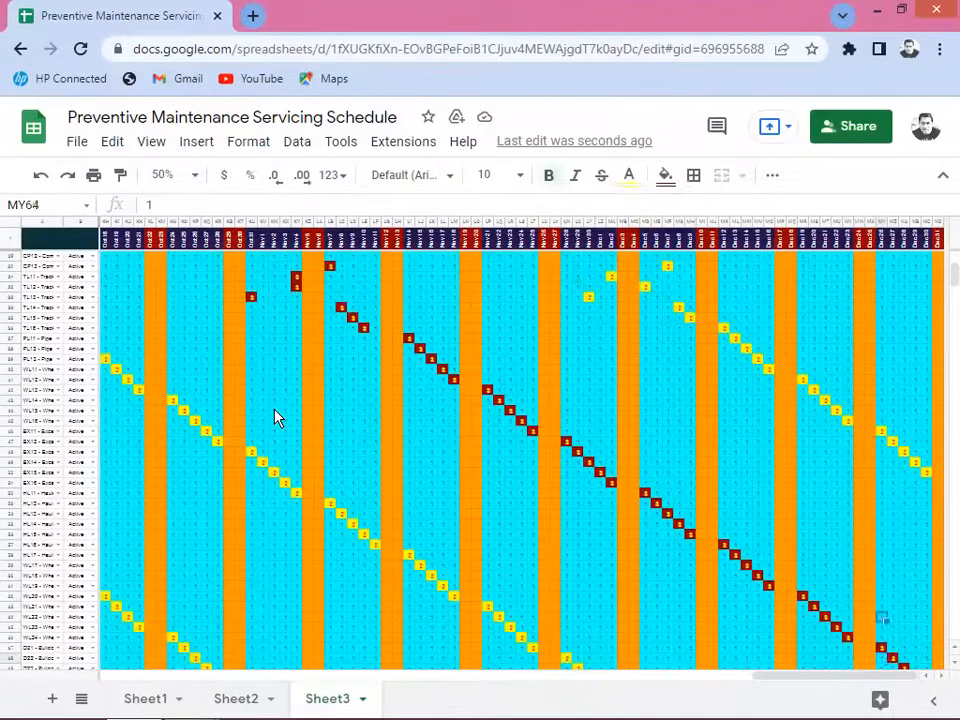
Go back up to the first equipment rows of Sheet3 and examine their PM codes through Dec 31.
{"action": "key", "text": "Up"}
{"action": "key", "text": "Up"}
{"action": "key", "text": "Up"}
{"action": "key", "text": "Up"}
{"action": "key", "text": "Up"}
{"action": "key", "text": "Up"}
{"action": "key", "text": "Up"}
{"action": "key", "text": "Up"}
{"action": "key", "text": "Up"}
{"action": "key", "text": "Up"}
{"action": "key", "text": "Up"}
{"action": "key", "text": "Up"}
{"action": "key", "text": "Up"}
{"action": "key", "text": "Up"}
{"action": "key", "text": "Up"}
{"action": "key", "text": "Up"}
{"action": "key", "text": "Up"}
{"action": "key", "text": "Up"}
{"action": "key", "text": "Up"}
{"action": "key", "text": "Up"}
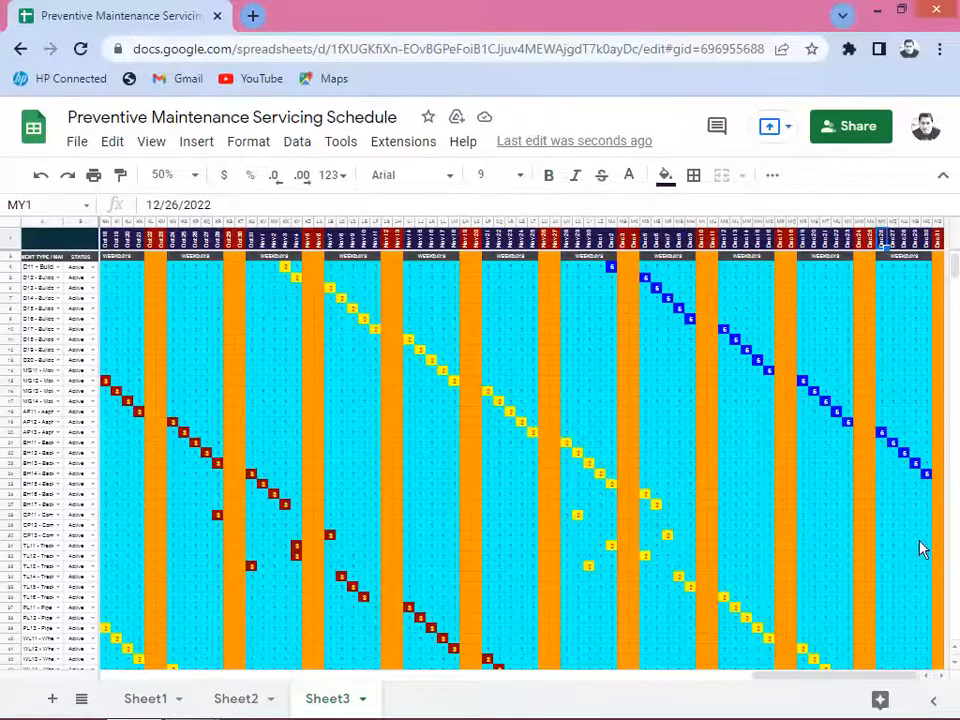
{"action": "left_click", "coordinate": [905, 506]}
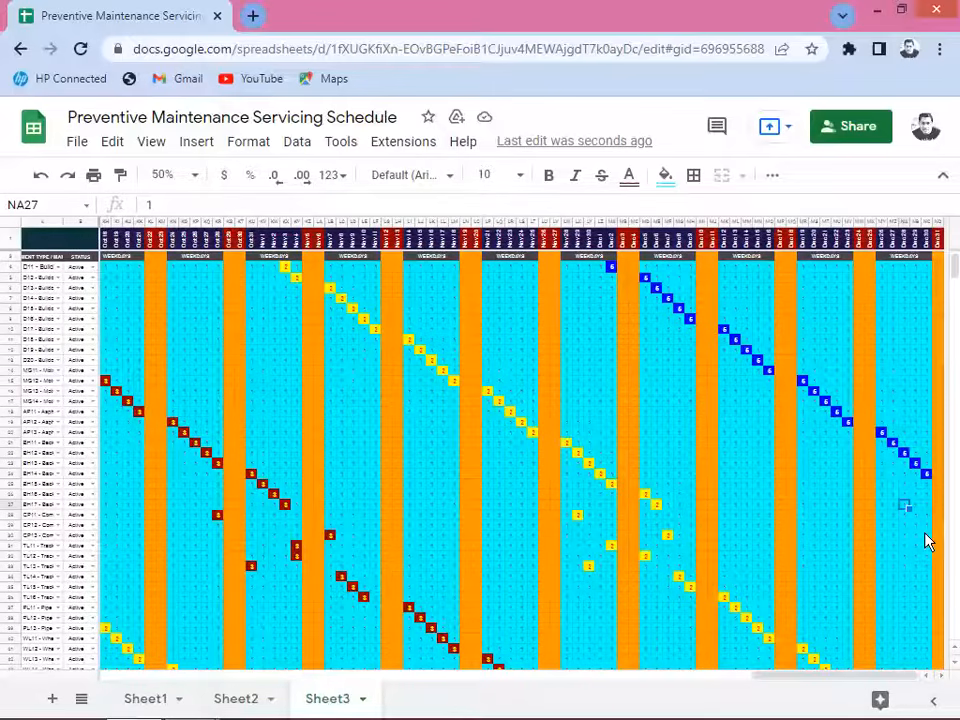
{"action": "key", "text": "Up"}
{"action": "key", "text": "Up"}
{"action": "key", "text": "Up"}
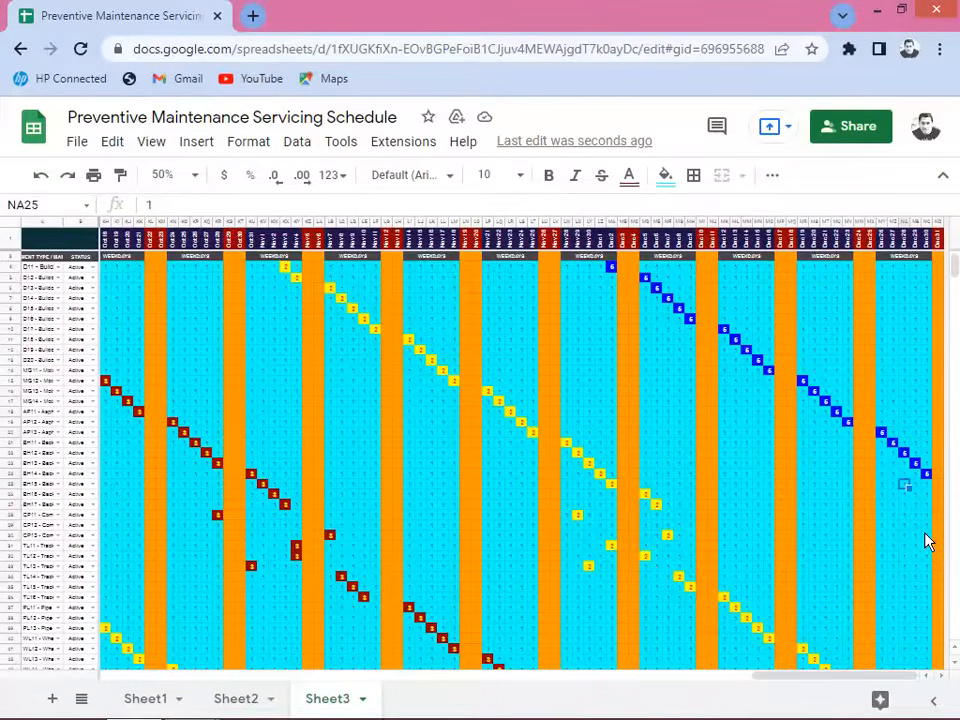
Examine the October to December PM codes down the equipment rows to row 72.
{"action": "key", "text": "Down"}
{"action": "key", "text": "Down"}
{"action": "key", "text": "Down"}
{"action": "key", "text": "Down"}
{"action": "key", "text": "Down"}
{"action": "key", "text": "Down"}
{"action": "key", "text": "Down"}
{"action": "key", "text": "Down"}
{"action": "key", "text": "Down"}
{"action": "key", "text": "Down"}
{"action": "key", "text": "Down"}
{"action": "key", "text": "Down"}
{"action": "key", "text": "Down"}
{"action": "key", "text": "Down"}
{"action": "key", "text": "Down"}
{"action": "key", "text": "Down"}
{"action": "key", "text": "Down"}
{"action": "key", "text": "Down"}
{"action": "key", "text": "Down"}
{"action": "key", "text": "Down"}
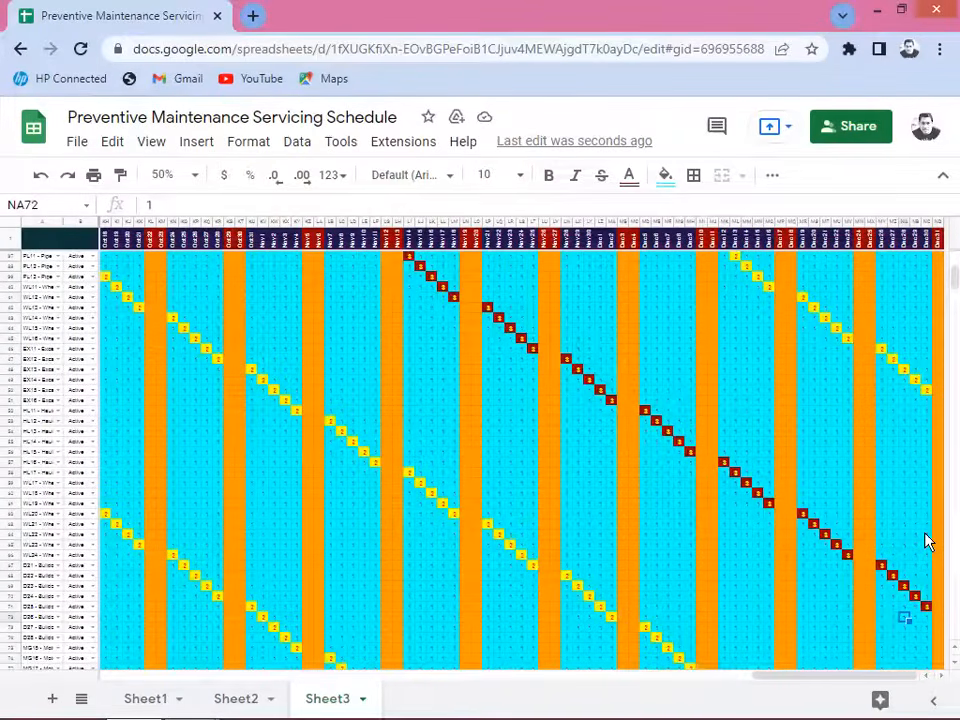
Continue reviewing the year-end PM codes further down the equipment rows, as far as row 141.
{"action": "key", "text": "Down"}
{"action": "key", "text": "Down"}
{"action": "key", "text": "Down"}
{"action": "key", "text": "Down"}
{"action": "key", "text": "Down"}
{"action": "key", "text": "Down"}
{"action": "key", "text": "Down"}
{"action": "key", "text": "Down"}
{"action": "key", "text": "Down"}
{"action": "key", "text": "Down"}
{"action": "key", "text": "Down"}
{"action": "key", "text": "Down"}
{"action": "key", "text": "Down"}
{"action": "key", "text": "Down"}
{"action": "key", "text": "Down"}
{"action": "key", "text": "Down"}
{"action": "key", "text": "Down"}
{"action": "key", "text": "Down"}
{"action": "key", "text": "Down"}
{"action": "key", "text": "Down"}
{"action": "key", "text": "Down"}
{"action": "key", "text": "Down"}
{"action": "key", "text": "Down"}
{"action": "key", "text": "Down"}
{"action": "key", "text": "Down"}
{"action": "key", "text": "Down"}
{"action": "key", "text": "Down"}
{"action": "key", "text": "Down"}
{"action": "key", "text": "Down"}
{"action": "key", "text": "Down"}
{"action": "key", "text": "Down"}
{"action": "key", "text": "Down"}
{"action": "key", "text": "Down"}
{"action": "key", "text": "Down"}
{"action": "key", "text": "Down"}
{"action": "key", "text": "Down"}
{"action": "key", "text": "Down"}
{"action": "key", "text": "Down"}
{"action": "key", "text": "Down"}
{"action": "key", "text": "Down"}
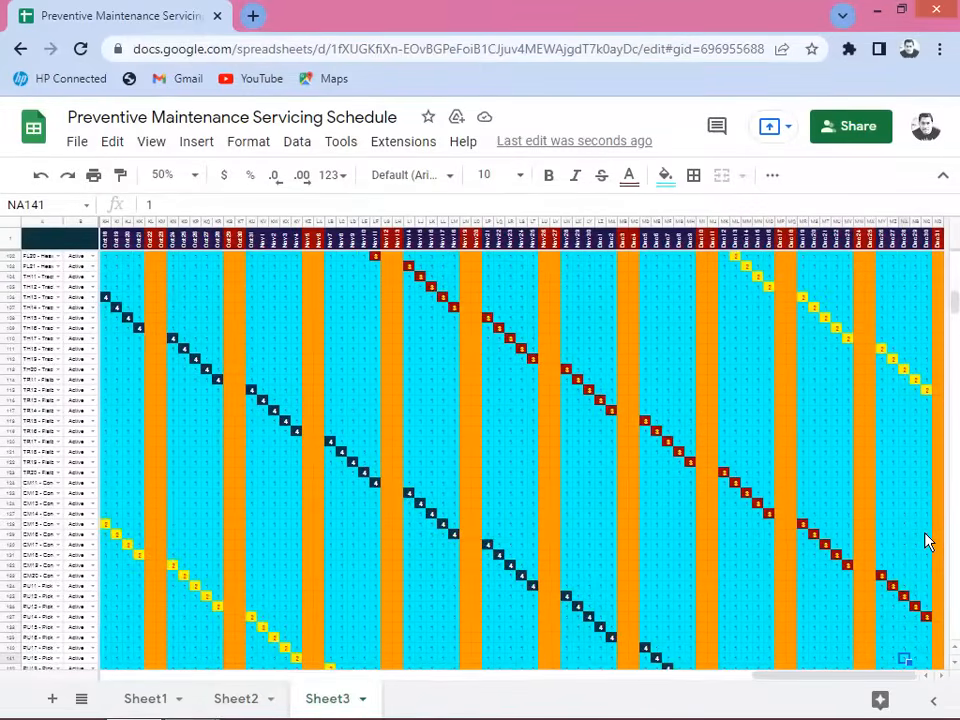
Review the year-end PM codes for the pickup and following equipment to row 165, then move back to the Nov 12 column.
{"action": "key", "text": "Down"}
{"action": "key", "text": "Down"}
{"action": "key", "text": "Down"}
{"action": "key", "text": "Down"}
{"action": "key", "text": "Down"}
{"action": "key", "text": "Down"}
{"action": "key", "text": "Down"}
{"action": "key", "text": "Down"}
{"action": "key", "text": "Down"}
{"action": "key", "text": "Down"}
{"action": "key", "text": "Down"}
{"action": "key", "text": "Down"}
{"action": "key", "text": "Down"}
{"action": "key", "text": "Down"}
{"action": "key", "text": "Down"}
{"action": "key", "text": "Down"}
{"action": "key", "text": "Down"}
{"action": "key", "text": "Down"}
{"action": "key", "text": "Down"}
{"action": "key", "text": "Down"}
{"action": "key", "text": "Down"}
{"action": "key", "text": "Down"}
{"action": "key", "text": "Down"}
{"action": "key", "text": "Down"}
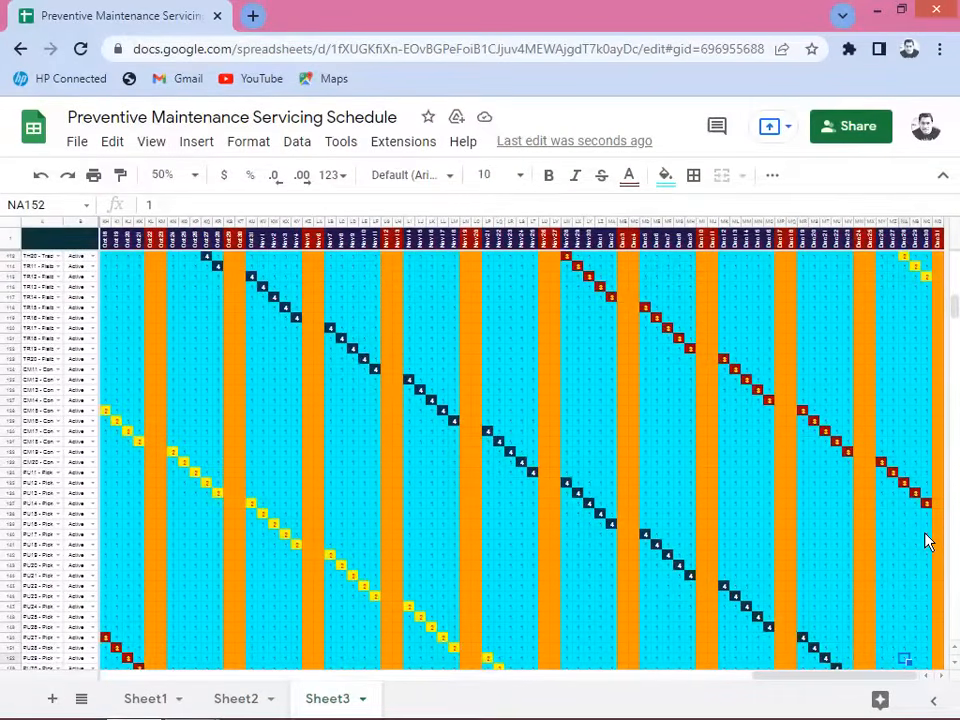
{"action": "key", "text": "Left"}
{"action": "key", "text": "Left"}
{"action": "key", "text": "Left"}
{"action": "key", "text": "Left"}
{"action": "key", "text": "Left"}
{"action": "key", "text": "Left"}
{"action": "key", "text": "Left"}
{"action": "key", "text": "Left"}
{"action": "key", "text": "Left"}
{"action": "key", "text": "Left"}
{"action": "key", "text": "Left"}
{"action": "key", "text": "Left"}
{"action": "key", "text": "Left"}
{"action": "key", "text": "Left"}
{"action": "key", "text": "Left"}
{"action": "key", "text": "Left"}
{"action": "key", "text": "Left"}
{"action": "key", "text": "Left"}
{"action": "key", "text": "Left"}
{"action": "key", "text": "Left"}
{"action": "key", "text": "Left"}
{"action": "key", "text": "Left"}
{"action": "key", "text": "Left"}
{"action": "key", "text": "Left"}
{"action": "key", "text": "Left"}
{"action": "key", "text": "Left"}
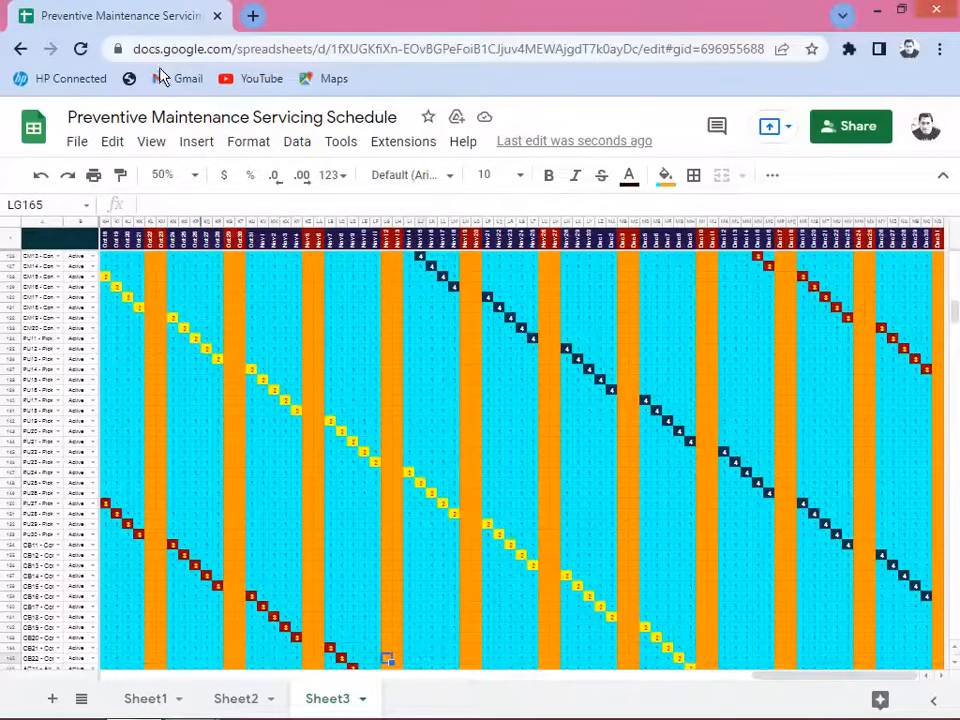
Set the zoom of Sheet3 back to 100%.
{"action": "left_click", "coordinate": [196, 178]}
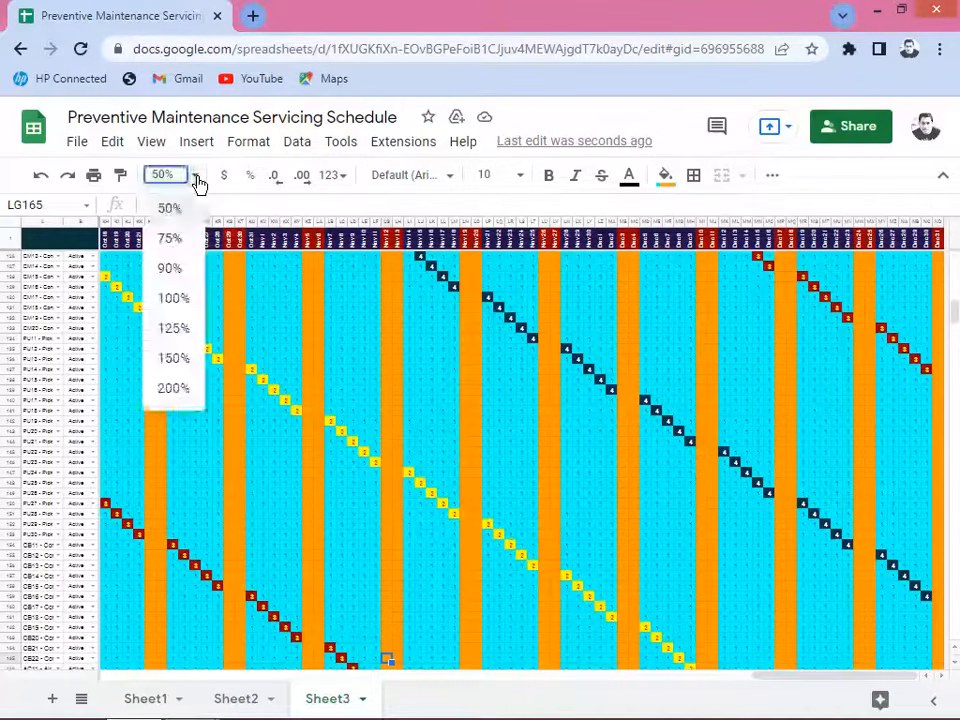
{"action": "left_click", "coordinate": [172, 270]}
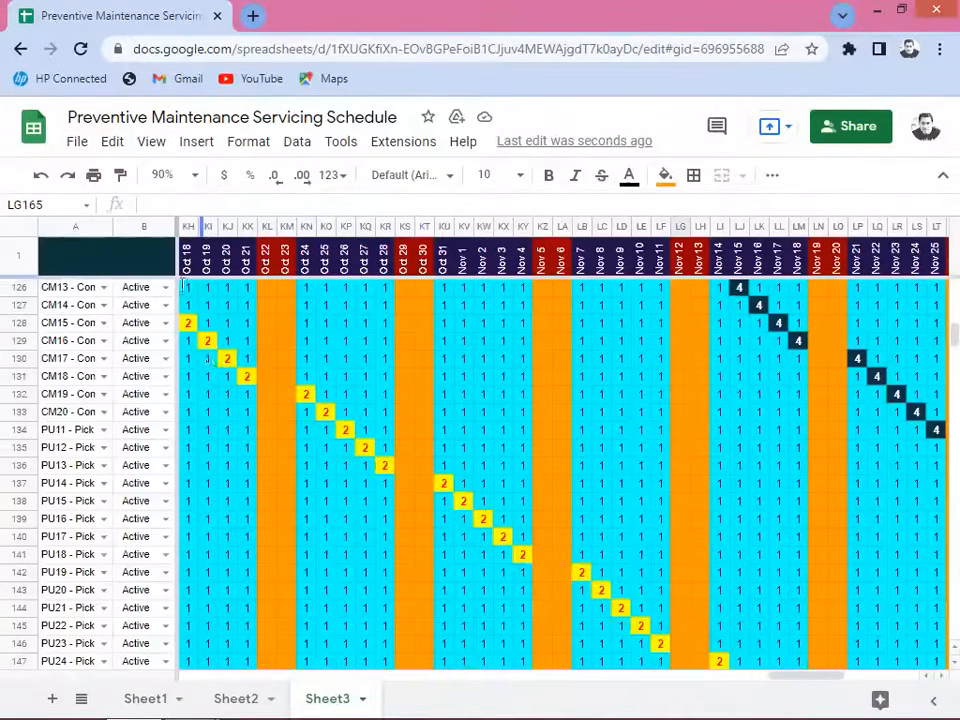
{"action": "left_click", "coordinate": [196, 177]}
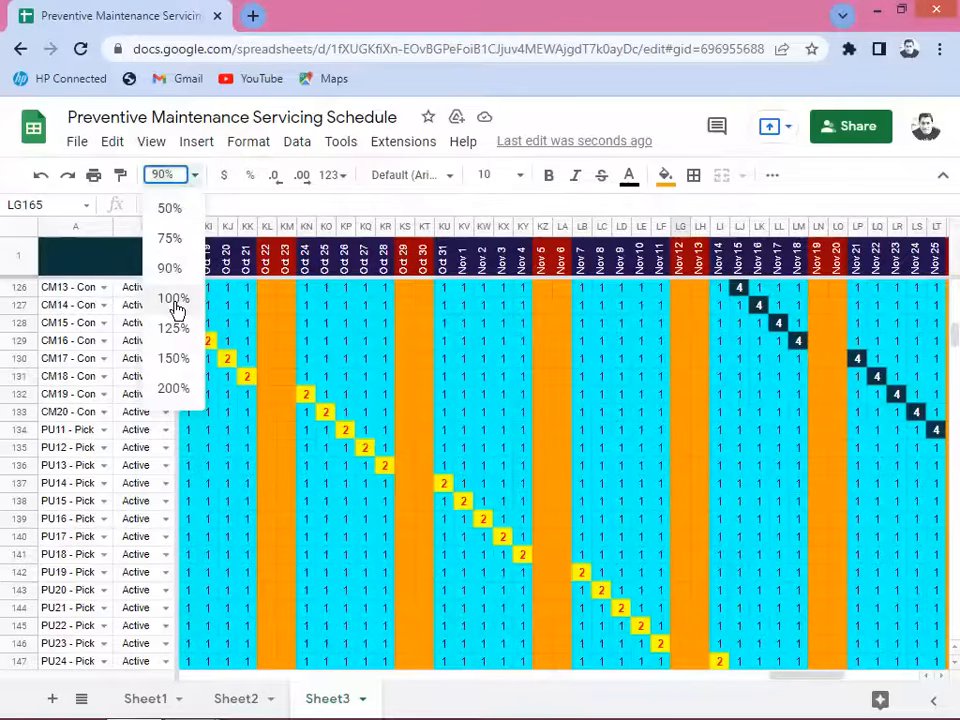
{"action": "key", "text": "Return"}
Examine the October PM codes along the CM15 row, going back from Oct 18 to Oct 8.
{"action": "left_click", "coordinate": [210, 375]}
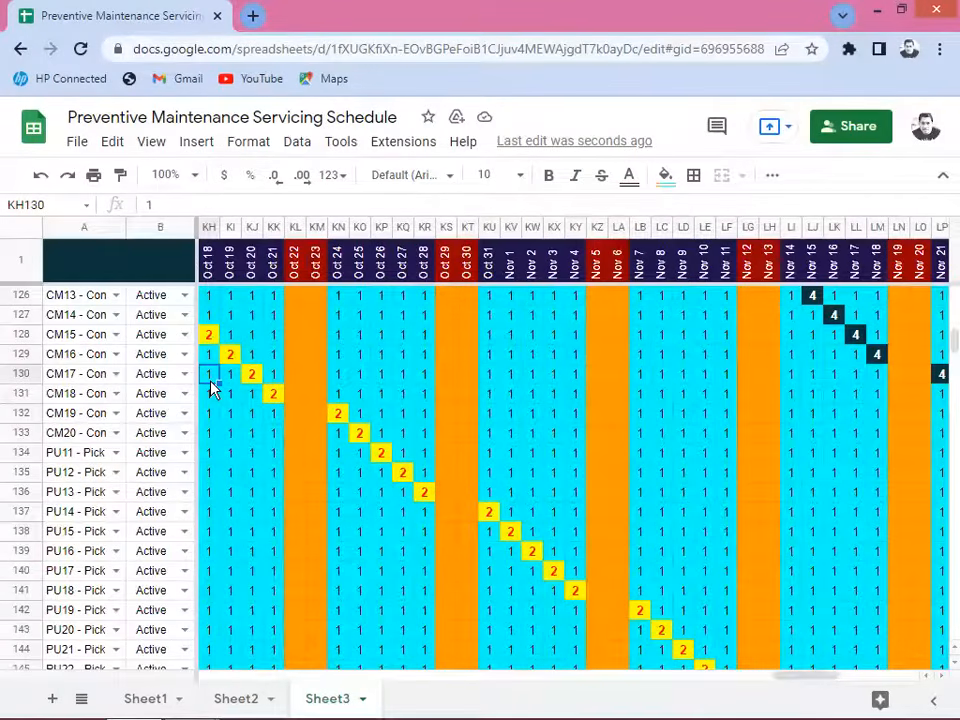
{"action": "key", "text": "Up"}
{"action": "key", "text": "Up"}
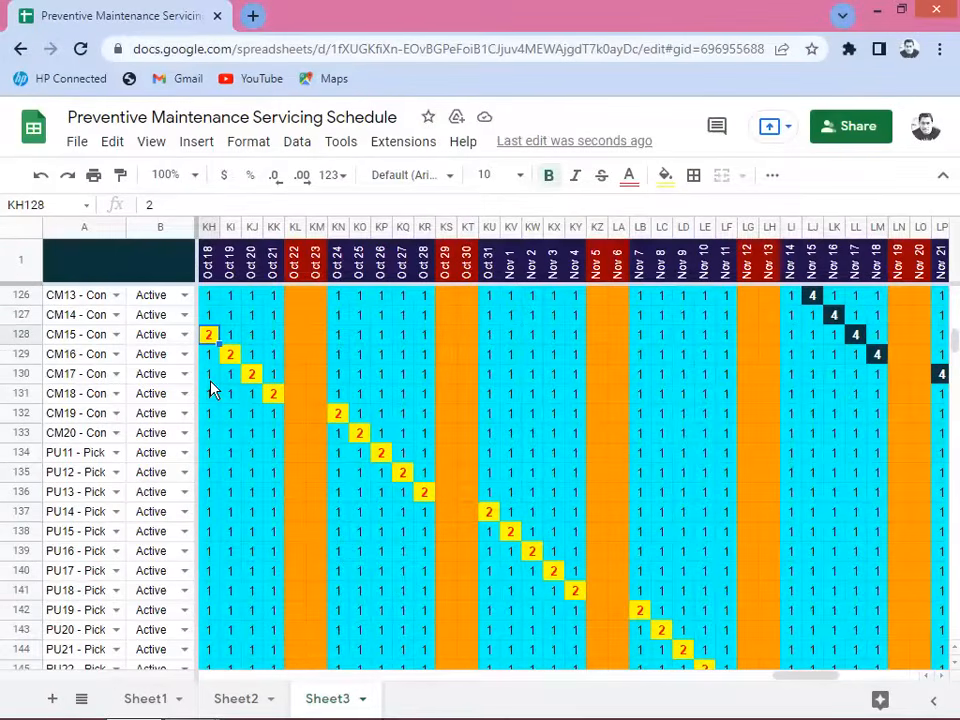
{"action": "key", "text": "Left"}
{"action": "key", "text": "Left"}
{"action": "key", "text": "Left"}
{"action": "key", "text": "Left"}
{"action": "key", "text": "Left"}
{"action": "key", "text": "Left"}
{"action": "key", "text": "Left"}
{"action": "key", "text": "Left"}
{"action": "key", "text": "Left"}
{"action": "key", "text": "Left"}
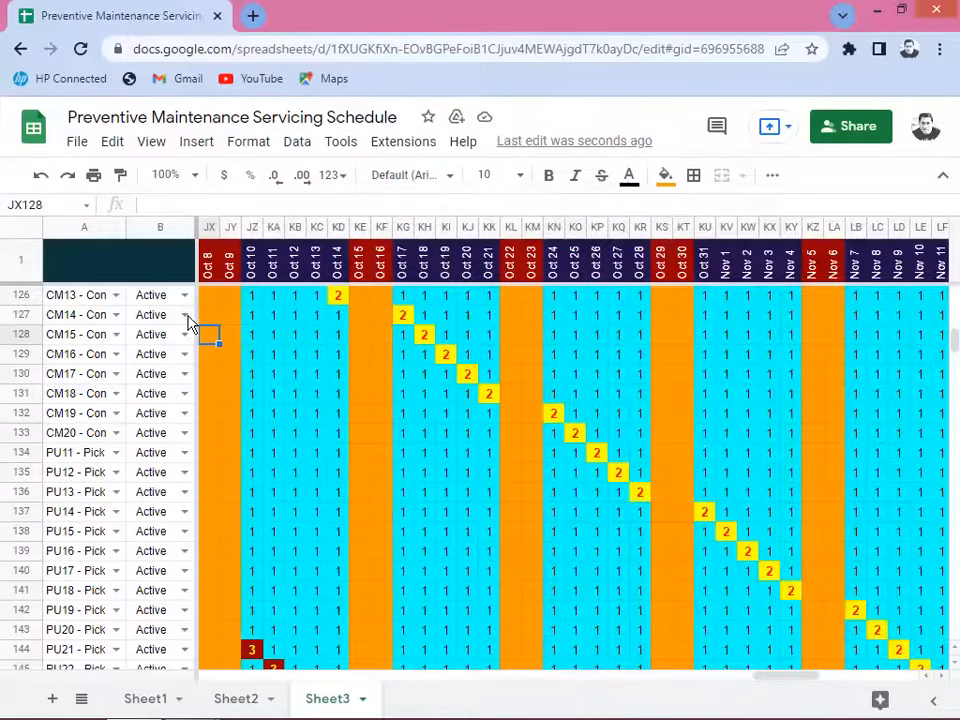
Remove the column freeze from Sheet3 so that no columns stay locked.
{"action": "left_click", "coordinate": [148, 141]}
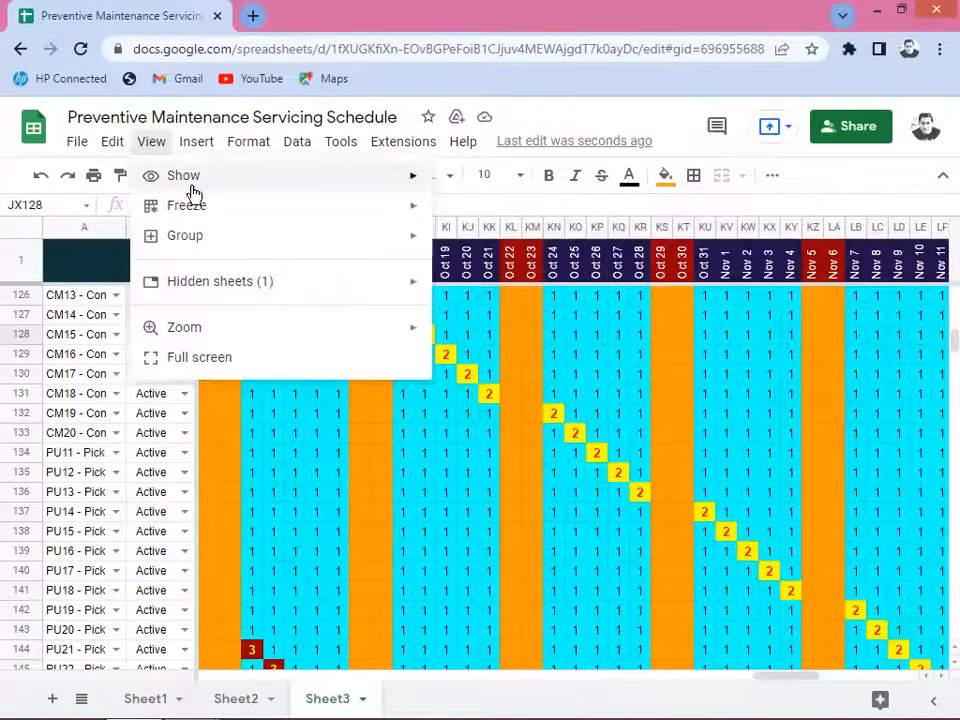
{"action": "mouse_move", "coordinate": [189, 212]}
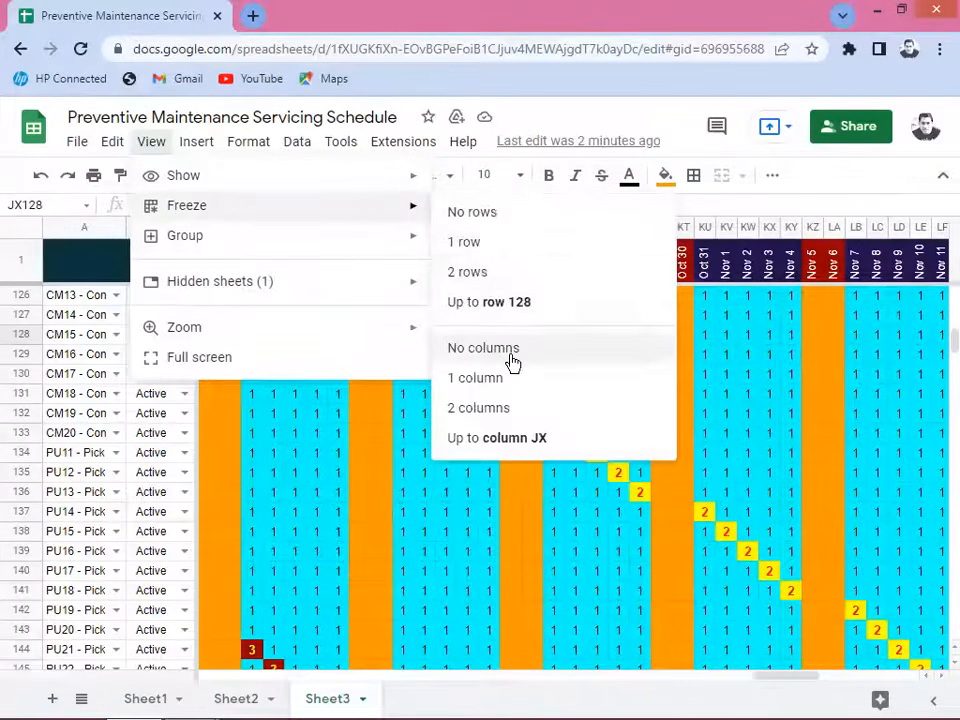
{"action": "left_click", "coordinate": [483, 347]}
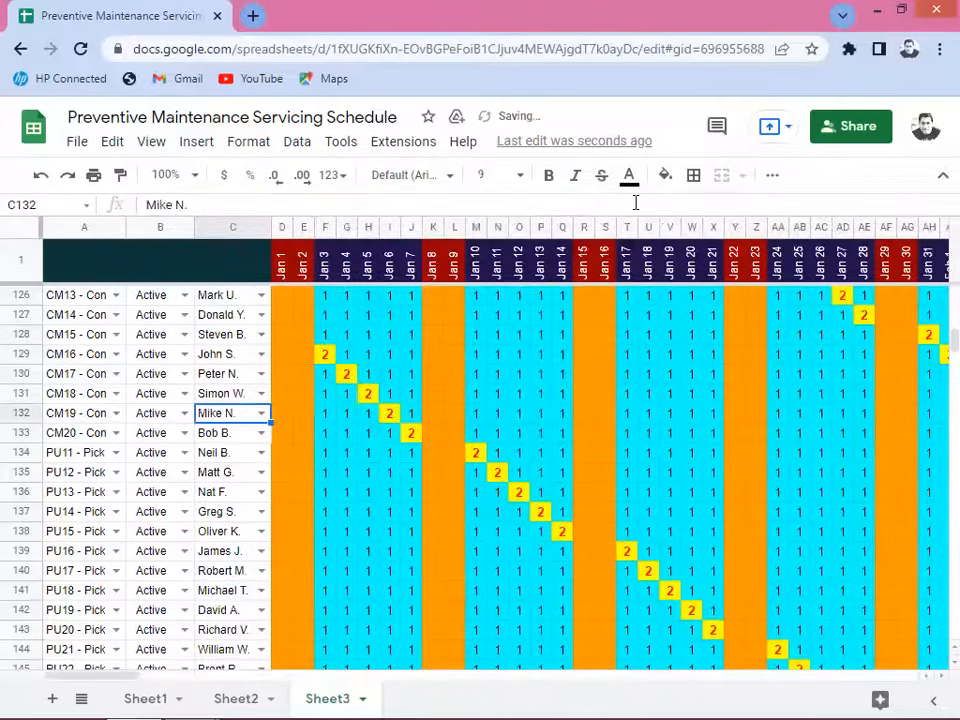
Go to the Jan 3 PM code of equipment CM16 in cell F129.
{"action": "key", "text": "Right"}
{"action": "key", "text": "Right"}
{"action": "key", "text": "Right"}
{"action": "key", "text": "Up"}
{"action": "key", "text": "Up"}
{"action": "key", "text": "Up"}
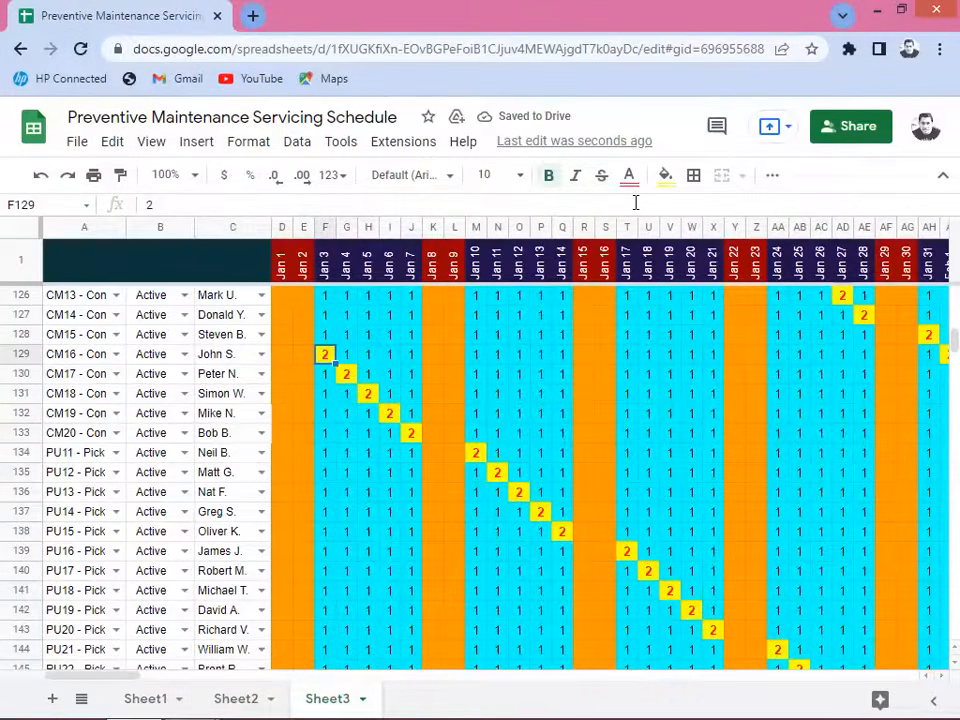
Examine the Jan 3 PM codes in column F from CM16 down to equipment PU27 in cell F150.
{"action": "key", "text": "Down"}
{"action": "key", "text": "Down"}
{"action": "key", "text": "Down"}
{"action": "key", "text": "Down"}
{"action": "key", "text": "Down"}
{"action": "key", "text": "Down"}
{"action": "key", "text": "Down"}
{"action": "key", "text": "Down"}
{"action": "key", "text": "Down"}
{"action": "key", "text": "Down"}
{"action": "key", "text": "Down"}
{"action": "key", "text": "Down"}
{"action": "key", "text": "Down"}
{"action": "key", "text": "Down"}
{"action": "key", "text": "Down"}
{"action": "key", "text": "Down"}
{"action": "key", "text": "Down"}
{"action": "key", "text": "Down"}
{"action": "key", "text": "Down"}
{"action": "key", "text": "Down"}
{"action": "key", "text": "Up"}
{"action": "key", "text": "Up"}
{"action": "key", "text": "Up"}
{"action": "key", "text": "Up"}
{"action": "key", "text": "Up"}
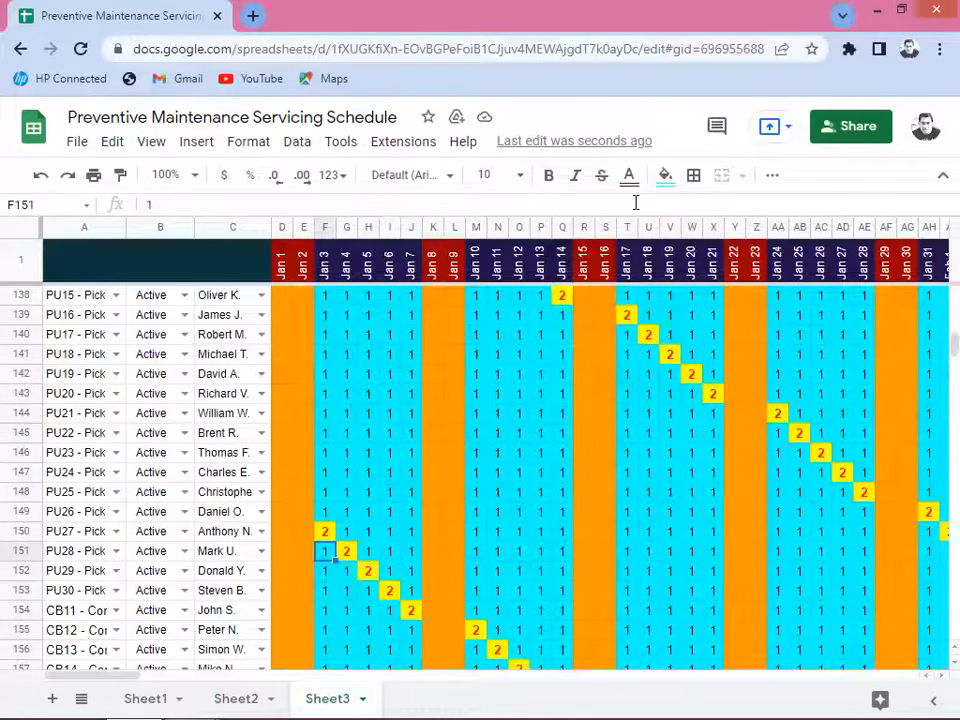
{"action": "key", "text": "Up"}
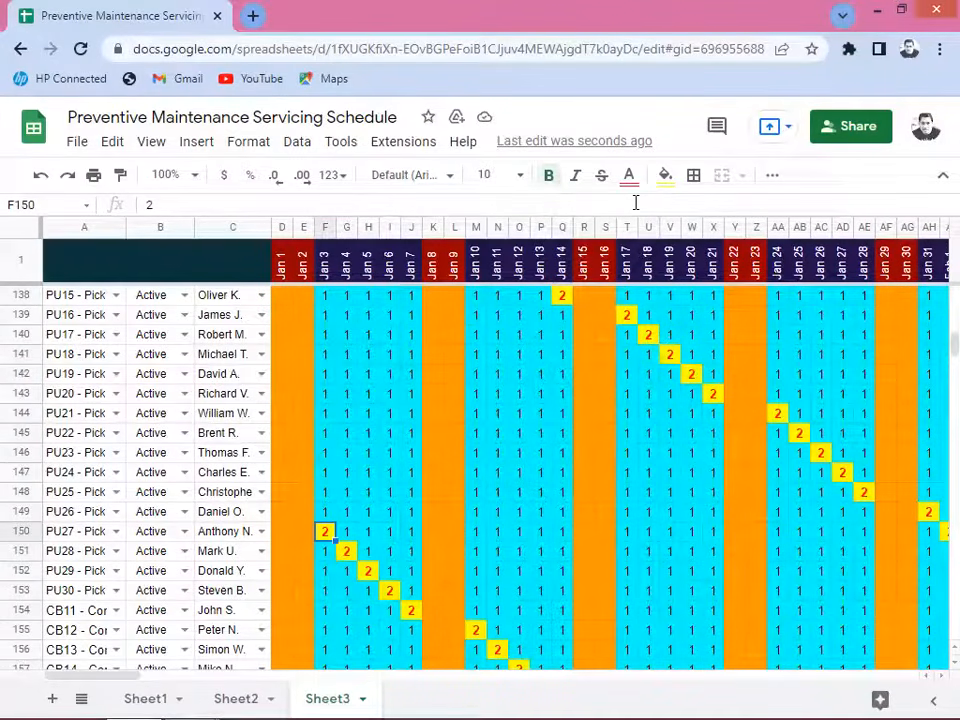
Examine the Jan 3 PM codes above PU27 and return to the code of CM16 in cell F129.
{"action": "key", "text": "Up"}
{"action": "key", "text": "Up"}
{"action": "key", "text": "Up"}
{"action": "key", "text": "Up"}
{"action": "key", "text": "Up"}
{"action": "key", "text": "Up"}
{"action": "key", "text": "Up"}
{"action": "key", "text": "Up"}
{"action": "key", "text": "Up"}
{"action": "key", "text": "Up"}
{"action": "key", "text": "Up"}
{"action": "key", "text": "Up"}
{"action": "key", "text": "Up"}
{"action": "key", "text": "Up"}
{"action": "key", "text": "Up"}
{"action": "key", "text": "Up"}
{"action": "key", "text": "Up"}
{"action": "key", "text": "Up"}
{"action": "key", "text": "Up"}
{"action": "key", "text": "Up"}
{"action": "key", "text": "Down"}
{"action": "key", "text": "Down"}
{"action": "key", "text": "Down"}
{"action": "key", "text": "Down"}
{"action": "key", "text": "Down"}
{"action": "key", "text": "Down"}
{"action": "key", "text": "Down"}
{"action": "key", "text": "Down"}
{"action": "key", "text": "Down"}
{"action": "key", "text": "Down"}
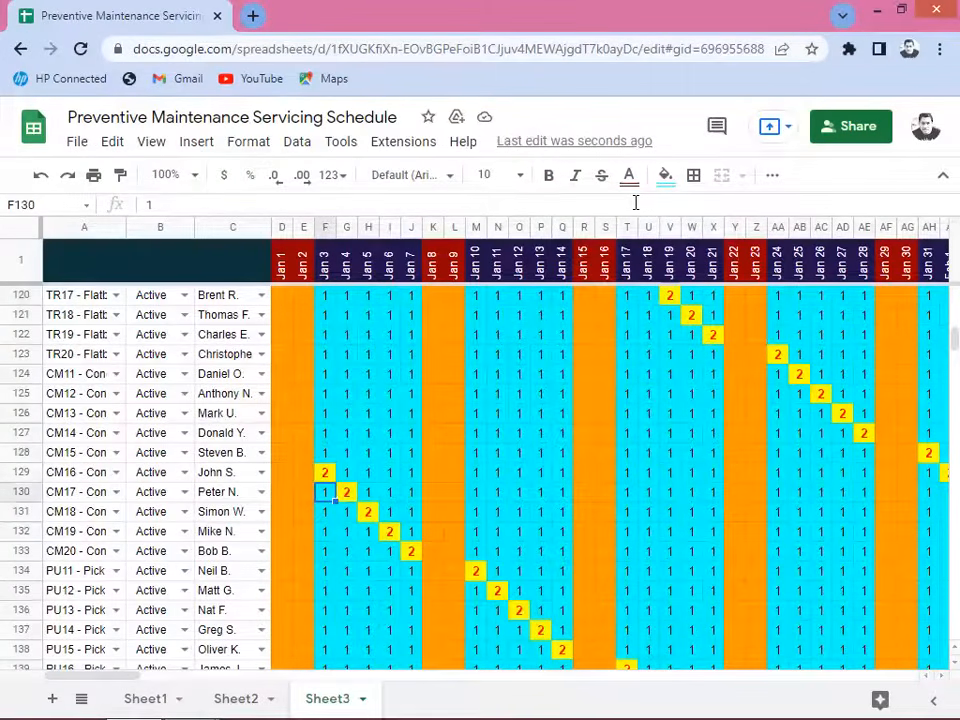
{"action": "key", "text": "Up"}
{"action": "key", "text": "ctrl+b"}
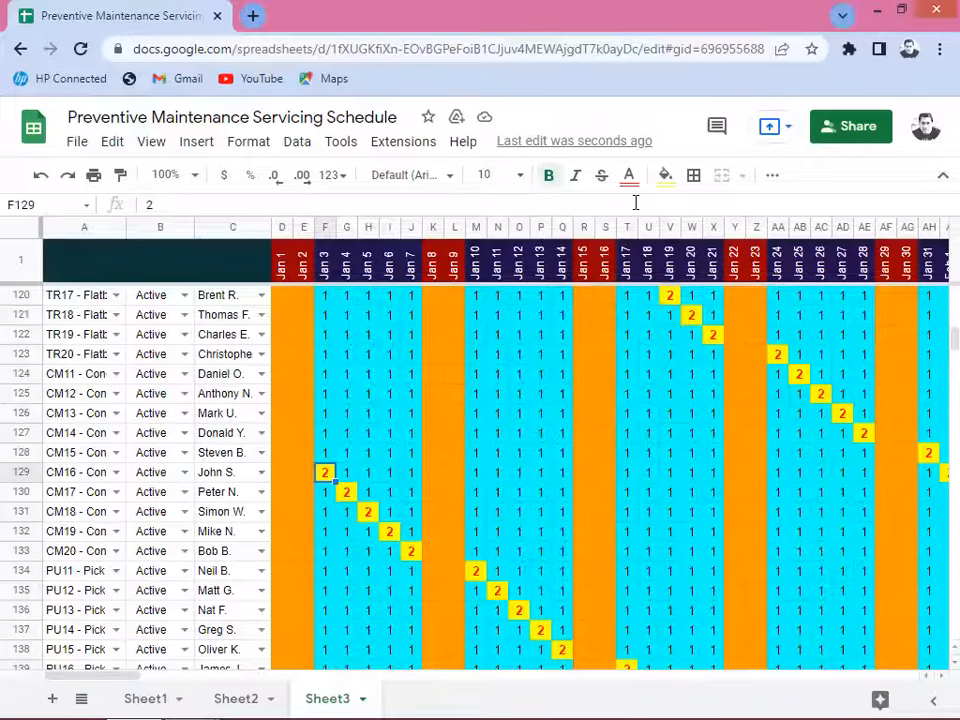
Recheck the Jan 3 PM codes from CM16 down past PU27 to the CB11 row.
{"action": "key", "text": "Down"}
{"action": "key", "text": "Down"}
{"action": "key", "text": "Down"}
{"action": "key", "text": "Down"}
{"action": "key", "text": "Down"}
{"action": "key", "text": "Down"}
{"action": "key", "text": "Down"}
{"action": "key", "text": "Down"}
{"action": "key", "text": "Down"}
{"action": "key", "text": "Down"}
{"action": "key", "text": "Down"}
{"action": "key", "text": "Down"}
{"action": "key", "text": "Down"}
{"action": "key", "text": "Down"}
{"action": "key", "text": "Down"}
{"action": "key", "text": "Down"}
{"action": "key", "text": "Down"}
{"action": "key", "text": "Down"}
{"action": "key", "text": "Down"}
{"action": "key", "text": "Down"}
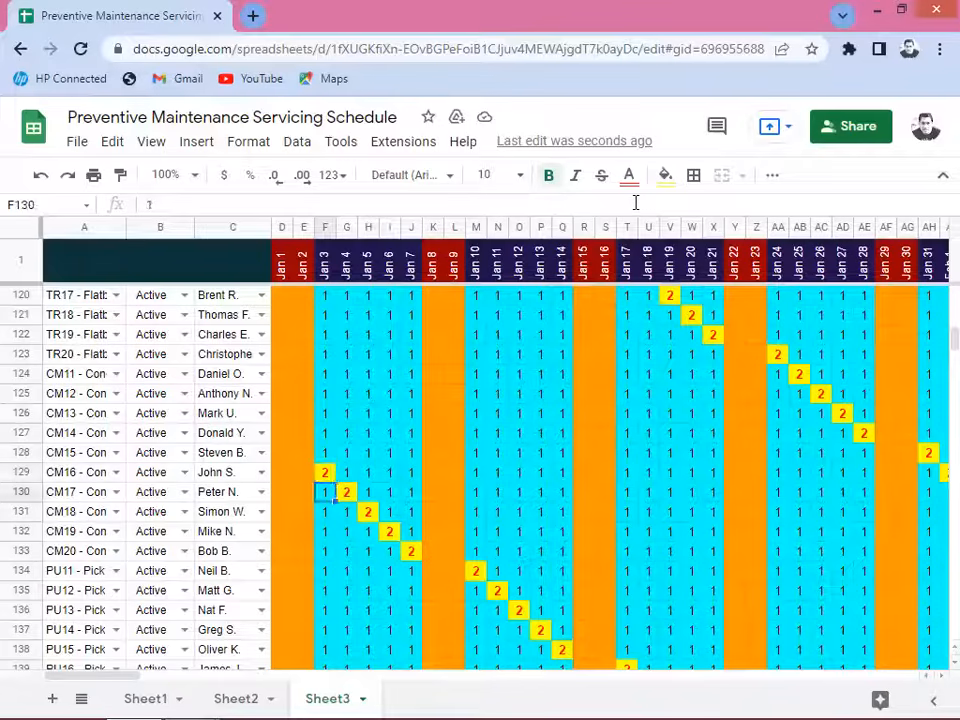
{"action": "key", "text": "Up"}
{"action": "key", "text": "Up"}
{"action": "key", "text": "Up"}
{"action": "key", "text": "Up"}
{"action": "key", "text": "Up"}
{"action": "key", "text": "Up"}
{"action": "key", "text": "Up"}
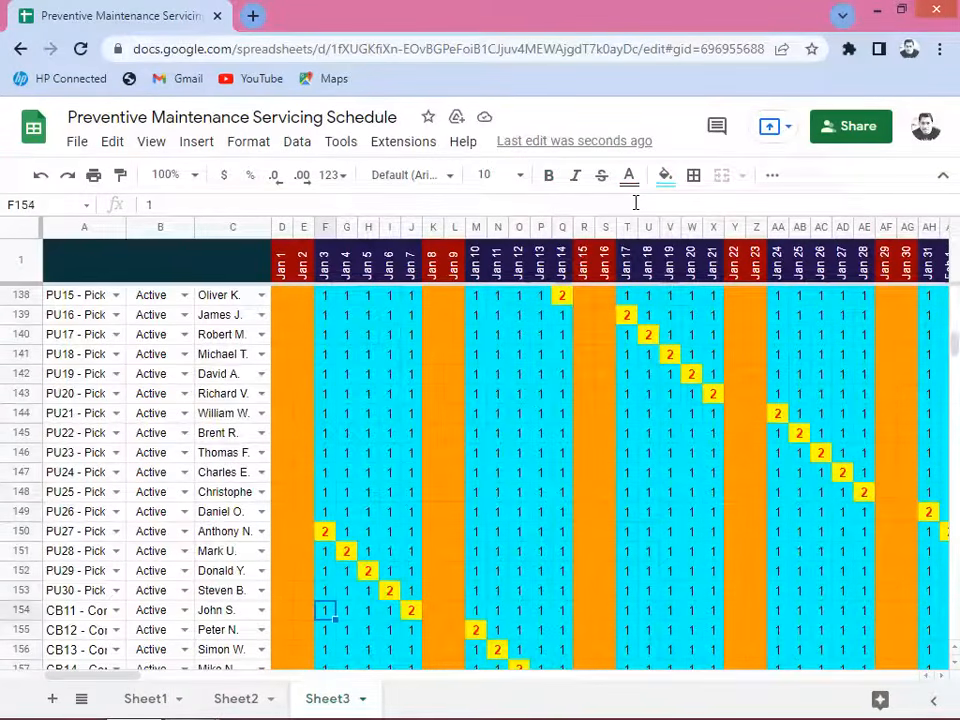
Examine the Jan 3 PM codes from the CB equipment rows down to AC16 in cell F171.
{"action": "key", "text": "Down"}
{"action": "key", "text": "Down"}
{"action": "key", "text": "Down"}
{"action": "key", "text": "Down"}
{"action": "key", "text": "Down"}
{"action": "key", "text": "Down"}
{"action": "key", "text": "Down"}
{"action": "key", "text": "Down"}
{"action": "key", "text": "Down"}
{"action": "key", "text": "Down"}
{"action": "key", "text": "Down"}
{"action": "key", "text": "Down"}
{"action": "key", "text": "Down"}
{"action": "key", "text": "Down"}
{"action": "key", "text": "Down"}
{"action": "key", "text": "Down"}
{"action": "key", "text": "Down"}
{"action": "key", "text": "Down"}
{"action": "key", "text": "Down"}
{"action": "key", "text": "Down"}
{"action": "key", "text": "Down"}
{"action": "key", "text": "Down"}
{"action": "key", "text": "Down"}
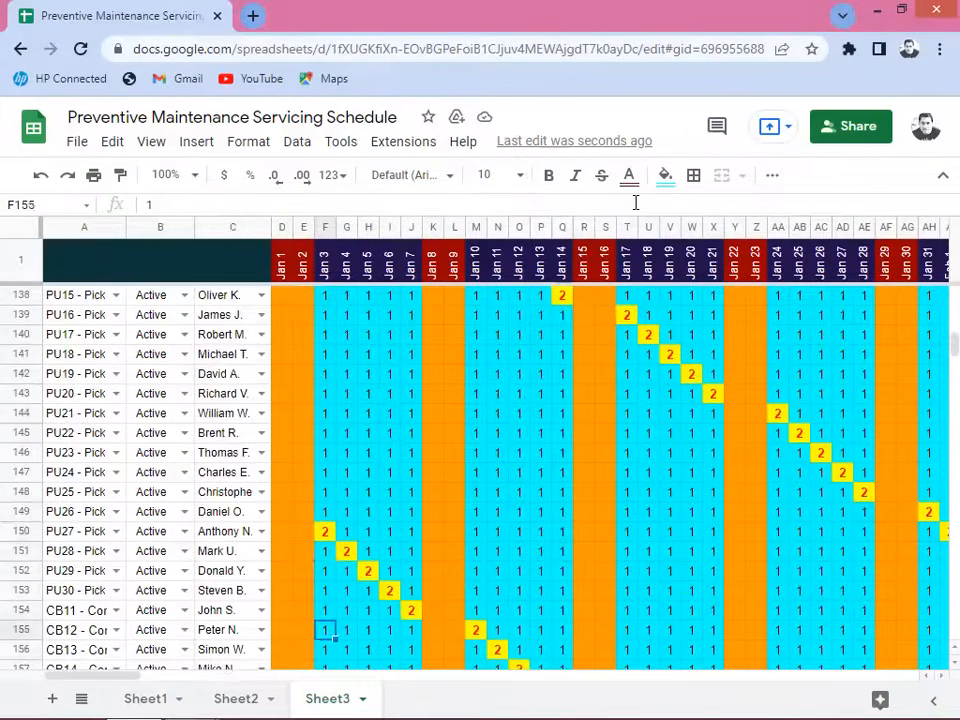
{"action": "key", "text": "Up"}
{"action": "key", "text": "Up"}
{"action": "key", "text": "Up"}
{"action": "key", "text": "Up"}
{"action": "key", "text": "Up"}
{"action": "key", "text": "Up"}
{"action": "key", "text": "Up"}
{"action": "key", "text": "Up"}
{"action": "key", "text": "Up"}
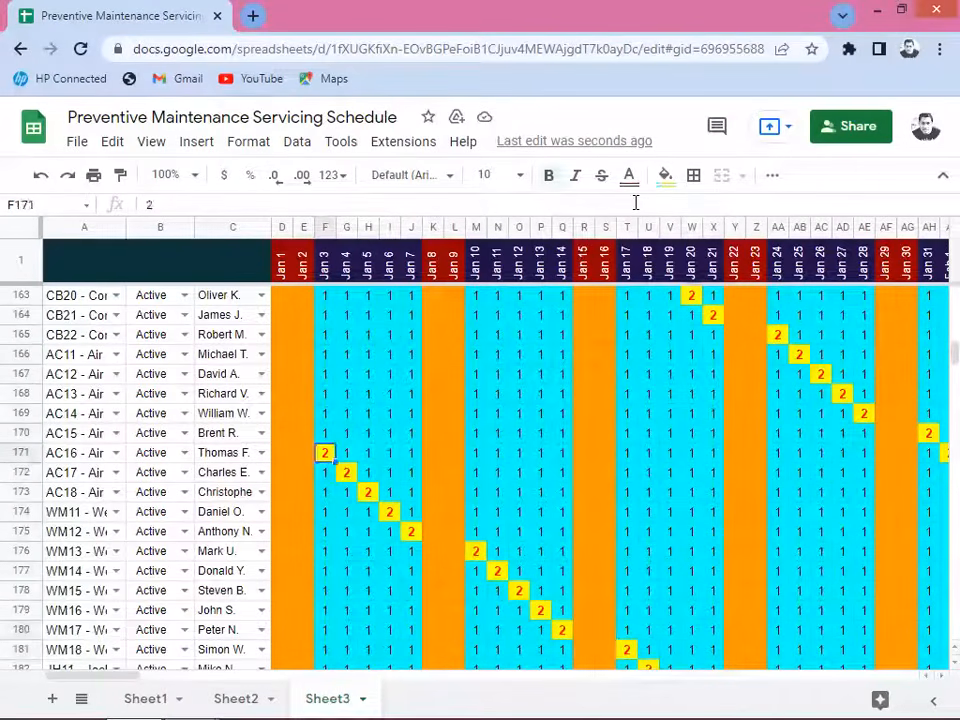
Examine the Jan 3 PM codes from AC16 down past the schedule's last equipment row, JH18.
{"action": "key", "text": "Down"}
{"action": "key", "text": "Down"}
{"action": "key", "text": "Down"}
{"action": "key", "text": "Down"}
{"action": "key", "text": "Down"}
{"action": "key", "text": "Down"}
{"action": "key", "text": "Down"}
{"action": "key", "text": "Down"}
{"action": "key", "text": "Down"}
{"action": "key", "text": "Down"}
{"action": "key", "text": "Down"}
{"action": "key", "text": "Down"}
{"action": "key", "text": "Down"}
{"action": "key", "text": "Down"}
{"action": "key", "text": "Down"}
{"action": "key", "text": "Down"}
{"action": "key", "text": "Down"}
{"action": "key", "text": "Down"}
{"action": "key", "text": "Down"}
{"action": "key", "text": "Down"}
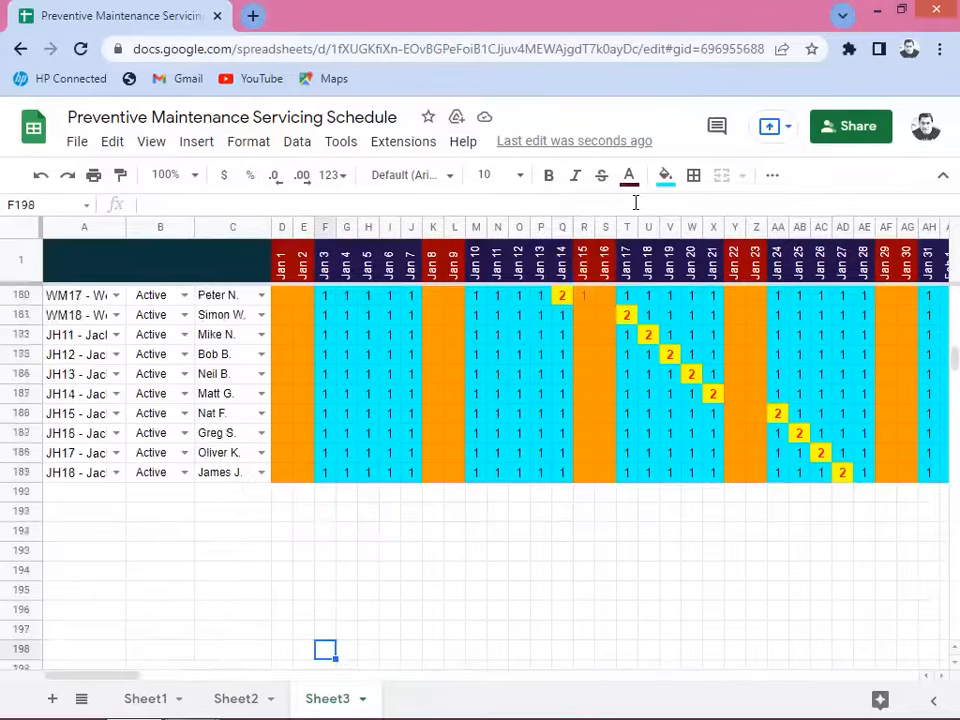
Examine the Jan 3 PM codes from below the JH18 row back up to AC11 in cell F166.
{"action": "key", "text": "Up"}
{"action": "key", "text": "Up"}
{"action": "key", "text": "Up"}
{"action": "key", "text": "Up"}
{"action": "key", "text": "Up"}
{"action": "key", "text": "Up"}
{"action": "key", "text": "Up"}
{"action": "key", "text": "Up"}
{"action": "key", "text": "Up"}
{"action": "key", "text": "Up"}
{"action": "key", "text": "Up"}
{"action": "key", "text": "Up"}
{"action": "key", "text": "Up"}
{"action": "key", "text": "Up"}
{"action": "key", "text": "Up"}
{"action": "key", "text": "Up"}
{"action": "key", "text": "Up"}
{"action": "key", "text": "Up"}
{"action": "key", "text": "Up"}
{"action": "key", "text": "Up"}
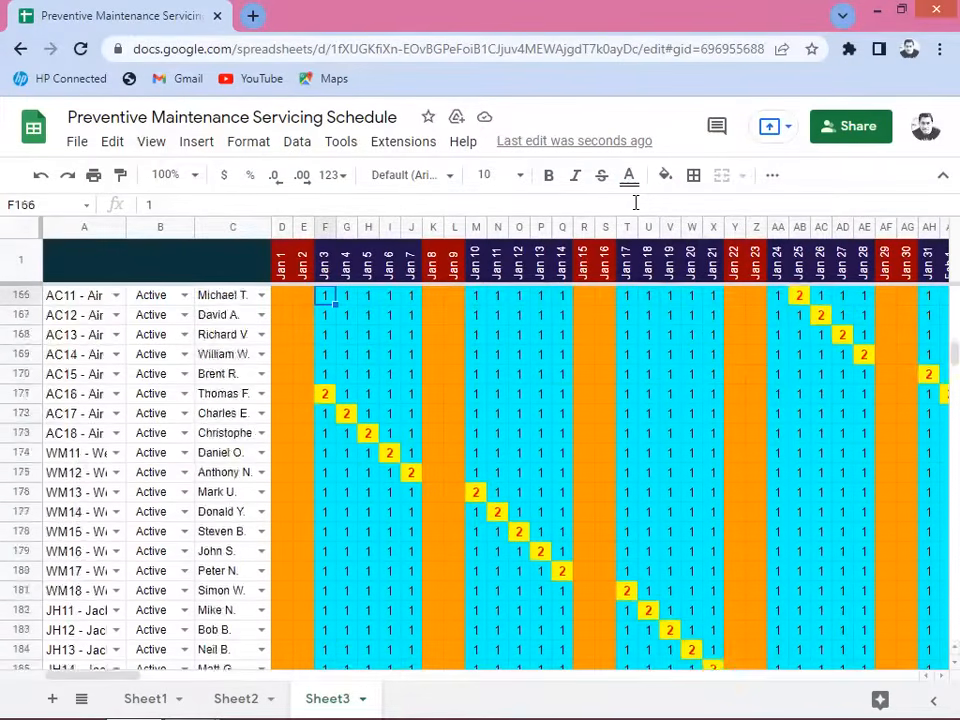
Examine the Jan 3 PM codes from AC11 up past the CM and TR equipment to the TH tractor rows.
{"action": "key", "text": "Up"}
{"action": "key", "text": "Up"}
{"action": "key", "text": "Up"}
{"action": "key", "text": "Up"}
{"action": "key", "text": "Up"}
{"action": "key", "text": "Up"}
{"action": "key", "text": "Up"}
{"action": "key", "text": "Up"}
{"action": "key", "text": "Up"}
{"action": "key", "text": "Up"}
{"action": "key", "text": "Up"}
{"action": "key", "text": "Up"}
{"action": "key", "text": "Up"}
{"action": "key", "text": "Up"}
{"action": "key", "text": "Up"}
{"action": "key", "text": "Up"}
{"action": "key", "text": "Up"}
{"action": "key", "text": "Up"}
{"action": "key", "text": "Up"}
{"action": "key", "text": "Up"}
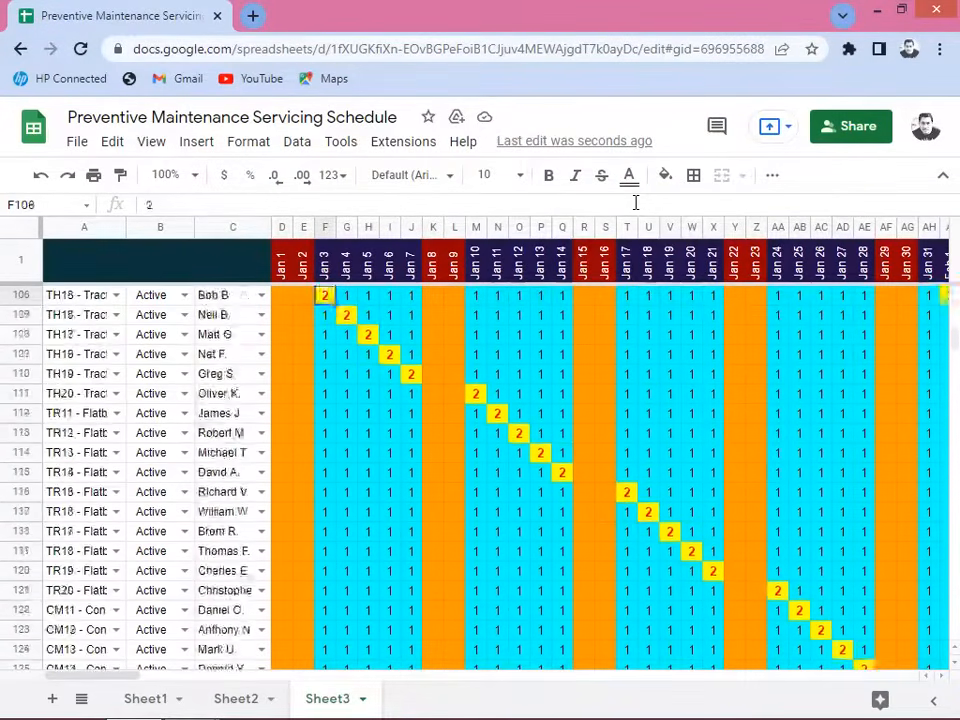
Examine the Jan 3 PM codes from the TH tractor rows up past D26 to WL18 in cell F60.
{"action": "key", "text": "Up"}
{"action": "key", "text": "Up"}
{"action": "key", "text": "Up"}
{"action": "key", "text": "Up"}
{"action": "key", "text": "Up"}
{"action": "key", "text": "Up"}
{"action": "key", "text": "Up"}
{"action": "key", "text": "Up"}
{"action": "key", "text": "Up"}
{"action": "key", "text": "Up"}
{"action": "key", "text": "Up"}
{"action": "key", "text": "Up"}
{"action": "key", "text": "Up"}
{"action": "key", "text": "Up"}
{"action": "key", "text": "Up"}
{"action": "key", "text": "Up"}
{"action": "key", "text": "Up"}
{"action": "key", "text": "Up"}
{"action": "key", "text": "Up"}
{"action": "key", "text": "Up"}
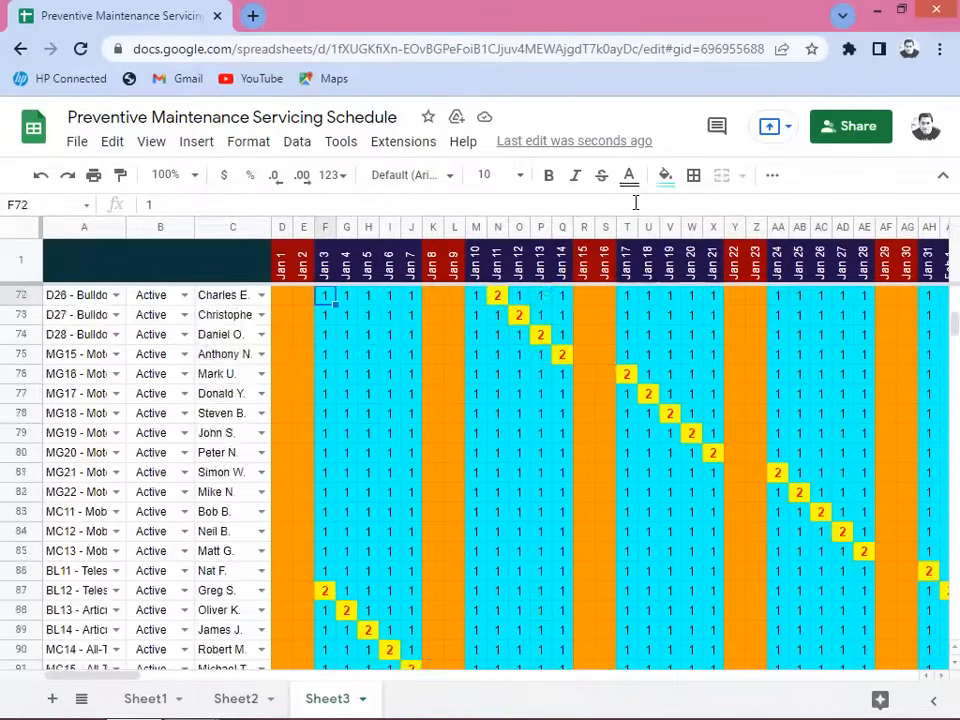
{"action": "key", "text": "Up"}
{"action": "key", "text": "Up"}
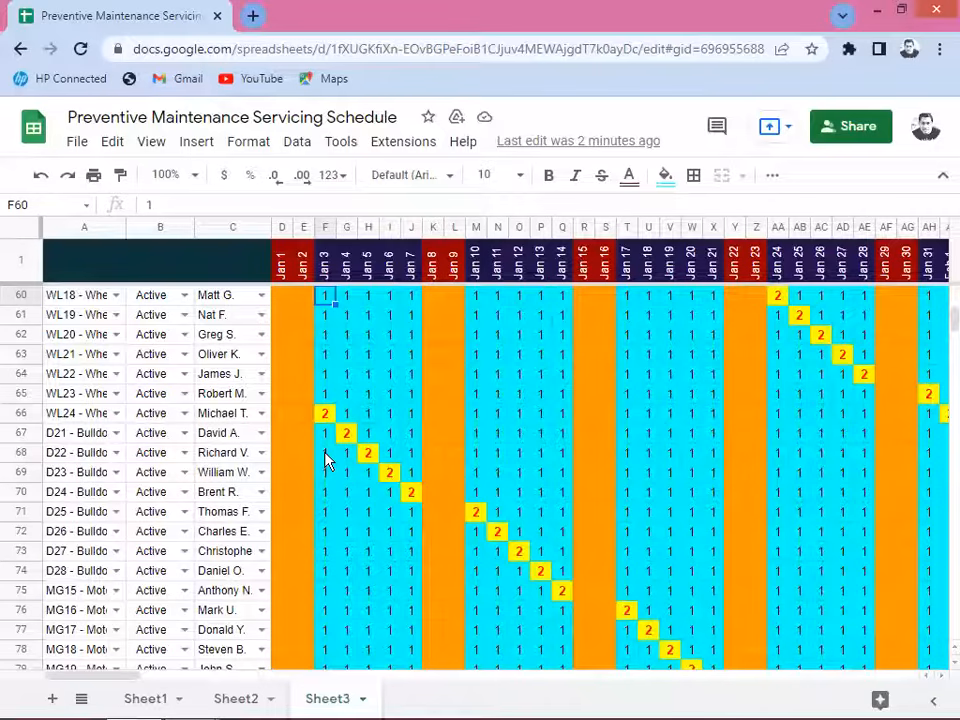
Examine the Jan 3 PM codes from WL18 up past the EX equipment to TL16 in cell F36.
{"action": "key", "text": "Up"}
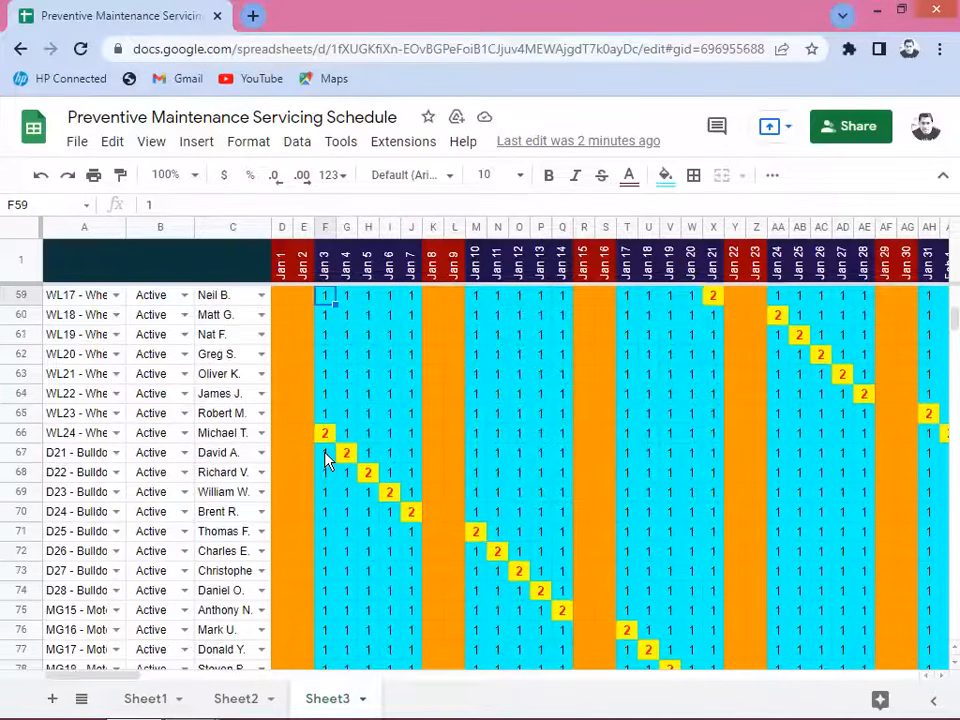
{"action": "key", "text": "Up"}
{"action": "key", "text": "Up"}
{"action": "key", "text": "Up"}
{"action": "key", "text": "Up"}
{"action": "key", "text": "Up"}
{"action": "key", "text": "Up"}
{"action": "key", "text": "Up"}
{"action": "key", "text": "Up"}
{"action": "key", "text": "Up"}
{"action": "key", "text": "Up"}
{"action": "key", "text": "Up"}
{"action": "key", "text": "Up"}
{"action": "key", "text": "Up"}
{"action": "key", "text": "Up"}
{"action": "key", "text": "Up"}
{"action": "key", "text": "Up"}
{"action": "key", "text": "Up"}
{"action": "key", "text": "Up"}
{"action": "key", "text": "Up"}
{"action": "key", "text": "Up"}
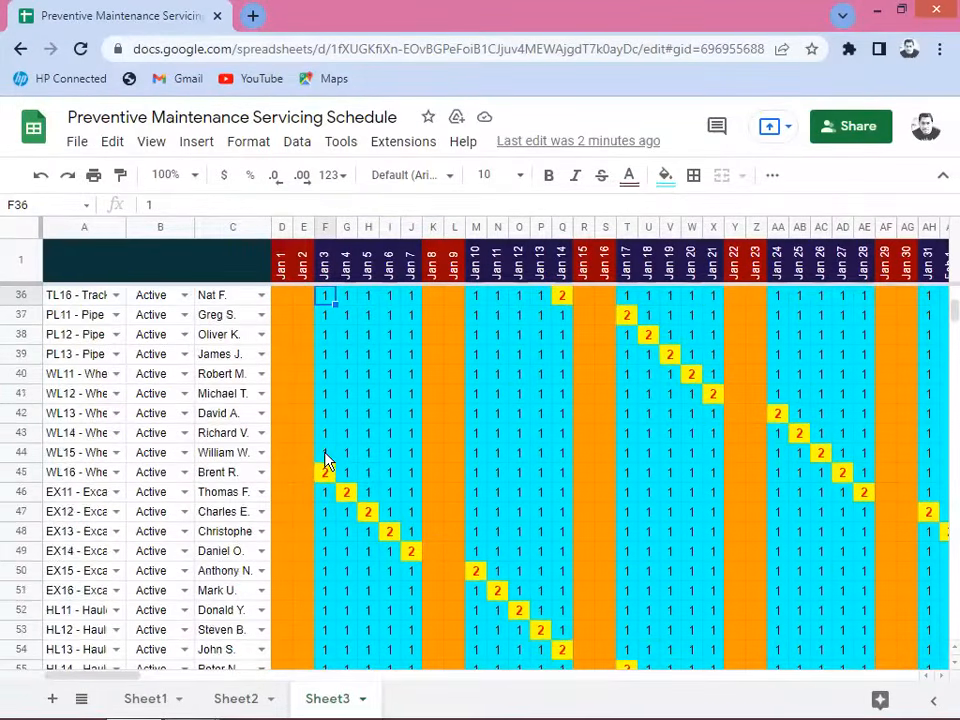
Examine the Jan 3 PM codes from TL16 up past D11 to the weekdays header row in cell F3.
{"action": "key", "text": "Up"}
{"action": "key", "text": "Up"}
{"action": "key", "text": "Up"}
{"action": "key", "text": "Up"}
{"action": "key", "text": "Up"}
{"action": "key", "text": "Up"}
{"action": "key", "text": "Up"}
{"action": "key", "text": "Up"}
{"action": "key", "text": "Up"}
{"action": "key", "text": "Up"}
{"action": "key", "text": "Up"}
{"action": "key", "text": "Up"}
{"action": "key", "text": "Up"}
{"action": "key", "text": "Up"}
{"action": "key", "text": "Up"}
{"action": "key", "text": "Up"}
{"action": "key", "text": "Up"}
{"action": "key", "text": "Up"}
{"action": "key", "text": "Up"}
{"action": "key", "text": "Up"}
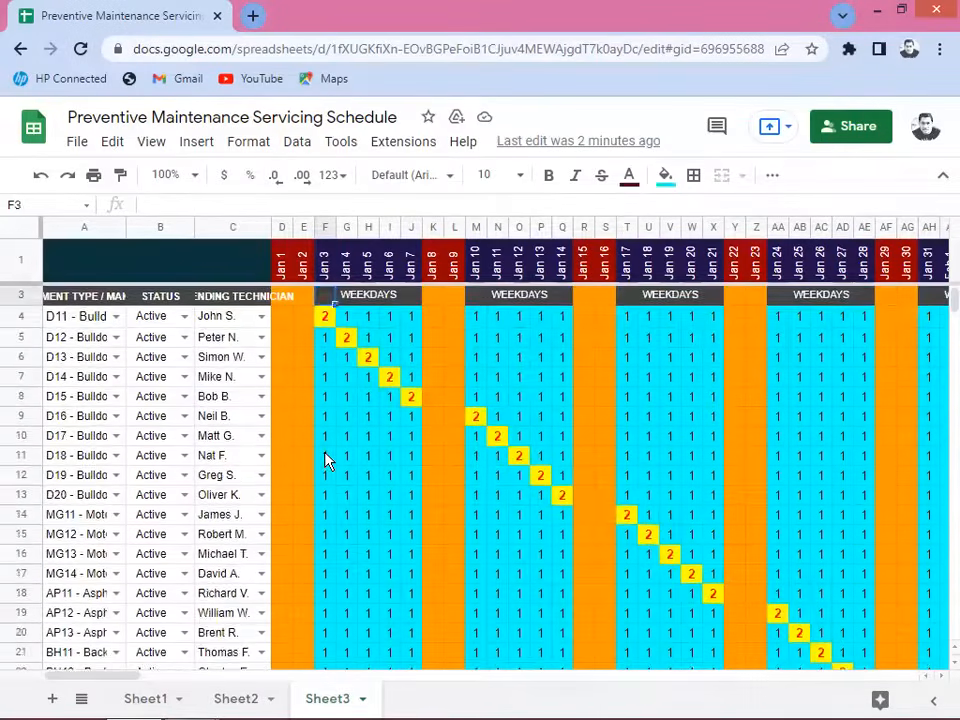
Recheck the Jan 3 PM codes from D11 down to BH17 in cell F27.
{"action": "key", "text": "Down"}
{"action": "key", "text": "Down"}
{"action": "key", "text": "Down"}
{"action": "key", "text": "Down"}
{"action": "key", "text": "Down"}
{"action": "key", "text": "Down"}
{"action": "key", "text": "Down"}
{"action": "key", "text": "Down"}
{"action": "key", "text": "Down"}
{"action": "key", "text": "Down"}
{"action": "key", "text": "Down"}
{"action": "key", "text": "Down"}
{"action": "key", "text": "Down"}
{"action": "key", "text": "Down"}
{"action": "key", "text": "Down"}
{"action": "key", "text": "Down"}
{"action": "key", "text": "Down"}
{"action": "key", "text": "Down"}
{"action": "key", "text": "Down"}
{"action": "key", "text": "Down"}
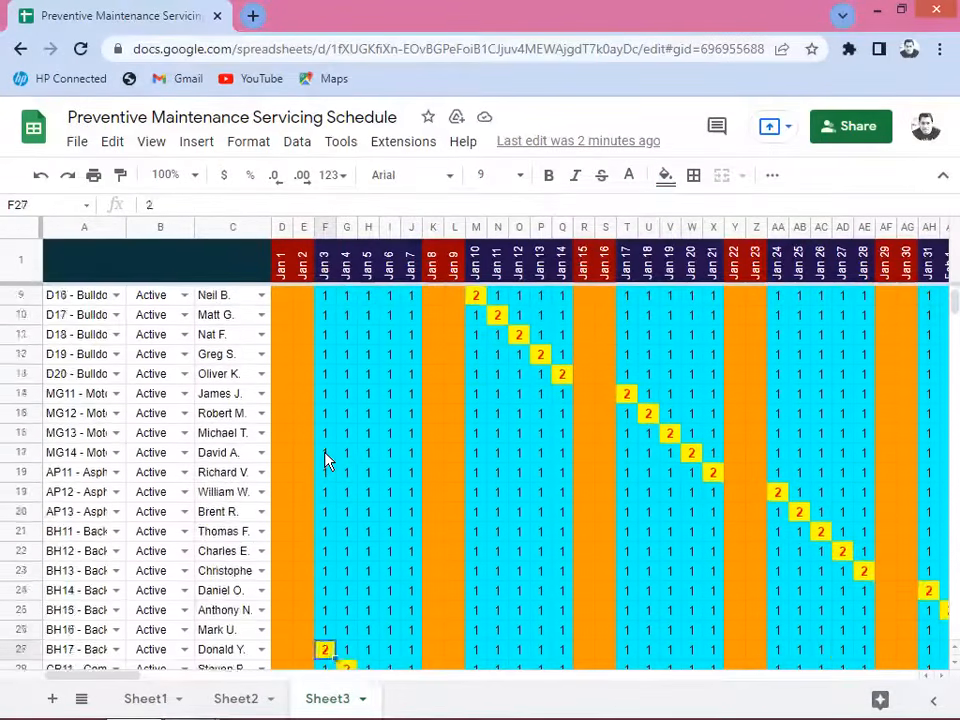
Examine the Jan 3 PM codes from BH17 down past the D bulldozers and MG equipment to the MC13 row.
{"action": "key", "text": "Down"}
{"action": "key", "text": "Down"}
{"action": "key", "text": "Down"}
{"action": "key", "text": "Down"}
{"action": "key", "text": "Down"}
{"action": "key", "text": "Down"}
{"action": "key", "text": "Down"}
{"action": "key", "text": "Down"}
{"action": "key", "text": "Down"}
{"action": "key", "text": "Down"}
{"action": "key", "text": "Down"}
{"action": "key", "text": "Down"}
{"action": "key", "text": "Down"}
{"action": "key", "text": "Down"}
{"action": "key", "text": "Down"}
{"action": "key", "text": "Down"}
{"action": "key", "text": "Down"}
{"action": "key", "text": "Down"}
{"action": "key", "text": "Down"}
{"action": "key", "text": "Down"}
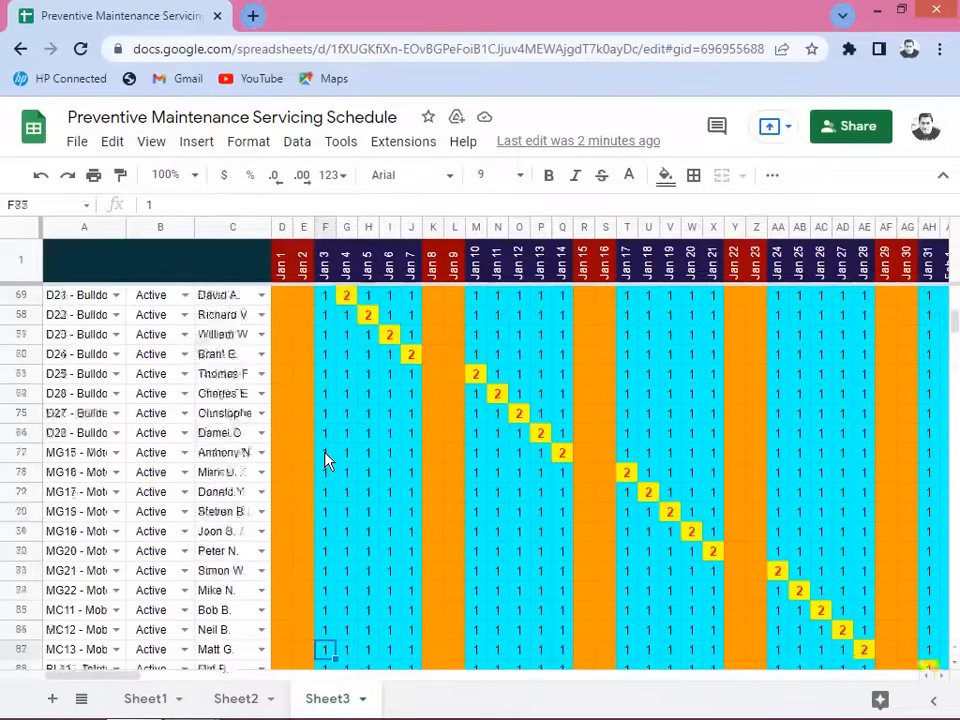
Examine the Jan 3 PM codes from MC13 down past the FL equipment to TH19 in cell F112.
{"action": "key", "text": "Down"}
{"action": "key", "text": "Down"}
{"action": "key", "text": "Down"}
{"action": "key", "text": "Down"}
{"action": "key", "text": "Down"}
{"action": "key", "text": "Down"}
{"action": "key", "text": "Down"}
{"action": "key", "text": "Down"}
{"action": "key", "text": "Down"}
{"action": "key", "text": "Down"}
{"action": "key", "text": "Down"}
{"action": "key", "text": "Down"}
{"action": "key", "text": "Down"}
{"action": "key", "text": "Down"}
{"action": "key", "text": "Down"}
{"action": "key", "text": "Down"}
{"action": "key", "text": "Down"}
{"action": "key", "text": "Down"}
{"action": "key", "text": "Down"}
{"action": "key", "text": "Down"}
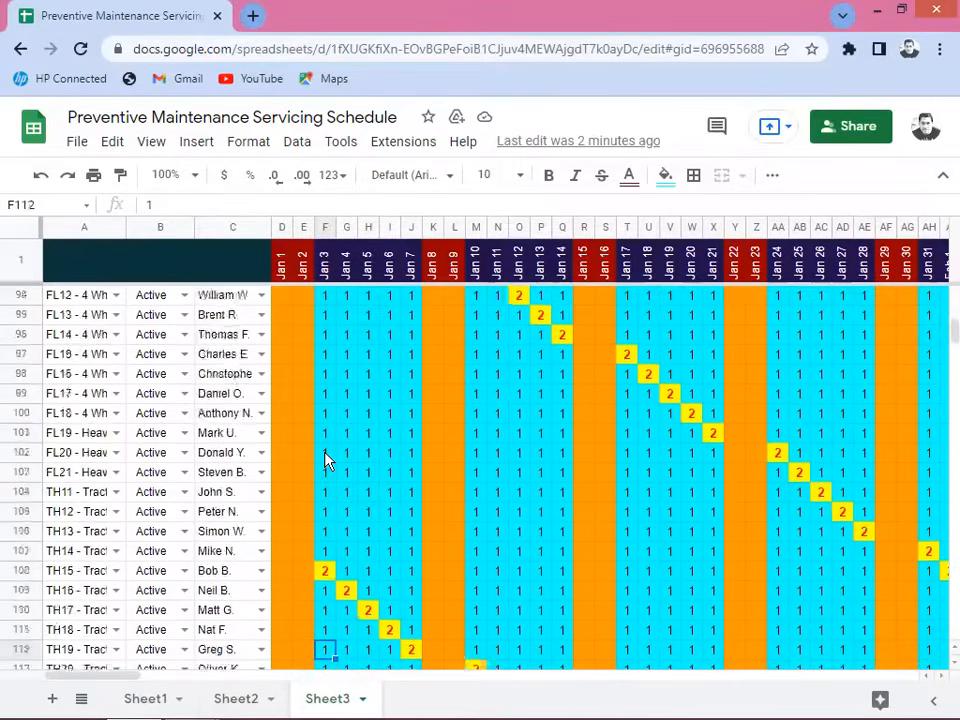
Examine the Jan 3 PM codes from TH19 down past the TR and CM equipment to PU12 in cell F135.
{"action": "key", "text": "Down"}
{"action": "key", "text": "Down"}
{"action": "key", "text": "Down"}
{"action": "key", "text": "Down"}
{"action": "key", "text": "Down"}
{"action": "key", "text": "Down"}
{"action": "key", "text": "Down"}
{"action": "key", "text": "Down"}
{"action": "key", "text": "Down"}
{"action": "key", "text": "Down"}
{"action": "key", "text": "Down"}
{"action": "key", "text": "Down"}
{"action": "key", "text": "Down"}
{"action": "key", "text": "Down"}
{"action": "key", "text": "Down"}
{"action": "key", "text": "Down"}
{"action": "key", "text": "Down"}
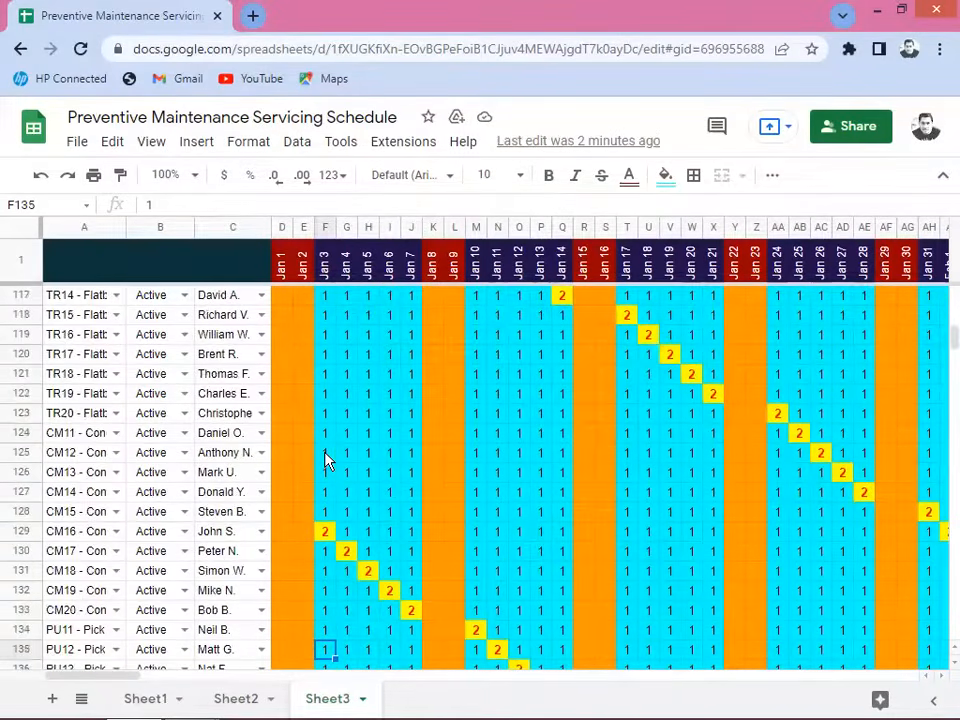
Examine the Jan 3 PM codes from PU12 down past PU30 to CB17 in cell F160.
{"action": "key", "text": "Down"}
{"action": "key", "text": "Down"}
{"action": "key", "text": "Down"}
{"action": "key", "text": "Down"}
{"action": "key", "text": "Down"}
{"action": "key", "text": "Down"}
{"action": "key", "text": "Down"}
{"action": "key", "text": "Down"}
{"action": "key", "text": "Down"}
{"action": "key", "text": "Down"}
{"action": "key", "text": "Down"}
{"action": "key", "text": "Down"}
{"action": "key", "text": "Down"}
{"action": "key", "text": "Down"}
{"action": "key", "text": "Down"}
{"action": "key", "text": "Down"}
{"action": "key", "text": "Down"}
{"action": "key", "text": "Down"}
{"action": "key", "text": "Down"}
{"action": "key", "text": "Down"}
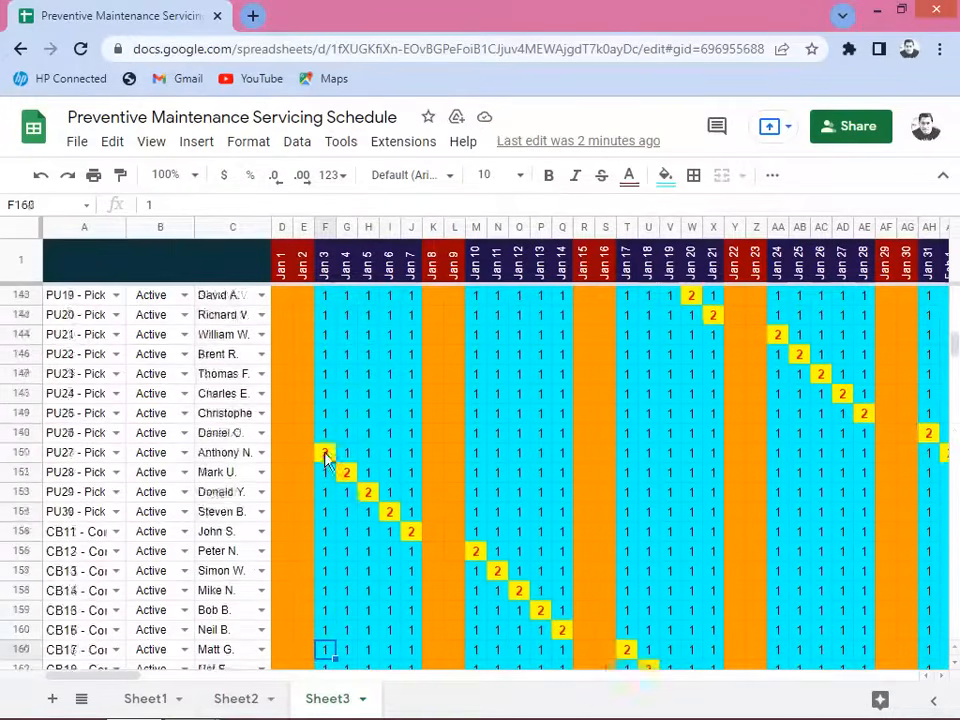
Examine the Jan 3 PM codes from CB17 down past the last equipment row, JH18, to empty cell F200.
{"action": "key", "text": "Down"}
{"action": "key", "text": "Down"}
{"action": "key", "text": "Down"}
{"action": "key", "text": "Down"}
{"action": "key", "text": "Down"}
{"action": "key", "text": "Down"}
{"action": "key", "text": "Down"}
{"action": "key", "text": "Down"}
{"action": "key", "text": "Down"}
{"action": "key", "text": "Down"}
{"action": "key", "text": "Down"}
{"action": "key", "text": "Down"}
{"action": "key", "text": "Down"}
{"action": "key", "text": "Down"}
{"action": "key", "text": "Down"}
{"action": "key", "text": "Down"}
{"action": "key", "text": "Down"}
{"action": "key", "text": "Down"}
{"action": "key", "text": "Down"}
{"action": "key", "text": "Down"}
{"action": "key", "text": "Up"}
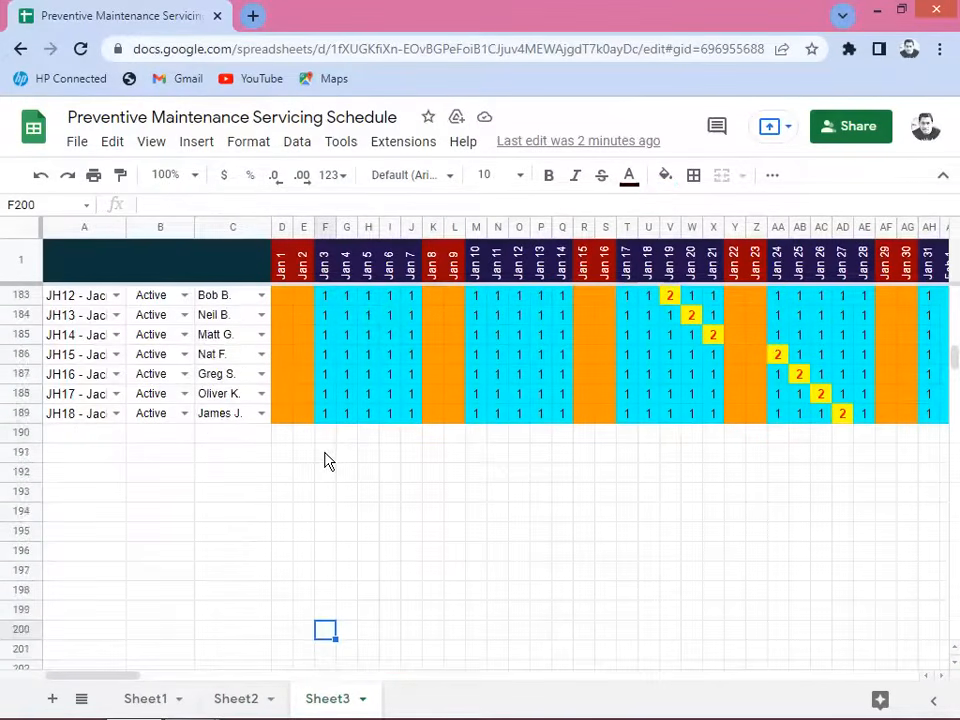
Recheck the Jan 3 PM codes from below the JH rows up to CB18 in cell F161.
{"action": "key", "text": "Page_Up"}
{"action": "key", "text": "Page_Up"}
{"action": "key", "text": "Up"}
{"action": "key", "text": "Up"}
{"action": "key", "text": "Up"}
{"action": "key", "text": "Up"}
{"action": "key", "text": "Up"}
{"action": "key", "text": "Up"}
{"action": "key", "text": "Up"}
{"action": "key", "text": "Up"}
{"action": "key", "text": "Up"}
{"action": "key", "text": "Up"}
{"action": "key", "text": "Up"}
{"action": "key", "text": "Up"}
{"action": "key", "text": "Up"}
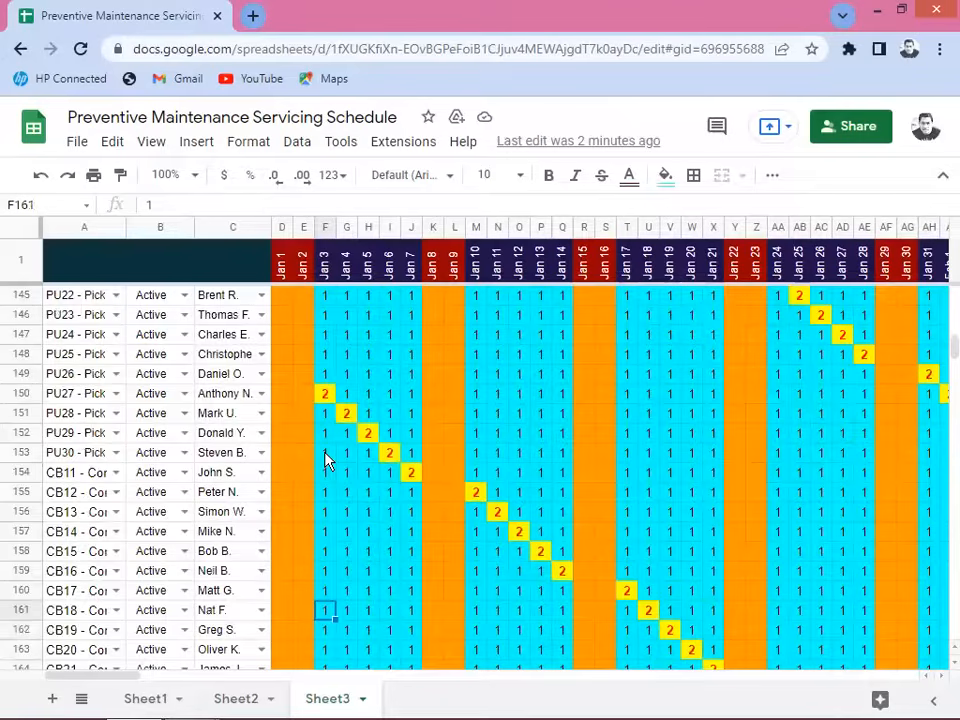
Recheck the Jan 3 PM codes from CB18 up past the PU, CM and TR equipment to TH15 in cell F108.
{"action": "key", "text": "Up"}
{"action": "key", "text": "Up"}
{"action": "key", "text": "Up"}
{"action": "key", "text": "Up"}
{"action": "key", "text": "Up"}
{"action": "key", "text": "Up"}
{"action": "key", "text": "Up"}
{"action": "key", "text": "Up"}
{"action": "key", "text": "Up"}
{"action": "key", "text": "Up"}
{"action": "key", "text": "Up"}
{"action": "key", "text": "Up"}
{"action": "key", "text": "Up"}
{"action": "key", "text": "Up"}
{"action": "key", "text": "Up"}
{"action": "key", "text": "Up"}
{"action": "key", "text": "Up"}
{"action": "key", "text": "Up"}
{"action": "key", "text": "Up"}
{"action": "key", "text": "Up"}
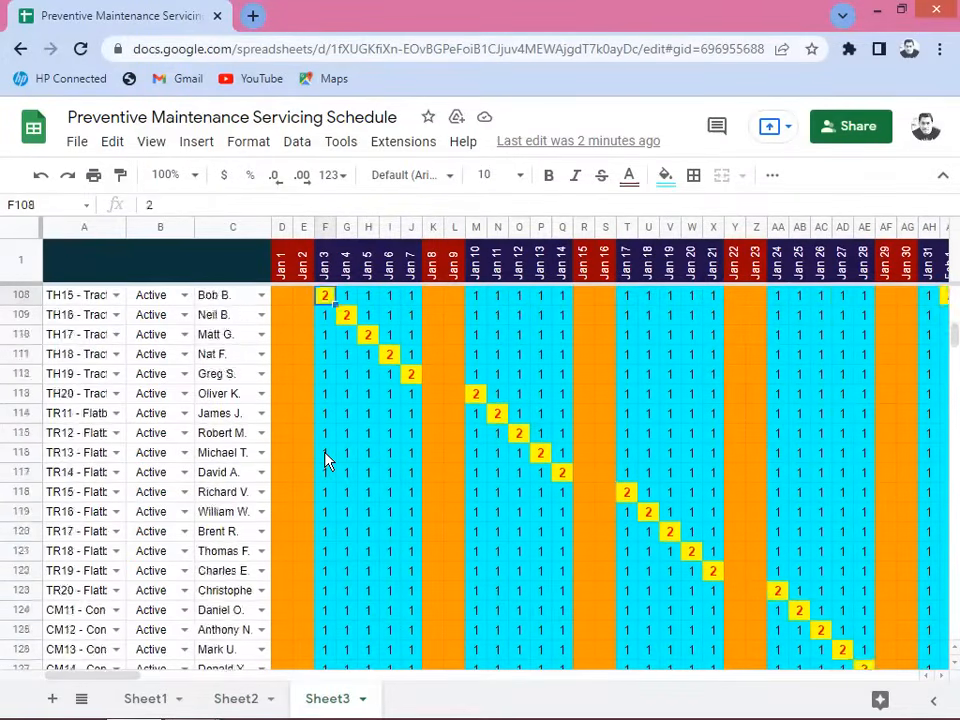
Recheck the Jan 3 PM codes from TH15 up past the bulldozer and WL rows to EX16 in cell F51.
{"action": "key", "text": "Up"}
{"action": "key", "text": "Up"}
{"action": "key", "text": "Up"}
{"action": "key", "text": "Up"}
{"action": "key", "text": "Up"}
{"action": "key", "text": "Up"}
{"action": "key", "text": "Up"}
{"action": "key", "text": "Up"}
{"action": "key", "text": "Up"}
{"action": "key", "text": "Up"}
{"action": "key", "text": "Up"}
{"action": "key", "text": "Up"}
{"action": "key", "text": "Up"}
{"action": "key", "text": "Up"}
{"action": "key", "text": "Up"}
{"action": "key", "text": "Up"}
{"action": "key", "text": "Up"}
{"action": "key", "text": "Up"}
{"action": "key", "text": "Up"}
{"action": "key", "text": "Up"}
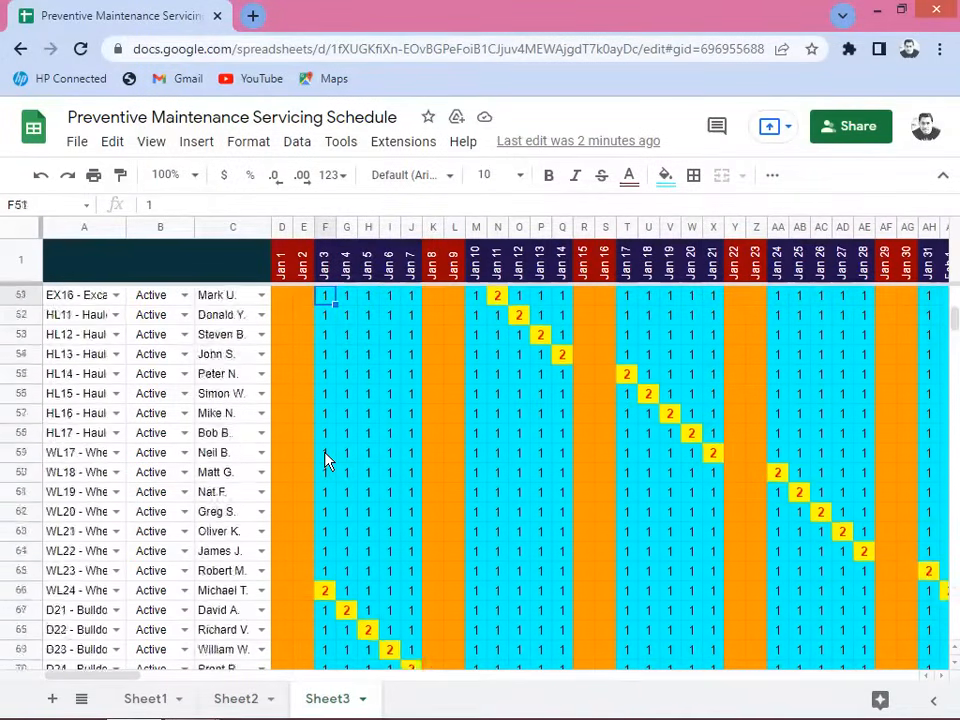
Recheck the Jan 3 PM codes from EX16 up past D11 to the date header in cell F1.
{"action": "key", "text": "Up"}
{"action": "key", "text": "Up"}
{"action": "key", "text": "Up"}
{"action": "key", "text": "Up"}
{"action": "key", "text": "Up"}
{"action": "key", "text": "Up"}
{"action": "key", "text": "Up"}
{"action": "key", "text": "Up"}
{"action": "key", "text": "Up"}
{"action": "key", "text": "Up"}
{"action": "key", "text": "Up"}
{"action": "key", "text": "Up"}
{"action": "key", "text": "Up"}
{"action": "key", "text": "Up"}
{"action": "key", "text": "Up"}
{"action": "key", "text": "Up"}
{"action": "key", "text": "Up"}
{"action": "key", "text": "Up"}
{"action": "key", "text": "Up"}
{"action": "key", "text": "Up"}
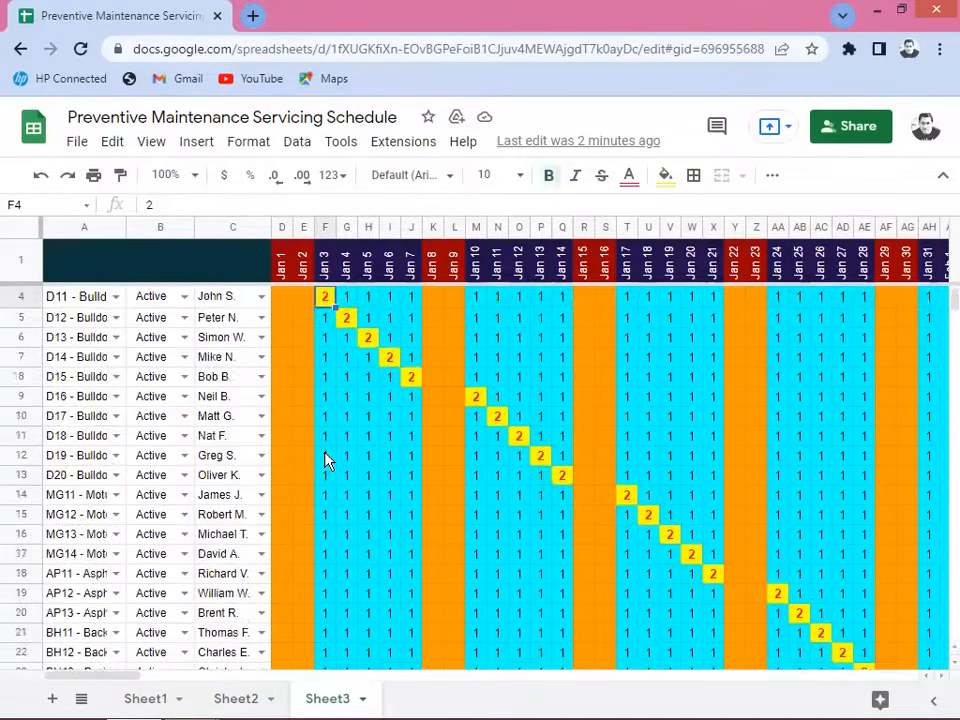
{"action": "key", "text": "Up"}
{"action": "key", "text": "Up"}
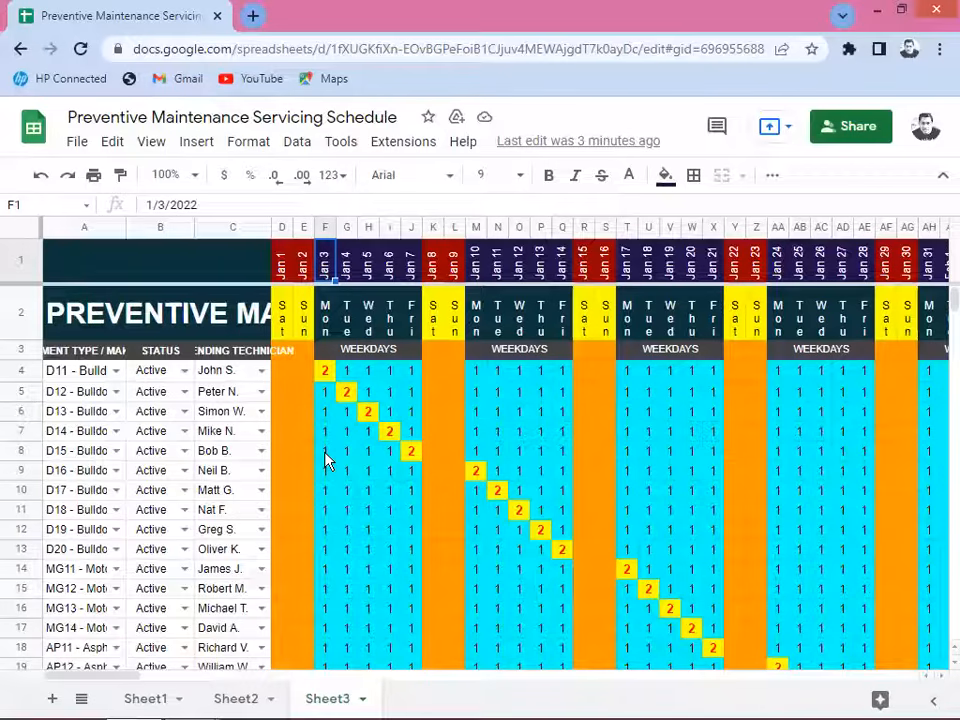
Return to cell A1, and inspect the status and full equipment entry of the first bulldozer, D11, in row 4.
{"action": "key", "text": "Left"}
{"action": "key", "text": "Left"}
{"action": "key", "text": "Left"}
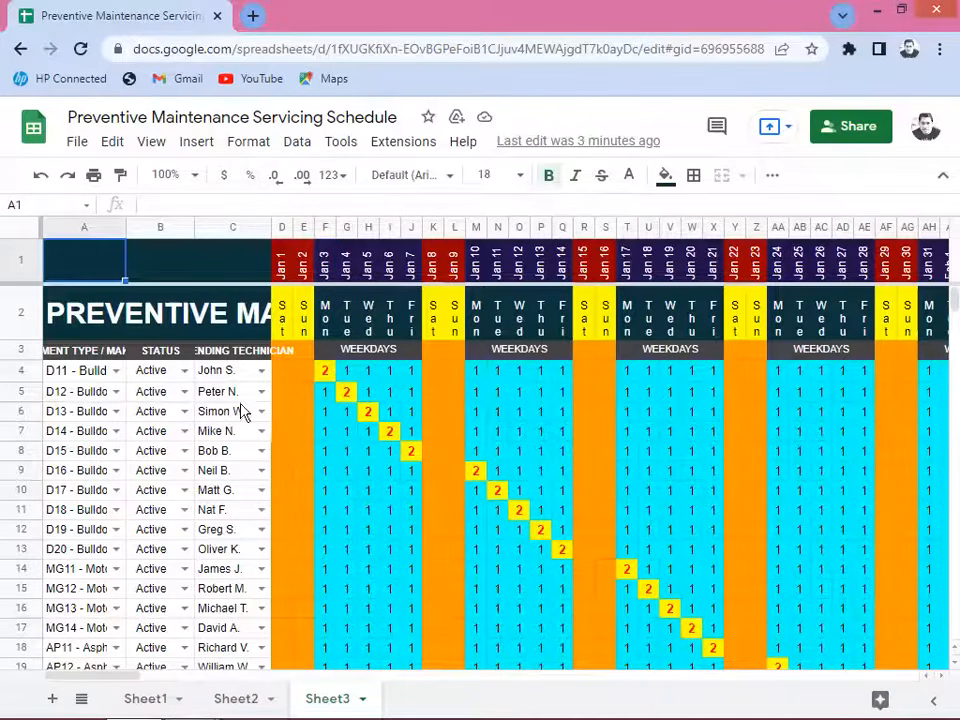
{"action": "left_click", "coordinate": [140, 378]}
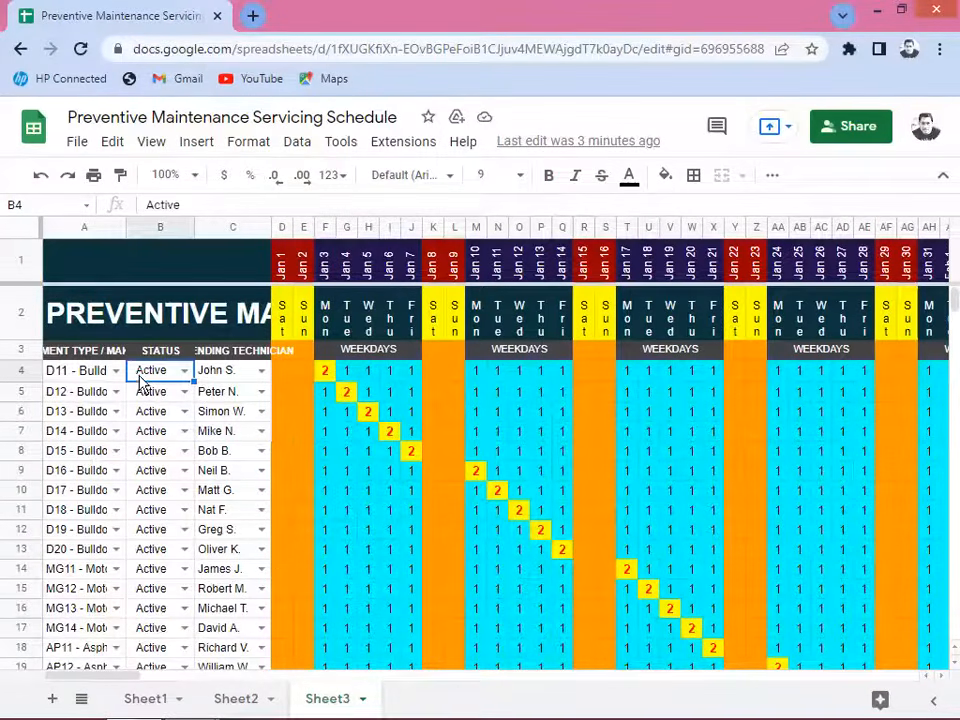
{"action": "left_click", "coordinate": [92, 378]}
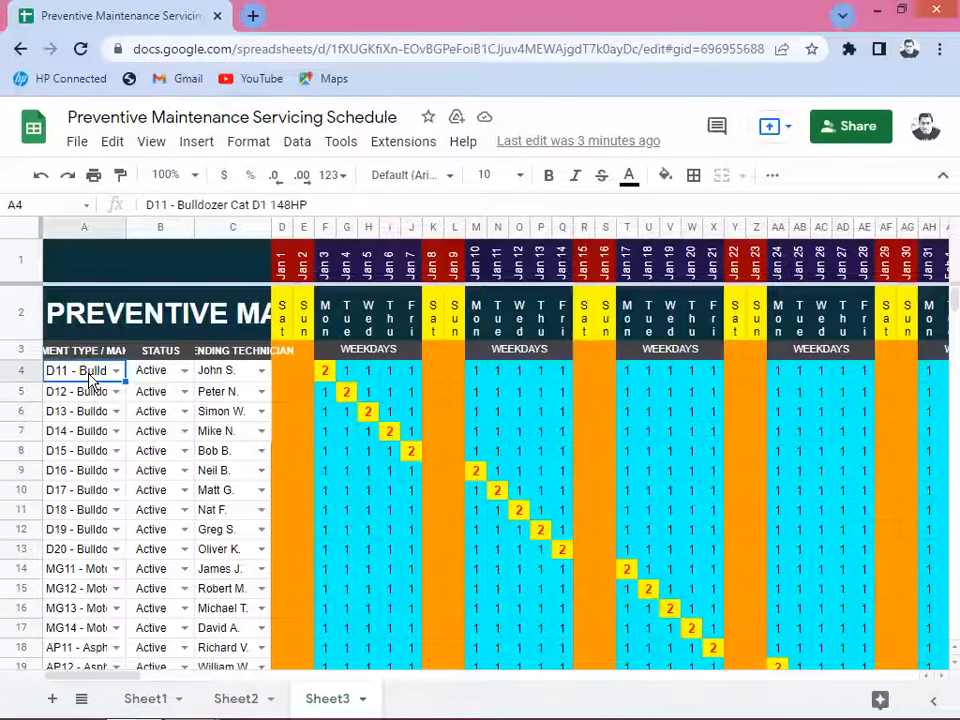